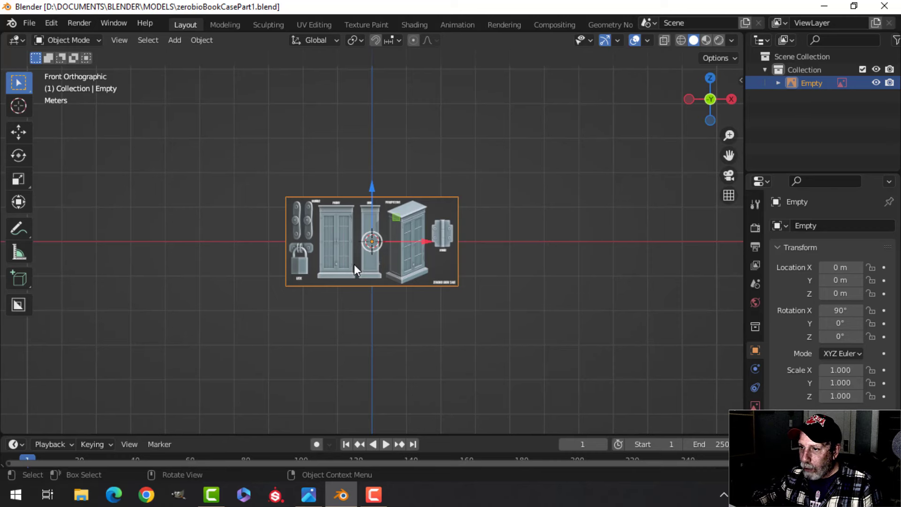
# - Examine the bookcase reference sheet, including its front, side and perspective views and its hardware details
pyautogui.scroll(5, 366, 270)
pyautogui.scroll(1, 277, 232)
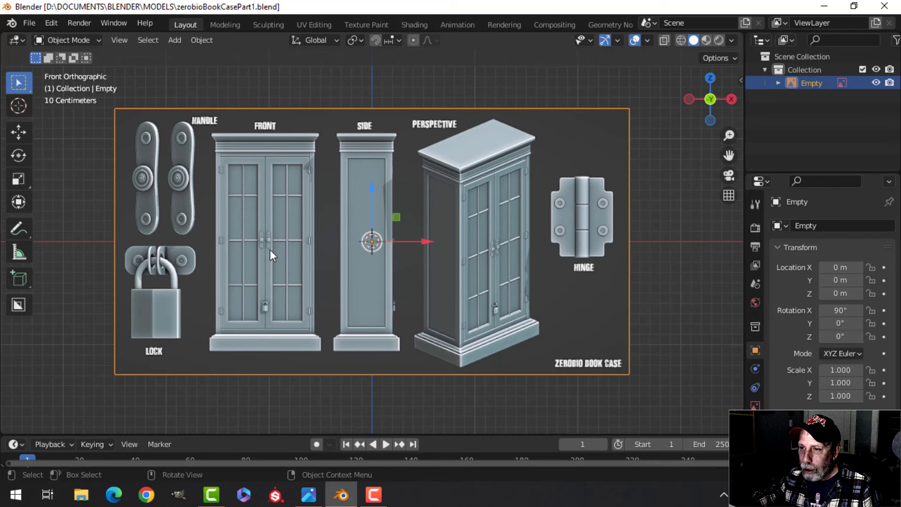
pyautogui.scroll(-1, 311, 245)
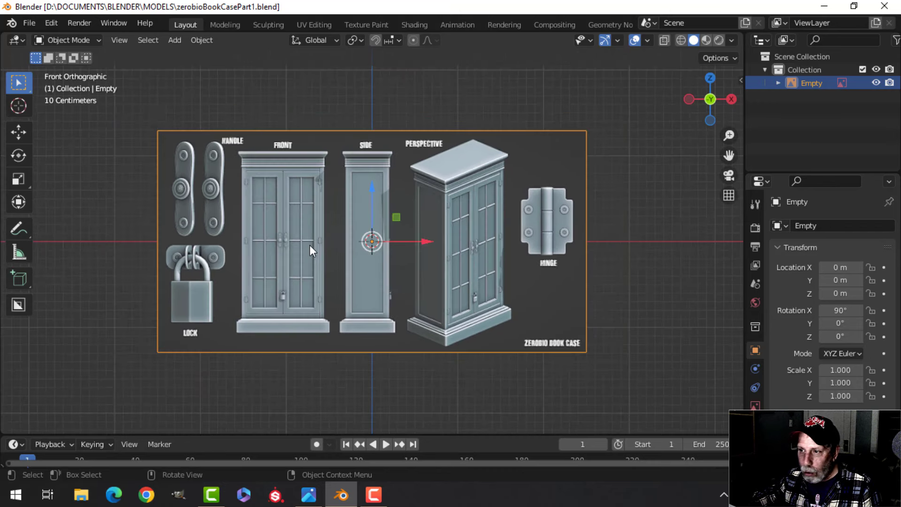
pyautogui.scroll(-1, 310, 245)
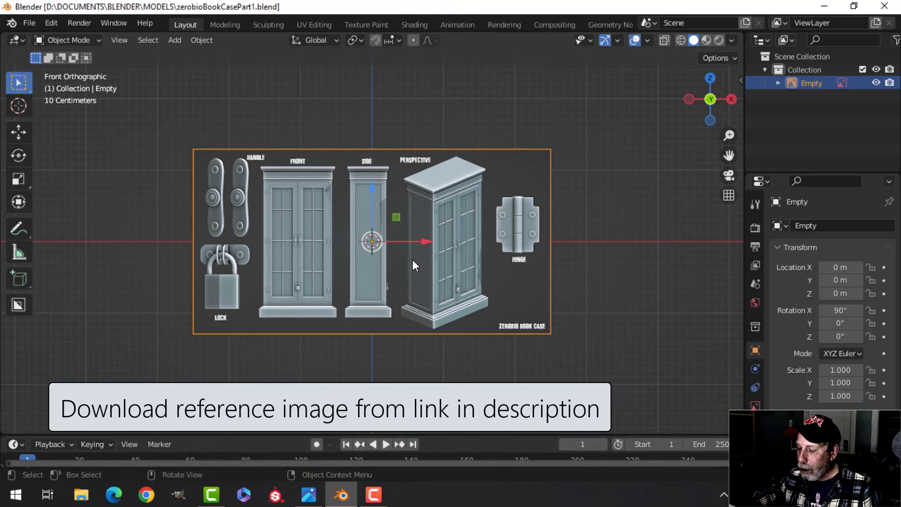
pyautogui.scroll(-2, 413, 261)
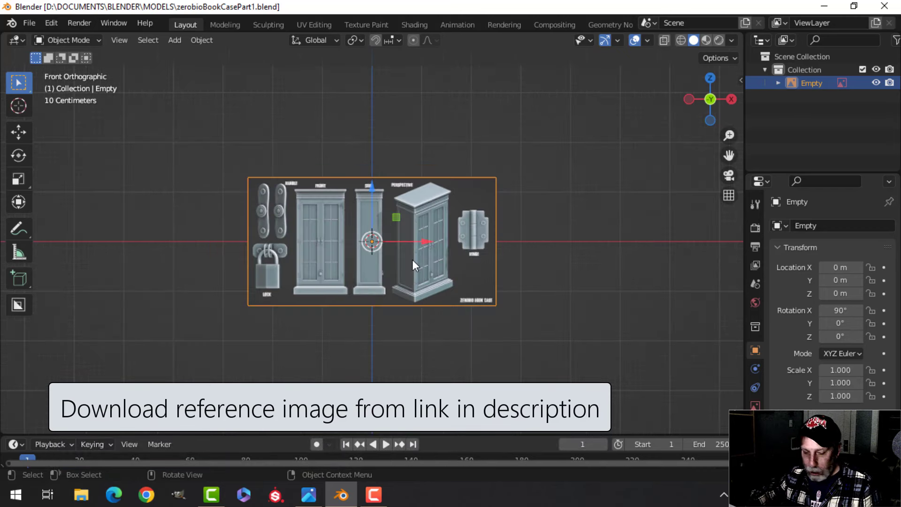
pyautogui.hotkey('shift', 'a')
pyautogui.moveTo(413, 261)
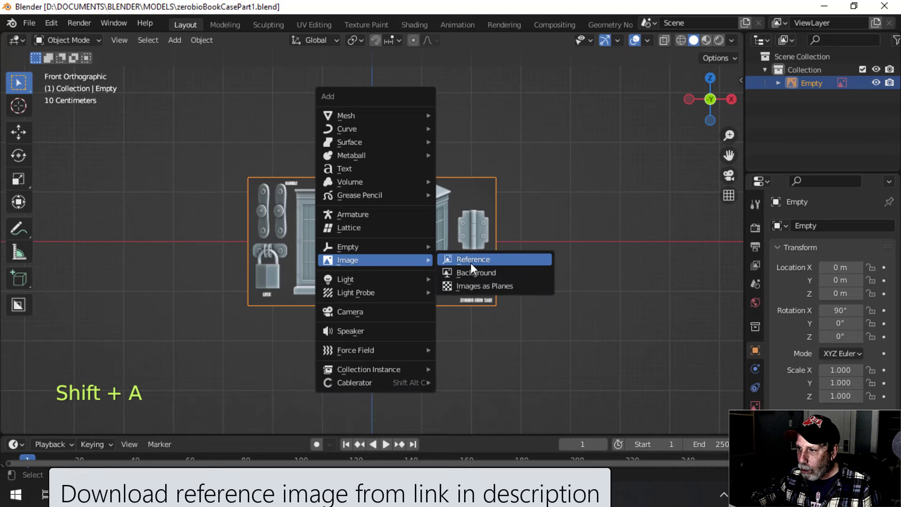
pyautogui.click(557, 129)
pyautogui.click(556, 130)
pyautogui.click(458, 222)
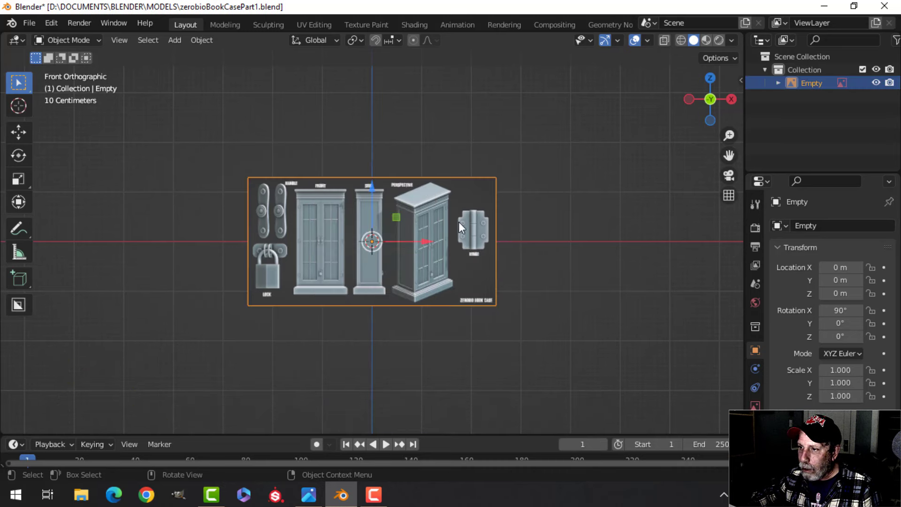
# - Scale the reference image by 2 and move it back along Y by about 2.34 m, behind the origin
pyautogui.press('s')
pyautogui.press('2')
pyautogui.click(595, 217)
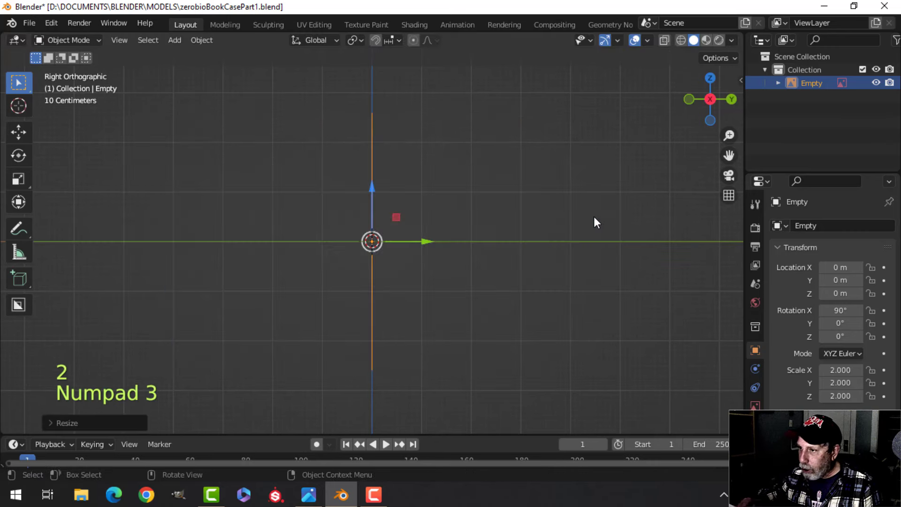
pyautogui.press('KP_3')
pyautogui.moveTo(430, 241); pyautogui.dragTo(547, 230)
pyautogui.press('KP_1')
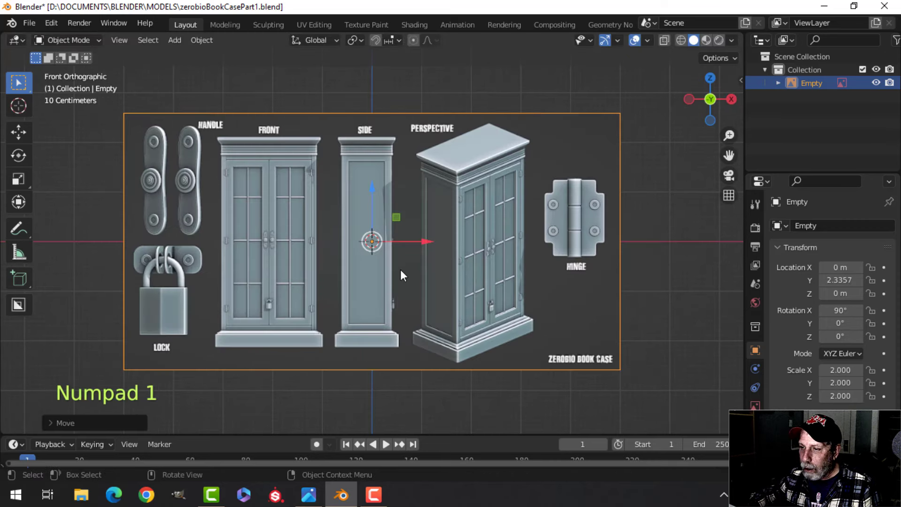
# - Move the reference image in front view to about X 2.07 m, Z 2.06 m, bringing the front drawing's base near the origin
pyautogui.keyDown('shift'); pyautogui.moveTo(381, 267); pyautogui.dragTo(423, 261, button='middle'); pyautogui.keyUp('shift')
pyautogui.press('g')
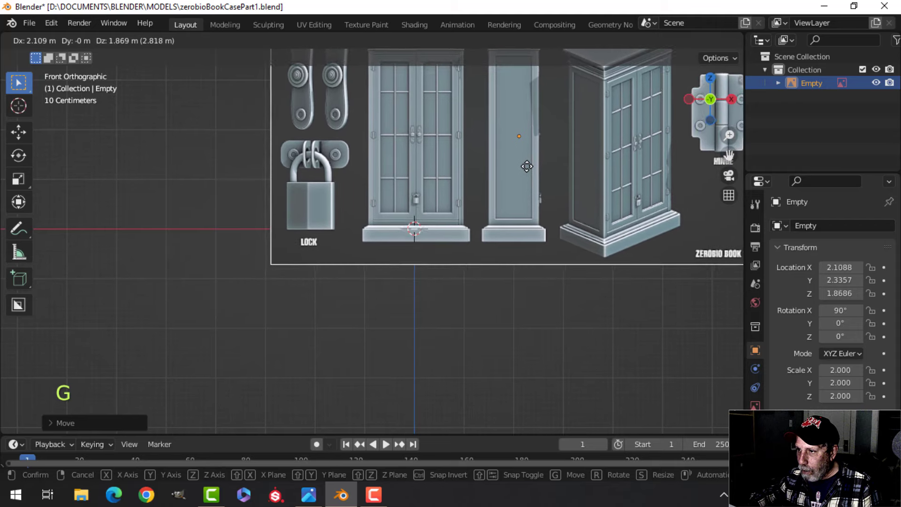
pyautogui.click(526, 158)
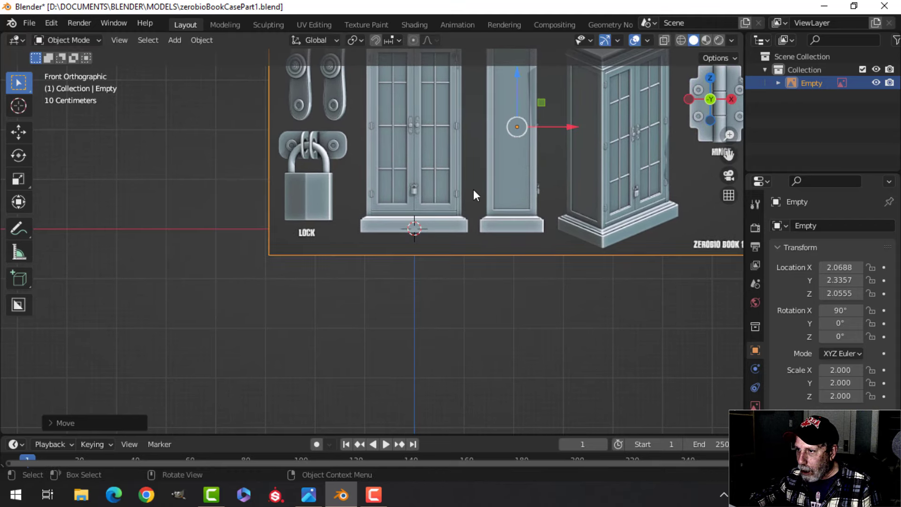
# - Fine-tune the reference image to about X 2.09 m, Z 2.12 m so the front drawing's bottom edge meets the origin
pyautogui.scroll(4, 472, 193)
pyautogui.keyDown('shift'); pyautogui.moveTo(469, 212); pyautogui.dragTo(394, 271, button='middle'); pyautogui.keyUp('shift')
pyautogui.scroll(1, 438, 253)
pyautogui.scroll(2, 441, 253)
pyautogui.keyDown('shift'); pyautogui.moveTo(447, 231); pyautogui.dragTo(448, 184, button='middle'); pyautogui.keyUp('shift')
pyautogui.scroll(-1, 447, 203)
pyautogui.scroll(1, 449, 185)
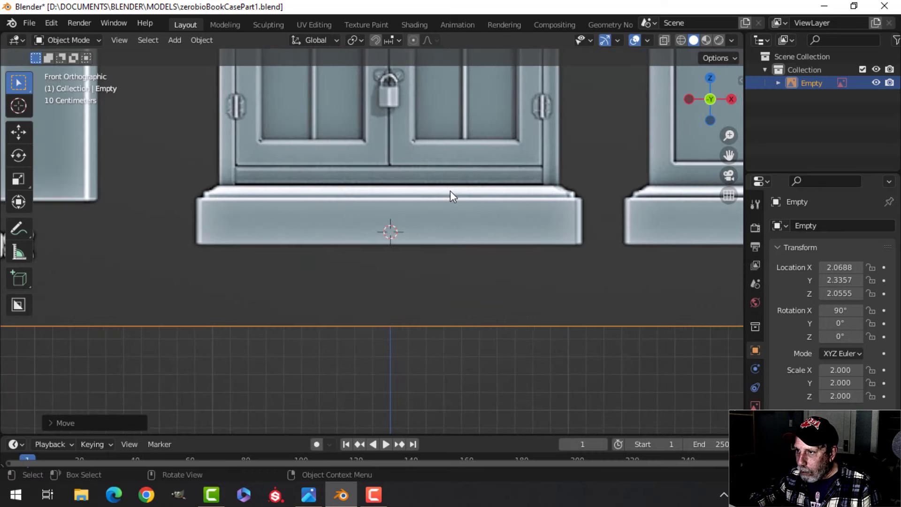
pyautogui.press('g')
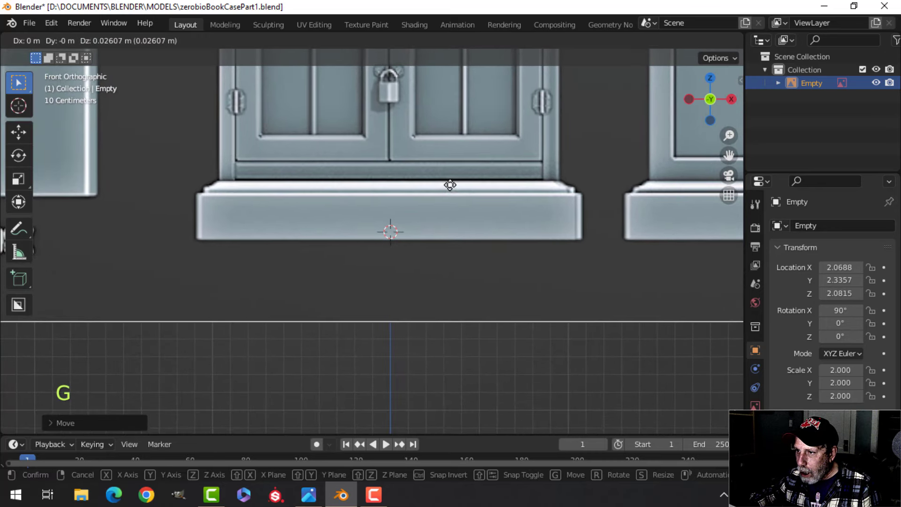
pyautogui.click(456, 183)
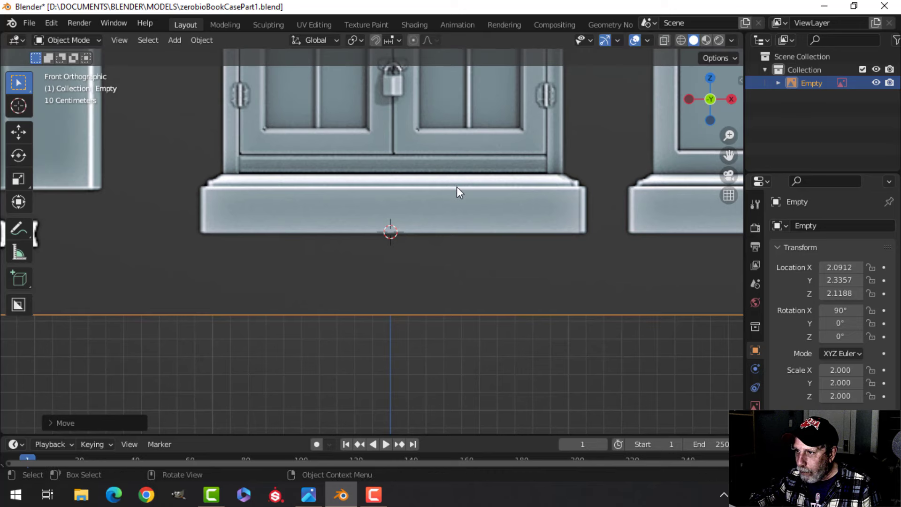
# - Add a plane mesh at the origin, under the front drawing of the bookcase
pyautogui.scroll(-4, 458, 207)
pyautogui.keyDown('shift'); pyautogui.moveTo(457, 210); pyautogui.dragTo(423, 286, button='middle'); pyautogui.keyUp('shift')
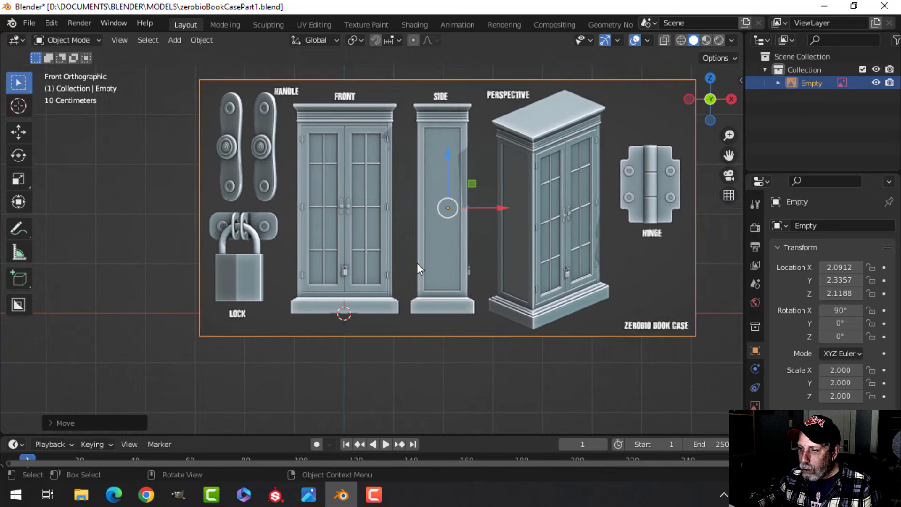
pyautogui.scroll(1, 418, 260)
pyautogui.scroll(2, 413, 257)
pyautogui.moveTo(387, 241)
pyautogui.keyDown('shift'); pyautogui.mouseDown(button='middle')
pyautogui.moveTo(397, 264)
pyautogui.moveTo(391, 278)
pyautogui.moveTo(384, 246)
pyautogui.moveTo(385, 269)
pyautogui.moveTo(385, 255)
pyautogui.mouseUp(button='middle'); pyautogui.keyUp('shift')
pyautogui.scroll(-1, 390, 279)
pyautogui.scroll(1, 384, 252)
pyautogui.scroll(-1, 385, 270)
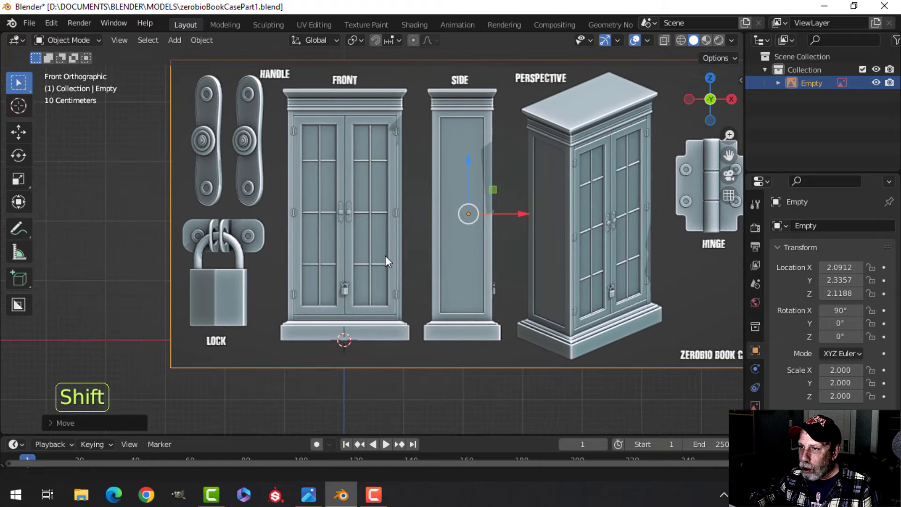
pyautogui.hotkey('shift', 'a')
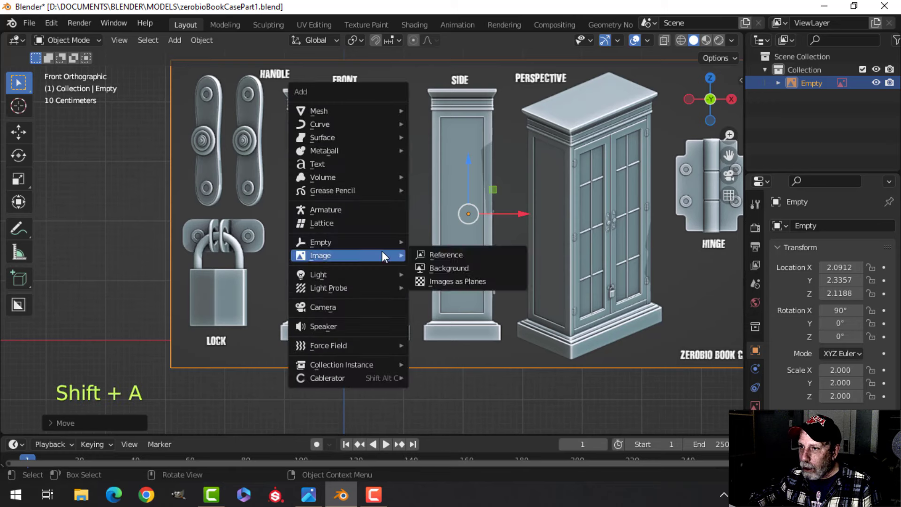
pyautogui.moveTo(336, 109)
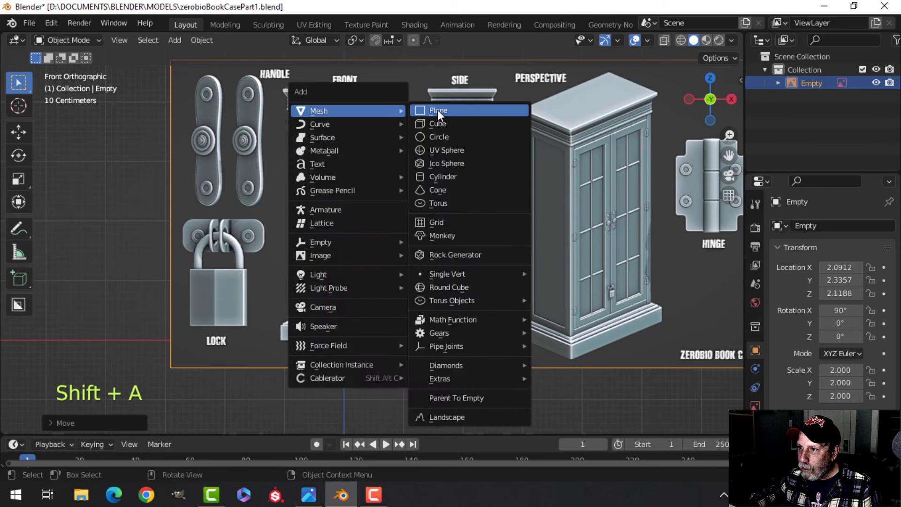
pyautogui.click(437, 110)
# - Scale the plane's geometry up in Edit Mode to match the width of the bookcase's base in the front drawing
pyautogui.press('Tab')
pyautogui.scroll(3, 416, 277)
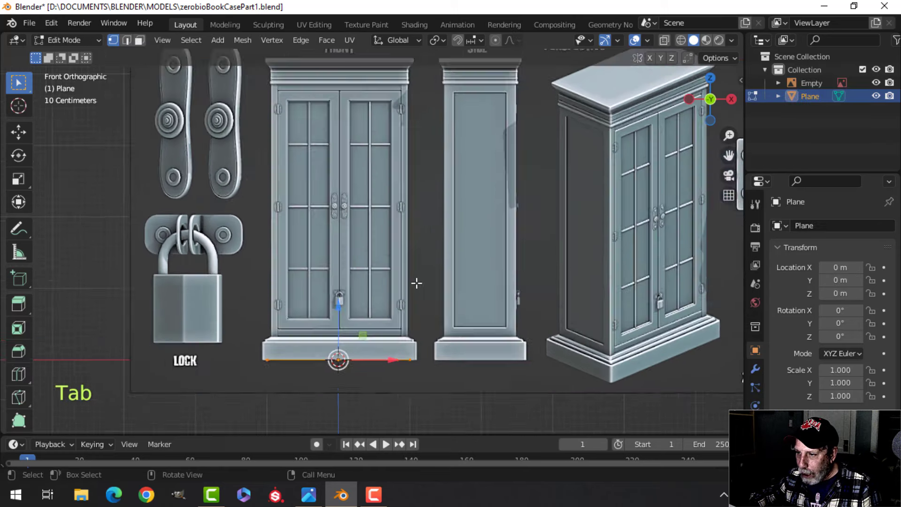
pyautogui.keyDown('shift'); pyautogui.moveTo(416, 282); pyautogui.dragTo(414, 208, button='middle'); pyautogui.keyUp('shift')
pyautogui.scroll(2, 414, 207)
pyautogui.press('s')
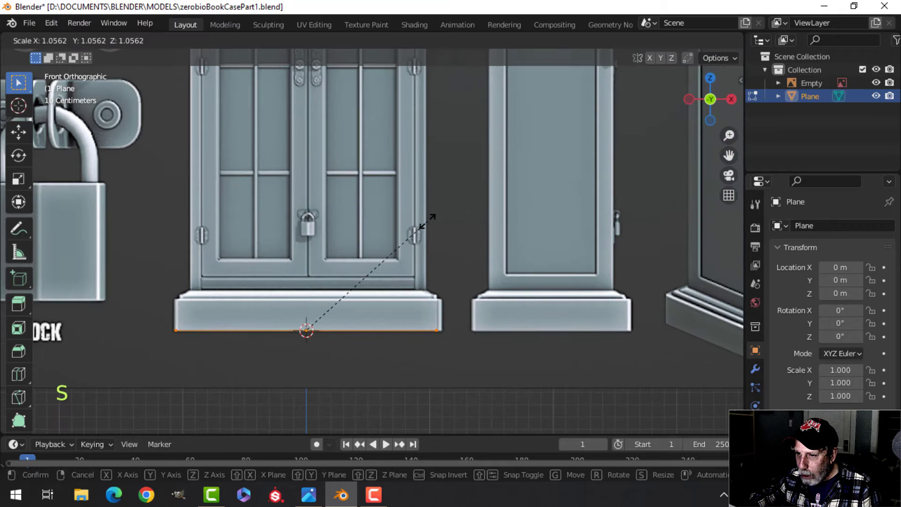
pyautogui.click(429, 219)
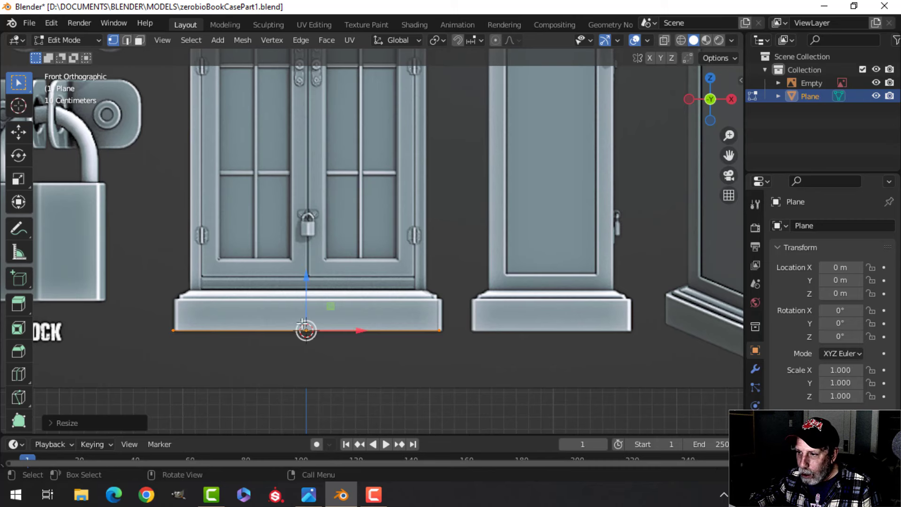
# - Switch to wireframe shading in Object Mode and shift the reference image along X to about 2.08 m to line up with the plane
pyautogui.scroll(2, 415, 322)
pyautogui.scroll(-1, 403, 322)
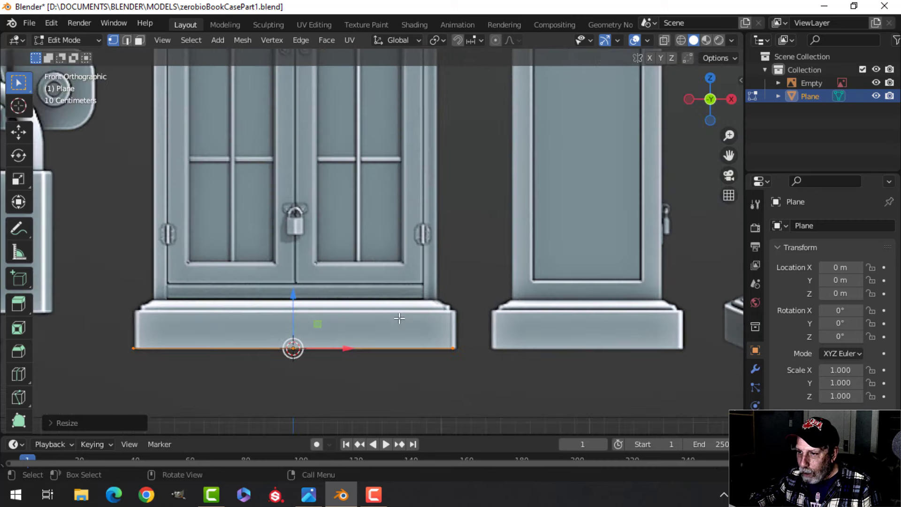
pyautogui.keyDown('shift'); pyautogui.moveTo(399, 317); pyautogui.dragTo(426, 222, button='middle'); pyautogui.keyUp('shift')
pyautogui.scroll(2, 425, 235)
pyautogui.keyDown('shift'); pyautogui.moveTo(424, 253); pyautogui.dragTo(433, 217, button='middle'); pyautogui.keyUp('shift')
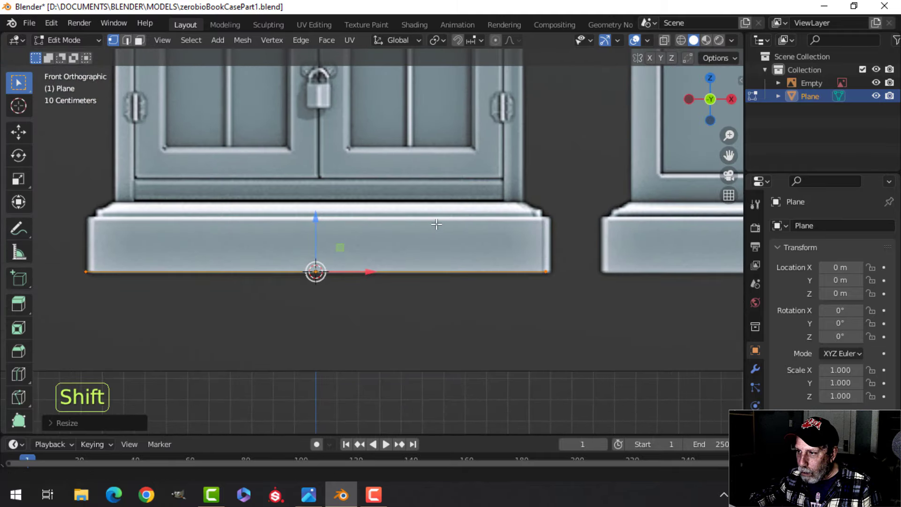
pyautogui.press('Tab')
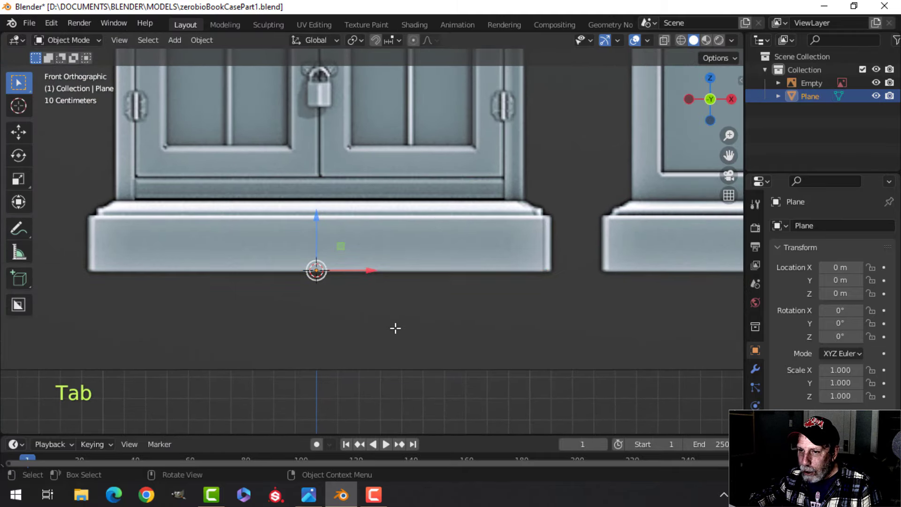
pyautogui.click(394, 324)
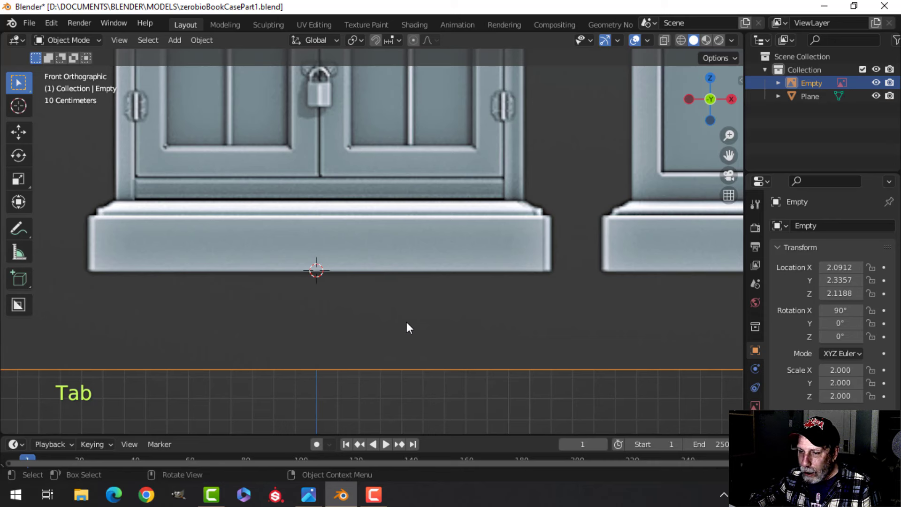
pyautogui.press('z')
pyautogui.click(334, 319)
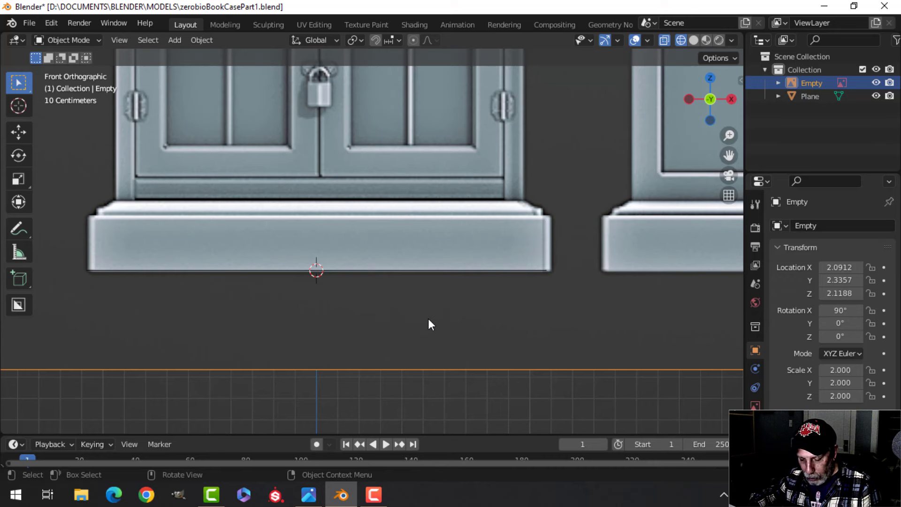
pyautogui.press('g')
pyautogui.press('x')
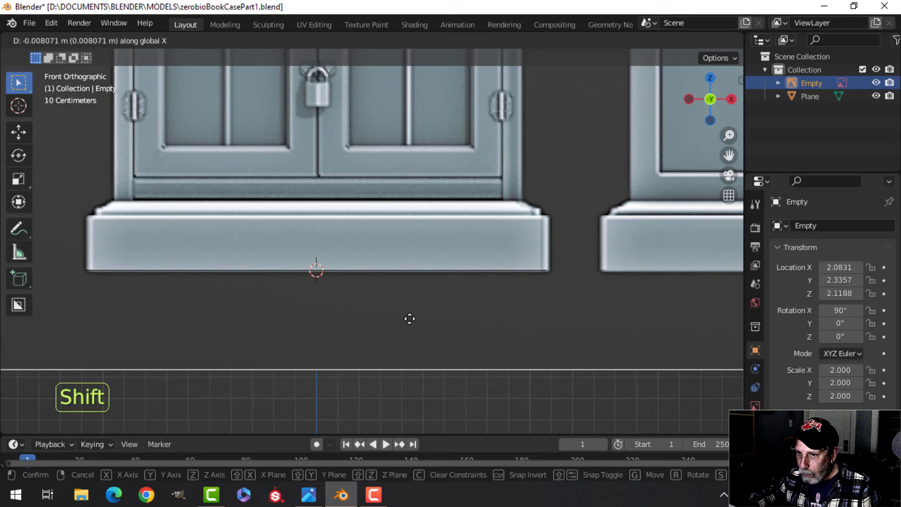
pyautogui.click(403, 318)
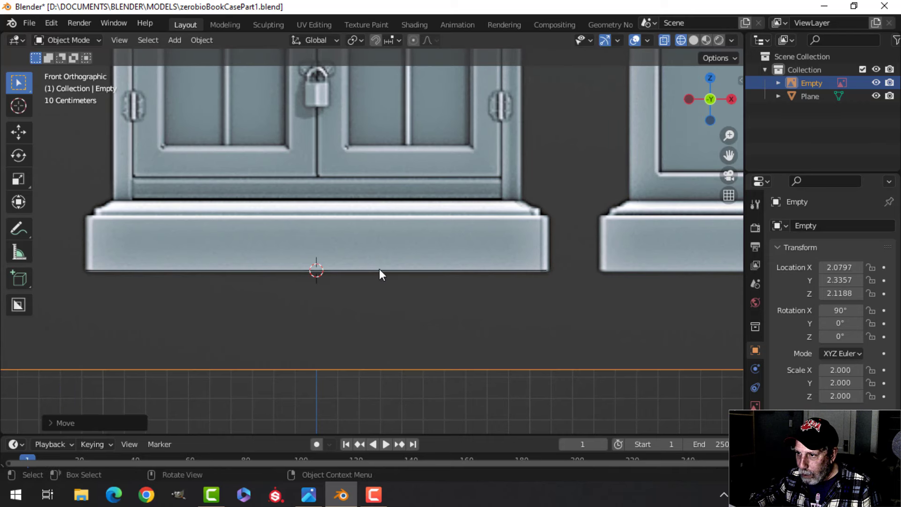
# - Scale all of the plane's geometry by about 1.002 in Edit Mode to fit the drawn base's ends
pyautogui.click(380, 269)
pyautogui.press('Tab')
pyautogui.press('a')
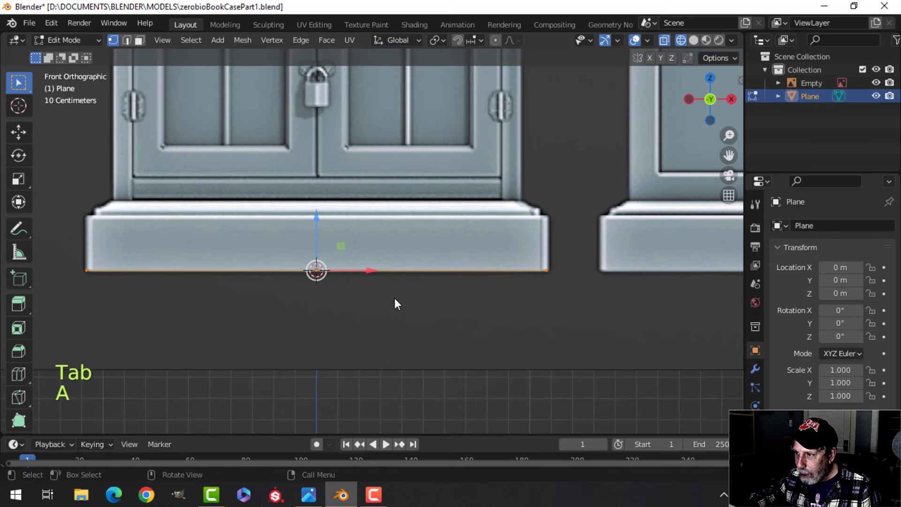
pyautogui.press('s')
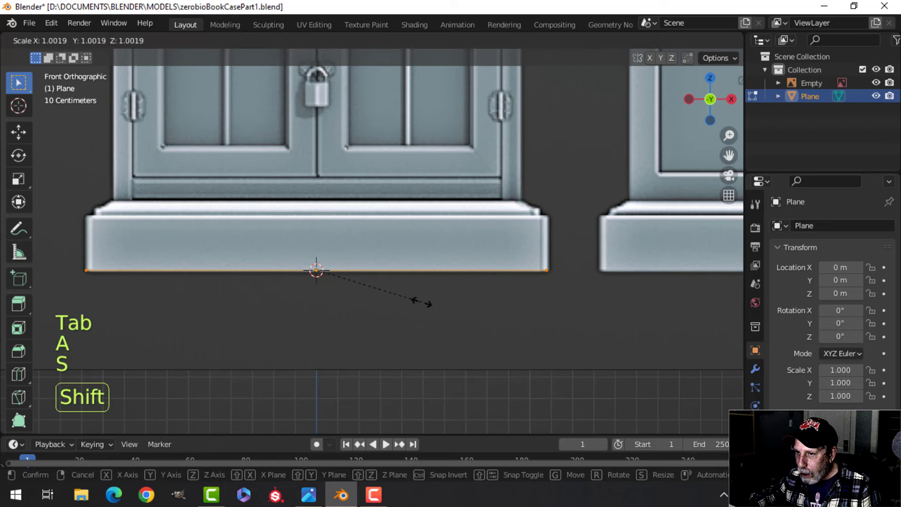
pyautogui.keyDown('shift'); pyautogui.click(422, 303); pyautogui.keyUp('shift')
pyautogui.press('Tab')
# - Nudge the reference image along X to about 2.077 m to centre the drawn base on the plane
pyautogui.click(419, 309)
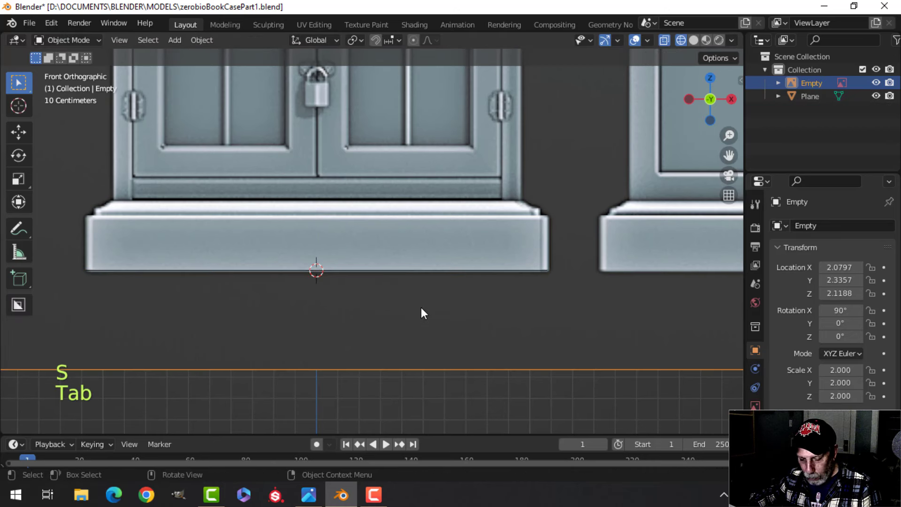
pyautogui.press('g')
pyautogui.press('x')
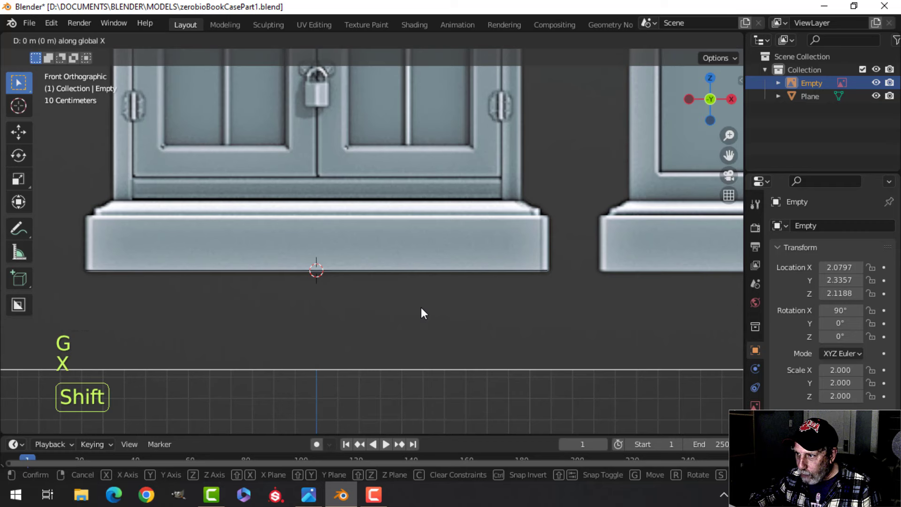
pyautogui.click(413, 308)
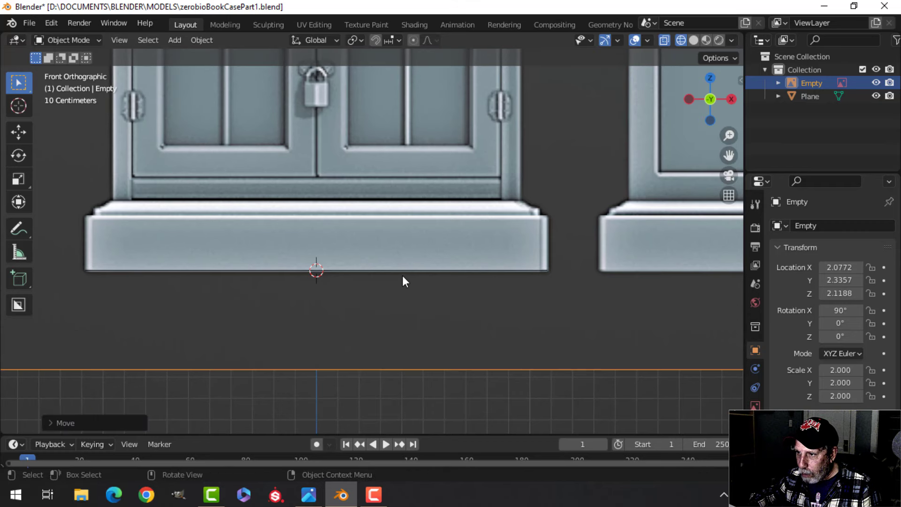
# - Extrude all of the plane's geometry straight up to the top edge of the drawn base board
pyautogui.click(402, 275)
pyautogui.press('Tab')
pyautogui.press('a')
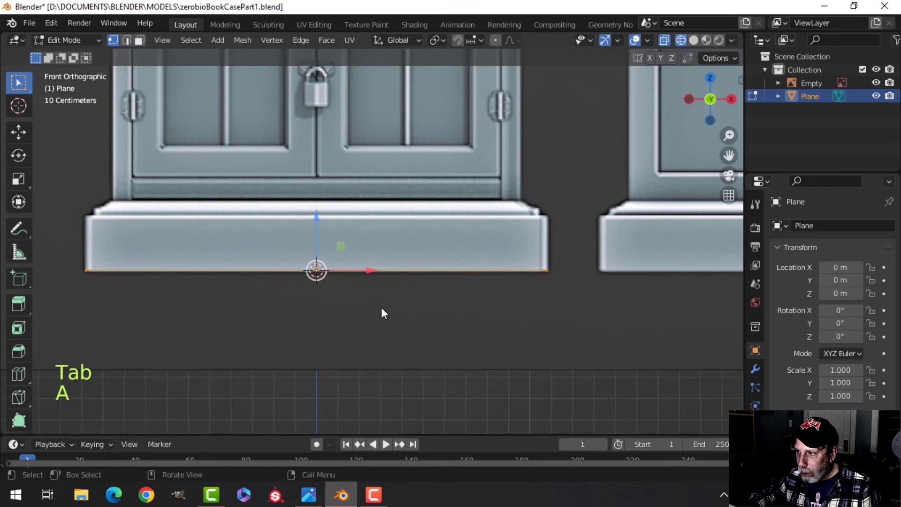
pyautogui.moveTo(317, 223); pyautogui.dragTo(347, 227)
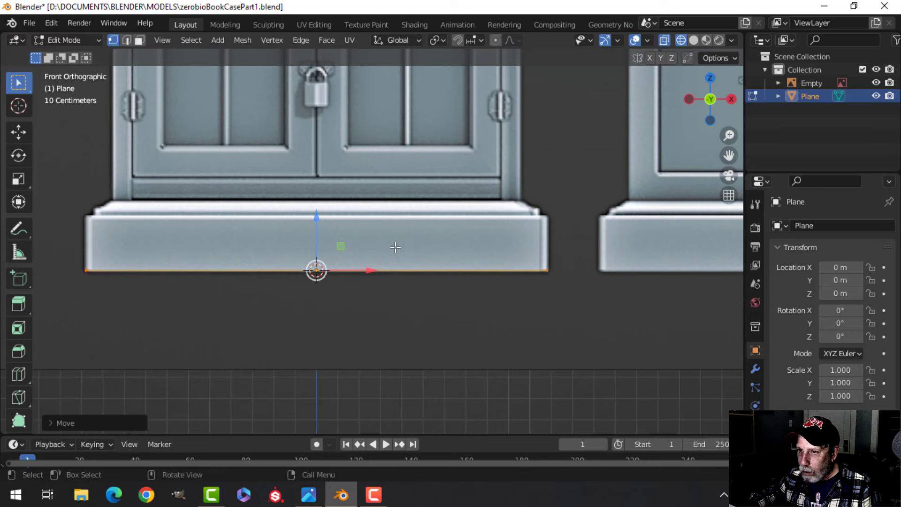
pyautogui.press('e')
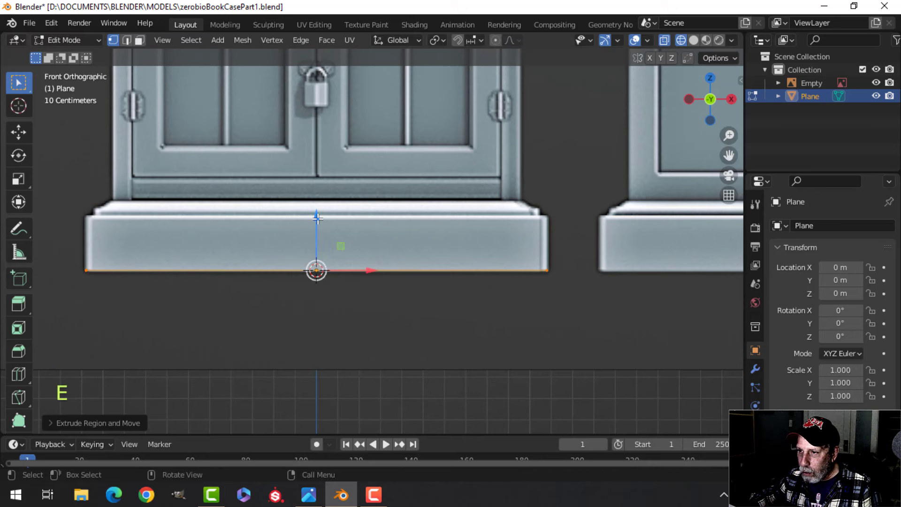
pyautogui.moveTo(317, 217); pyautogui.dragTo(327, 161)
# - Switch to solid shading and scale all of the block's geometry to about 0.62 along Y to reduce its depth
pyautogui.press('z')
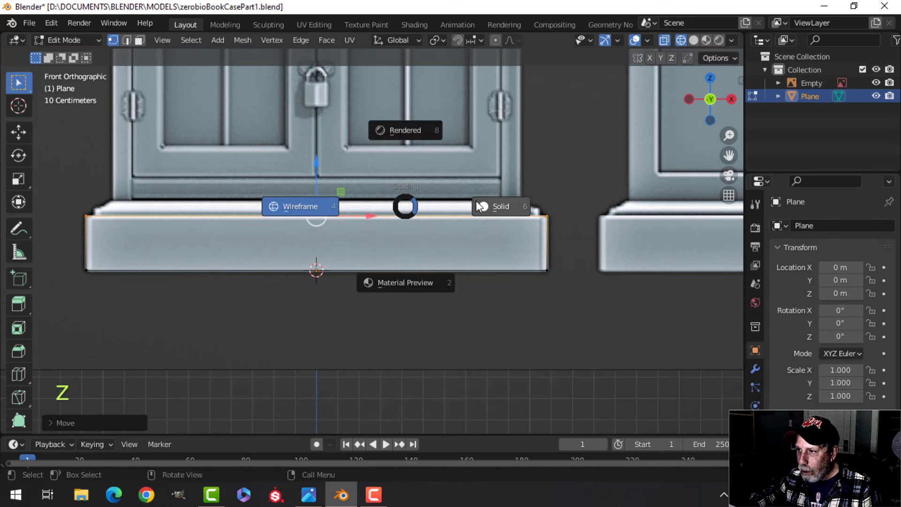
pyautogui.click(481, 205)
pyautogui.scroll(-3, 422, 274)
pyautogui.moveTo(424, 267); pyautogui.dragTo(397, 278, button='middle')
pyautogui.press('a')
pyautogui.press('KP_1')
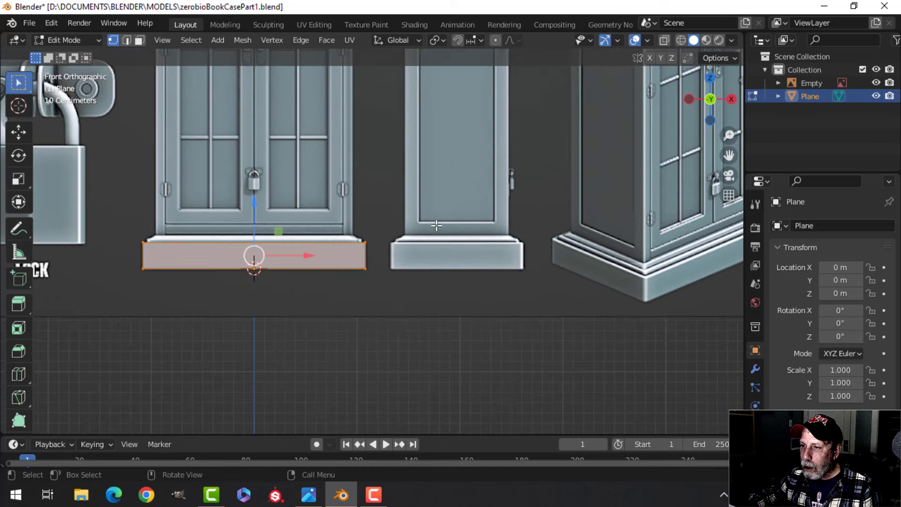
pyautogui.scroll(-1, 436, 226)
pyautogui.moveTo(425, 217); pyautogui.dragTo(475, 241, button='middle')
pyautogui.scroll(2, 405, 252)
pyautogui.scroll(-1, 453, 249)
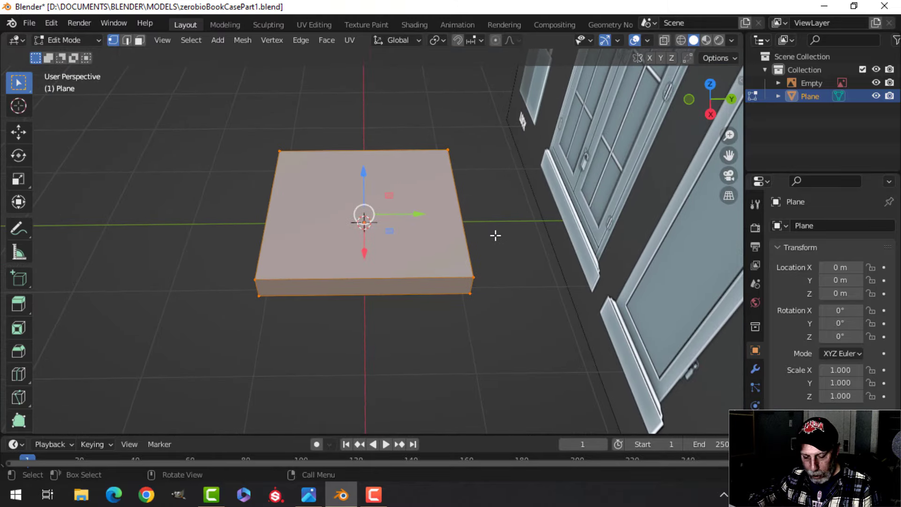
pyautogui.press('s')
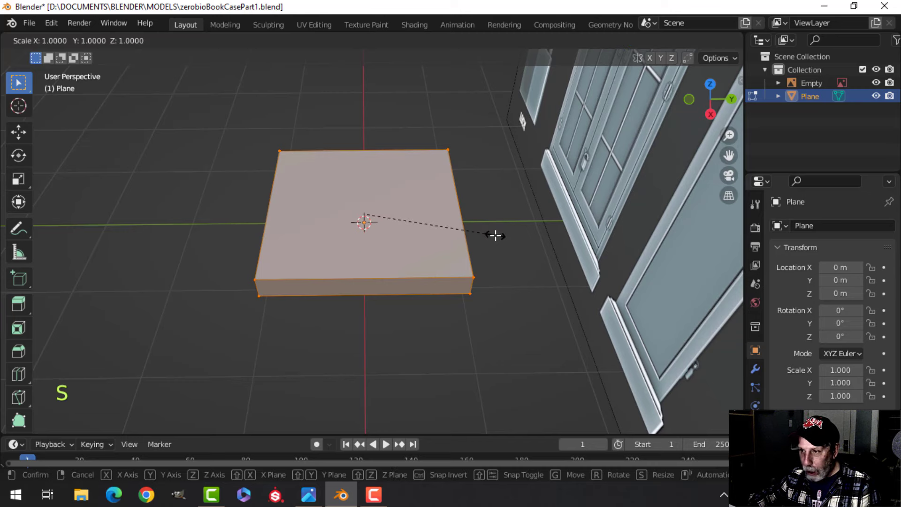
pyautogui.press('y')
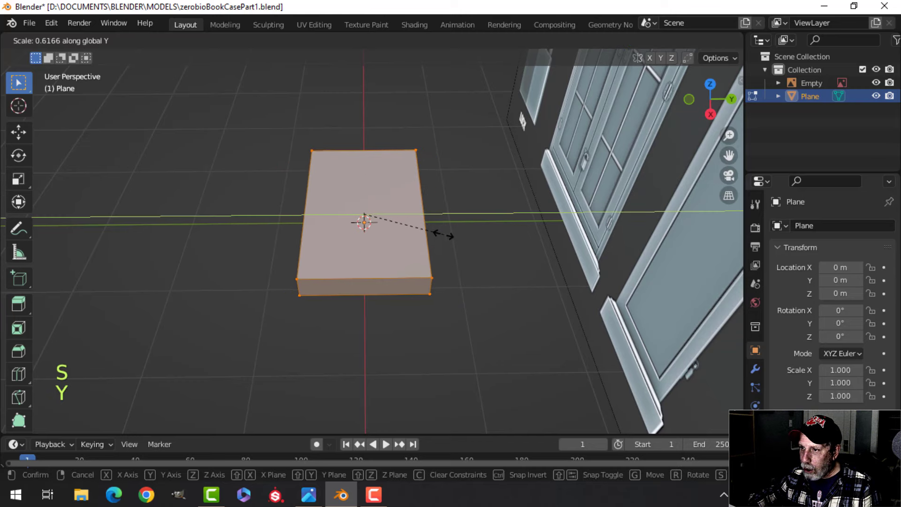
pyautogui.click(446, 236)
# - Clear the selection and examine the stepped moulding on the reference image's perspective drawing of the base
pyautogui.scroll(-2, 620, 348)
pyautogui.moveTo(468, 319); pyautogui.dragTo(289, 258, button='middle')
pyautogui.hotkey('alt', 'a')
pyautogui.scroll(4, 463, 252)
pyautogui.scroll(1, 480, 268)
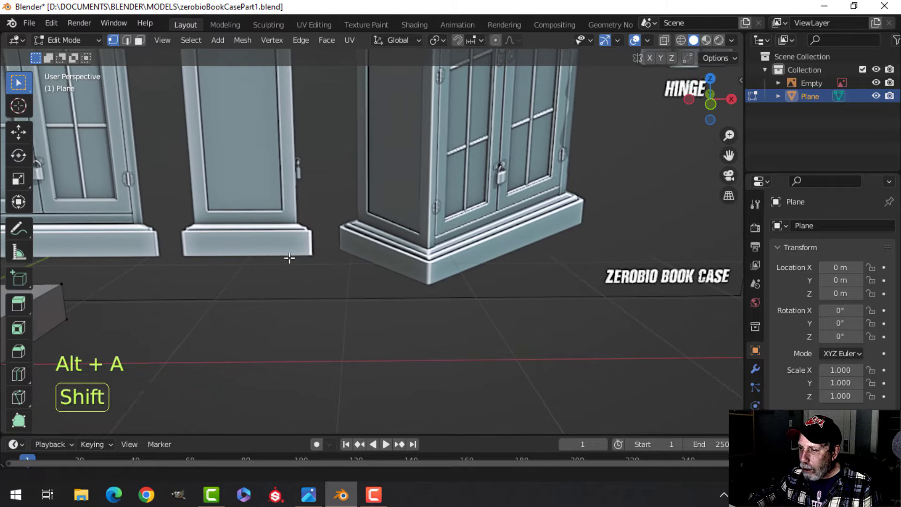
pyautogui.scroll(3, 432, 258)
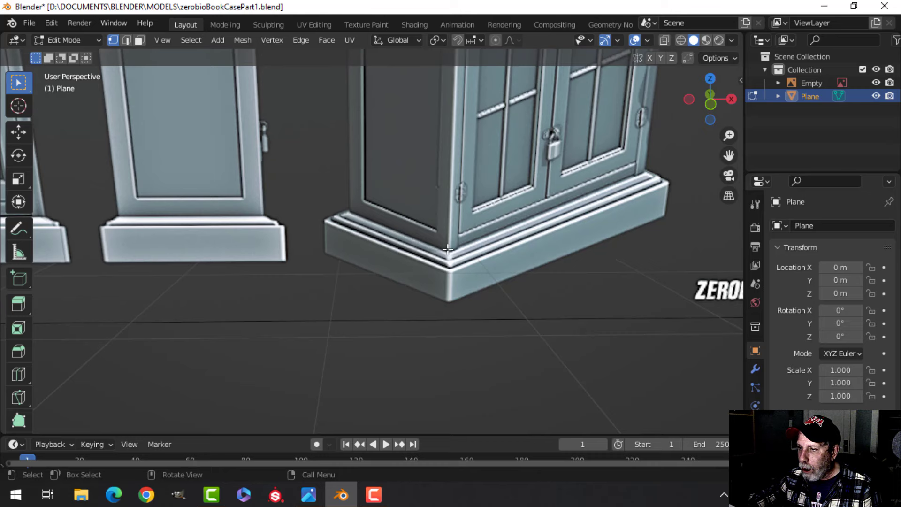
pyautogui.scroll(-4, 418, 291)
pyautogui.keyDown('shift'); pyautogui.moveTo(252, 258); pyautogui.dragTo(643, 210, button='middle'); pyautogui.keyUp('shift')
pyautogui.keyDown('shift'); pyautogui.moveTo(336, 261); pyautogui.dragTo(421, 275, button='middle'); pyautogui.keyUp('shift')
# - Switch to wireframe shading and inset the block's top face to the outer edge of the drawn moulding's lower ledge
pyautogui.press('3')
pyautogui.click(202, 324)
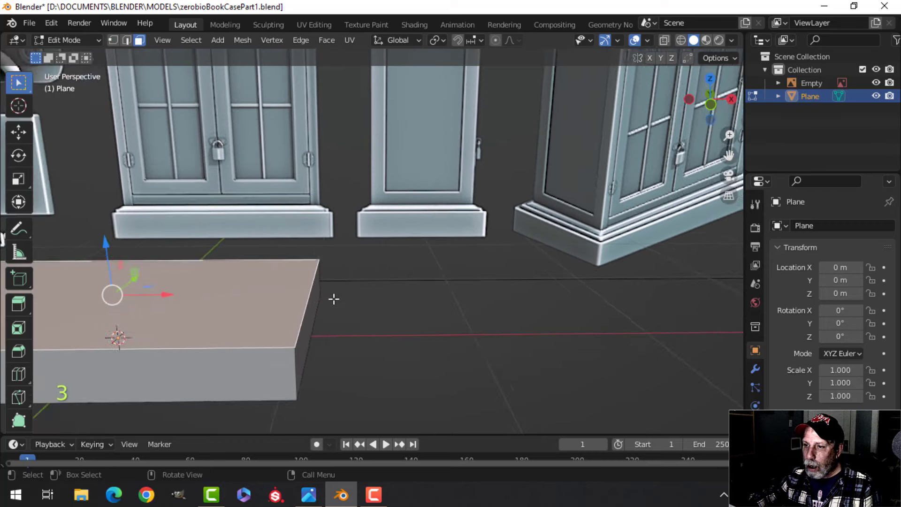
pyautogui.keyDown('shift'); pyautogui.moveTo(342, 301); pyautogui.dragTo(329, 257, button='middle'); pyautogui.keyUp('shift')
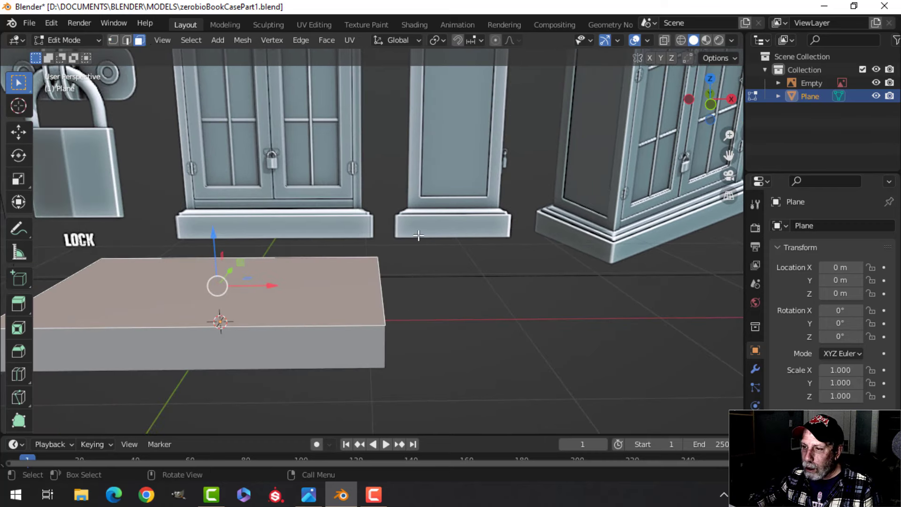
pyautogui.press('KP_1')
pyautogui.scroll(2, 477, 248)
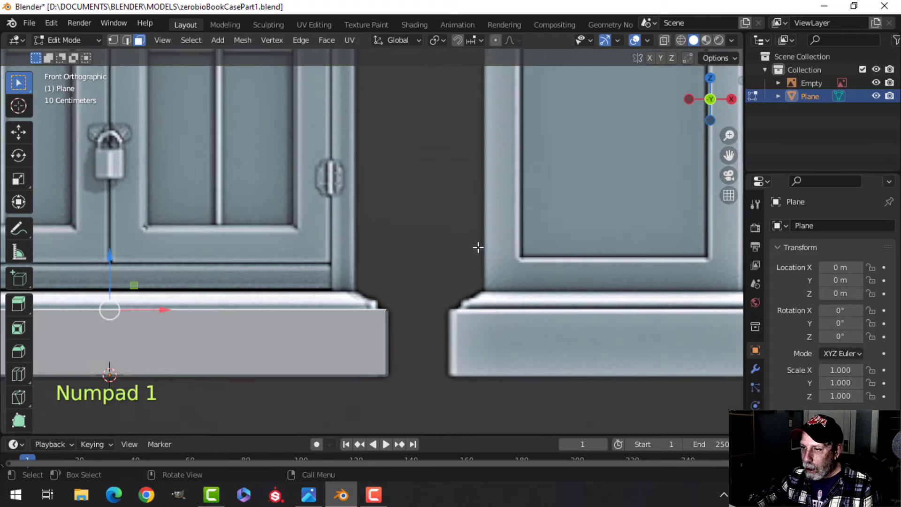
pyautogui.keyDown('shift'); pyautogui.moveTo(477, 247); pyautogui.dragTo(513, 233, button='middle'); pyautogui.keyUp('shift')
pyautogui.press('z')
pyautogui.click(430, 228)
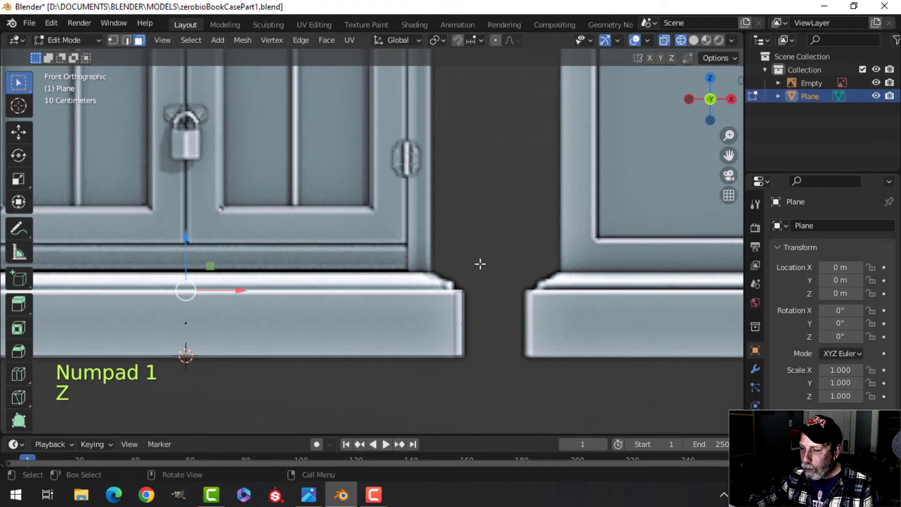
pyautogui.moveTo(477, 264); pyautogui.dragTo(473, 296, button='middle')
pyautogui.press('KP_1')
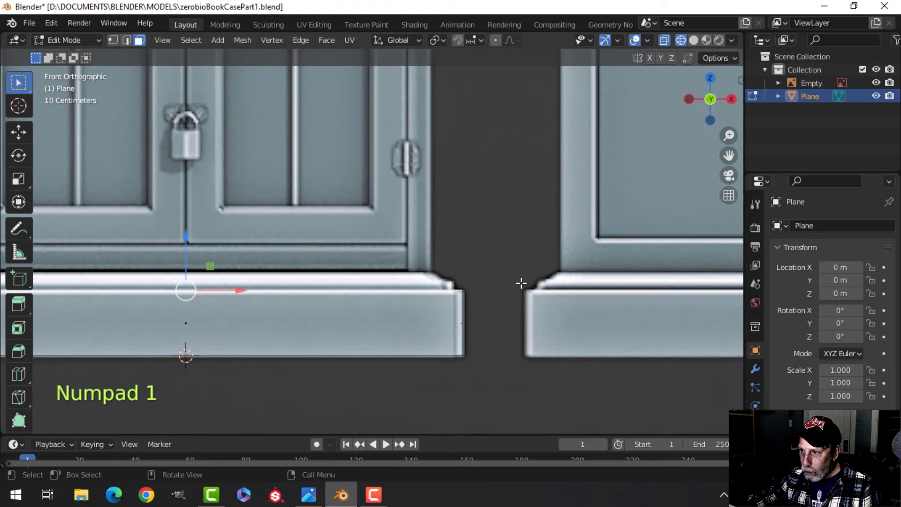
pyautogui.press('1')
pyautogui.click(467, 289)
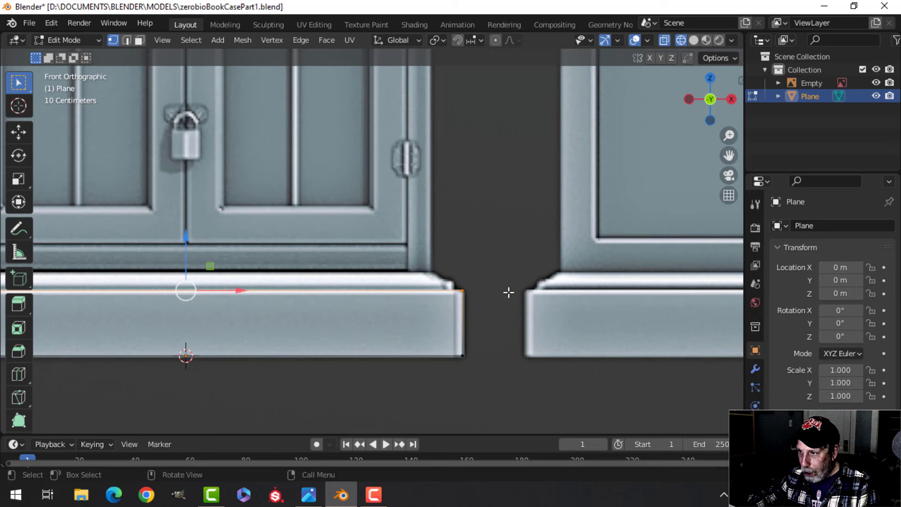
pyautogui.press('i')
pyautogui.press('shift')
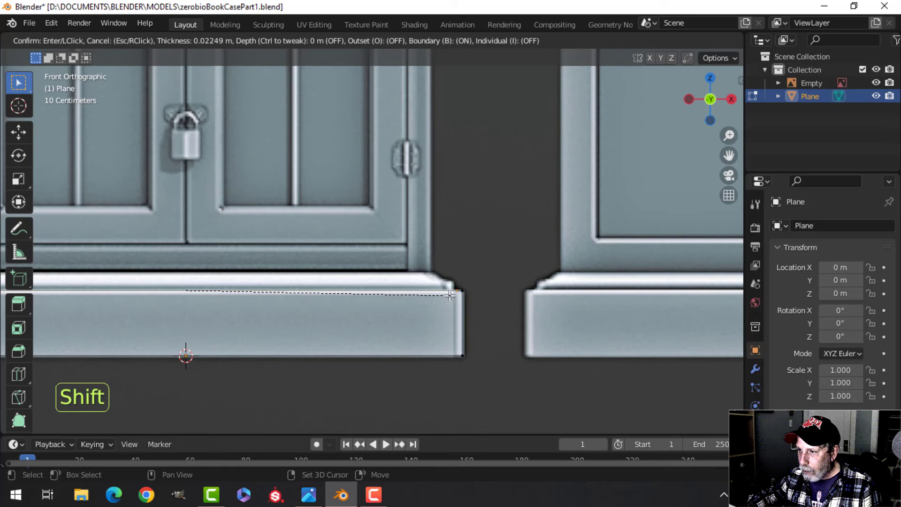
pyautogui.click(408, 294)
pyautogui.scroll(3, 469, 298)
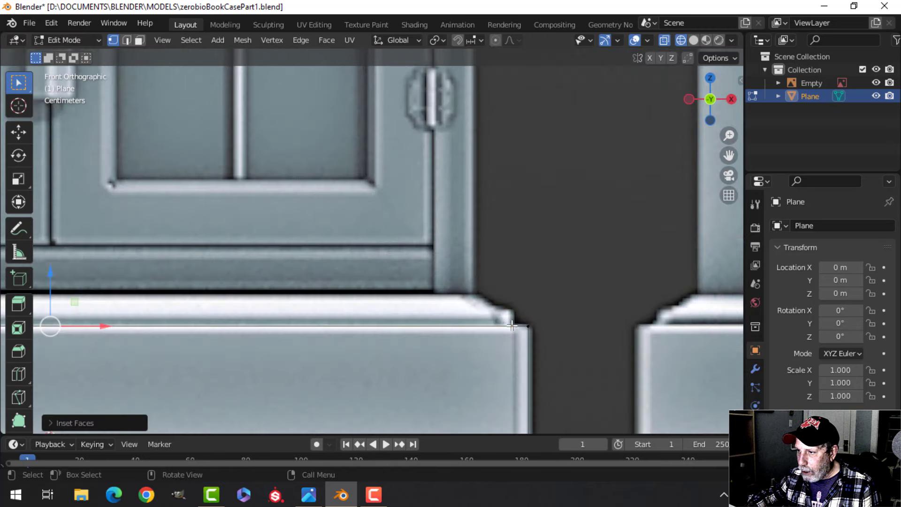
# - Extrude the inset top face straight up to the top of the drawn moulding's lower ledge
pyautogui.scroll(-5, 241, 315)
pyautogui.keyDown('shift'); pyautogui.moveTo(241, 314); pyautogui.dragTo(418, 303, button='middle'); pyautogui.keyUp('shift')
pyautogui.press('KP_1')
pyautogui.scroll(4, 391, 347)
pyautogui.press('e')
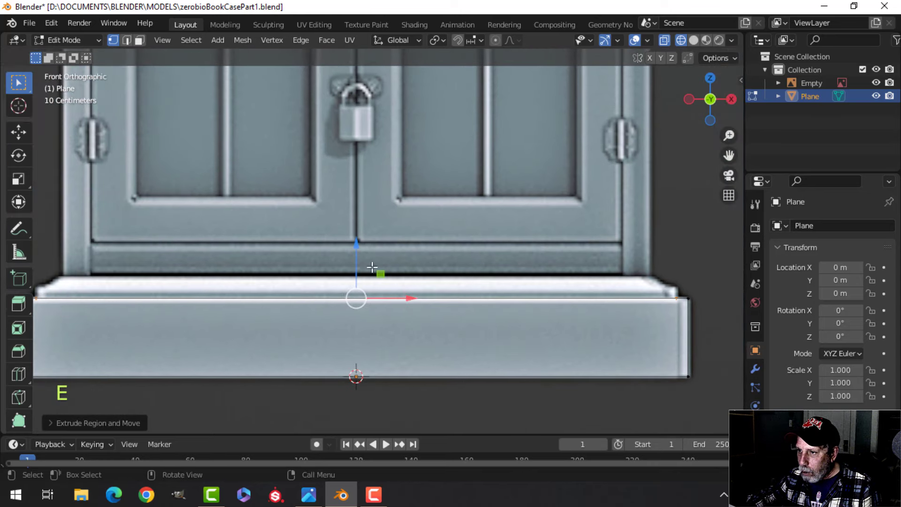
pyautogui.moveTo(362, 245); pyautogui.dragTo(360, 229)
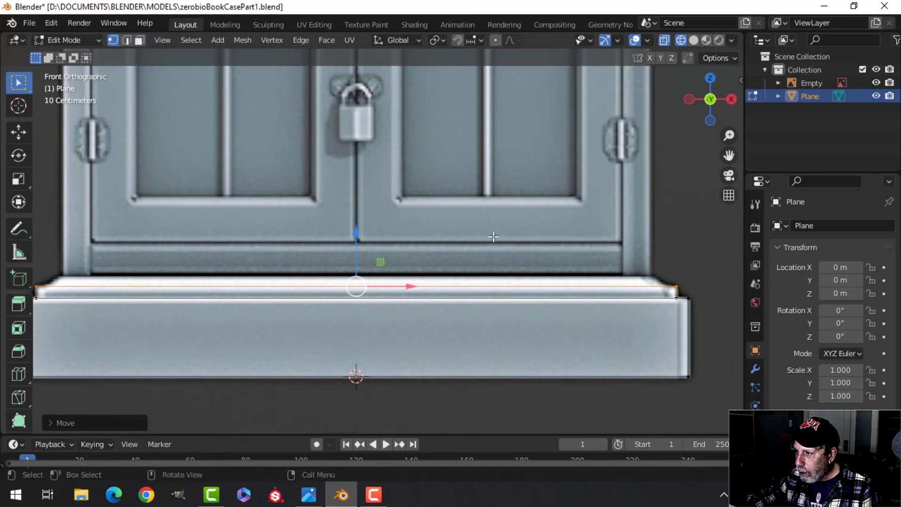
# - Inset the raised top face by about 0.037 m to form the moulding's second ledge
pyautogui.keyDown('shift'); pyautogui.moveTo(483, 237); pyautogui.dragTo(226, 261, button='middle'); pyautogui.keyUp('shift')
pyautogui.scroll(2, 319, 299)
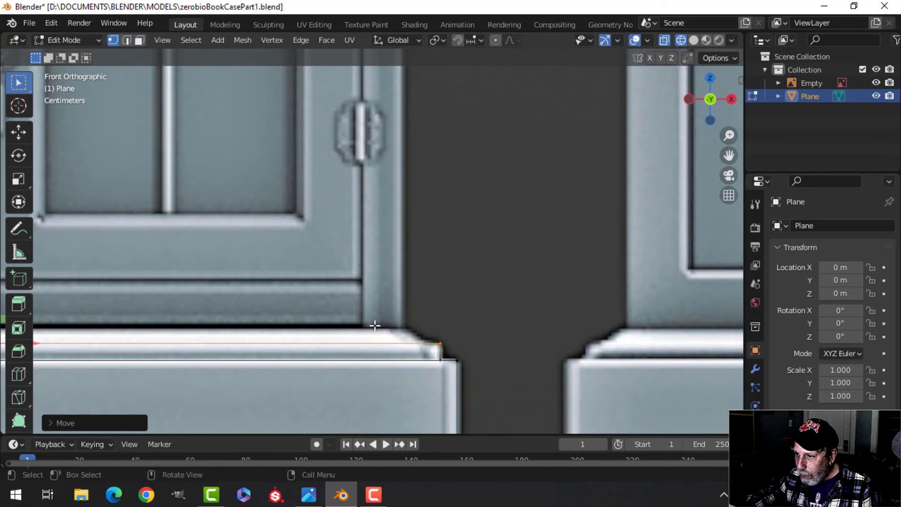
pyautogui.scroll(-2, 439, 329)
pyautogui.keyDown('shift'); pyautogui.moveTo(495, 328); pyautogui.dragTo(535, 324, button='middle'); pyautogui.keyUp('shift')
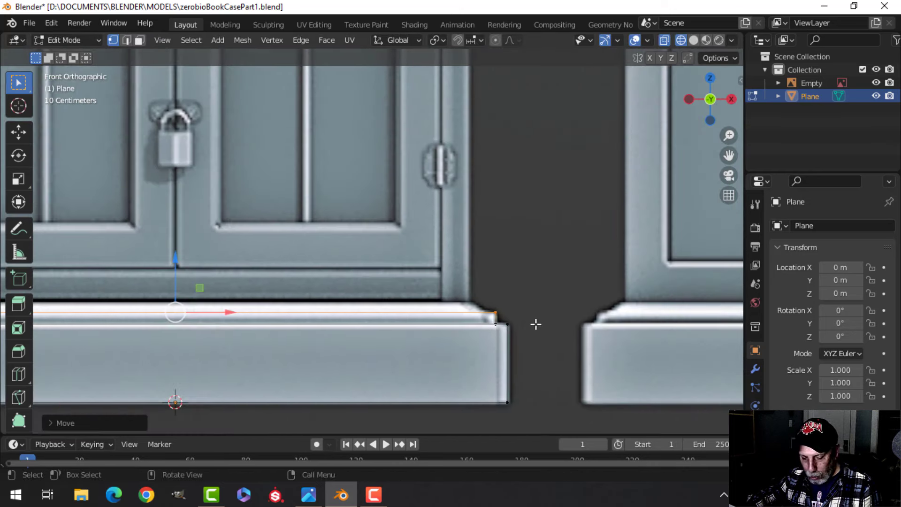
pyautogui.press('i')
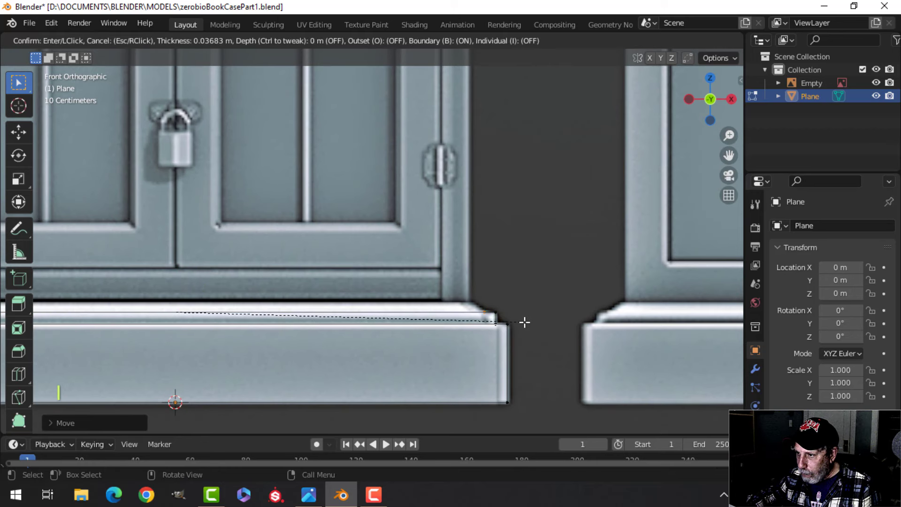
pyautogui.click(525, 322)
# - Extrude the second inset face up to the top of the drawn moulding, just beneath the cabinet body
pyautogui.scroll(-2, 396, 311)
pyautogui.keyDown('shift'); pyautogui.moveTo(378, 312); pyautogui.dragTo(469, 324, button='middle'); pyautogui.keyUp('shift')
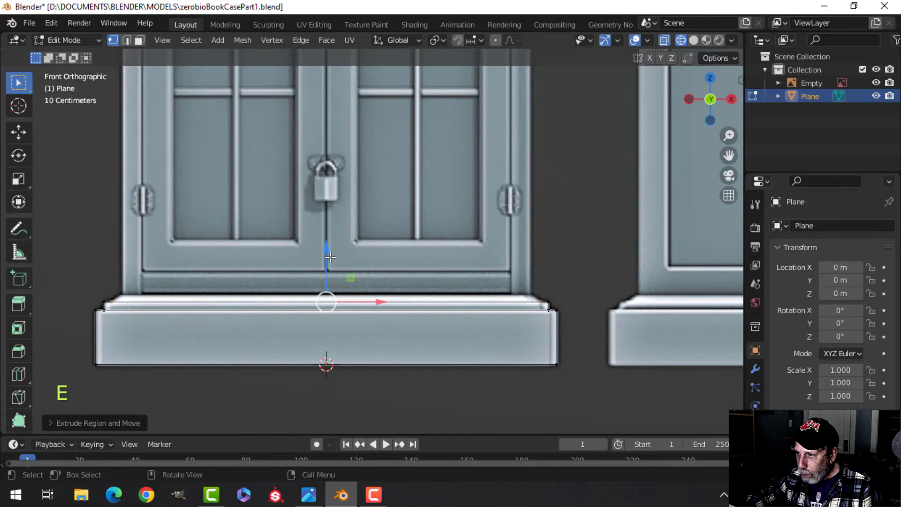
pyautogui.press('e')
pyautogui.moveTo(330, 249); pyautogui.dragTo(330, 249)
# - Scale the uppermost face to about 0.97 to slope the moulding's sides inward like the drawing
pyautogui.scroll(2, 526, 276)
pyautogui.keyDown('shift'); pyautogui.moveTo(559, 271); pyautogui.dragTo(489, 270, button='middle'); pyautogui.keyUp('shift')
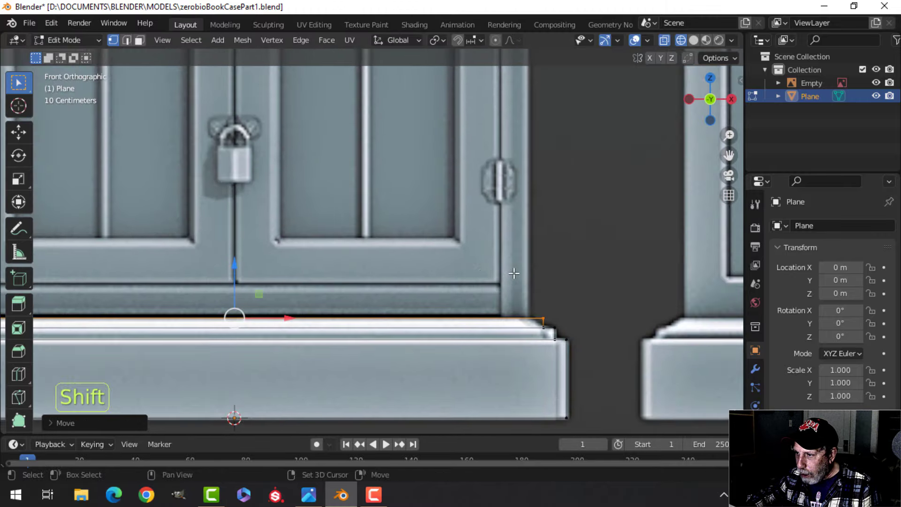
pyautogui.press('s')
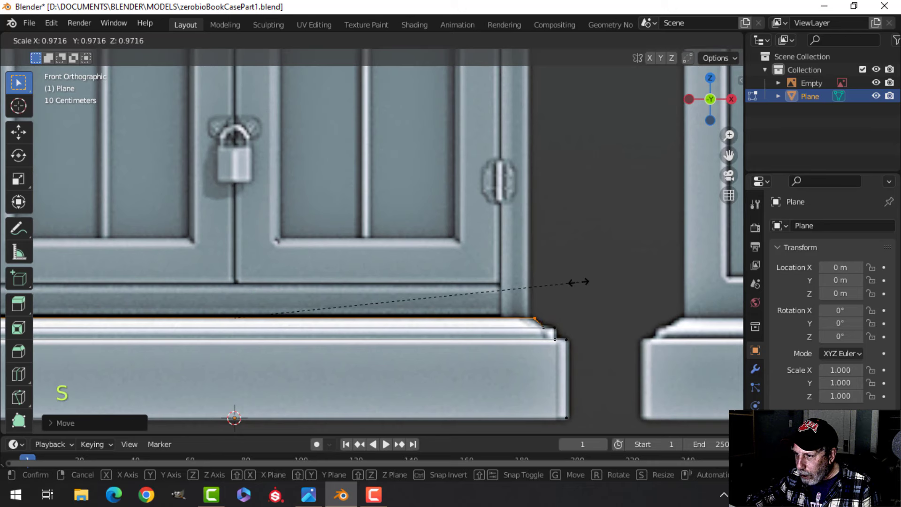
pyautogui.click(576, 282)
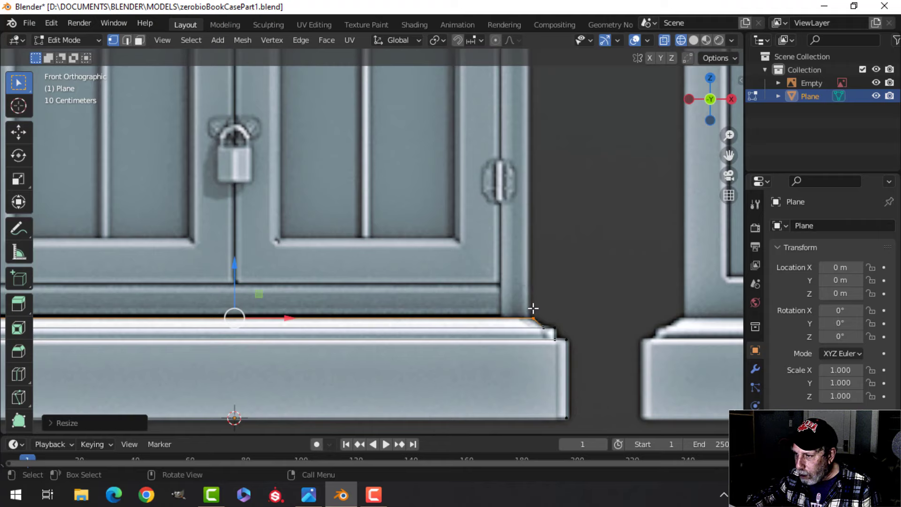
# - Switch to solid shading and inspect the stepped base from several angles, including its underside, in Object Mode
pyautogui.scroll(-1, 533, 308)
pyautogui.press('z')
pyautogui.click(640, 301)
pyautogui.moveTo(537, 292)
pyautogui.mouseDown(button='middle')
pyautogui.moveTo(525, 308)
pyautogui.moveTo(477, 295)
pyautogui.mouseUp(button='middle')
pyautogui.scroll(-3, 477, 295)
pyautogui.keyDown('shift'); pyautogui.moveTo(431, 316); pyautogui.dragTo(431, 290, button='middle'); pyautogui.keyUp('shift')
pyautogui.moveTo(431, 290)
pyautogui.mouseDown(button='middle')
pyautogui.moveTo(467, 319)
pyautogui.moveTo(436, 305)
pyautogui.mouseUp(button='middle')
pyautogui.scroll(3, 468, 319)
pyautogui.keyDown('shift'); pyautogui.moveTo(437, 305); pyautogui.dragTo(420, 223, button='middle'); pyautogui.keyUp('shift')
pyautogui.press('Tab')
pyautogui.moveTo(475, 272); pyautogui.dragTo(452, 216, button='middle')
# - Delete the bottom face of the base in Edit Mode
pyautogui.press('Tab')
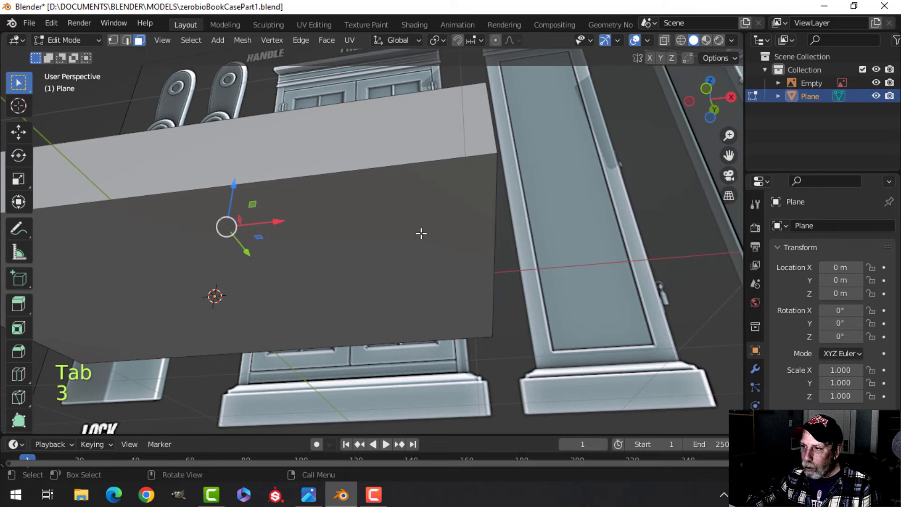
pyautogui.click(421, 234)
pyautogui.scroll(-5, 421, 235)
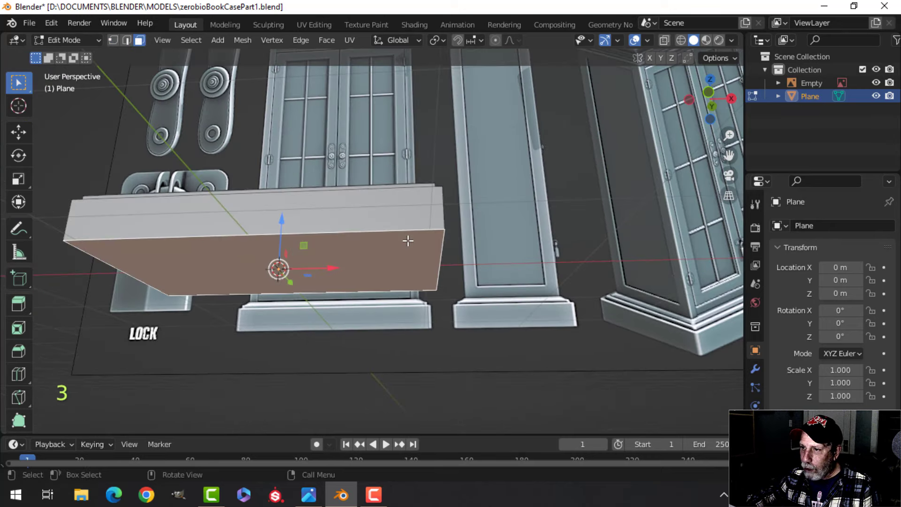
pyautogui.press('x')
pyautogui.click(377, 268)
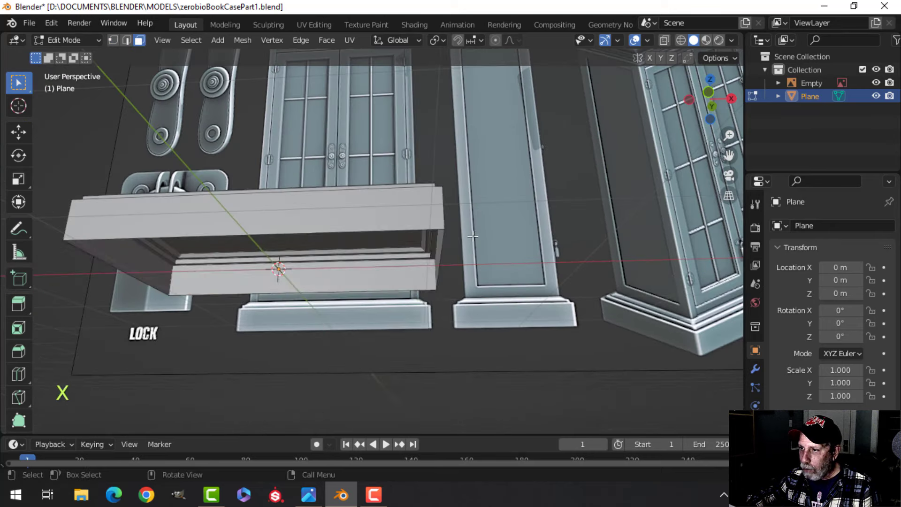
# - Bevel the corner edges of the base and its stepped moulding by about 0.025 m with 2 segments
pyautogui.moveTo(376, 268)
pyautogui.mouseDown(button='middle')
pyautogui.moveTo(402, 289)
pyautogui.moveTo(372, 284)
pyautogui.moveTo(406, 269)
pyautogui.moveTo(388, 263)
pyautogui.mouseUp(button='middle')
pyautogui.press('2')
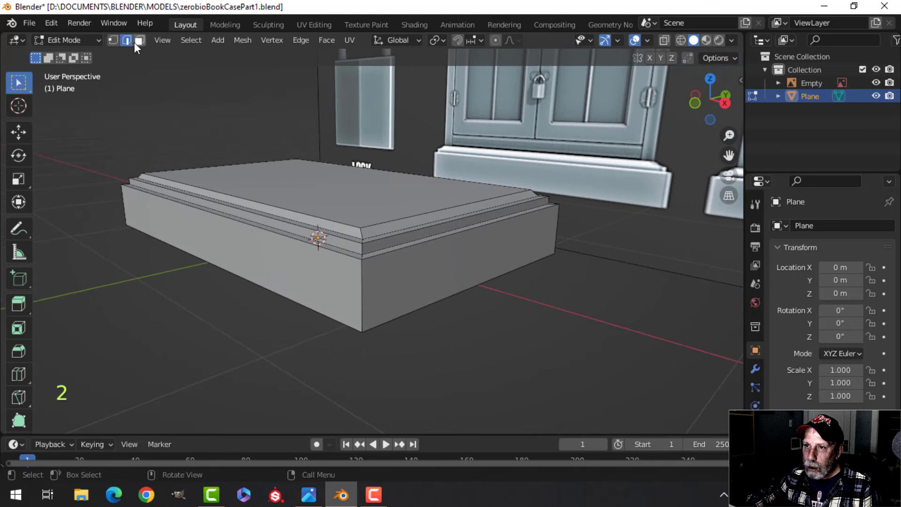
pyautogui.keyDown('alt'); pyautogui.keyDown('shift'); pyautogui.click(364, 279); pyautogui.keyUp('shift'); pyautogui.keyUp('alt')
pyautogui.moveTo(262, 264); pyautogui.dragTo(352, 291, button='middle')
pyautogui.keyDown('shift'); pyautogui.moveTo(290, 308); pyautogui.dragTo(472, 287, button='middle'); pyautogui.keyUp('shift')
pyautogui.keyDown('alt'); pyautogui.keyDown('shift'); pyautogui.click(294, 287); pyautogui.keyUp('shift'); pyautogui.keyUp('alt')
pyautogui.moveTo(400, 291); pyautogui.dragTo(463, 285, button='middle')
pyautogui.scroll(3, 429, 276)
pyautogui.scroll(3, 543, 244)
pyautogui.keyDown('shift'); pyautogui.moveTo(543, 243); pyautogui.dragTo(454, 235, button='middle'); pyautogui.keyUp('shift')
pyautogui.scroll(-2, 497, 254)
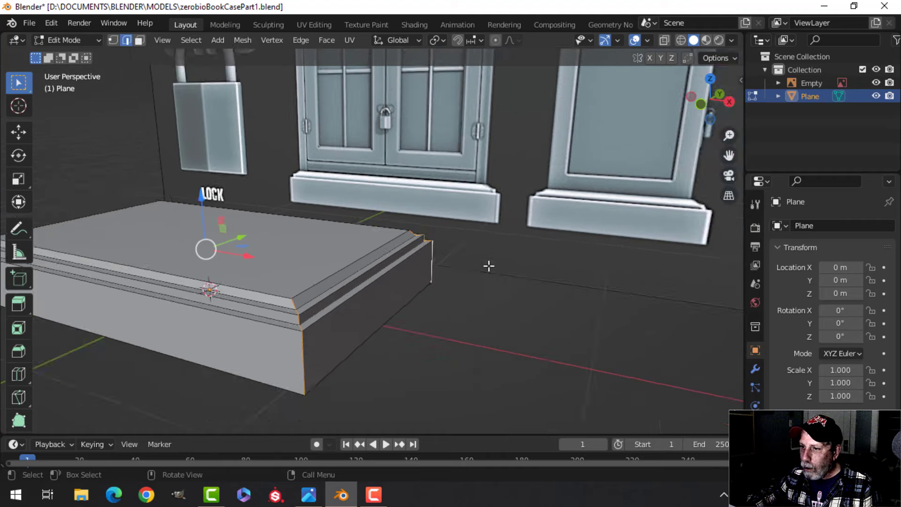
pyautogui.keyDown('shift'); pyautogui.moveTo(450, 303); pyautogui.dragTo(455, 266, button='middle'); pyautogui.keyUp('shift')
pyautogui.scroll(1, 431, 278)
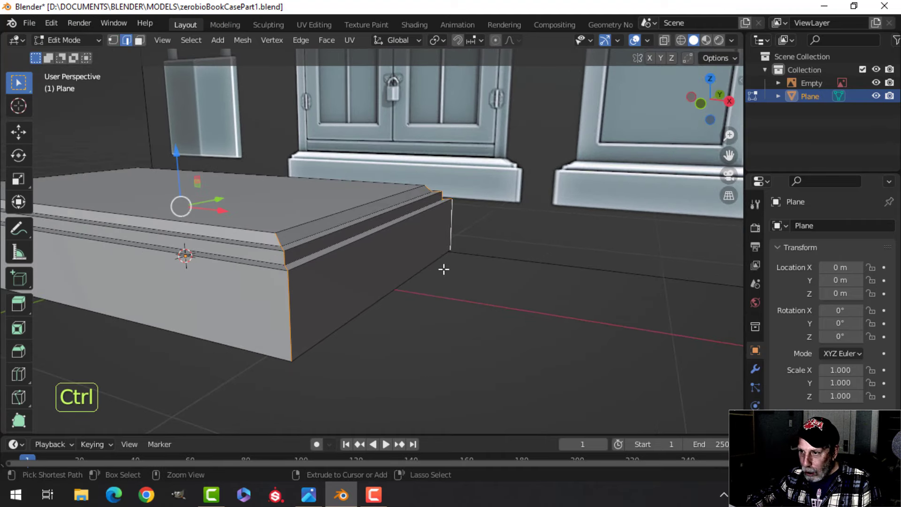
pyautogui.hotkey('ctrl', 'b')
pyautogui.press('shift')
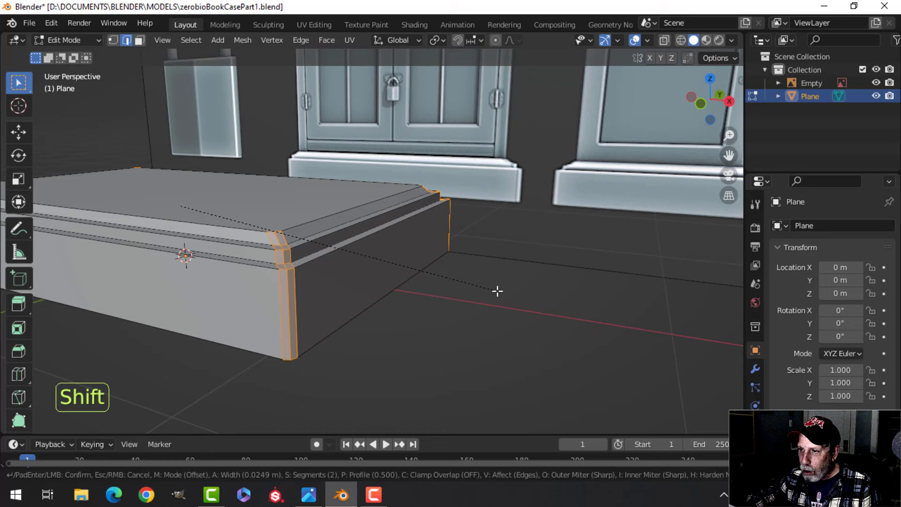
pyautogui.click(497, 291)
# - Bevel the three outer edge loops of the base and its stepped moulding by about 0.0095 m with 2 segments
pyautogui.moveTo(394, 277); pyautogui.dragTo(429, 279, button='middle')
pyautogui.scroll(1, 411, 281)
pyautogui.hotkey('alt', 'a')
pyautogui.scroll(1, 423, 279)
pyautogui.keyDown('alt'); pyautogui.keyDown('shift'); pyautogui.click(341, 214); pyautogui.keyUp('shift'); pyautogui.keyUp('alt')
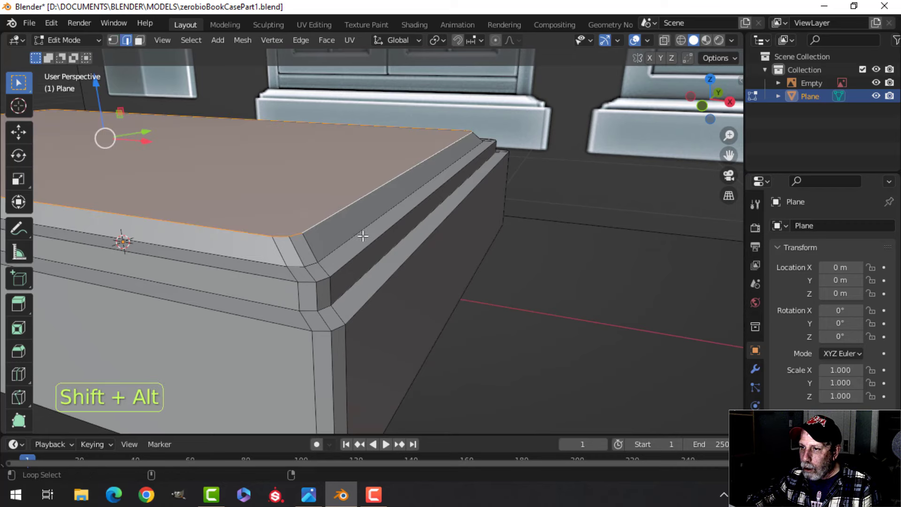
pyautogui.keyDown('alt'); pyautogui.keyDown('shift'); pyautogui.click(381, 271); pyautogui.keyUp('shift'); pyautogui.keyUp('alt')
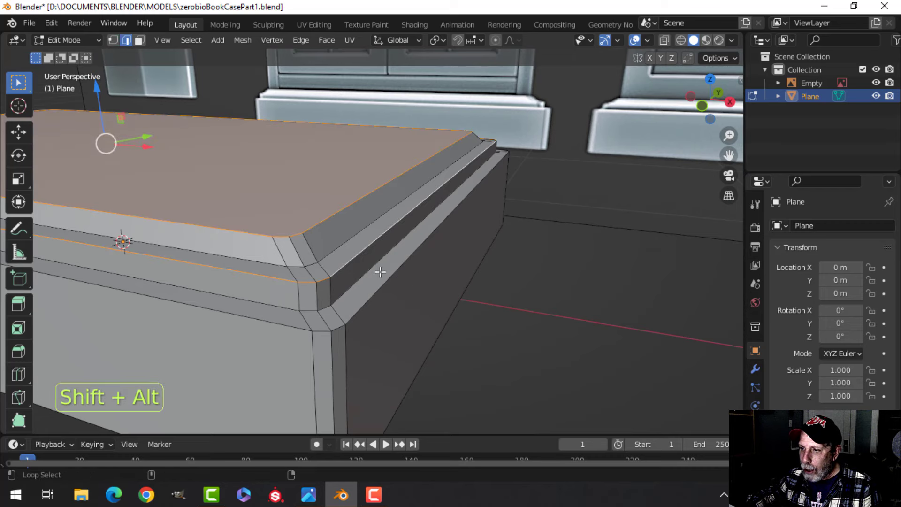
pyautogui.keyDown('alt'); pyautogui.keyDown('shift'); pyautogui.click(372, 297); pyautogui.keyUp('shift'); pyautogui.keyUp('alt')
pyautogui.moveTo(422, 296); pyautogui.dragTo(420, 265, button='middle')
pyautogui.scroll(1, 415, 279)
pyautogui.keyDown('shift'); pyautogui.moveTo(445, 234); pyautogui.dragTo(442, 245, button='middle'); pyautogui.keyUp('shift')
pyautogui.moveTo(443, 245); pyautogui.dragTo(444, 245, button='middle')
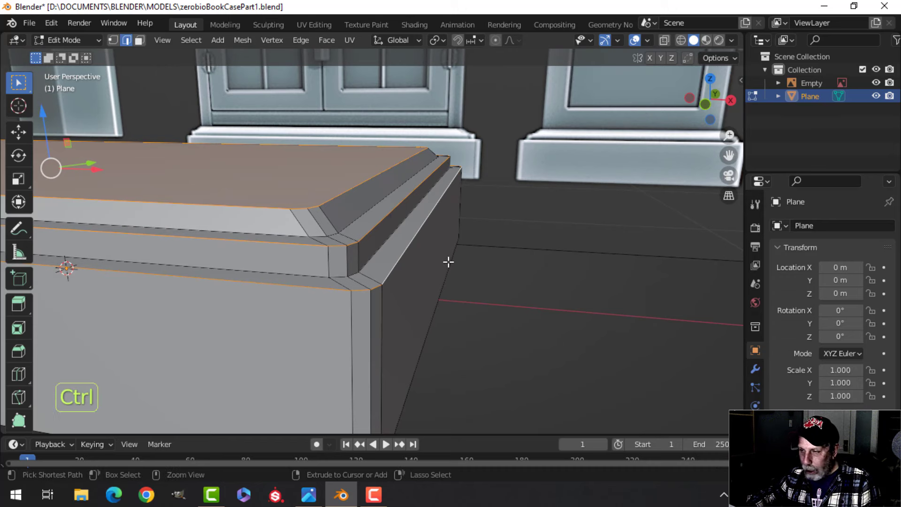
pyautogui.hotkey('ctrl', 'b')
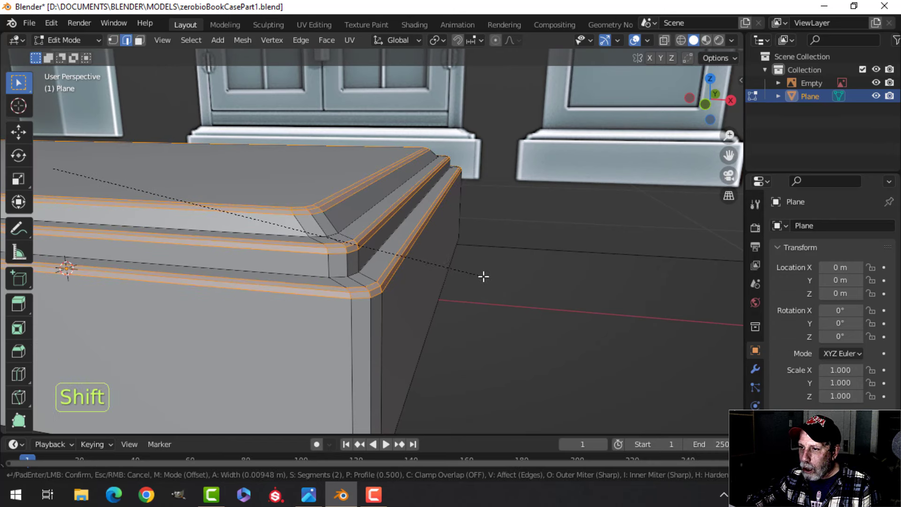
pyautogui.click(483, 277)
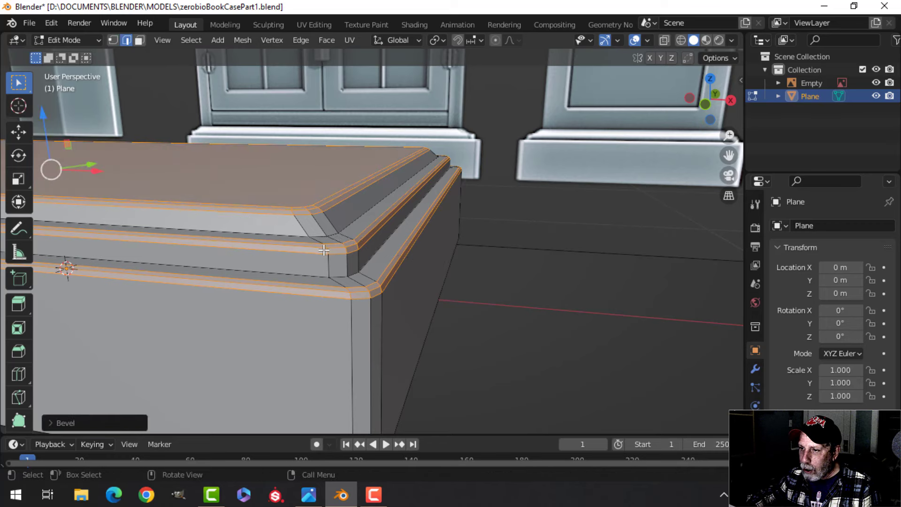
# - Bevel the two recessed inner edge loops where the moulding's steps meet, using 2 segments
pyautogui.hotkey('alt', 'a')
pyautogui.scroll(3, 348, 229)
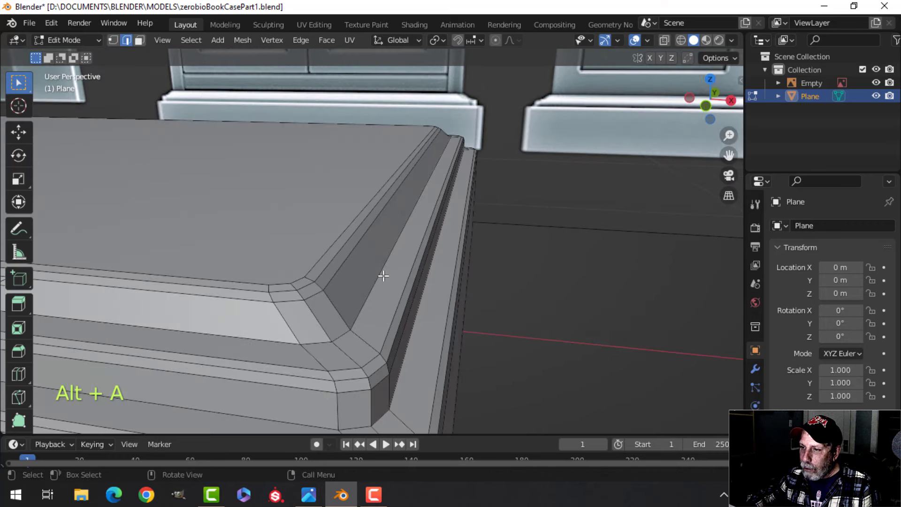
pyautogui.keyDown('alt'); pyautogui.click(381, 275); pyautogui.keyUp('alt')
pyautogui.moveTo(430, 283); pyautogui.dragTo(428, 272, button='middle')
pyautogui.moveTo(308, 230); pyautogui.dragTo(426, 235, button='middle')
pyautogui.keyDown('alt'); pyautogui.keyDown('shift'); pyautogui.click(369, 244); pyautogui.keyUp('shift'); pyautogui.keyUp('alt')
pyautogui.hotkey('ctrl', 'b')
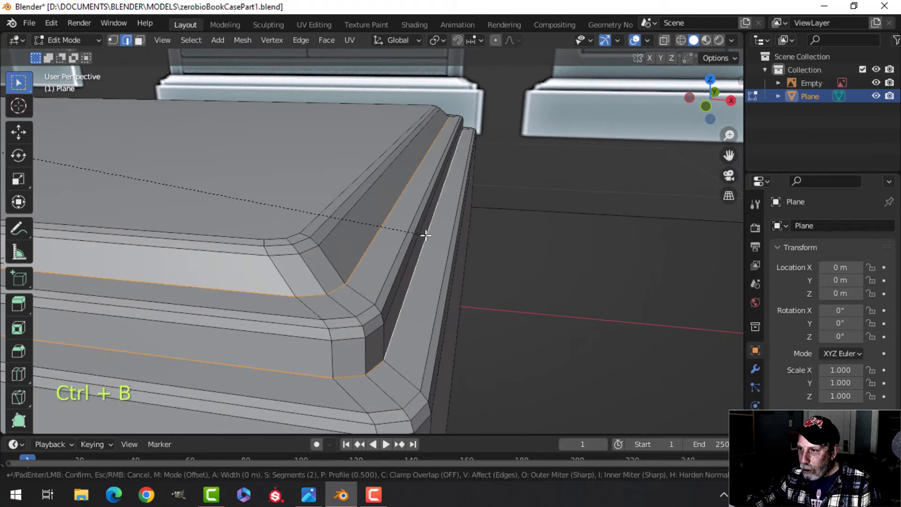
pyautogui.keyDown('shift'); pyautogui.click(447, 241); pyautogui.keyUp('shift')
# - Return to Object Mode and shade the base smooth
pyautogui.press('Tab')
pyautogui.scroll(-5, 423, 240)
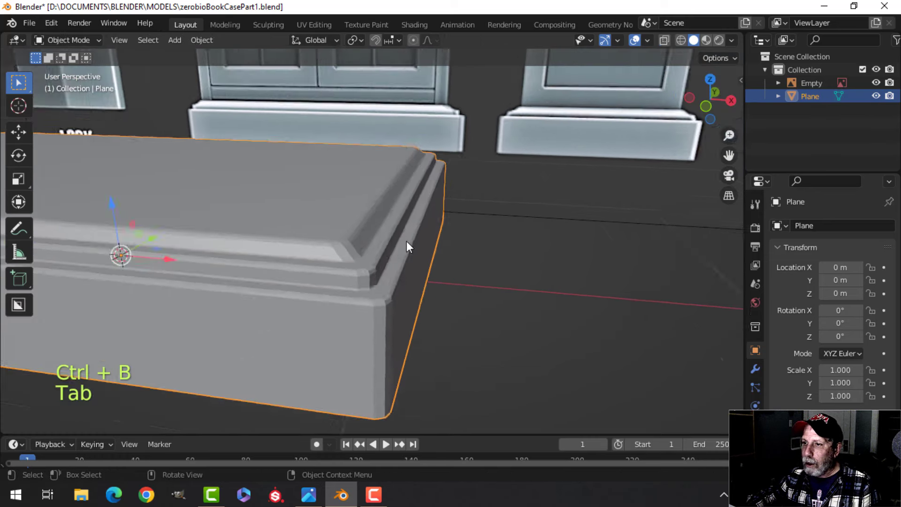
pyautogui.rightClick(317, 204)
pyautogui.click(318, 205)
pyautogui.hotkey('alt', 'a')
pyautogui.moveTo(349, 226); pyautogui.dragTo(393, 264, button='middle')
pyautogui.keyDown('shift'); pyautogui.moveTo(393, 264); pyautogui.dragTo(376, 259, button='middle'); pyautogui.keyUp('shift')
pyautogui.moveTo(376, 259); pyautogui.dragTo(363, 259, button='middle')
# - Enable viewport cavity shading of type Both, with world-space ridge 2.045 and valley 2.068, screen-space ridge 1.350 and valley 1.517
pyautogui.click(732, 40)
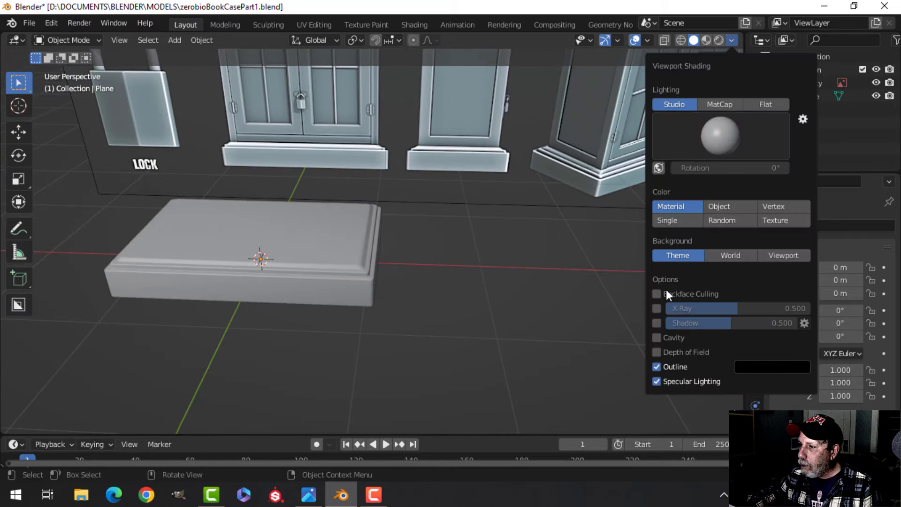
pyautogui.click(656, 337)
pyautogui.keyDown('shift'); pyautogui.moveTo(609, 294); pyautogui.dragTo(681, 174, button='middle'); pyautogui.keyUp('shift')
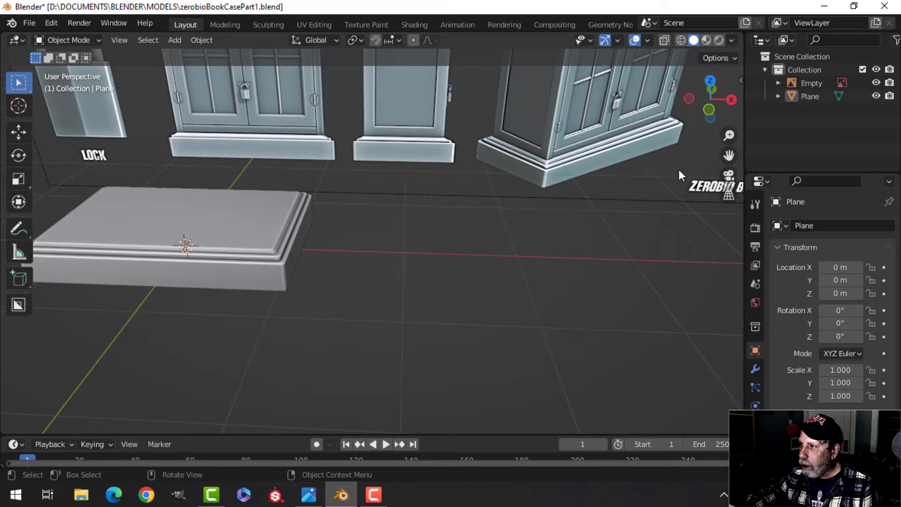
pyautogui.click(732, 41)
pyautogui.click(764, 339)
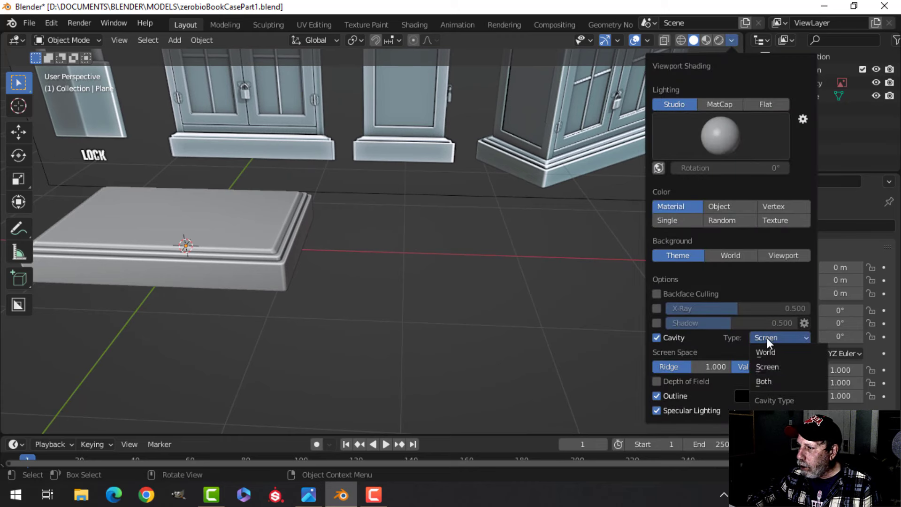
pyautogui.click(756, 381)
pyautogui.moveTo(676, 366); pyautogui.dragTo(749, 371)
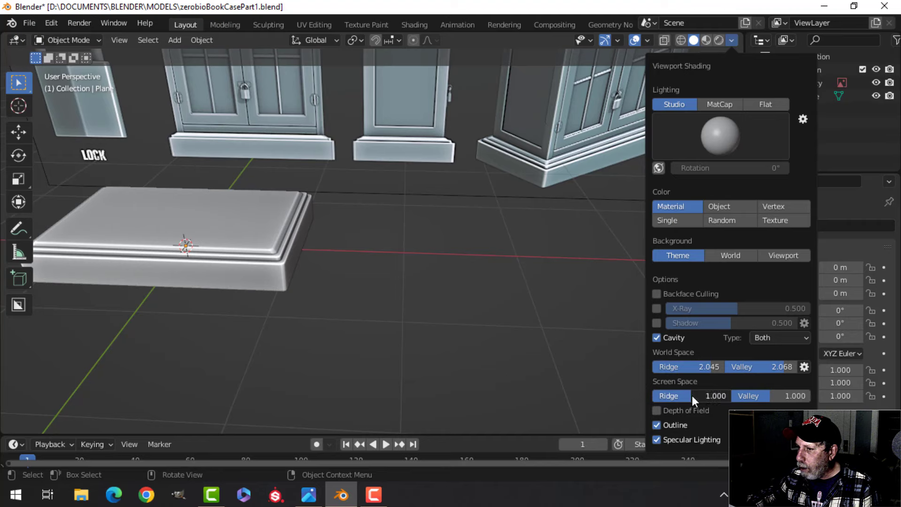
pyautogui.moveTo(761, 401); pyautogui.dragTo(787, 399)
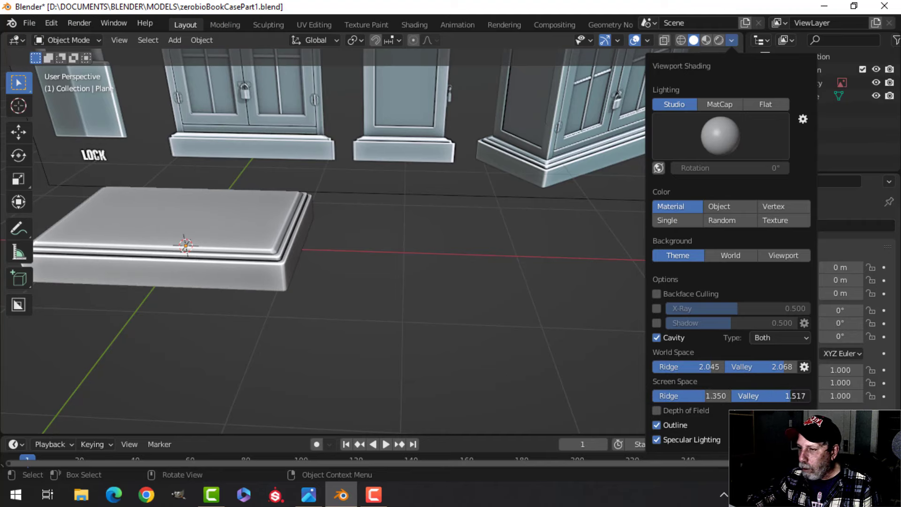
# - Check the base's normals by temporarily showing the Face Orientation overlay
pyautogui.keyDown('shift'); pyautogui.moveTo(283, 280); pyautogui.dragTo(364, 277, button='middle'); pyautogui.keyUp('shift')
pyautogui.moveTo(402, 270)
pyautogui.mouseDown(button='middle')
pyautogui.moveTo(289, 272)
pyautogui.moveTo(248, 301)
pyautogui.moveTo(418, 275)
pyautogui.moveTo(432, 258)
pyautogui.moveTo(419, 280)
pyautogui.moveTo(376, 282)
pyautogui.moveTo(415, 265)
pyautogui.moveTo(384, 258)
pyautogui.mouseUp(button='middle')
pyautogui.scroll(2, 374, 279)
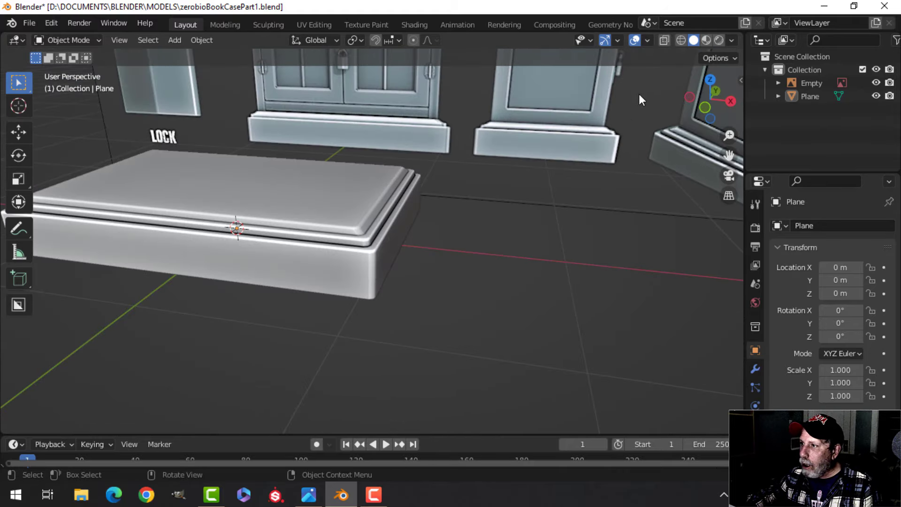
pyautogui.click(647, 40)
pyautogui.click(603, 278)
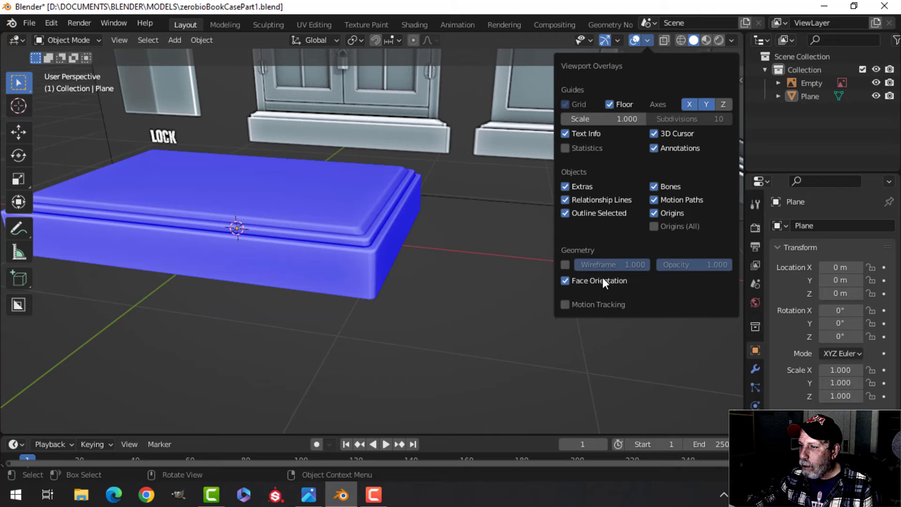
pyautogui.click(603, 277)
# - Duplicate the left short edge of the base's top face in Edit Mode and offset the copy slightly inward and upward
pyautogui.moveTo(375, 244); pyautogui.dragTo(332, 275, button='middle')
pyautogui.scroll(5, 327, 256)
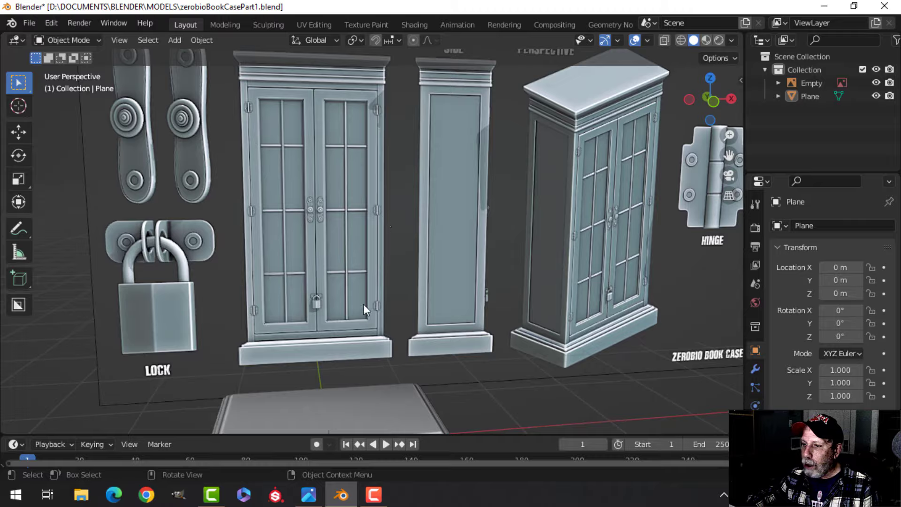
pyautogui.scroll(-2, 363, 304)
pyautogui.keyDown('shift'); pyautogui.moveTo(363, 303); pyautogui.dragTo(311, 263, button='middle'); pyautogui.keyUp('shift')
pyautogui.scroll(3, 351, 224)
pyautogui.click(311, 263)
pyautogui.press('Tab')
pyautogui.moveTo(255, 250); pyautogui.dragTo(302, 284, button='middle')
pyautogui.scroll(2, 302, 283)
pyautogui.hotkey('alt', 'a')
pyautogui.keyDown('shift'); pyautogui.moveTo(249, 306); pyautogui.dragTo(284, 238, button='middle'); pyautogui.keyUp('shift')
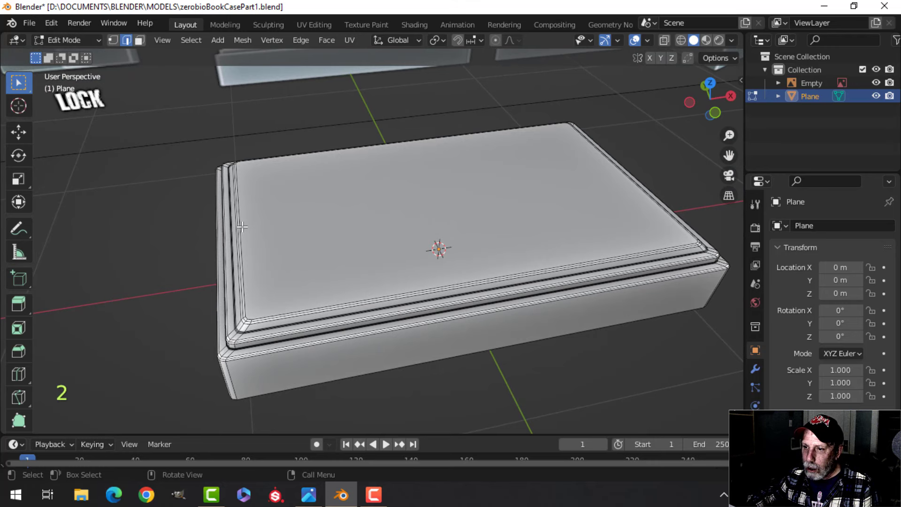
pyautogui.scroll(-1, 265, 231)
pyautogui.moveTo(303, 249); pyautogui.dragTo(282, 270, button='middle')
pyautogui.scroll(2, 282, 269)
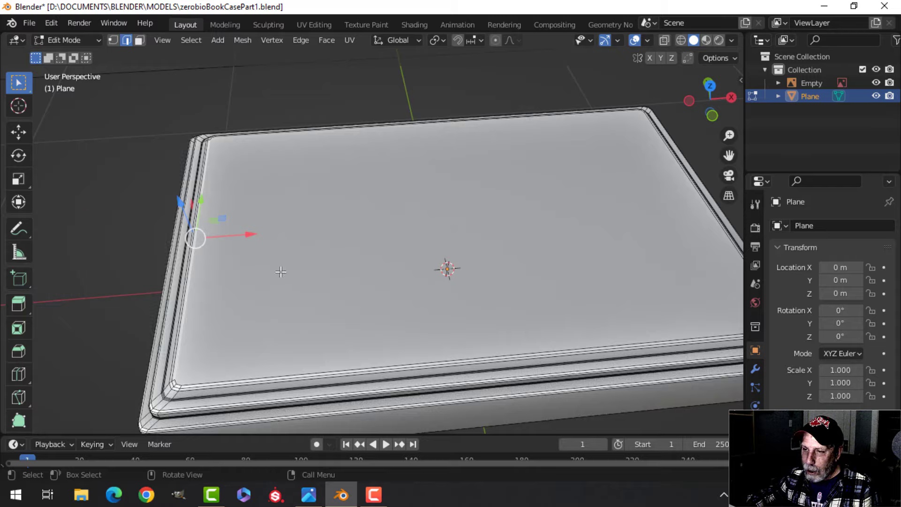
pyautogui.keyDown('shift'); pyautogui.moveTo(263, 305); pyautogui.dragTo(283, 270, button='middle'); pyautogui.keyUp('shift')
pyautogui.scroll(1, 283, 270)
pyautogui.scroll(2, 284, 270)
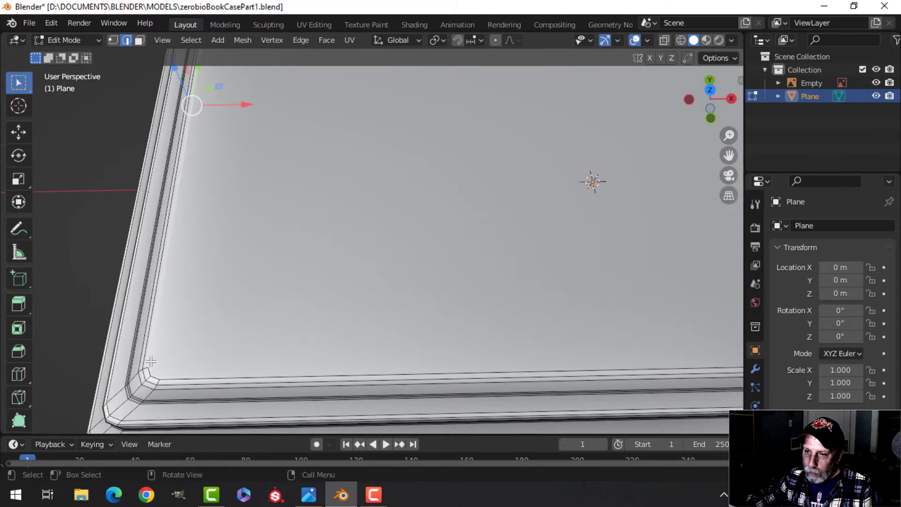
pyautogui.scroll(-1, 254, 269)
pyautogui.keyDown('shift'); pyautogui.moveTo(253, 269); pyautogui.dragTo(383, 211, button='middle'); pyautogui.keyUp('shift')
pyautogui.moveTo(383, 211)
pyautogui.mouseDown(button='middle')
pyautogui.moveTo(387, 232)
pyautogui.moveTo(393, 217)
pyautogui.mouseUp(button='middle')
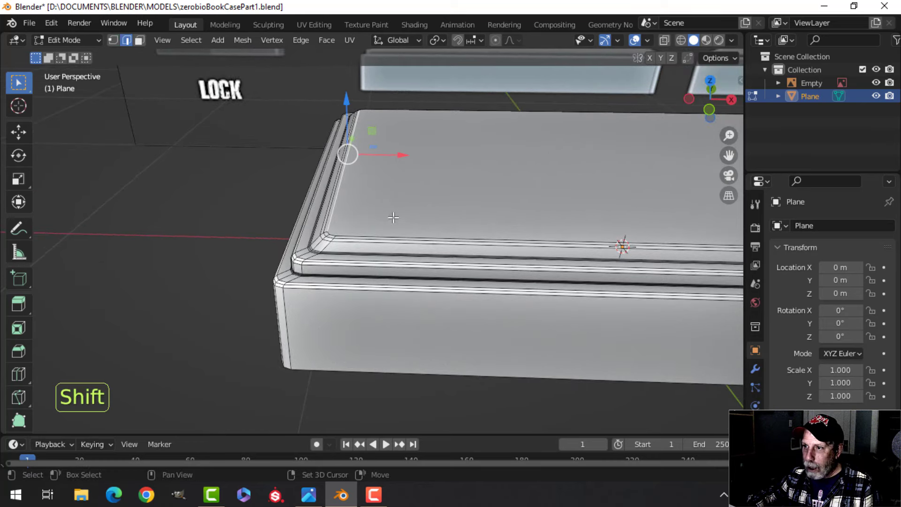
pyautogui.hotkey('shift', 'd')
pyautogui.click(399, 150)
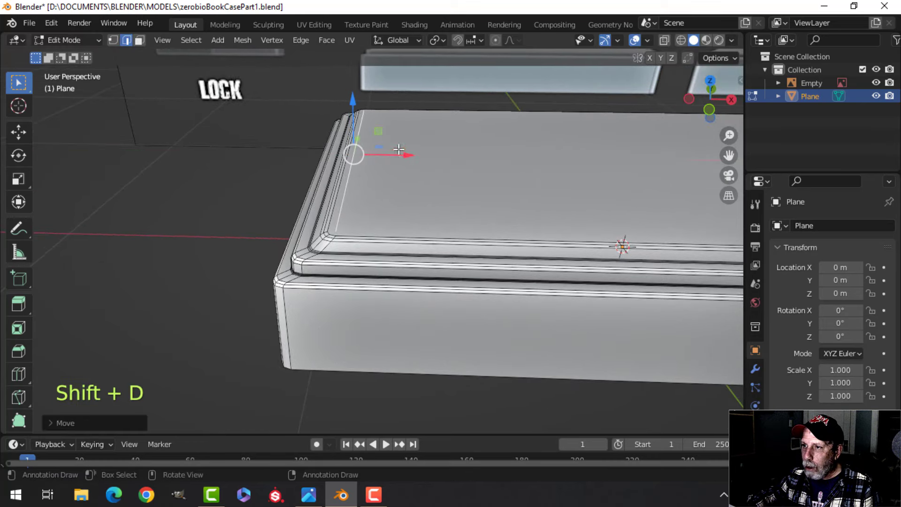
# - Separate the duplicated edge into its own object and select it in Object Mode
pyautogui.moveTo(443, 151); pyautogui.dragTo(323, 191, button='middle')
pyautogui.press('p')
pyautogui.click(322, 192)
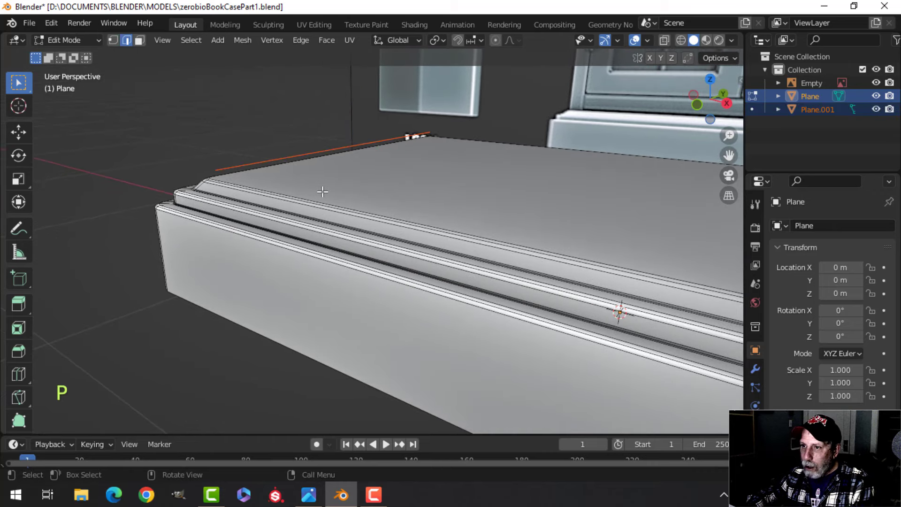
pyautogui.press('Tab')
pyautogui.click(262, 160)
pyautogui.moveTo(262, 159); pyautogui.dragTo(357, 183, button='middle')
# - Compare the separated edge's position with the reference cabinet's left side in front view, using wireframe shading before returning to solid
pyautogui.press('KP_1')
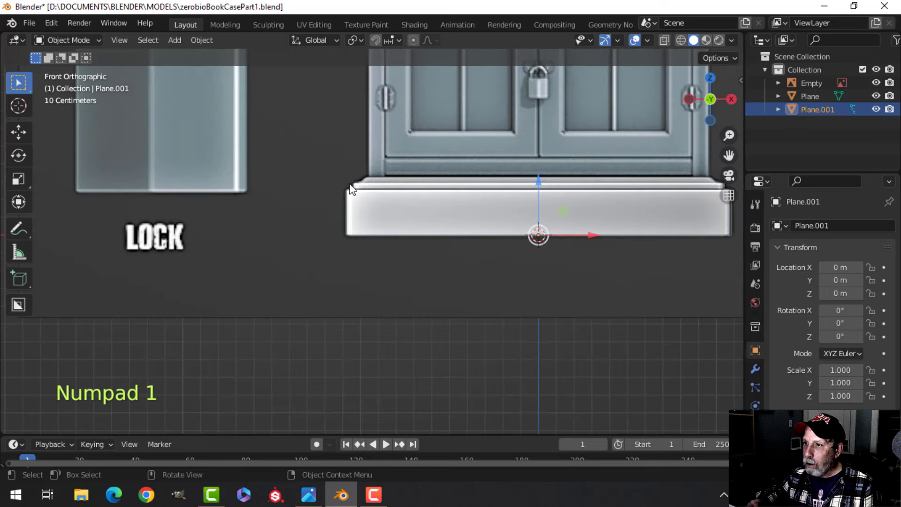
pyautogui.scroll(4, 339, 305)
pyautogui.press('Tab')
pyautogui.press('a')
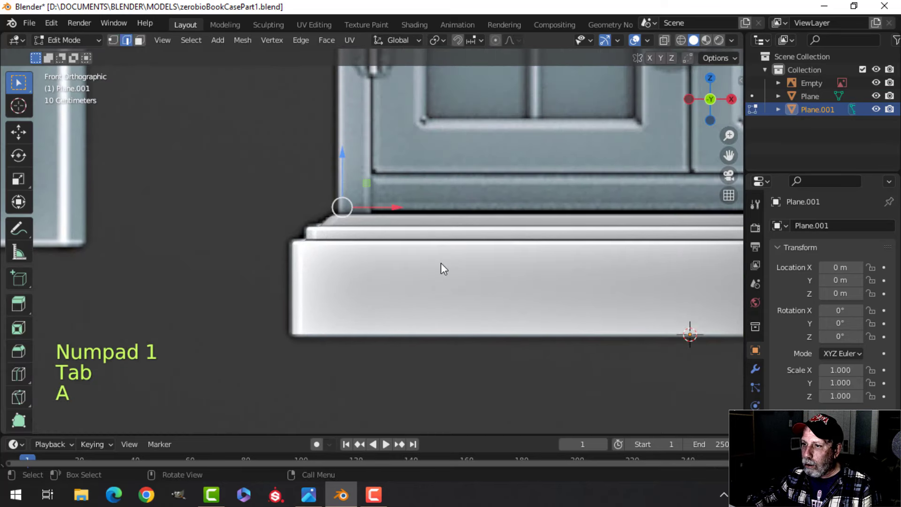
pyautogui.scroll(3, 423, 259)
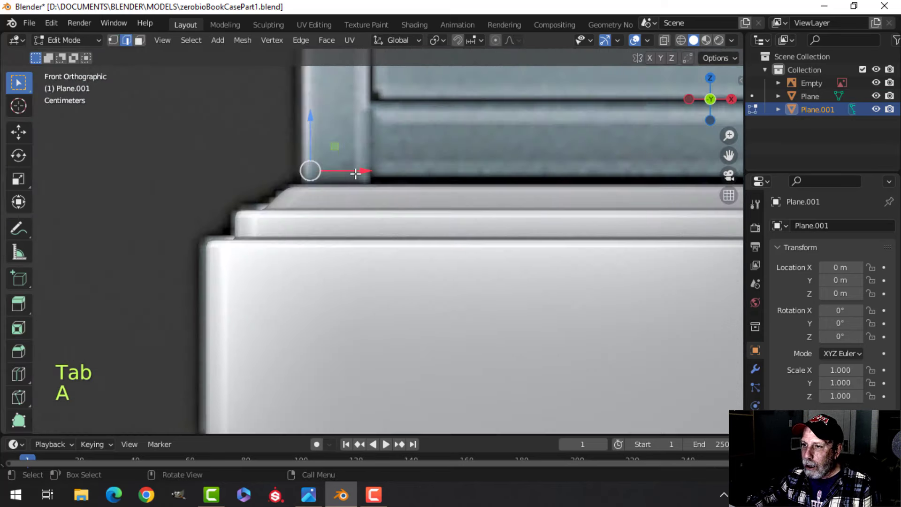
pyautogui.press('z')
pyautogui.click(326, 187)
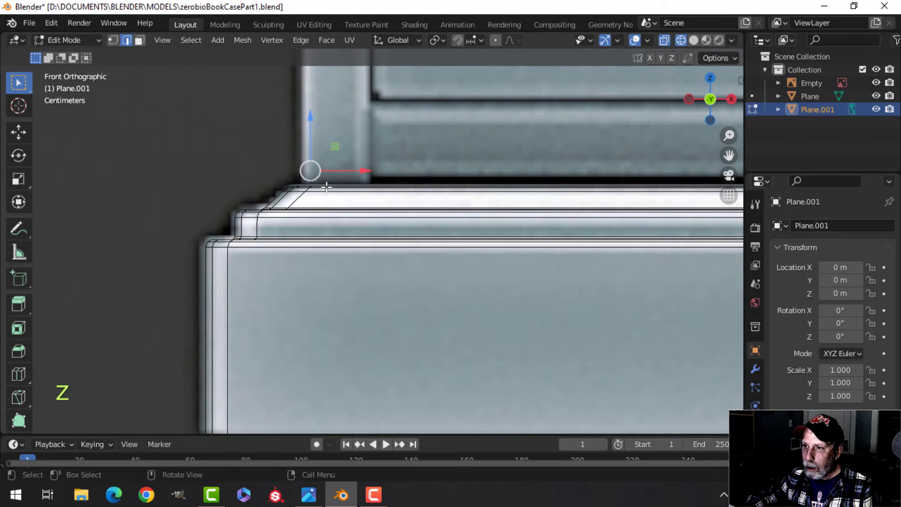
pyautogui.press('Tab')
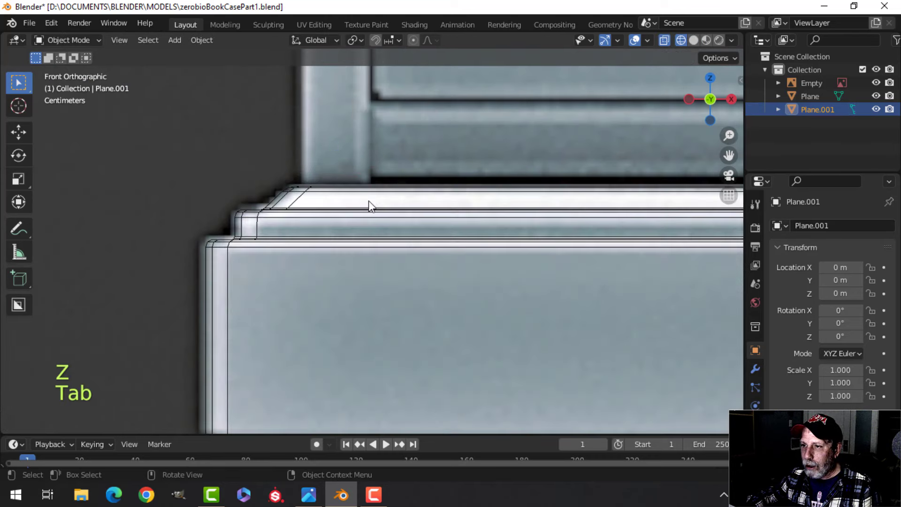
pyautogui.moveTo(368, 204); pyautogui.dragTo(360, 229, button='middle')
pyautogui.press('z')
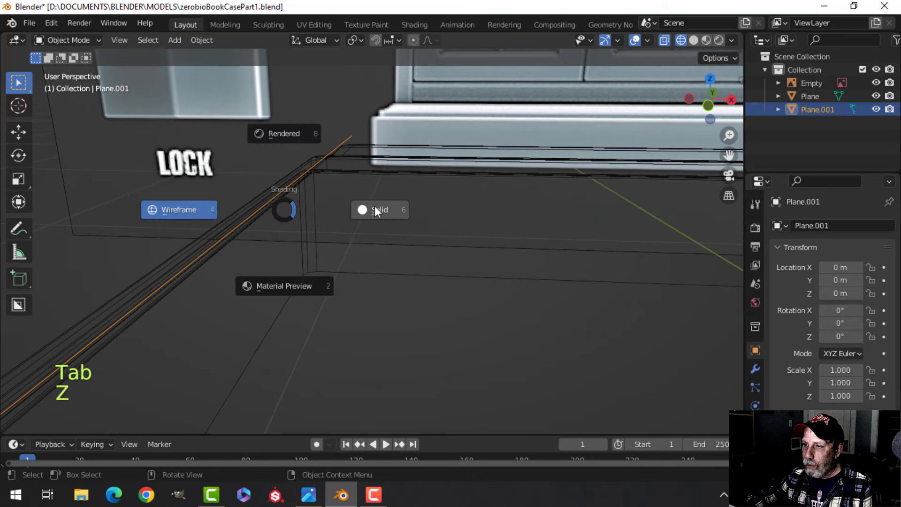
pyautogui.click(374, 206)
pyautogui.click(292, 182)
pyautogui.click(291, 183)
pyautogui.scroll(-4, 324, 195)
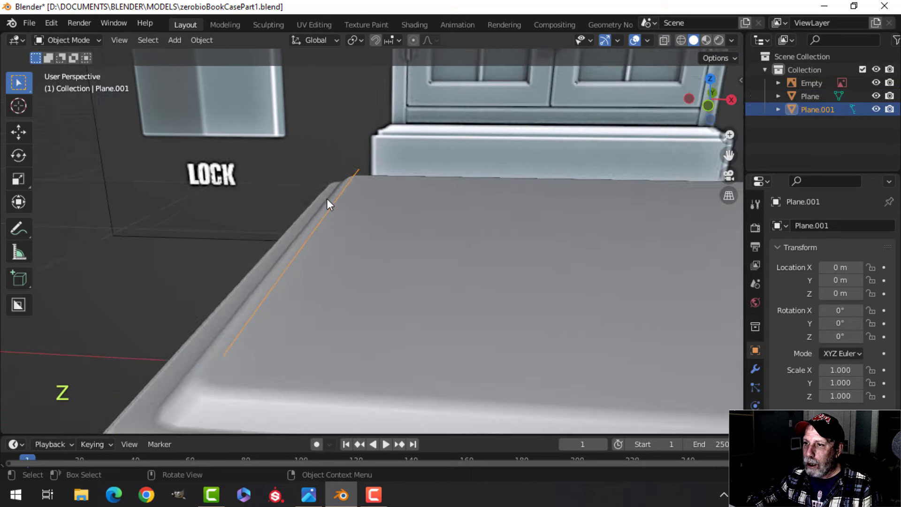
# - Extrude the separated edge straight up along Z in front view to start the cabinet's left side panel
pyautogui.press('Tab')
pyautogui.press('a')
pyautogui.moveTo(403, 222); pyautogui.dragTo(419, 225, button='middle')
pyautogui.press('KP_1')
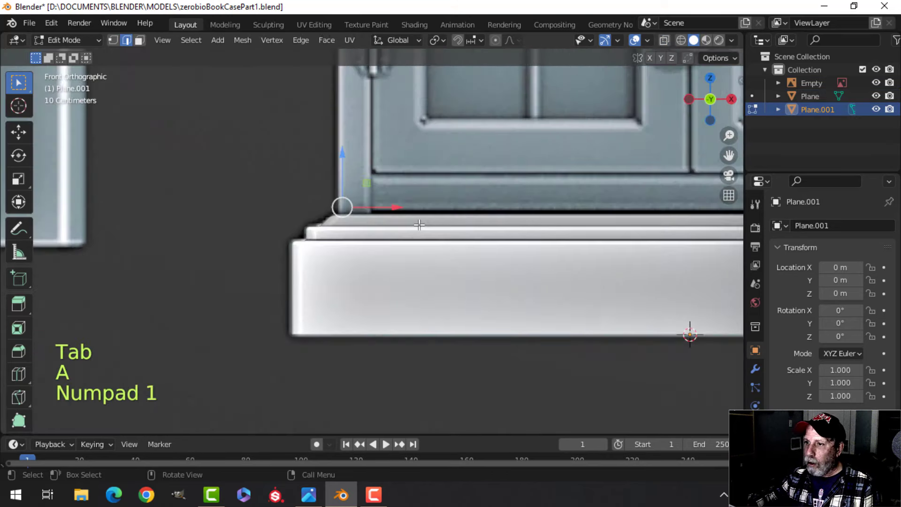
pyautogui.scroll(1, 414, 225)
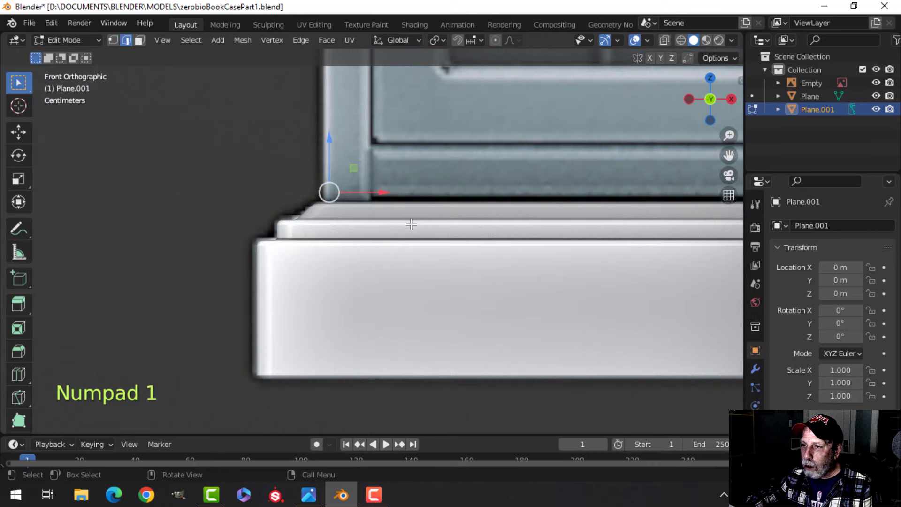
pyautogui.scroll(-3, 375, 206)
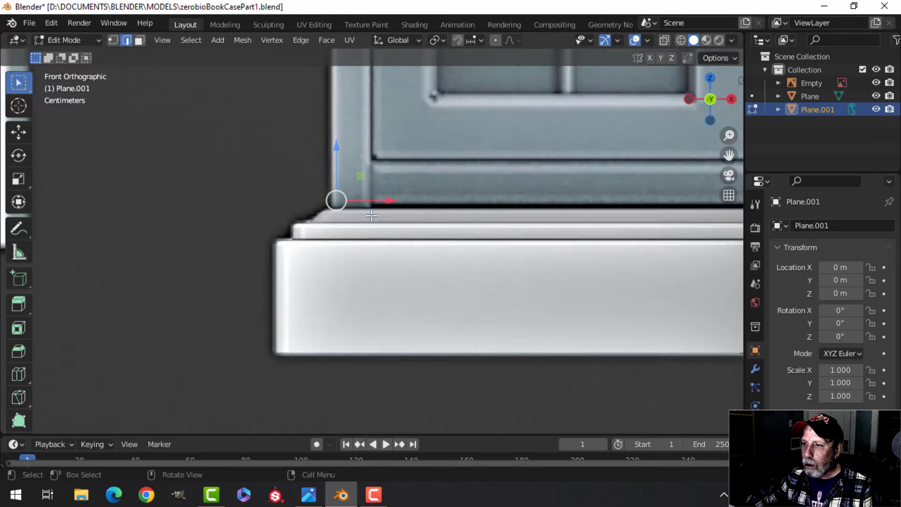
pyautogui.keyDown('shift'); pyautogui.moveTo(390, 197); pyautogui.dragTo(408, 317, button='middle'); pyautogui.keyUp('shift')
pyautogui.press('e')
pyautogui.rightClick(398, 323)
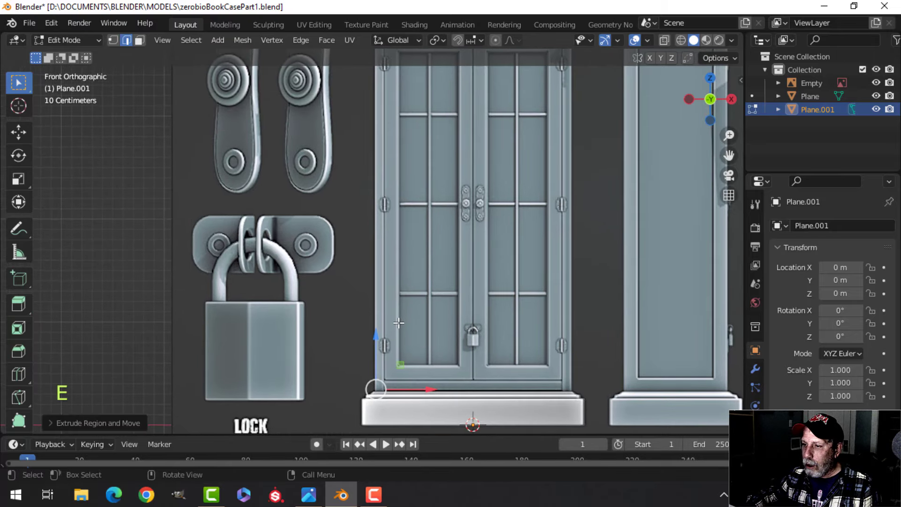
pyautogui.moveTo(377, 338); pyautogui.dragTo(381, 141)
# - Raise the panel's upper edge along Z to just below the crown moulding in the front reference
pyautogui.keyDown('shift'); pyautogui.moveTo(446, 169); pyautogui.dragTo(436, 258, button='middle'); pyautogui.keyUp('shift')
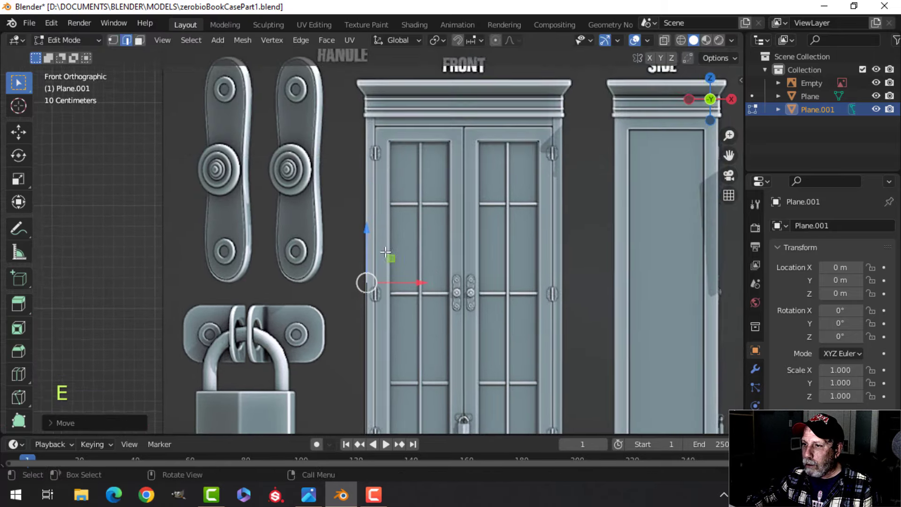
pyautogui.scroll(2, 365, 236)
pyautogui.moveTo(363, 242); pyautogui.dragTo(364, 46)
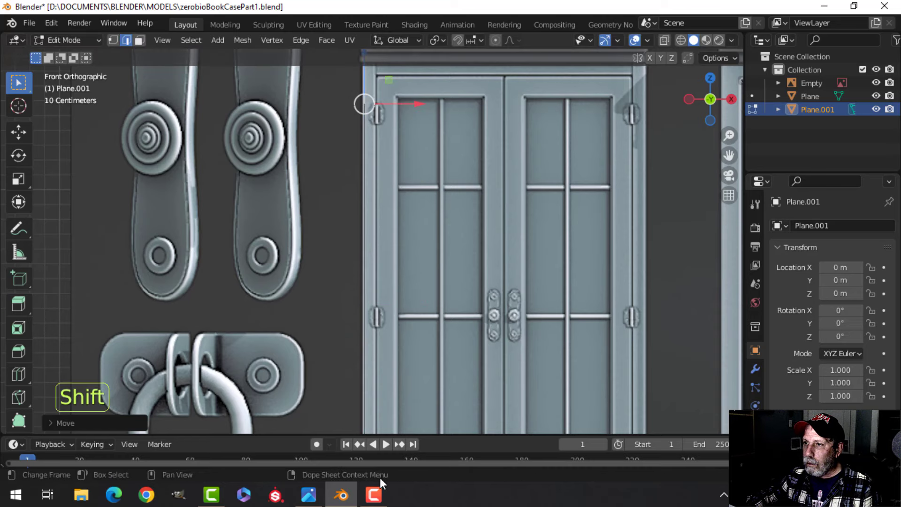
pyautogui.keyDown('shift'); pyautogui.moveTo(412, 298); pyautogui.dragTo(424, 402, button='middle'); pyautogui.keyUp('shift')
pyautogui.moveTo(369, 170); pyautogui.dragTo(364, 125)
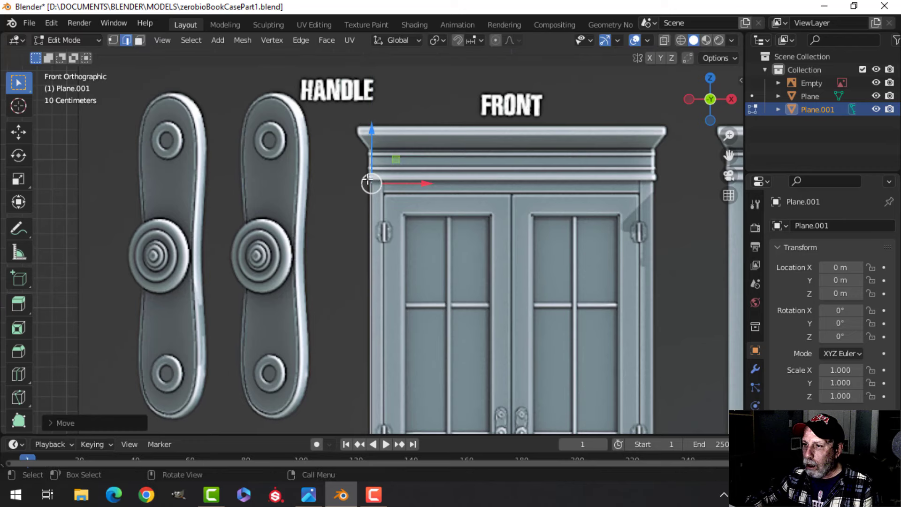
# - Select the whole side panel and extrude it inward along X to the width of the reference's left stile
pyautogui.scroll(-2, 404, 259)
pyautogui.press('a')
pyautogui.keyDown('shift'); pyautogui.moveTo(445, 373); pyautogui.dragTo(418, 207, button='middle'); pyautogui.keyUp('shift')
pyautogui.scroll(-1, 417, 223)
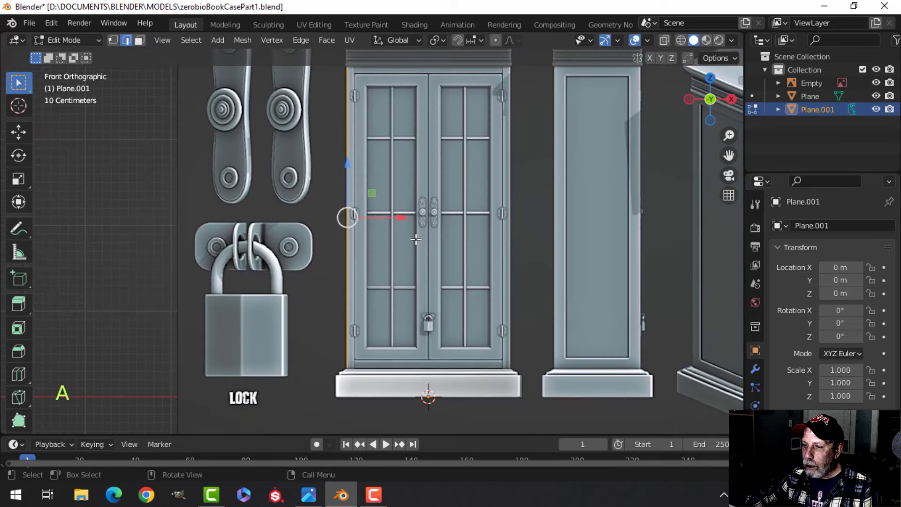
pyautogui.scroll(1, 416, 240)
pyautogui.press('e')
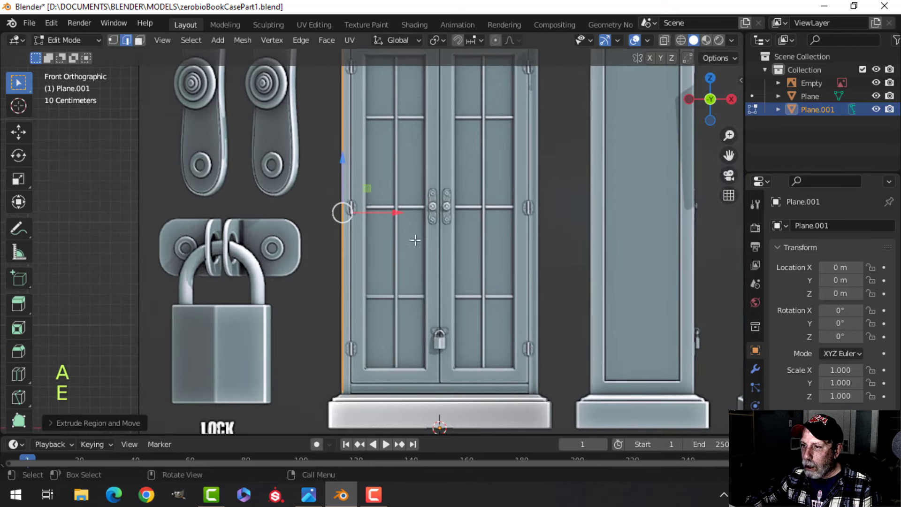
pyautogui.click(405, 209)
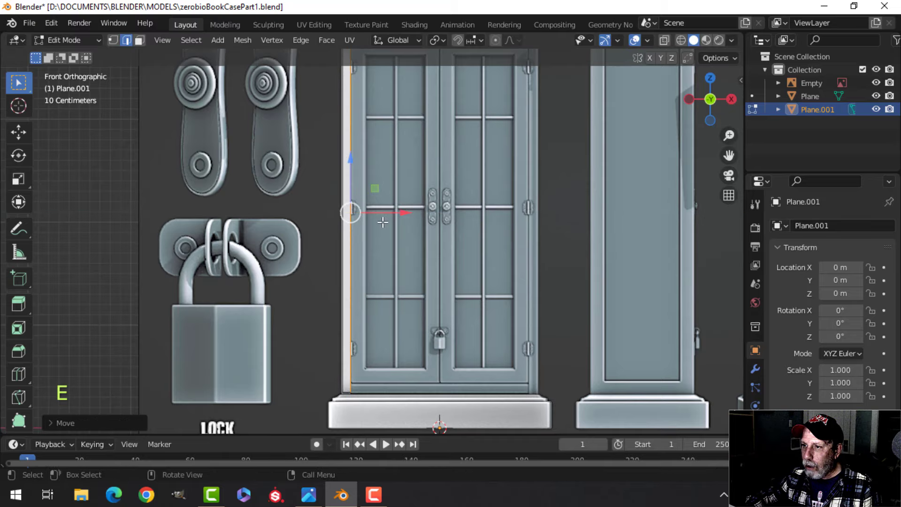
# - Examine how the side panel sits on the base and how the cabinet corner meets the base in the perspective reference
pyautogui.press('a')
pyautogui.moveTo(390, 213); pyautogui.dragTo(516, 305, button='middle')
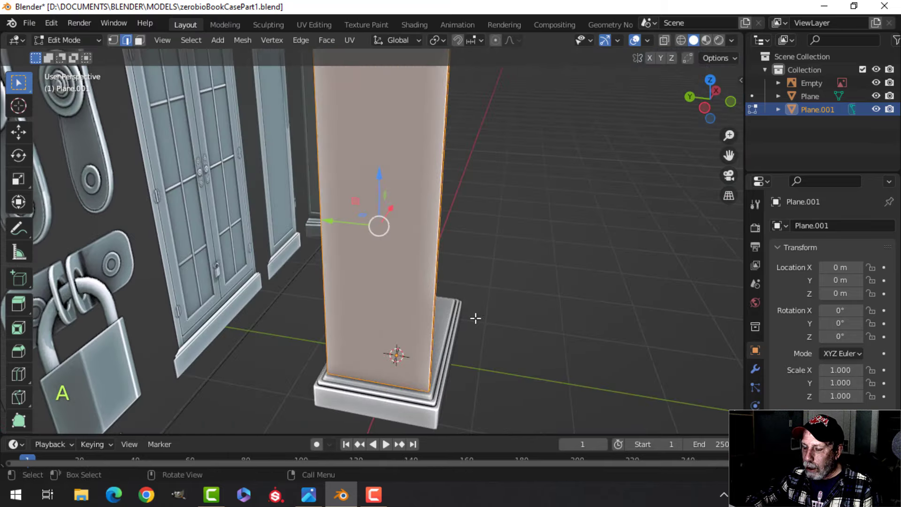
pyautogui.scroll(2, 474, 316)
pyautogui.keyDown('shift'); pyautogui.moveTo(439, 300); pyautogui.dragTo(264, 307, button='middle'); pyautogui.keyUp('shift')
pyautogui.scroll(1, 392, 300)
pyautogui.scroll(5, 264, 307)
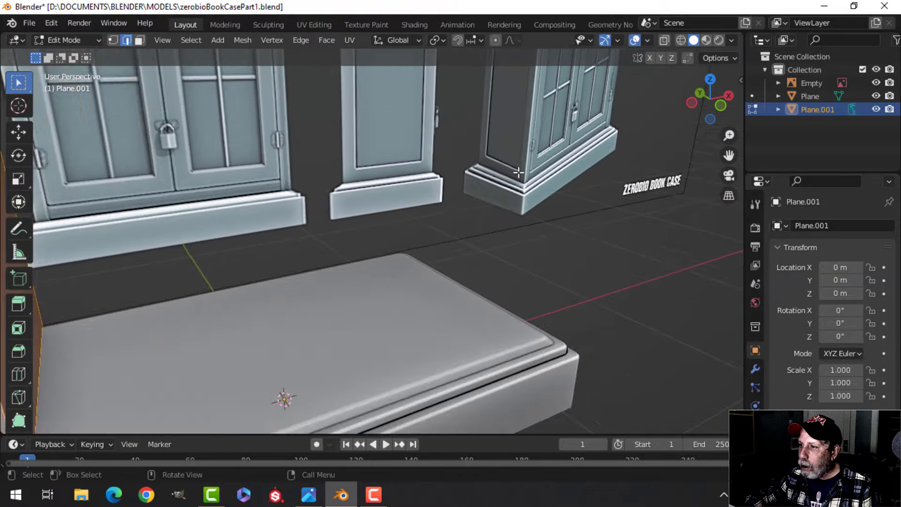
pyautogui.scroll(-4, 519, 207)
pyautogui.scroll(-3, 518, 207)
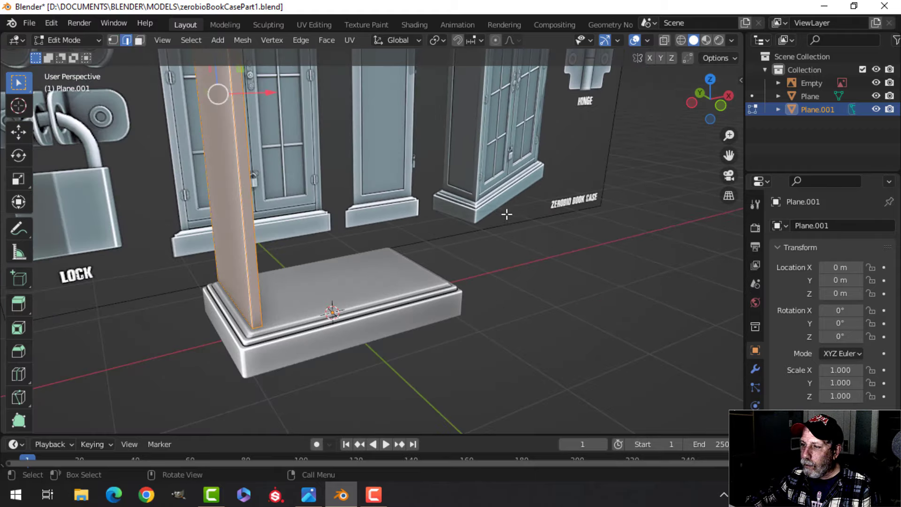
pyautogui.keyDown('shift'); pyautogui.moveTo(507, 215); pyautogui.dragTo(348, 272, button='middle'); pyautogui.keyUp('shift')
pyautogui.press('Tab')
pyautogui.keyDown('shift'); pyautogui.moveTo(627, 254); pyautogui.dragTo(209, 233, button='middle'); pyautogui.keyUp('shift')
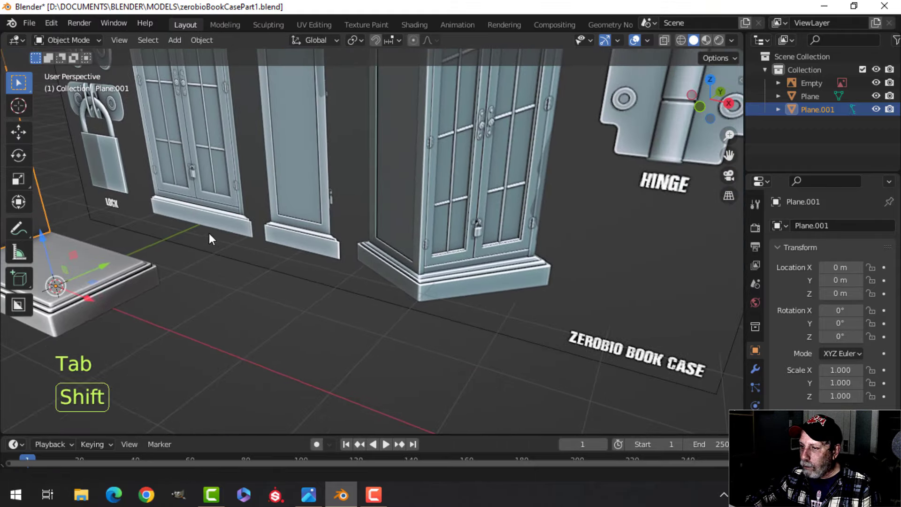
pyautogui.scroll(4, 472, 269)
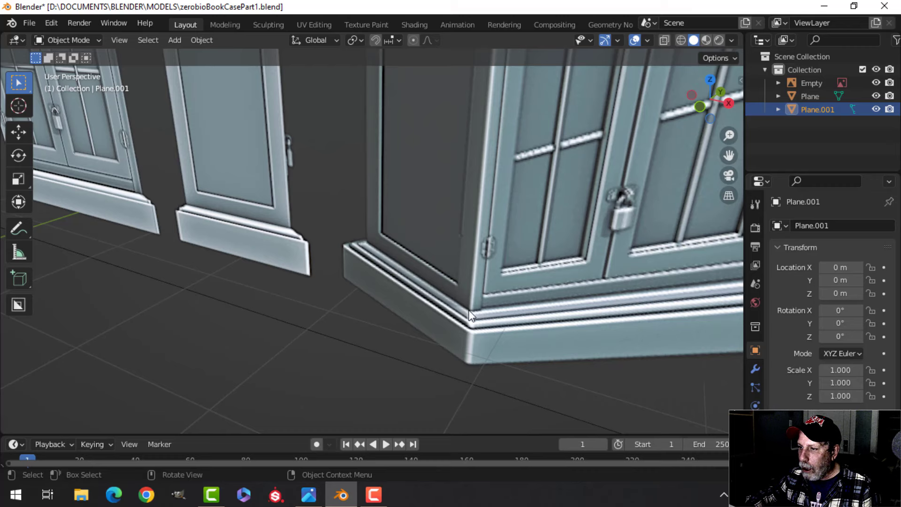
pyautogui.keyDown('shift'); pyautogui.moveTo(360, 259); pyautogui.dragTo(329, 287, button='middle'); pyautogui.keyUp('shift')
# - Delete the bottom face of the side panel in Edit Mode
pyautogui.press('Tab')
pyautogui.press('a')
pyautogui.scroll(3, 327, 323)
pyautogui.moveTo(329, 286); pyautogui.dragTo(265, 277, button='middle')
pyautogui.hotkey('alt', 'a')
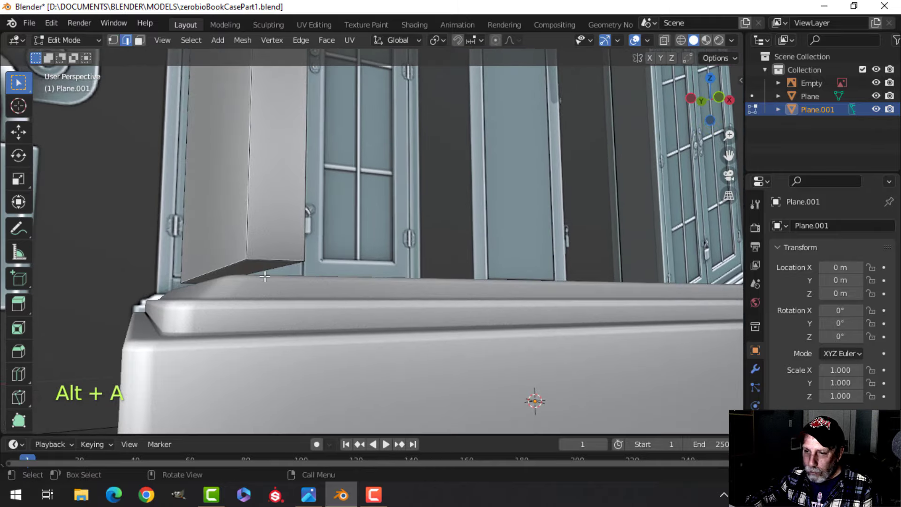
pyautogui.press('x')
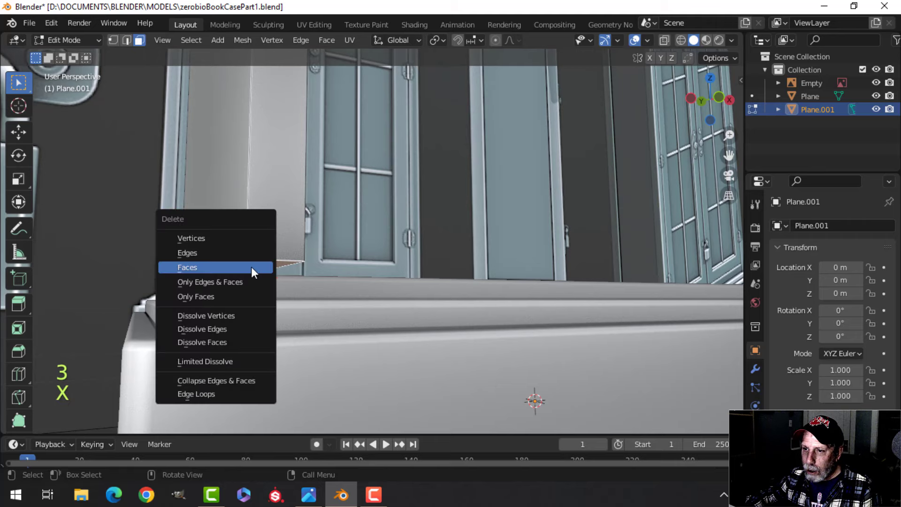
pyautogui.click(236, 268)
# - Delete the top face of the side panel
pyautogui.scroll(-4, 312, 224)
pyautogui.keyDown('shift'); pyautogui.moveTo(332, 215); pyautogui.dragTo(327, 344, button='middle'); pyautogui.keyUp('shift')
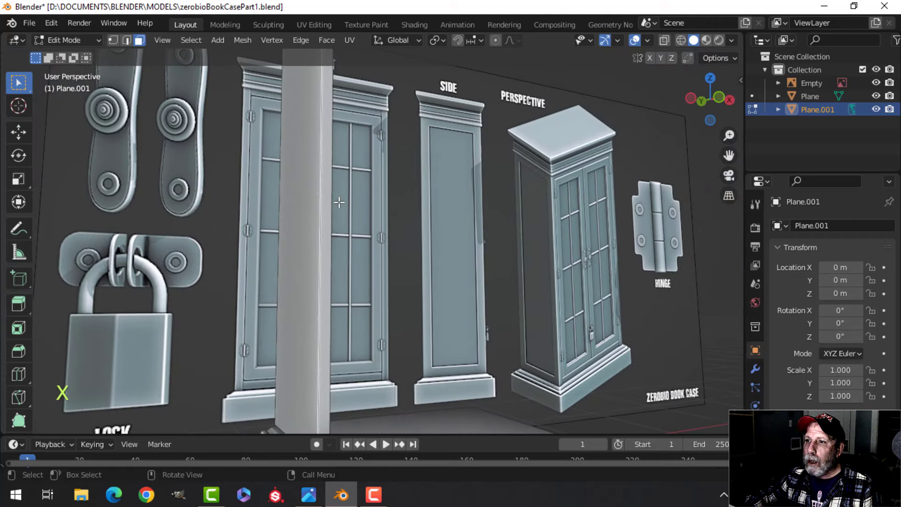
pyautogui.scroll(-2, 339, 202)
pyautogui.keyDown('shift'); pyautogui.moveTo(339, 202); pyautogui.dragTo(337, 238, button='middle'); pyautogui.keyUp('shift')
pyautogui.moveTo(346, 156); pyautogui.dragTo(333, 186, button='middle')
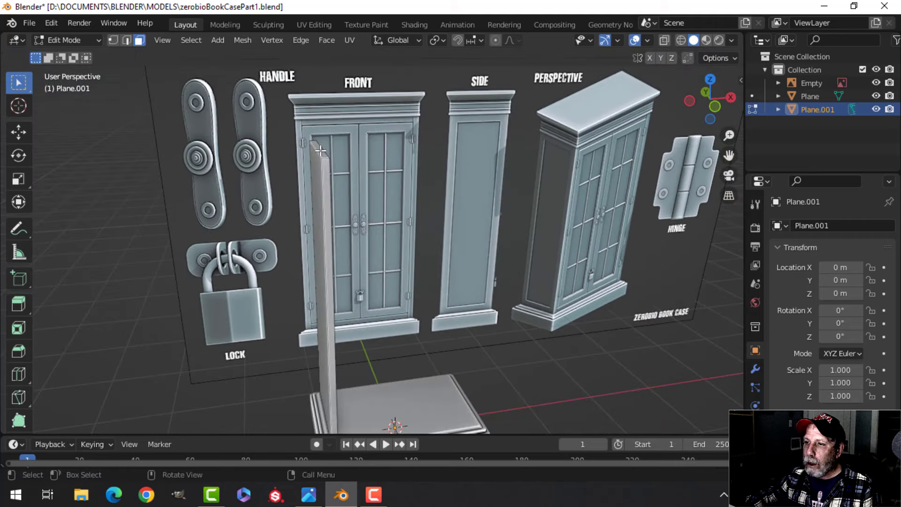
pyautogui.press('x')
pyautogui.click(331, 152)
# - Select the whole side panel and nudge it slightly outward along X
pyautogui.press('a')
pyautogui.keyDown('shift'); pyautogui.moveTo(400, 311); pyautogui.dragTo(406, 238, button='middle'); pyautogui.keyUp('shift')
pyautogui.moveTo(405, 239)
pyautogui.mouseDown(button='middle')
pyautogui.moveTo(393, 251)
pyautogui.moveTo(390, 209)
pyautogui.moveTo(413, 248)
pyautogui.mouseUp(button='middle')
pyautogui.scroll(2, 393, 263)
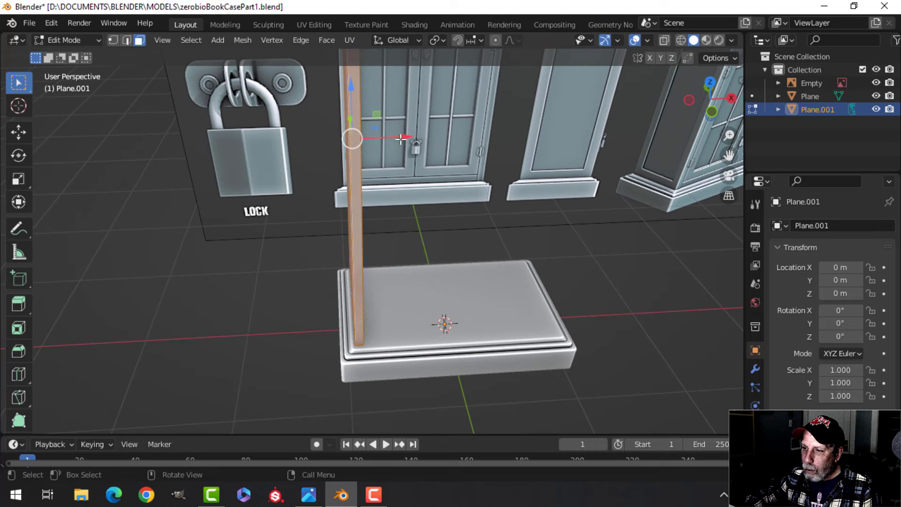
pyautogui.moveTo(403, 136); pyautogui.dragTo(400, 136)
# - Lower the side panel slightly along Z onto the base and return to Object Mode
pyautogui.moveTo(413, 193); pyautogui.dragTo(496, 186, button='middle')
pyautogui.scroll(2, 394, 260)
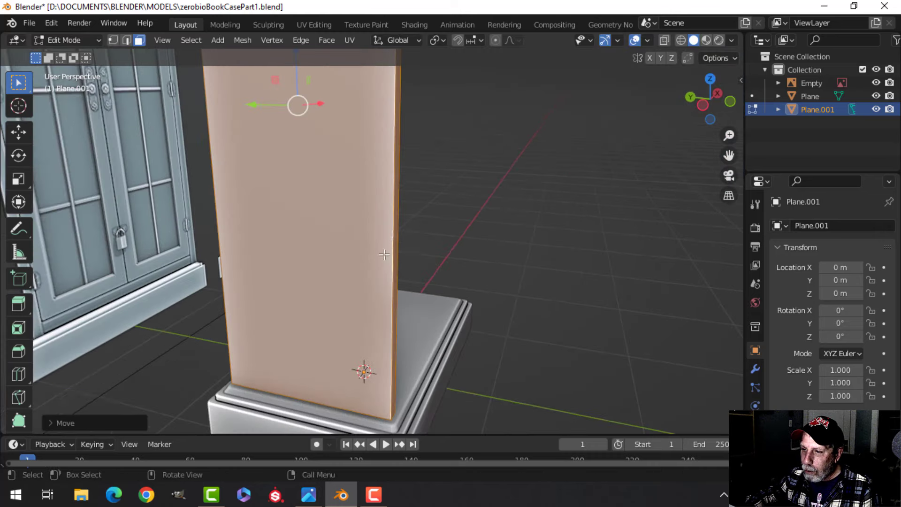
pyautogui.keyDown('shift'); pyautogui.moveTo(398, 234); pyautogui.dragTo(377, 103, button='middle'); pyautogui.keyUp('shift')
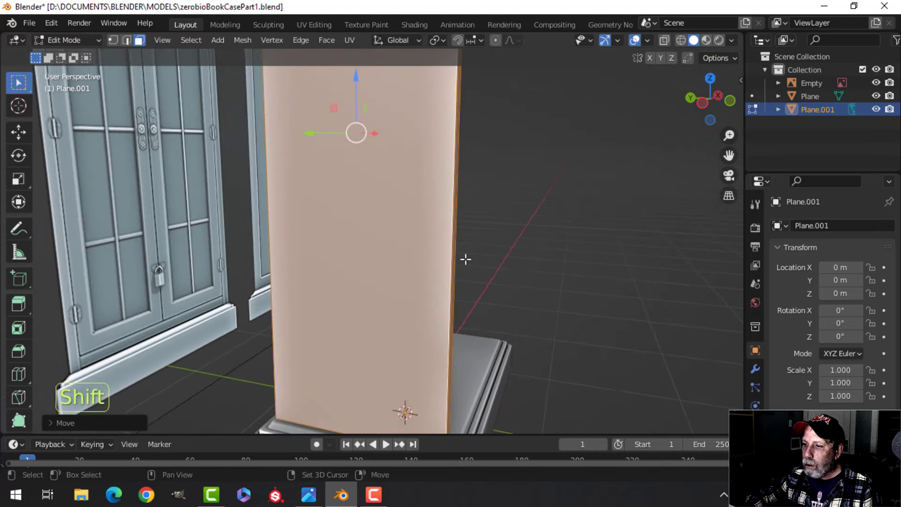
pyautogui.keyDown('shift'); pyautogui.moveTo(465, 259); pyautogui.dragTo(477, 216, button='middle'); pyautogui.keyUp('shift')
pyautogui.press('g')
pyautogui.press('z')
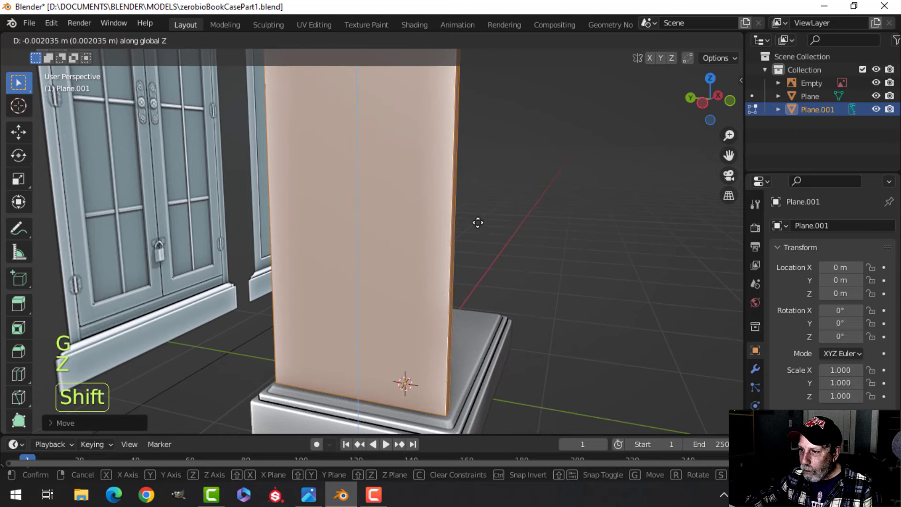
pyautogui.click(478, 249)
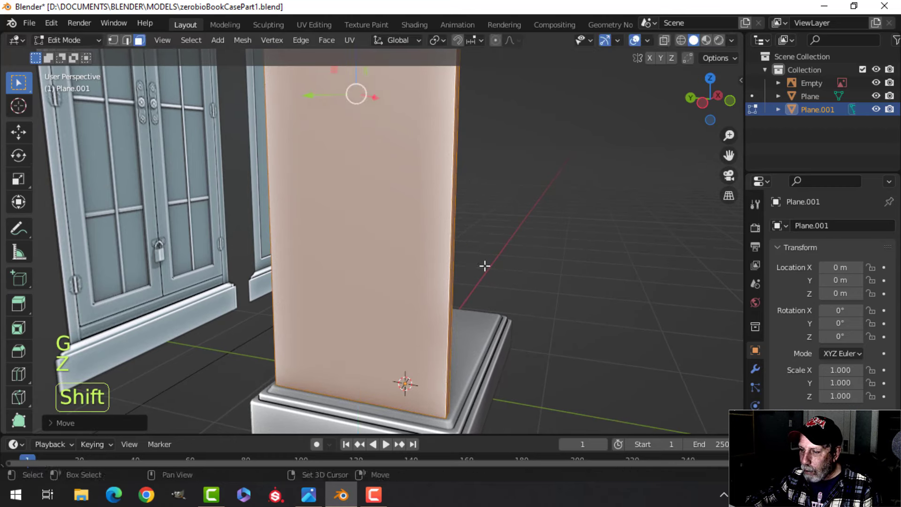
pyautogui.moveTo(485, 263); pyautogui.dragTo(408, 286, button='middle')
pyautogui.press('Tab')
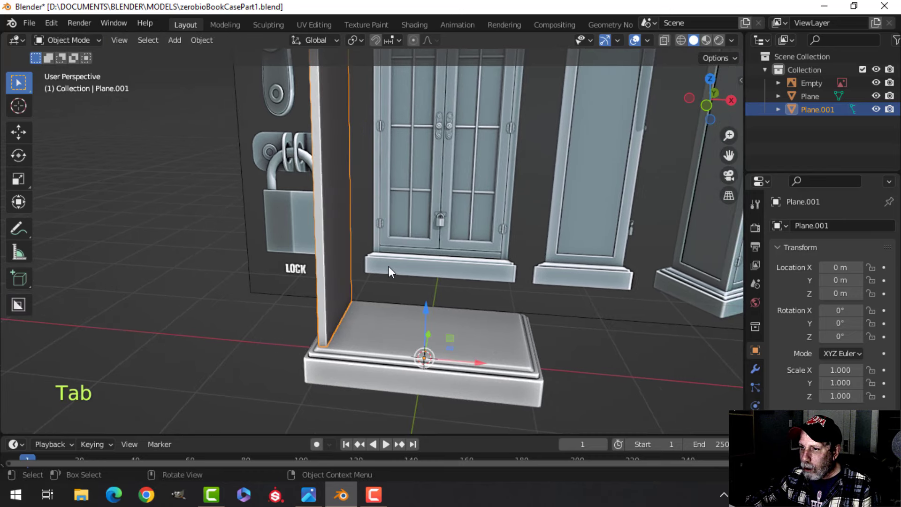
# - Nudge the whole side panel along X in front wireframe view to line up with the reference cabinet's left edge
pyautogui.hotkey('alt', 'a')
pyautogui.press('KP_1')
pyautogui.scroll(1, 389, 263)
pyautogui.scroll(3, 357, 244)
pyautogui.keyDown('shift'); pyautogui.moveTo(328, 229); pyautogui.dragTo(317, 208, button='middle'); pyautogui.keyUp('shift')
pyautogui.press('Tab')
pyautogui.press('a')
pyautogui.press('z')
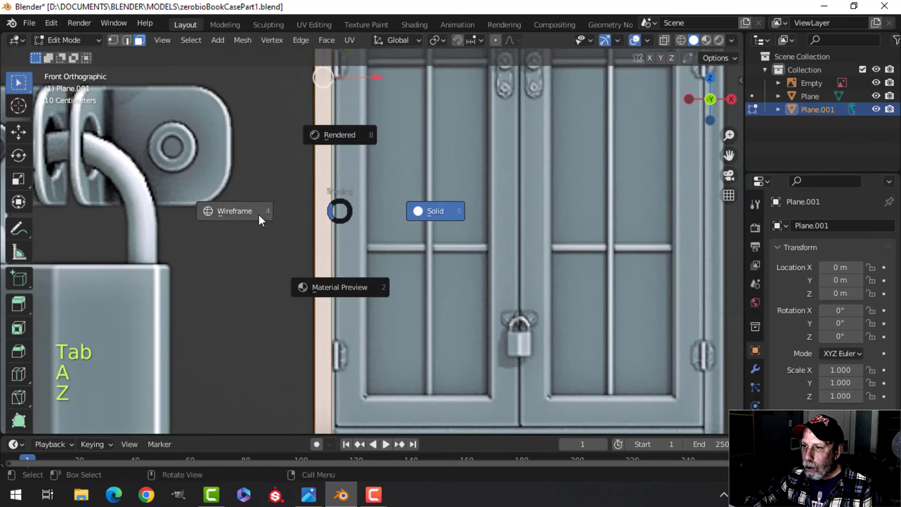
pyautogui.click(258, 215)
pyautogui.scroll(2, 356, 196)
pyautogui.moveTo(357, 207)
pyautogui.keyDown('shift'); pyautogui.mouseDown(button='middle')
pyautogui.moveTo(386, 307)
pyautogui.moveTo(384, 300)
pyautogui.mouseUp(button='middle'); pyautogui.keyUp('shift')
pyautogui.keyDown('shift'); pyautogui.moveTo(376, 172); pyautogui.dragTo(402, 164, button='middle'); pyautogui.keyUp('shift')
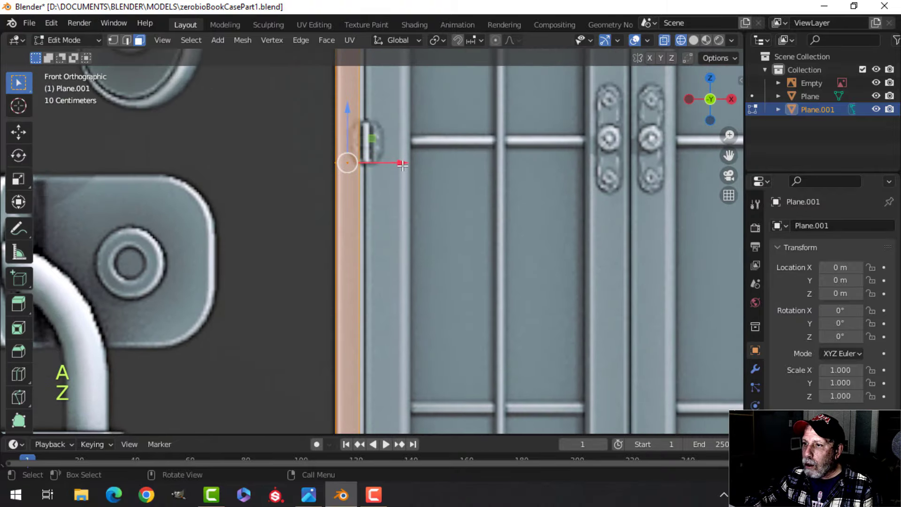
pyautogui.moveTo(404, 161); pyautogui.dragTo(406, 160)
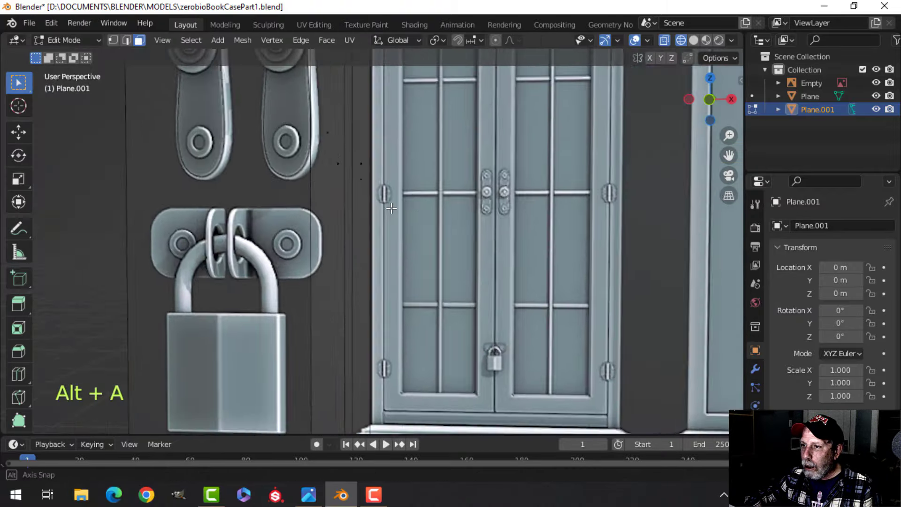
# - Return to solid shading and move the panel's inner face along X to match the reference stile's inner edge
pyautogui.moveTo(348, 206); pyautogui.dragTo(356, 209, button='middle')
pyautogui.scroll(2, 356, 209)
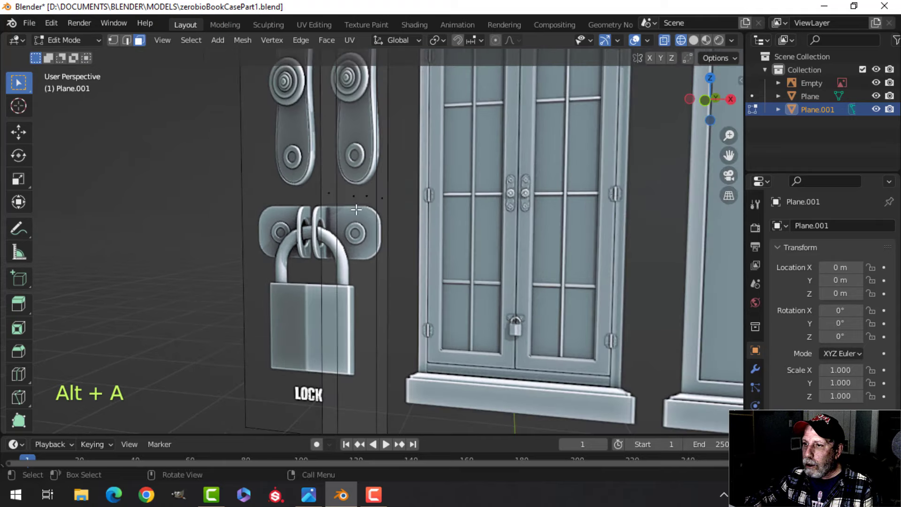
pyautogui.press('z')
pyautogui.click(464, 204)
pyautogui.click(366, 197)
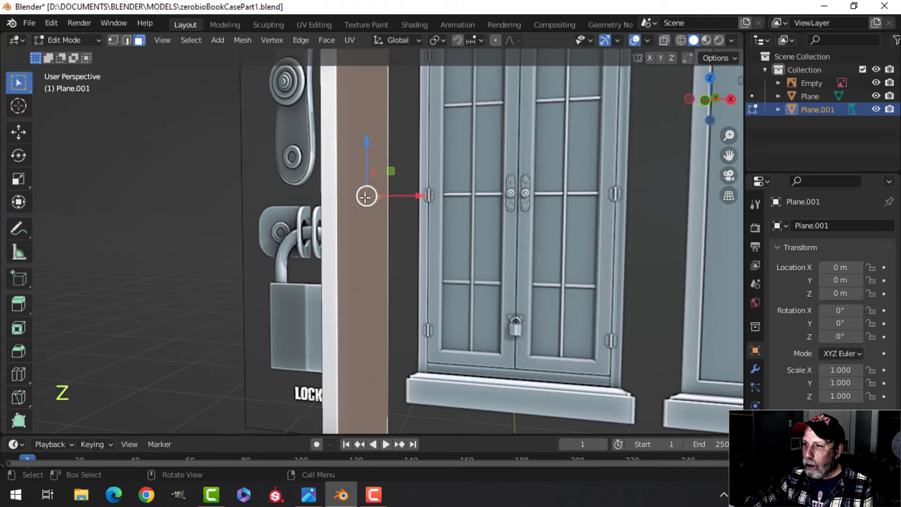
pyautogui.press('KP_1')
pyautogui.scroll(5, 393, 208)
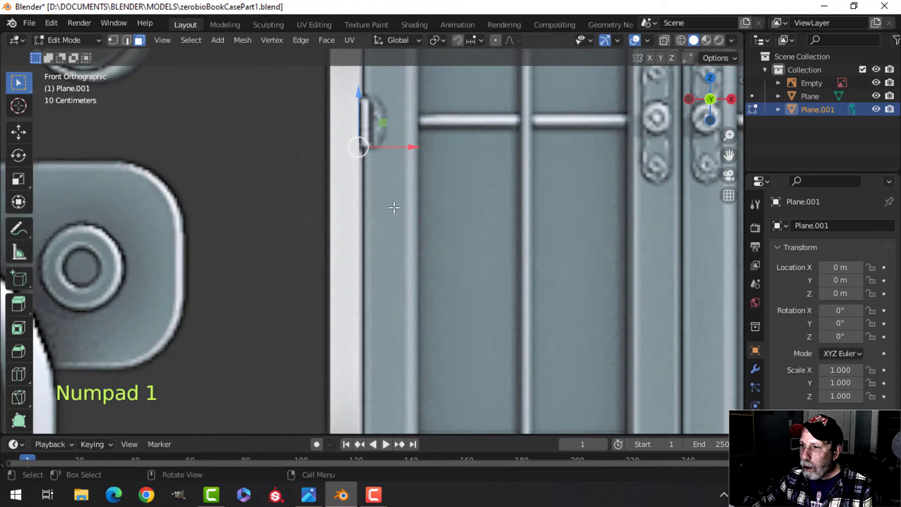
pyautogui.keyDown('shift'); pyautogui.moveTo(395, 216); pyautogui.dragTo(412, 283, button='middle'); pyautogui.keyUp('shift')
pyautogui.moveTo(426, 269); pyautogui.dragTo(427, 271)
# - In front wireframe view, select the side panel's top edges and raise them along Z to the underside of the reference cornice
pyautogui.scroll(-8, 450, 209)
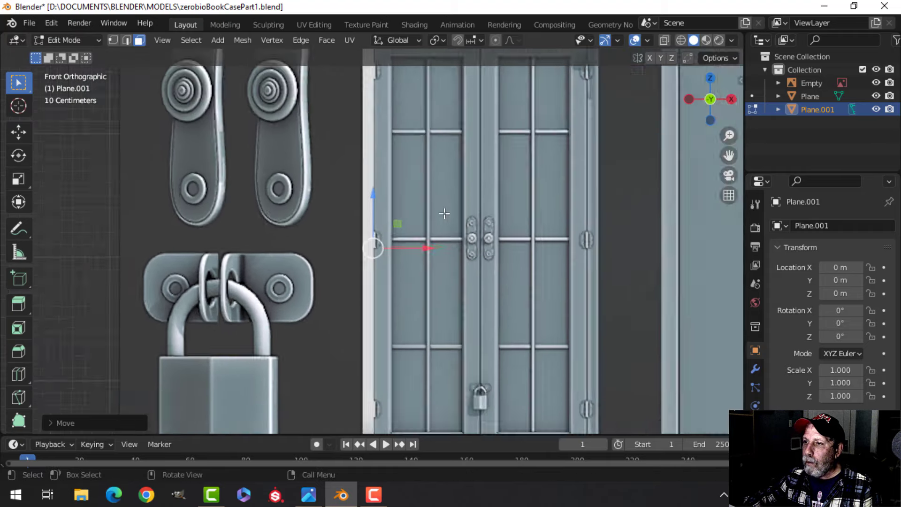
pyautogui.scroll(6, 399, 225)
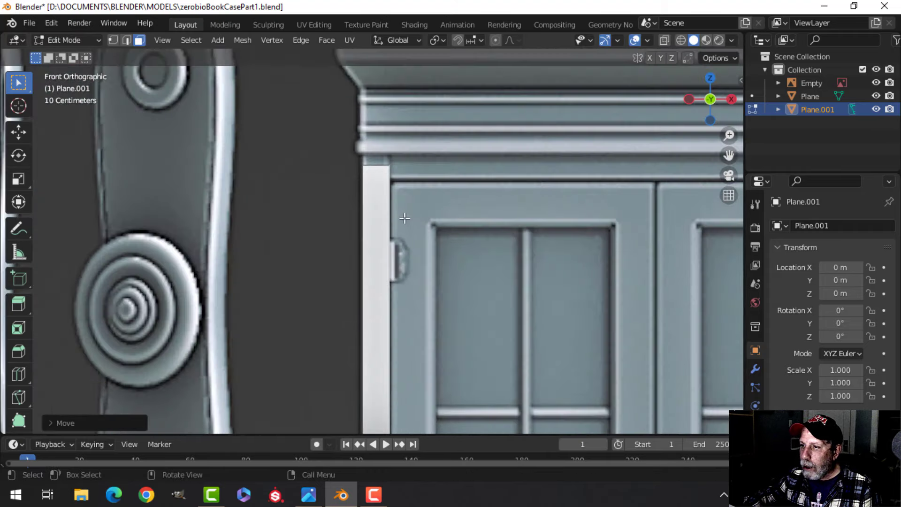
pyautogui.scroll(2, 399, 224)
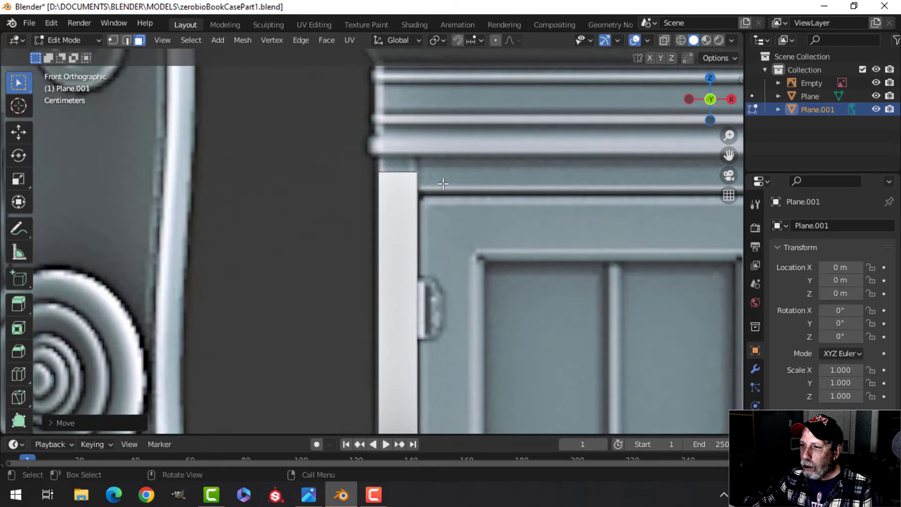
pyautogui.press('z')
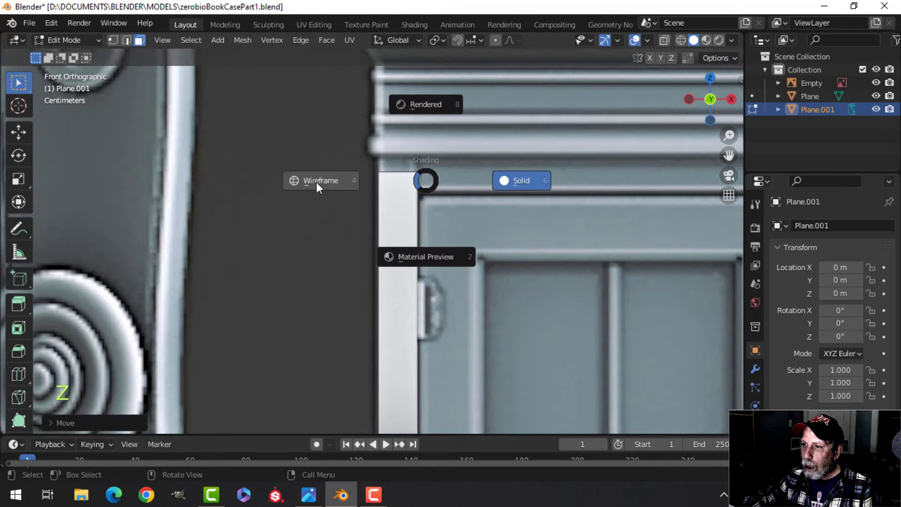
pyautogui.click(317, 182)
pyautogui.hotkey('alt', 'a')
pyautogui.press('b')
pyautogui.moveTo(305, 127); pyautogui.dragTo(457, 201)
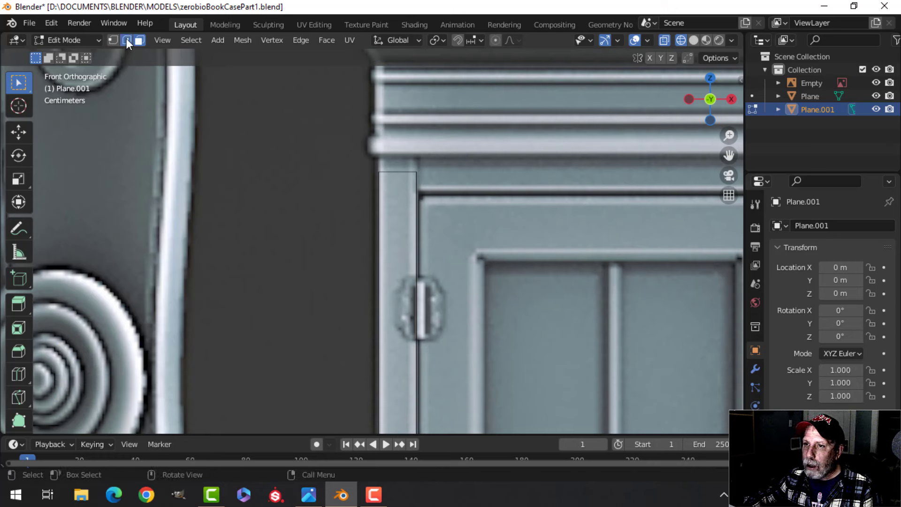
pyautogui.moveTo(306, 129); pyautogui.dragTo(435, 202)
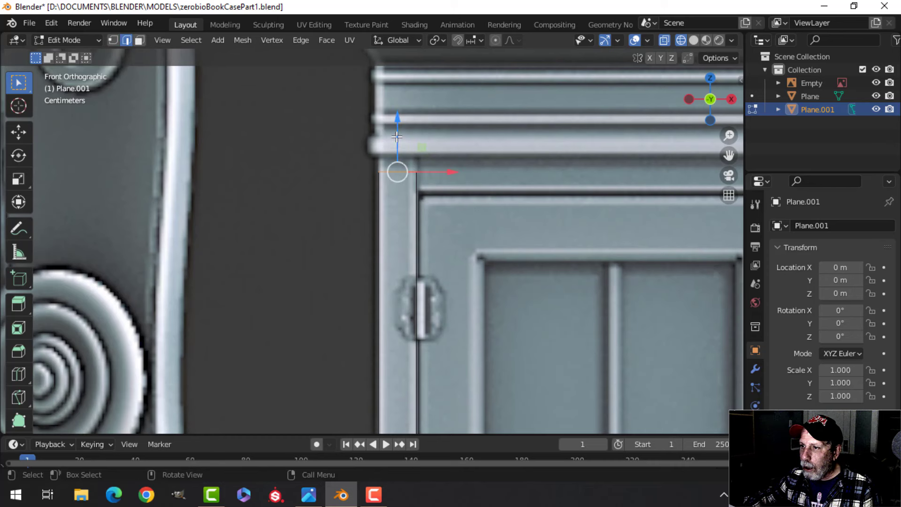
pyautogui.moveTo(397, 137); pyautogui.dragTo(399, 109)
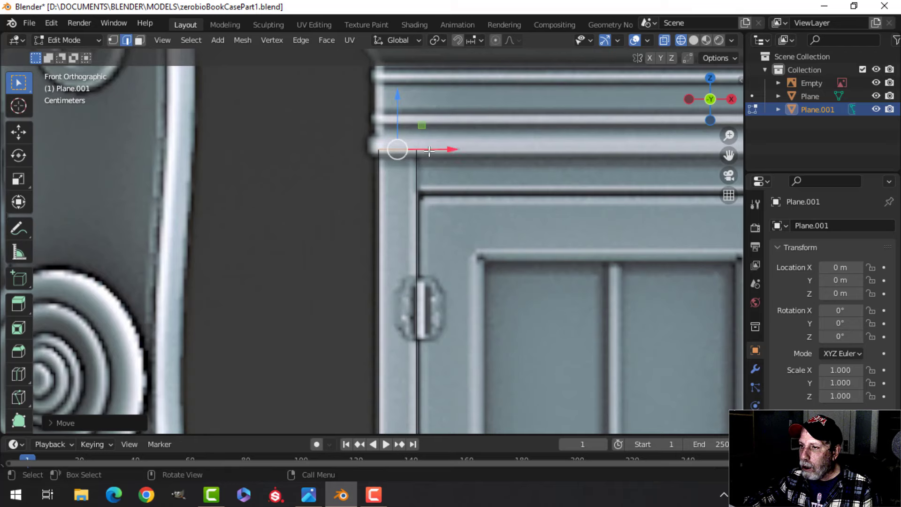
# - Return to solid shading and Object Mode, and deselect the side panel
pyautogui.press('z')
pyautogui.click(566, 185)
pyautogui.scroll(-5, 455, 219)
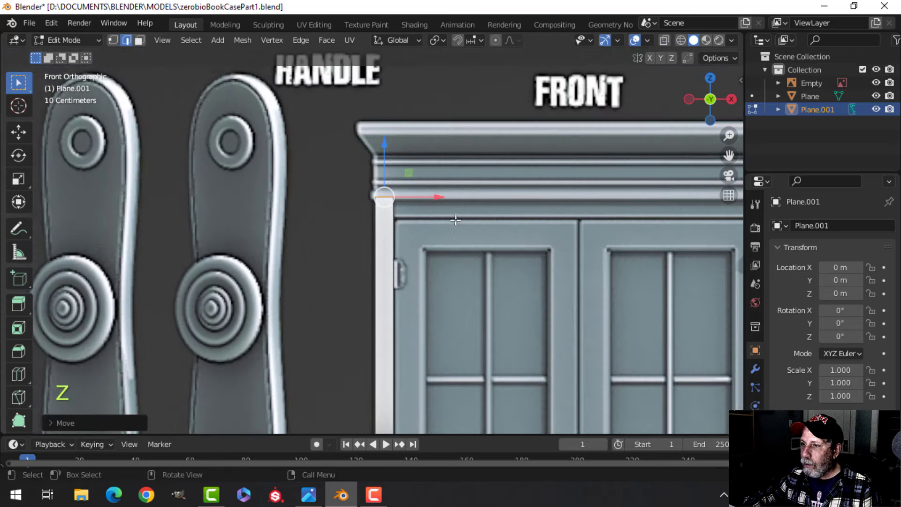
pyautogui.moveTo(452, 267)
pyautogui.keyDown('shift'); pyautogui.mouseDown(button='middle')
pyautogui.moveTo(449, 283)
pyautogui.moveTo(384, 328)
pyautogui.mouseUp(button='middle'); pyautogui.keyUp('shift')
pyautogui.scroll(1, 384, 318)
pyautogui.press('Tab')
pyautogui.scroll(-3, 394, 313)
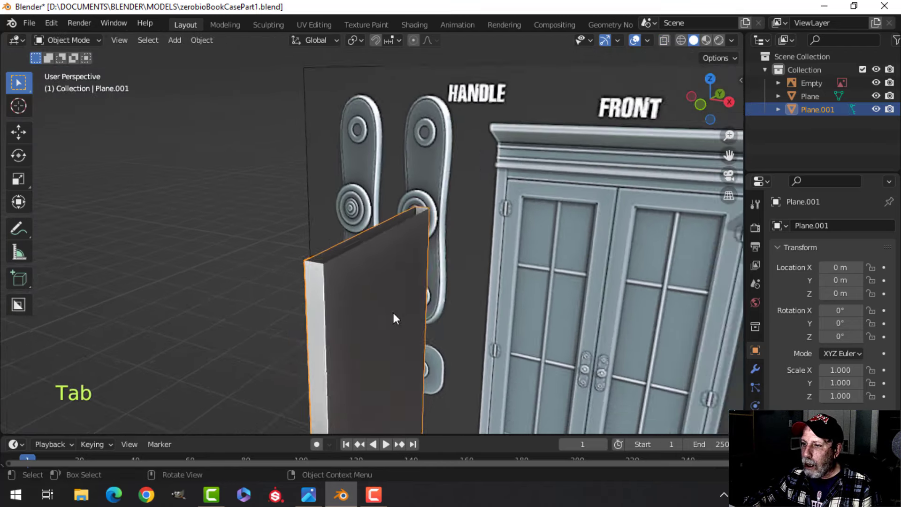
pyautogui.hotkey('alt', 'a')
# - Add a Mirror modifier on the X axis to the side panel to create the opposite side of the cabinet
pyautogui.scroll(-3, 450, 328)
pyautogui.keyDown('shift'); pyautogui.moveTo(443, 277); pyautogui.dragTo(413, 202, button='middle'); pyautogui.keyUp('shift')
pyautogui.moveTo(413, 228); pyautogui.dragTo(488, 229, button='middle')
pyautogui.scroll(3, 362, 278)
pyautogui.keyDown('shift'); pyautogui.moveTo(362, 278); pyautogui.dragTo(372, 303, button='middle'); pyautogui.keyUp('shift')
pyautogui.moveTo(373, 302); pyautogui.dragTo(330, 314, button='middle')
pyautogui.scroll(-3, 329, 314)
pyautogui.scroll(2, 378, 303)
pyautogui.moveTo(374, 332)
pyautogui.keyDown('shift'); pyautogui.mouseDown(button='middle')
pyautogui.moveTo(378, 303)
pyautogui.moveTo(364, 319)
pyautogui.mouseUp(button='middle'); pyautogui.keyUp('shift')
pyautogui.click(306, 258)
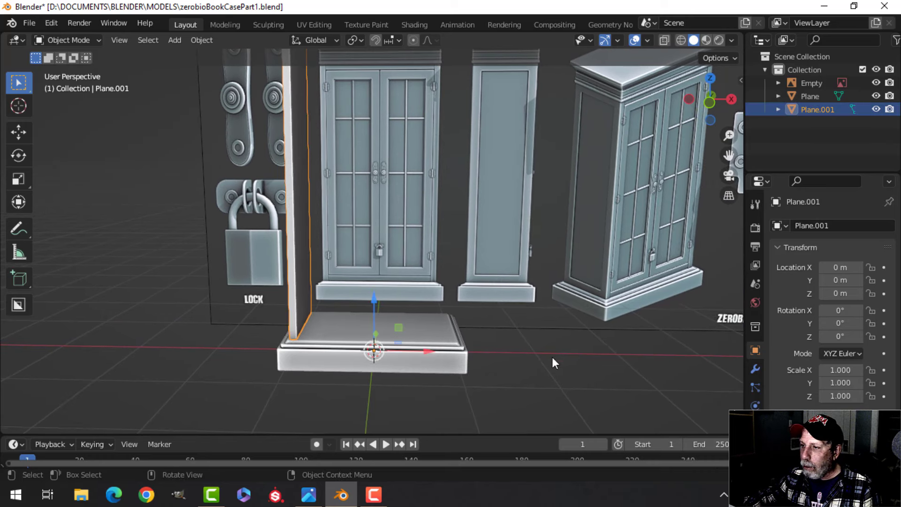
pyautogui.click(756, 369)
pyautogui.click(809, 228)
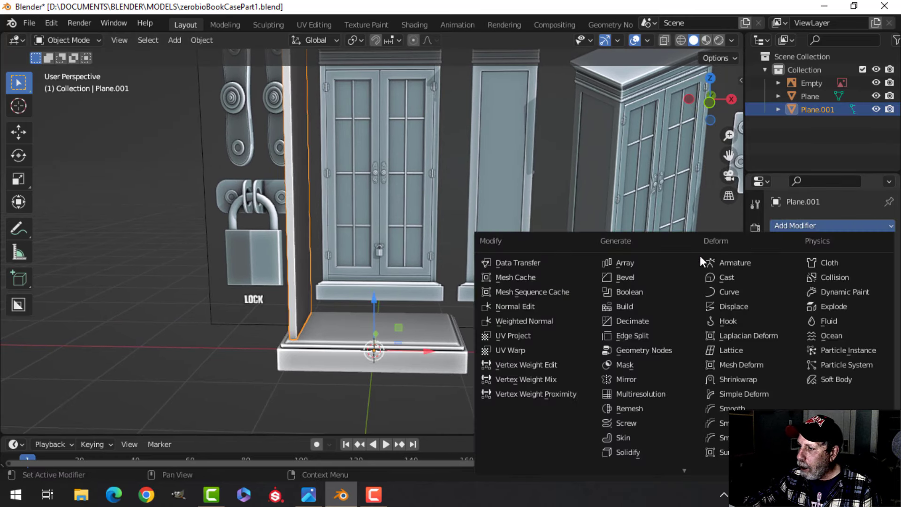
pyautogui.click(645, 377)
pyautogui.hotkey('alt', 'a')
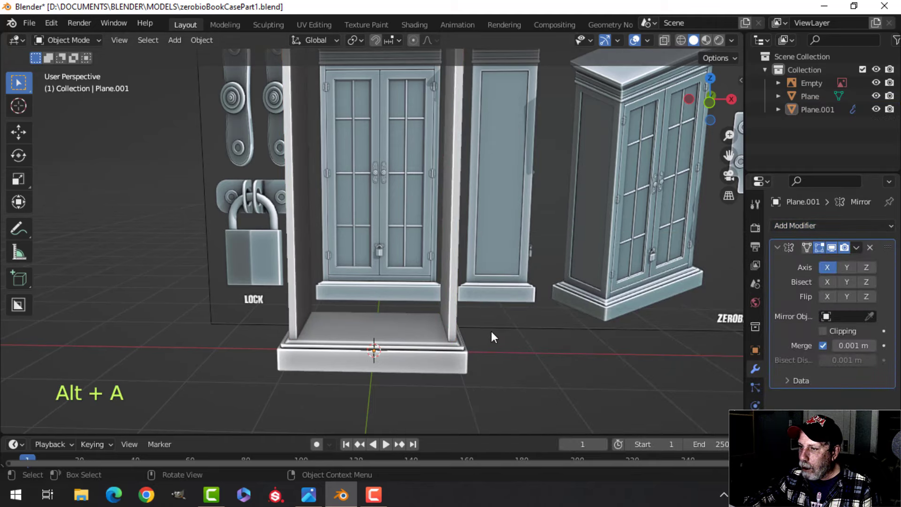
# - Compare both side panels with the reference in front view and inspect where they meet the base
pyautogui.press('KP_1')
pyautogui.press('KP_4')
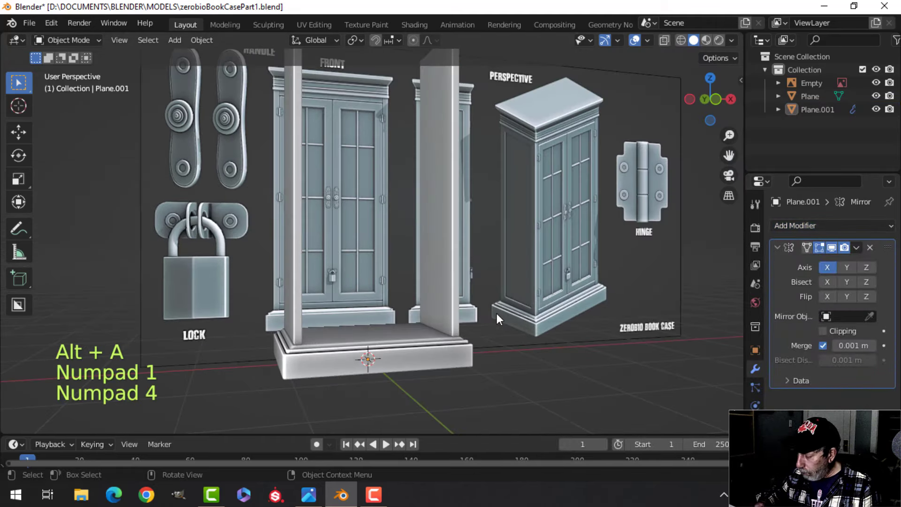
pyautogui.press('KP_1')
pyautogui.scroll(3, 497, 312)
pyautogui.scroll(-1, 497, 313)
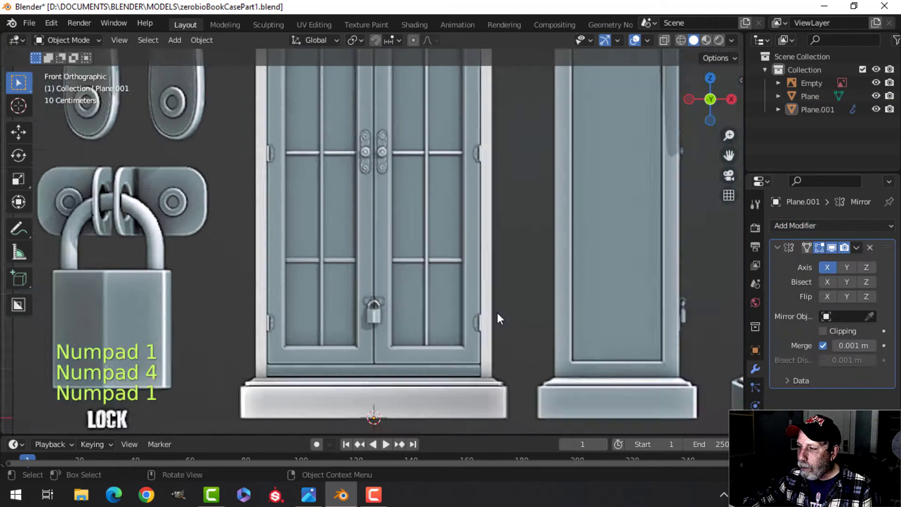
pyautogui.scroll(-1, 484, 313)
pyautogui.keyDown('shift'); pyautogui.moveTo(396, 282); pyautogui.dragTo(400, 369, button='middle'); pyautogui.keyUp('shift')
pyautogui.scroll(-1, 395, 282)
pyautogui.keyDown('shift'); pyautogui.moveTo(358, 259); pyautogui.dragTo(369, 160, button='middle'); pyautogui.keyUp('shift')
pyautogui.scroll(2, 323, 308)
pyautogui.moveTo(375, 249); pyautogui.dragTo(362, 197, button='middle')
pyautogui.scroll(-2, 352, 286)
pyautogui.scroll(2, 338, 280)
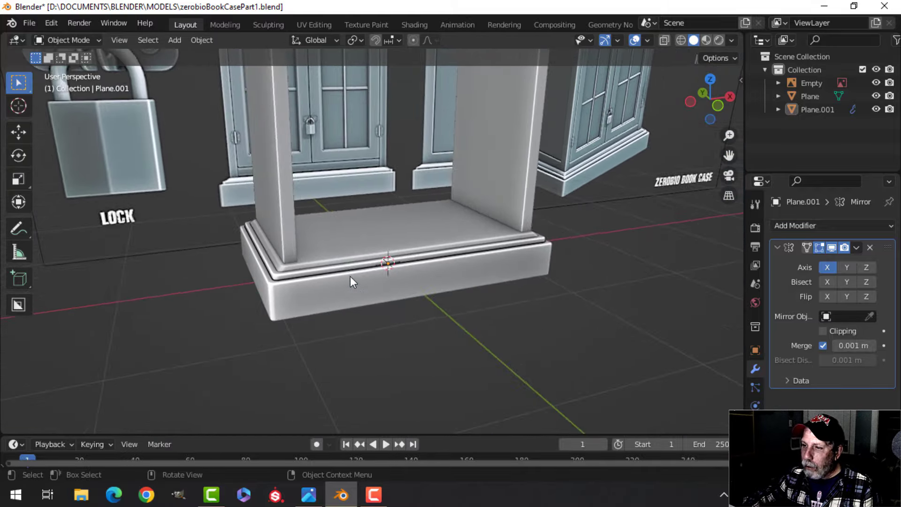
# - Add a Bevel modifier to the side panels with 3 segments and an amount of 0.01 m
pyautogui.keyDown('shift'); pyautogui.moveTo(349, 268); pyautogui.dragTo(353, 257, button='middle'); pyautogui.keyUp('shift')
pyautogui.click(294, 202)
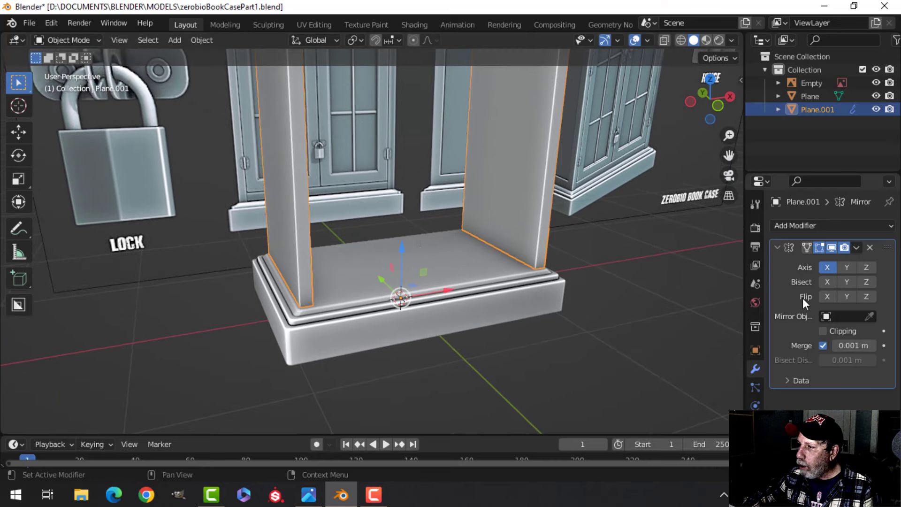
pyautogui.click(782, 246)
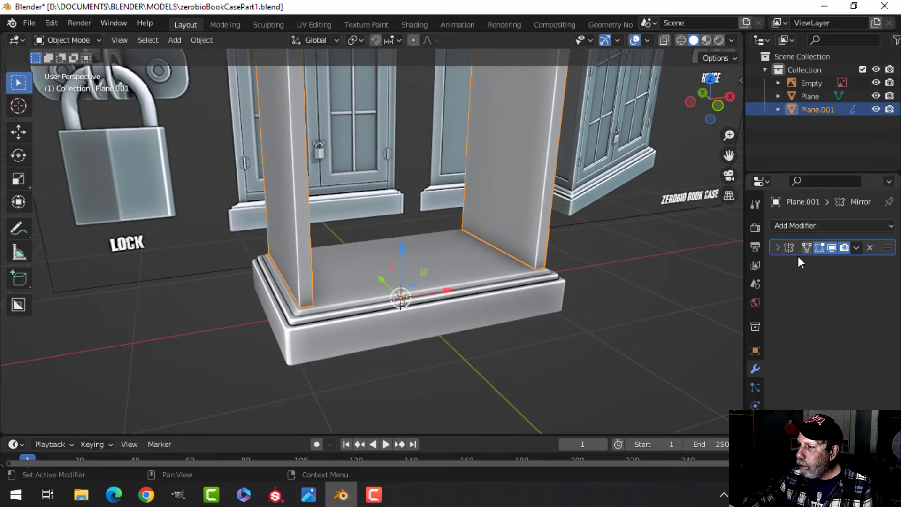
pyautogui.click(798, 224)
pyautogui.click(621, 277)
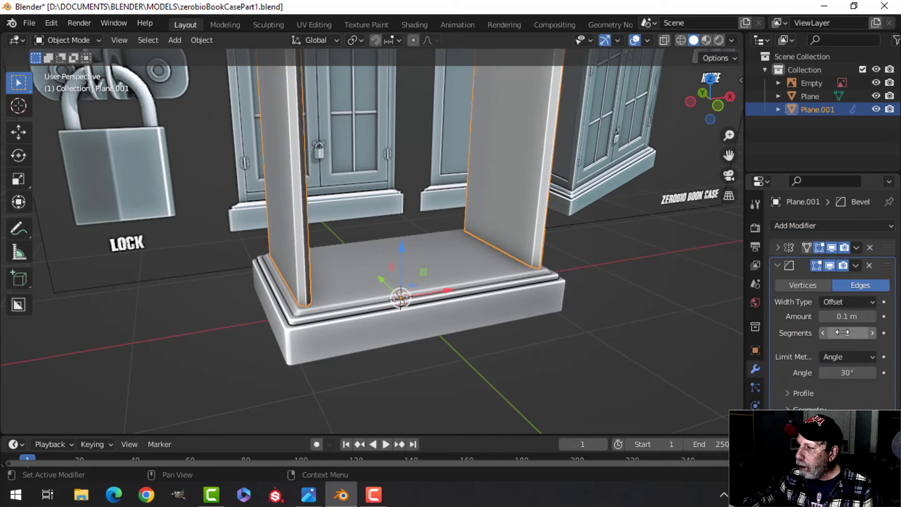
pyautogui.click(872, 333)
pyautogui.click(871, 332)
pyautogui.click(848, 316)
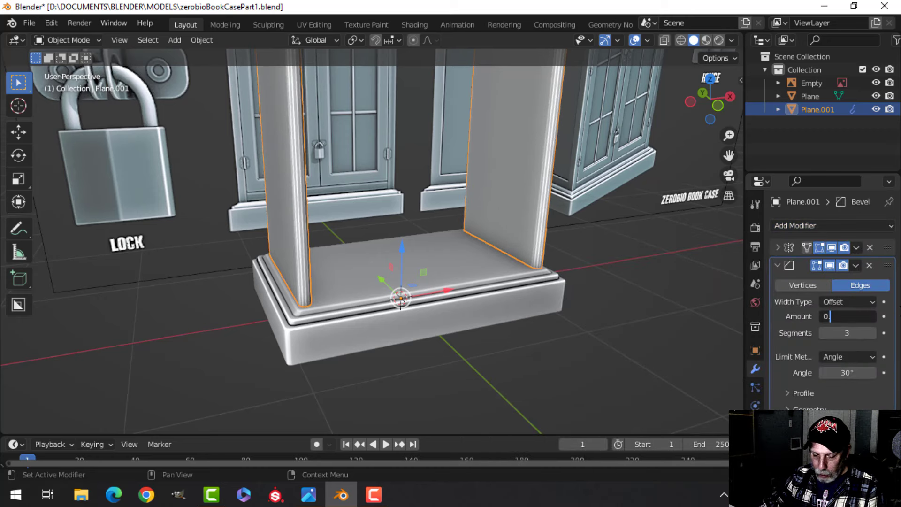
pyautogui.press('Return')
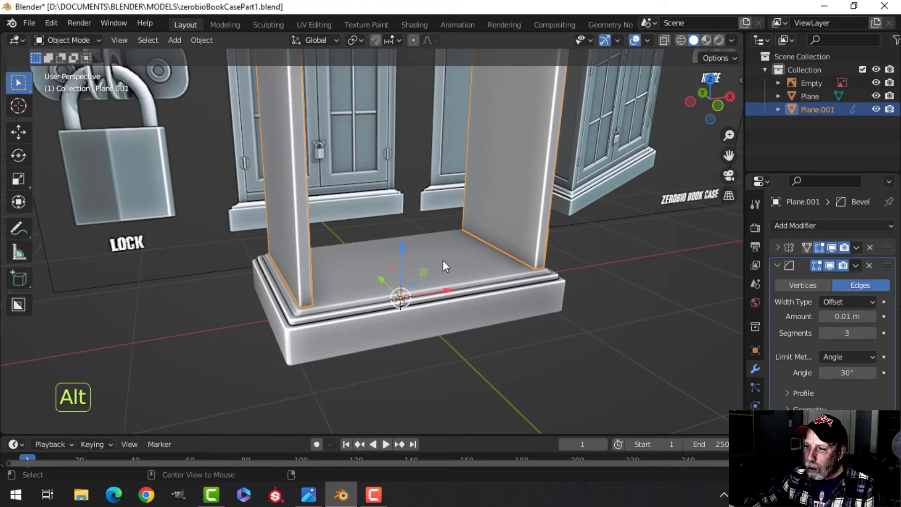
pyautogui.hotkey('alt', 'a')
# - Examine the reference cabinet's rails above and below the doors in relation to the modelled side panels
pyautogui.moveTo(443, 260); pyautogui.dragTo(348, 336, button='middle')
pyautogui.scroll(-4, 360, 254)
pyautogui.moveTo(375, 273); pyautogui.dragTo(387, 287, button='middle')
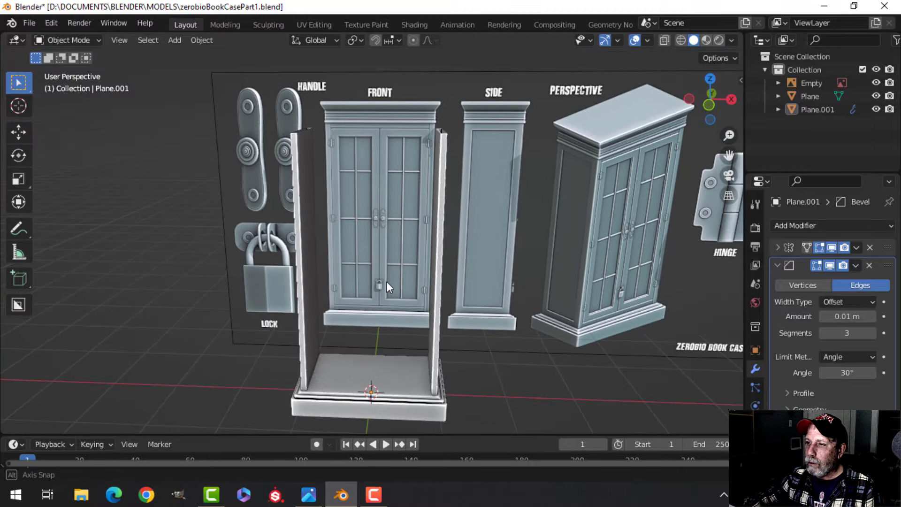
pyautogui.scroll(3, 387, 282)
pyautogui.keyDown('shift'); pyautogui.moveTo(382, 180); pyautogui.dragTo(360, 236, button='middle'); pyautogui.keyUp('shift')
pyautogui.scroll(3, 359, 235)
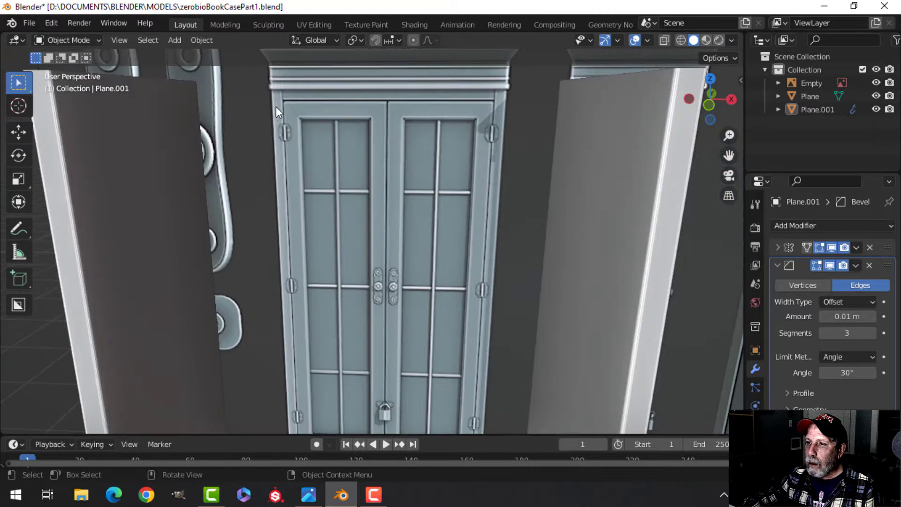
pyautogui.scroll(-5, 373, 158)
pyautogui.keyDown('shift'); pyautogui.moveTo(497, 131); pyautogui.dragTo(469, 229, button='middle'); pyautogui.keyUp('shift')
pyautogui.scroll(1, 382, 247)
pyautogui.scroll(4, 418, 189)
pyautogui.keyDown('shift'); pyautogui.moveTo(419, 190); pyautogui.dragTo(401, 283, button='middle'); pyautogui.keyUp('shift')
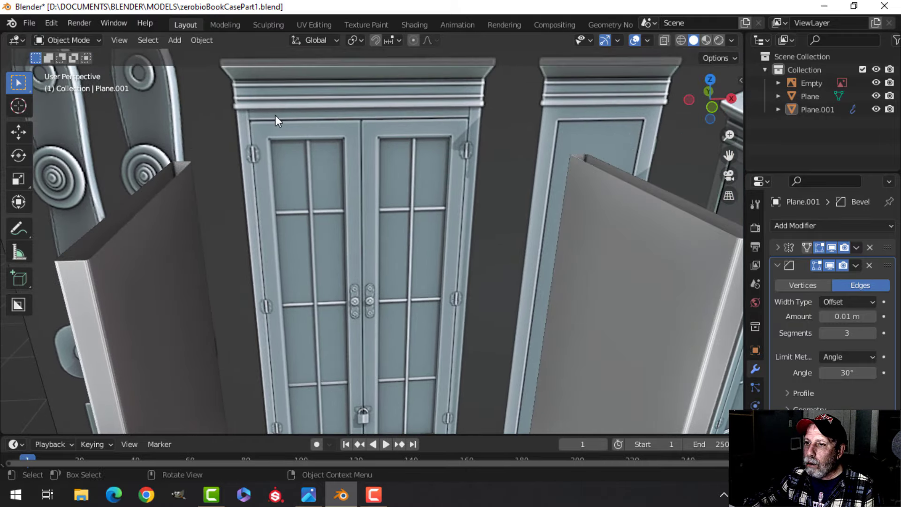
pyautogui.scroll(-3, 393, 269)
pyautogui.keyDown('shift'); pyautogui.moveTo(388, 315); pyautogui.dragTo(368, 195, button='middle'); pyautogui.keyUp('shift')
pyautogui.scroll(3, 337, 295)
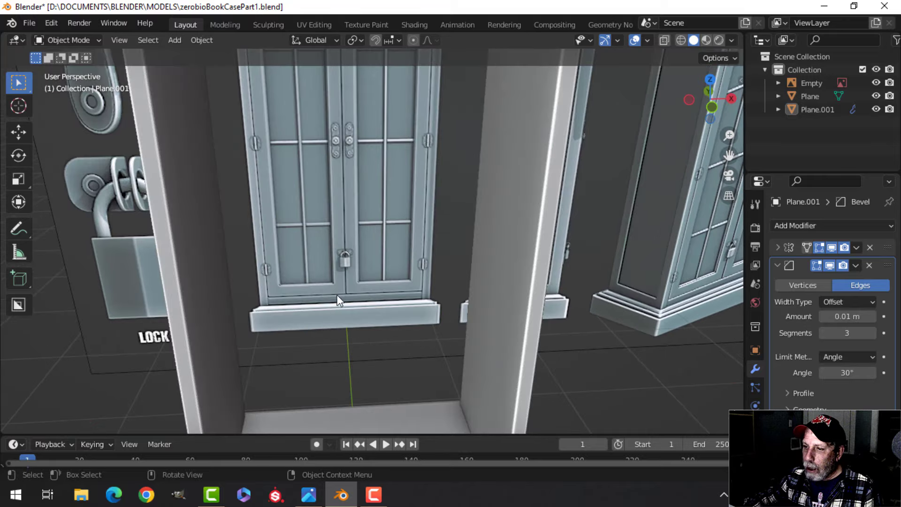
pyautogui.scroll(-4, 369, 298)
pyautogui.keyDown('shift'); pyautogui.moveTo(359, 297); pyautogui.dragTo(343, 248, button='middle'); pyautogui.keyUp('shift')
# - Duplicate the side panel object in place and rotate the copy 90° about the Y axis
pyautogui.click(300, 154)
pyautogui.scroll(-2, 334, 189)
pyautogui.press('KP_1')
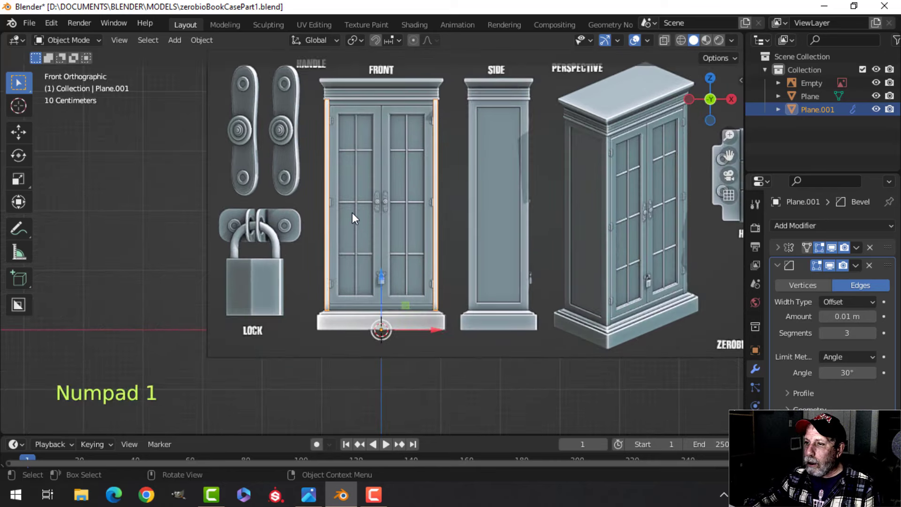
pyautogui.hotkey('shift', 'd')
pyautogui.rightClick(385, 222)
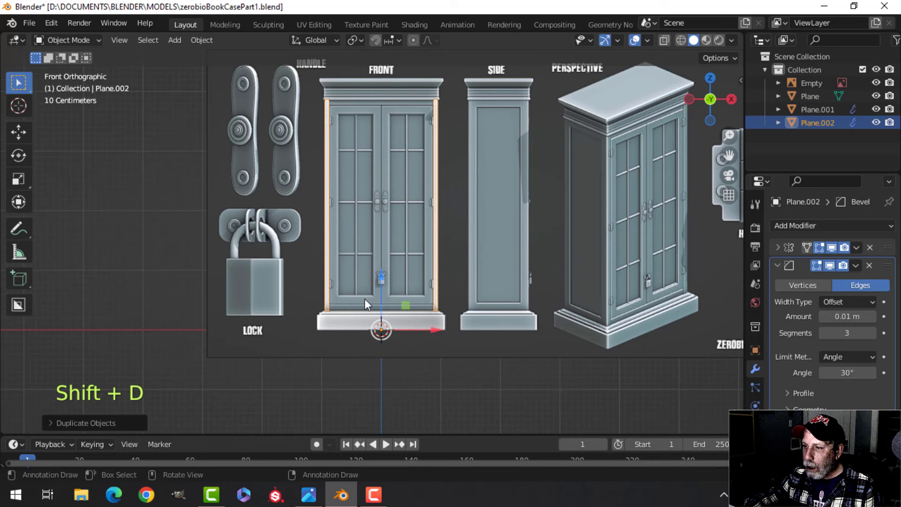
pyautogui.press('r')
pyautogui.press('y')
pyautogui.press('9')
pyautogui.press('0')
pyautogui.click(435, 267)
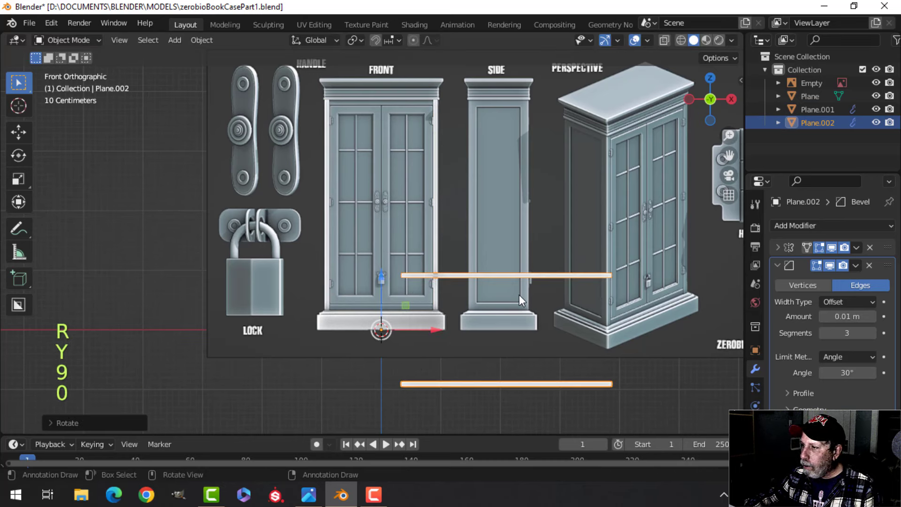
# - Remove the copy's Mirror modifier and move its whole mesh in Edit Mode to lie just above the base between the side panels
pyautogui.click(869, 247)
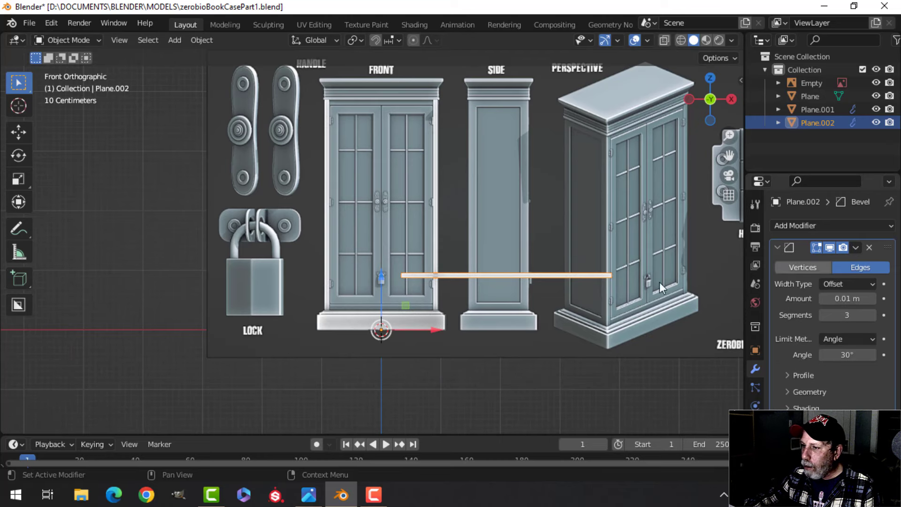
pyautogui.press('Tab')
pyautogui.press('a')
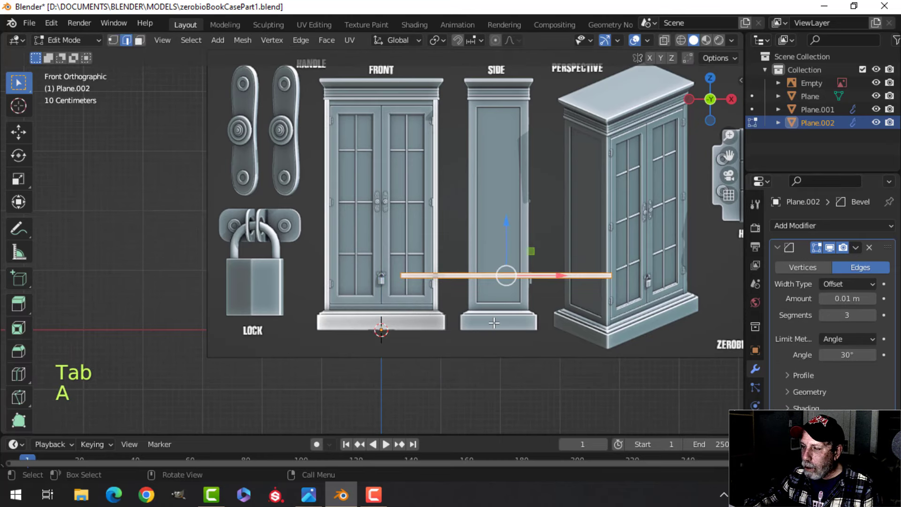
pyautogui.scroll(-1, 493, 332)
pyautogui.keyDown('shift'); pyautogui.moveTo(493, 332); pyautogui.dragTo(503, 316, button='middle'); pyautogui.keyUp('shift')
pyautogui.press('g')
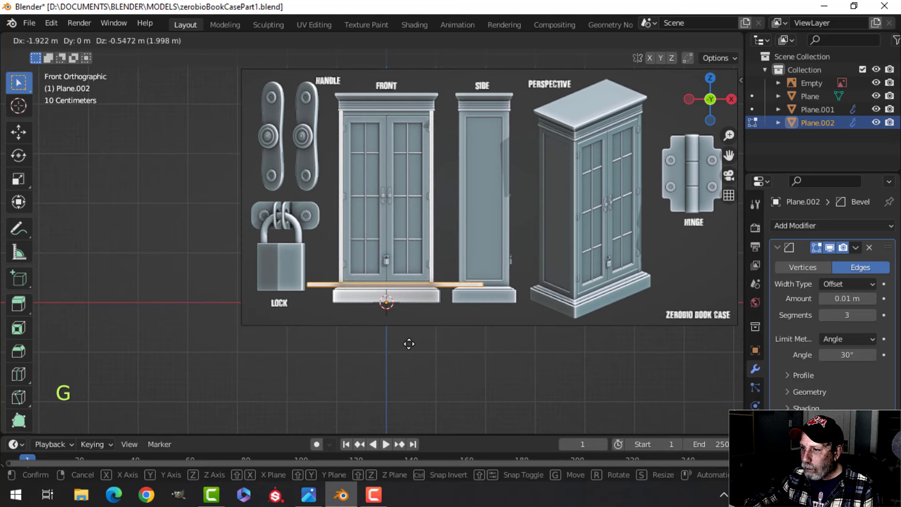
pyautogui.click(409, 344)
pyautogui.scroll(5, 409, 345)
pyautogui.keyDown('shift'); pyautogui.moveTo(441, 361); pyautogui.dragTo(402, 264, button='middle'); pyautogui.keyUp('shift')
pyautogui.scroll(3, 407, 263)
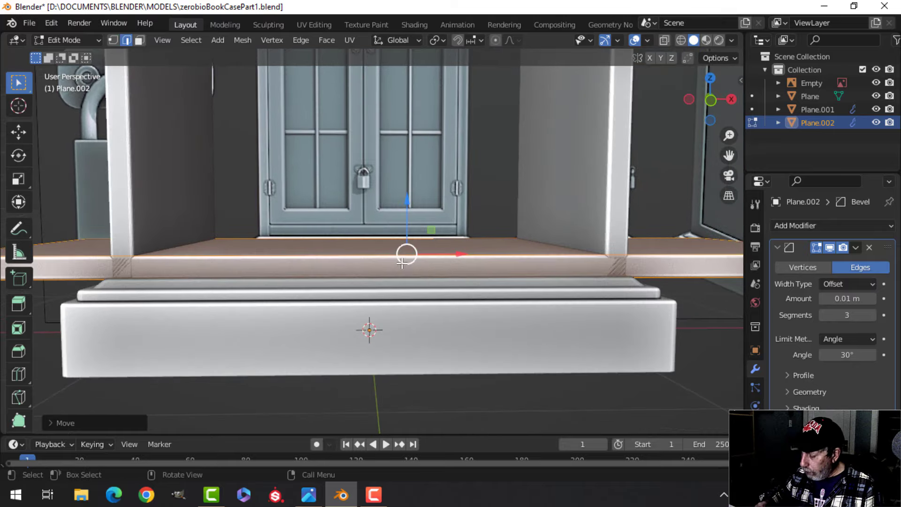
# - In front wireframe view, move the horizontal board's left end along X to the inner edge of the left side panel
pyautogui.press('KP_1')
pyautogui.scroll(-5, 402, 264)
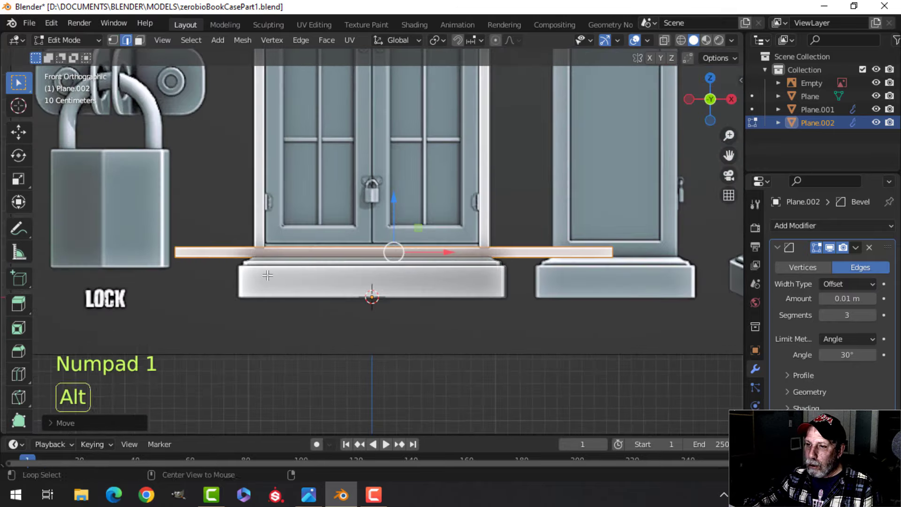
pyautogui.hotkey('alt', 'a')
pyautogui.press('z')
pyautogui.click(164, 247)
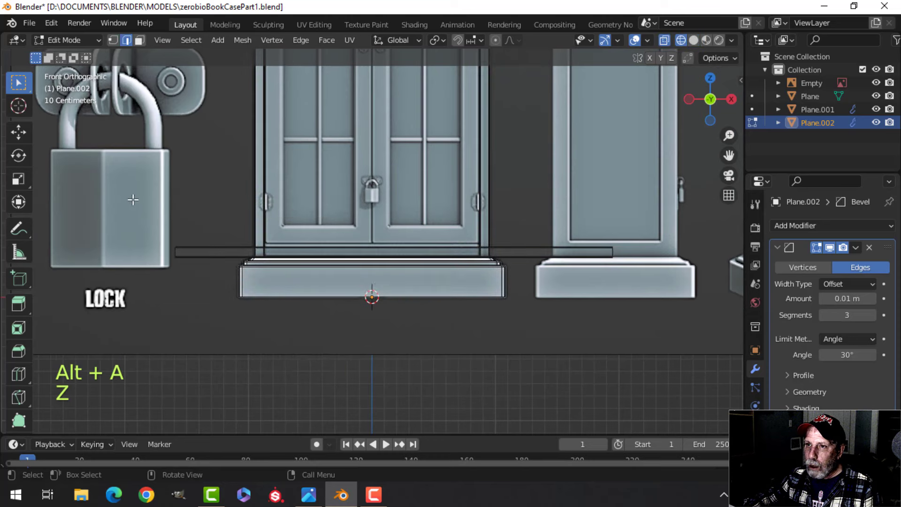
pyautogui.press('b')
pyautogui.moveTo(136, 202); pyautogui.dragTo(207, 312)
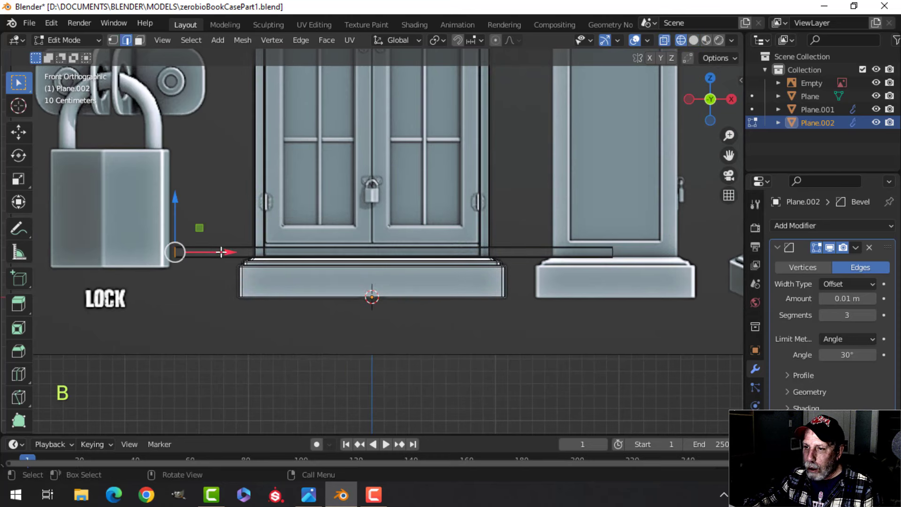
pyautogui.moveTo(220, 252); pyautogui.dragTo(284, 261)
pyautogui.click(312, 264)
pyautogui.scroll(4, 268, 260)
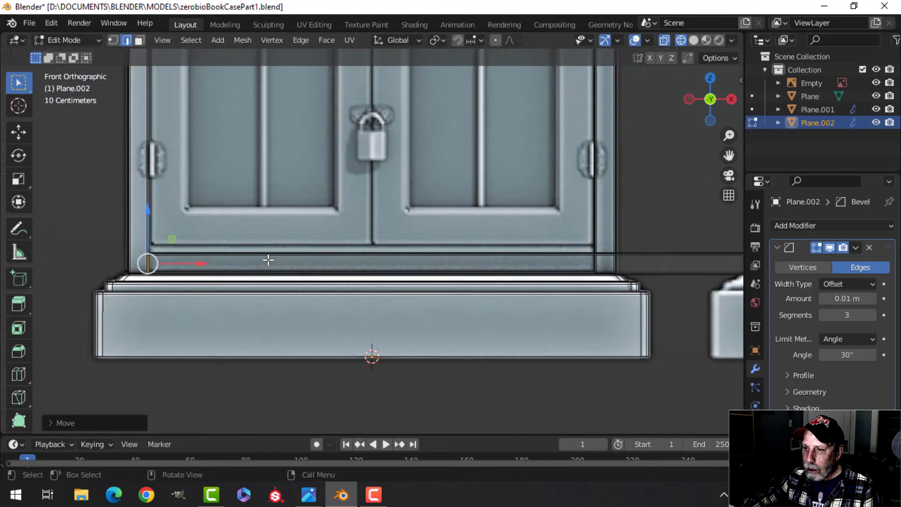
# - Fine-tune the horizontal board's left end along X so it meets the inner edge of the left side panel
pyautogui.keyDown('shift'); pyautogui.moveTo(268, 260); pyautogui.dragTo(374, 281, button='middle'); pyautogui.keyUp('shift')
pyautogui.scroll(3, 294, 294)
pyautogui.moveTo(248, 304); pyautogui.dragTo(259, 304)
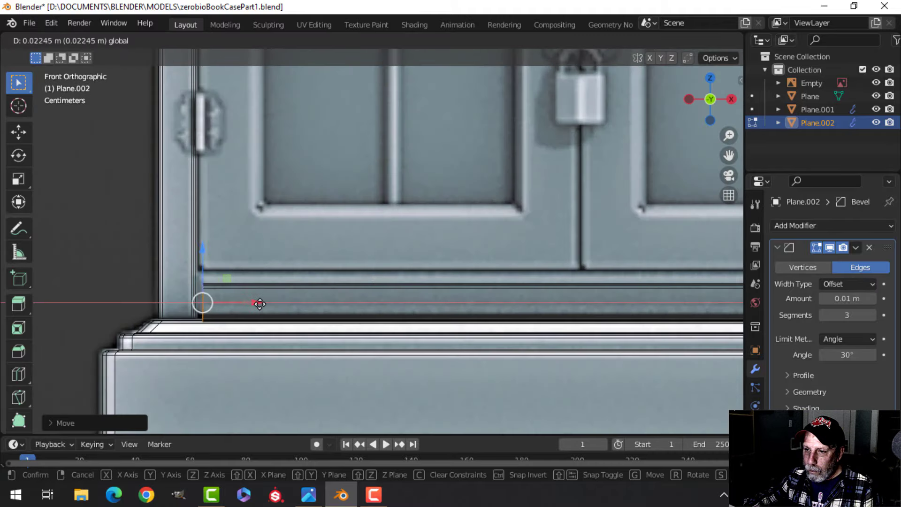
pyautogui.click(253, 305)
pyautogui.scroll(-3, 253, 305)
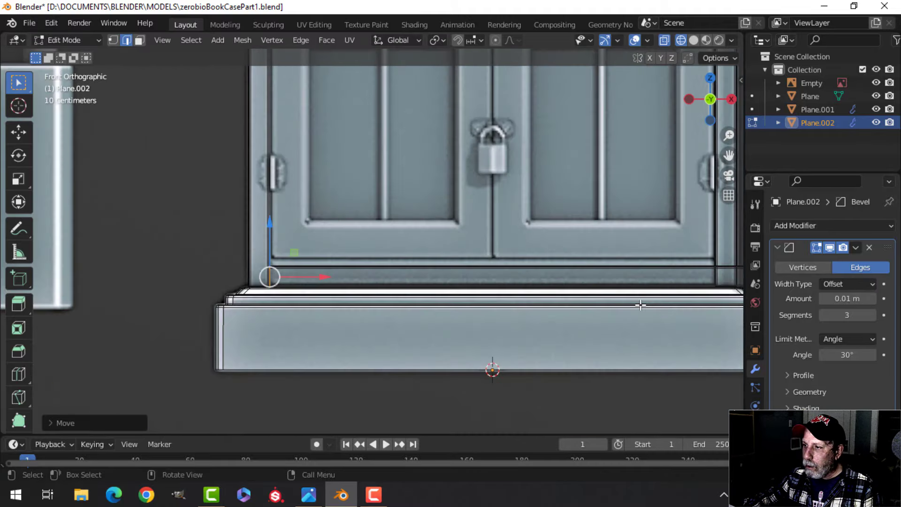
# - Move the board's right end inward along X about 1.08 m to the inner edge of the right side panel, and return to solid Object Mode
pyautogui.keyDown('shift'); pyautogui.moveTo(253, 304); pyautogui.dragTo(86, 381, button='middle'); pyautogui.keyUp('shift')
pyautogui.hotkey('alt', 'a')
pyautogui.press('b')
pyautogui.moveTo(554, 246); pyautogui.dragTo(377, 284)
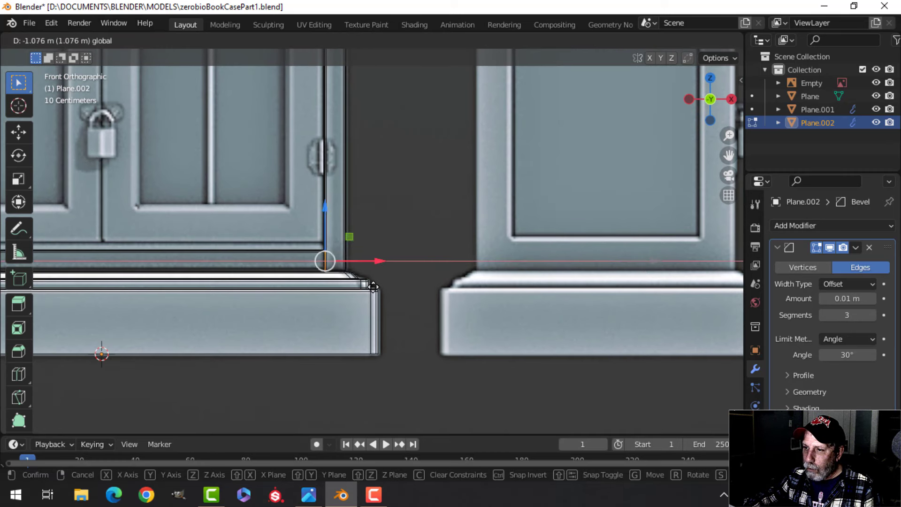
pyautogui.moveTo(373, 286); pyautogui.dragTo(376, 287)
pyautogui.press('z')
pyautogui.click(522, 292)
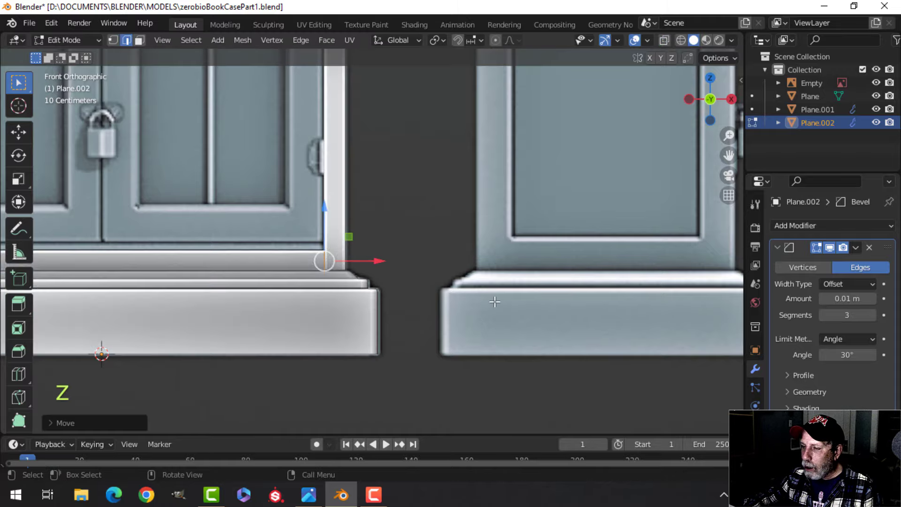
pyautogui.press('Tab')
pyautogui.scroll(-4, 406, 313)
pyautogui.hotkey('alt', 'a')
# - Select the bottom board and raise it slightly along Z in front view
pyautogui.moveTo(282, 278); pyautogui.dragTo(324, 319, button='middle')
pyautogui.scroll(3, 352, 321)
pyautogui.moveTo(324, 319); pyautogui.dragTo(425, 356, button='middle')
pyautogui.scroll(-3, 379, 326)
pyautogui.moveTo(425, 356); pyautogui.dragTo(407, 324, button='middle')
pyautogui.click(410, 292)
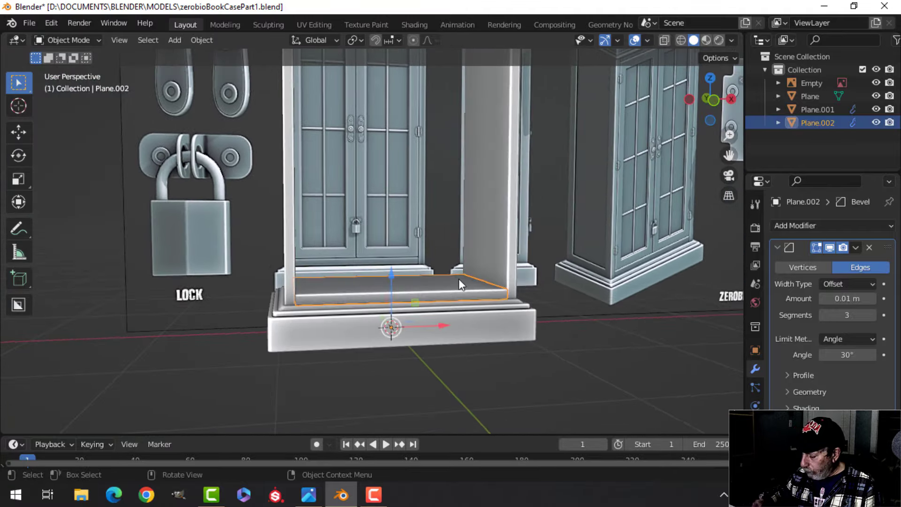
pyautogui.press('KP_1')
pyautogui.scroll(2, 458, 279)
pyautogui.keyDown('shift'); pyautogui.moveTo(458, 279); pyautogui.dragTo(387, 289, button='middle'); pyautogui.keyUp('shift')
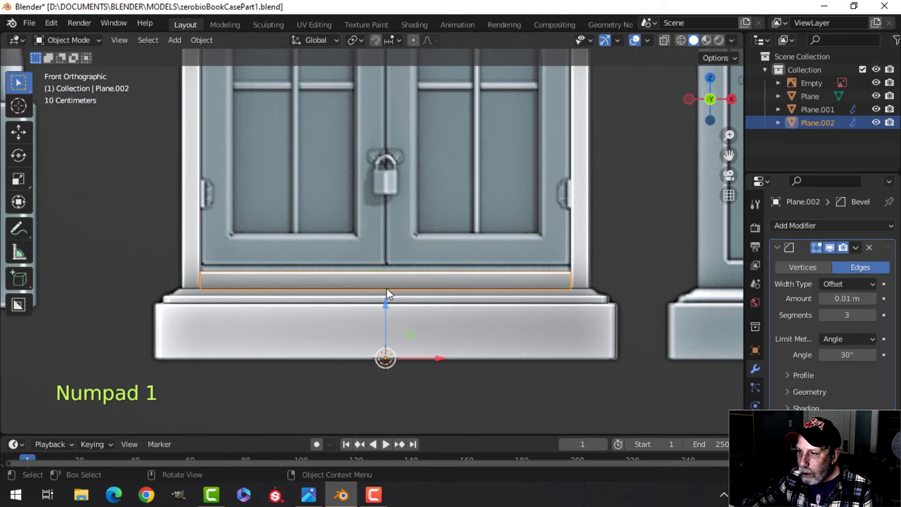
pyautogui.moveTo(385, 305); pyautogui.dragTo(383, 287)
pyautogui.moveTo(381, 281); pyautogui.dragTo(349, 268, button='middle')
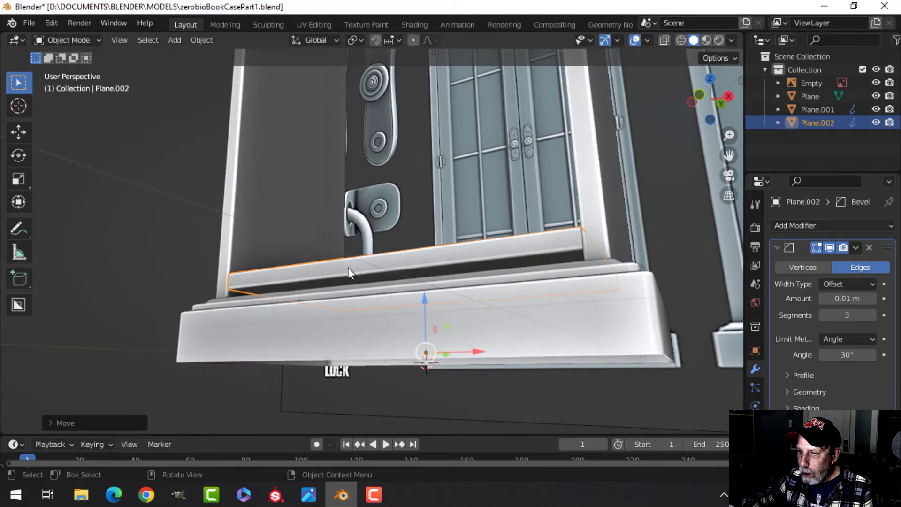
# - Lower the bottom board along Z until it rests on the base between the side panels, and deselect it
pyautogui.scroll(3, 396, 284)
pyautogui.keyDown('shift'); pyautogui.moveTo(396, 284); pyautogui.dragTo(335, 265, button='middle'); pyautogui.keyUp('shift')
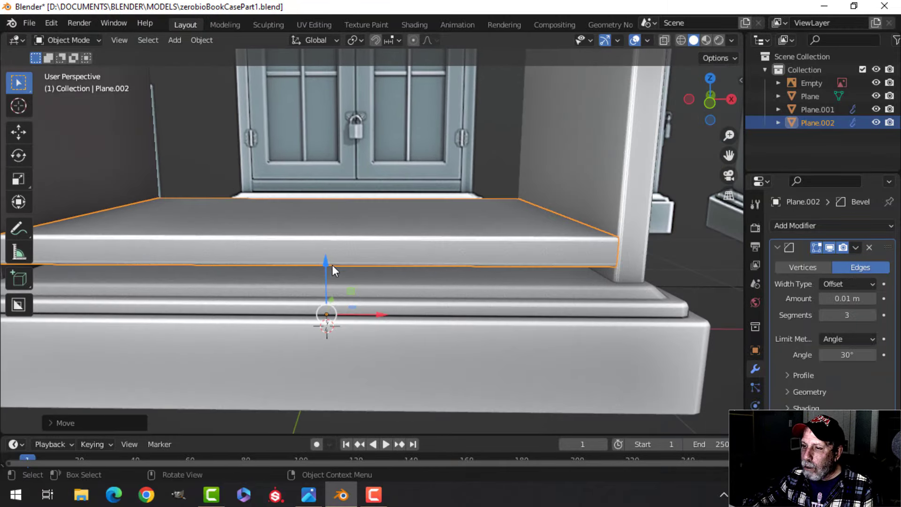
pyautogui.moveTo(328, 264); pyautogui.dragTo(331, 276)
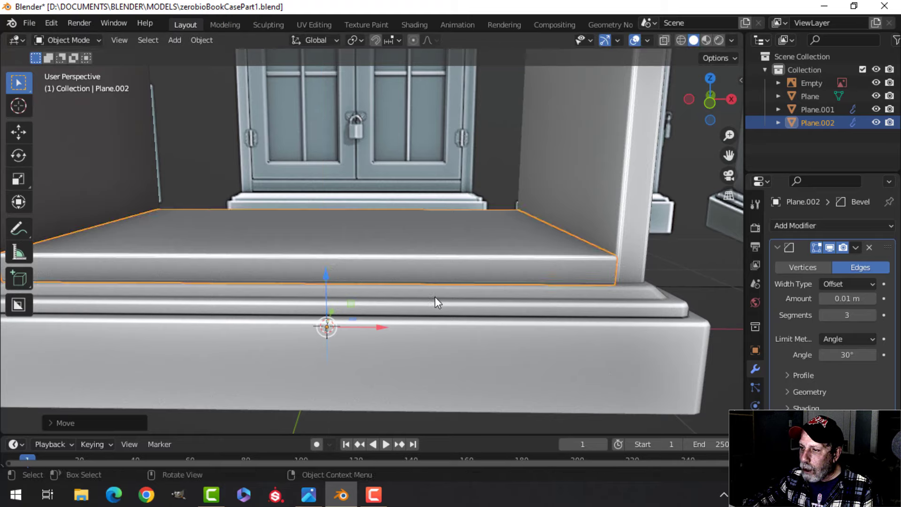
pyautogui.scroll(2, 523, 296)
pyautogui.hotkey('alt', 'a')
pyautogui.moveTo(525, 300); pyautogui.dragTo(582, 251, button='middle')
pyautogui.scroll(-3, 577, 275)
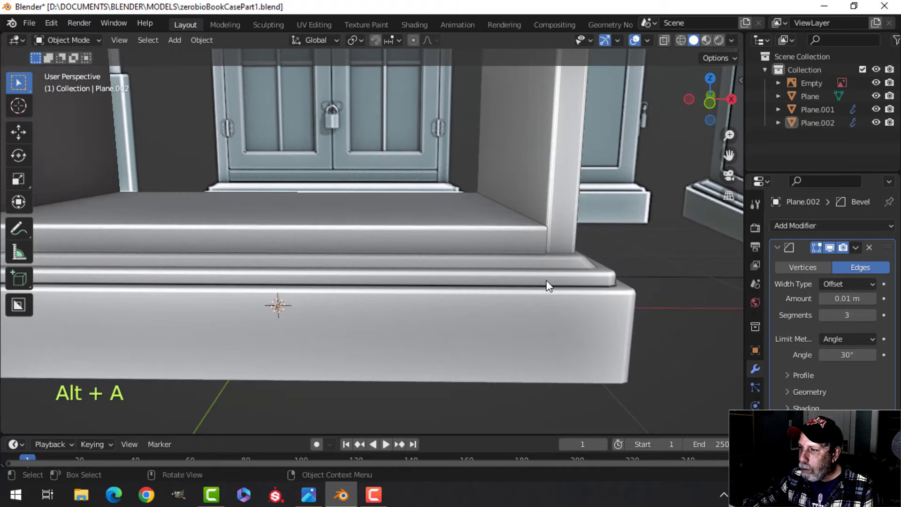
pyautogui.moveTo(548, 283); pyautogui.dragTo(498, 267, button='middle')
pyautogui.scroll(-3, 448, 264)
pyautogui.keyDown('shift'); pyautogui.moveTo(364, 279); pyautogui.dragTo(406, 346, button='middle'); pyautogui.keyUp('shift')
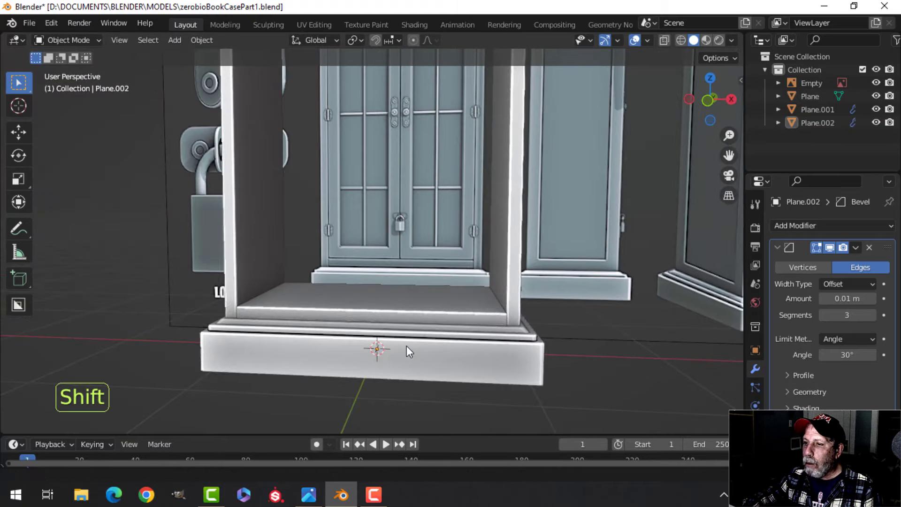
# - In front wireframe view, select the bottom board's upper edges and raise them along Z to the lower edge of the reference doors
pyautogui.click(395, 309)
pyautogui.press('KP_1')
pyautogui.scroll(2, 465, 300)
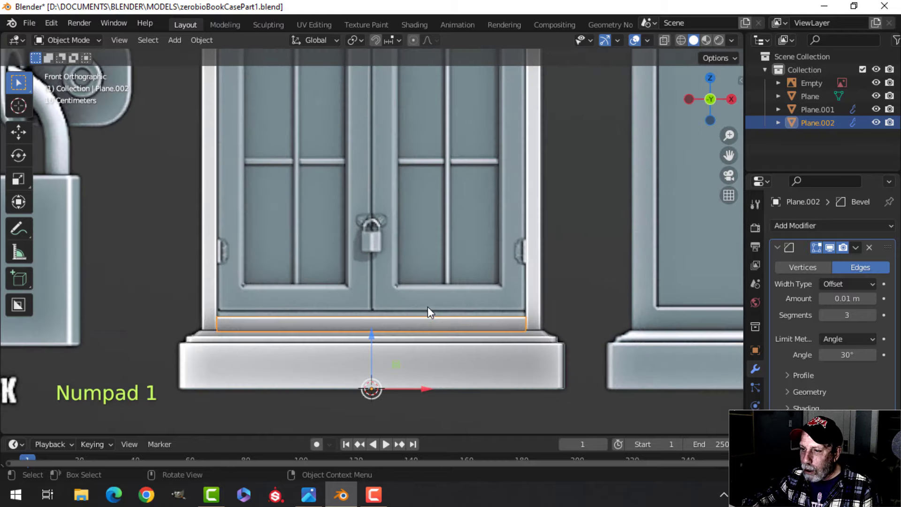
pyautogui.keyDown('shift'); pyautogui.moveTo(427, 306); pyautogui.dragTo(428, 261, button='middle'); pyautogui.keyUp('shift')
pyautogui.press('Tab')
pyautogui.press('z')
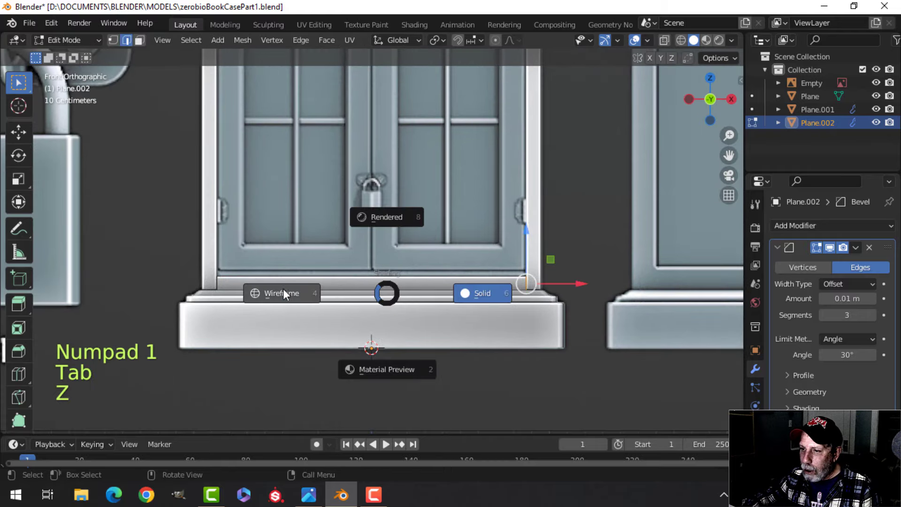
pyautogui.click(283, 289)
pyautogui.hotkey('alt', 'a')
pyautogui.press('b')
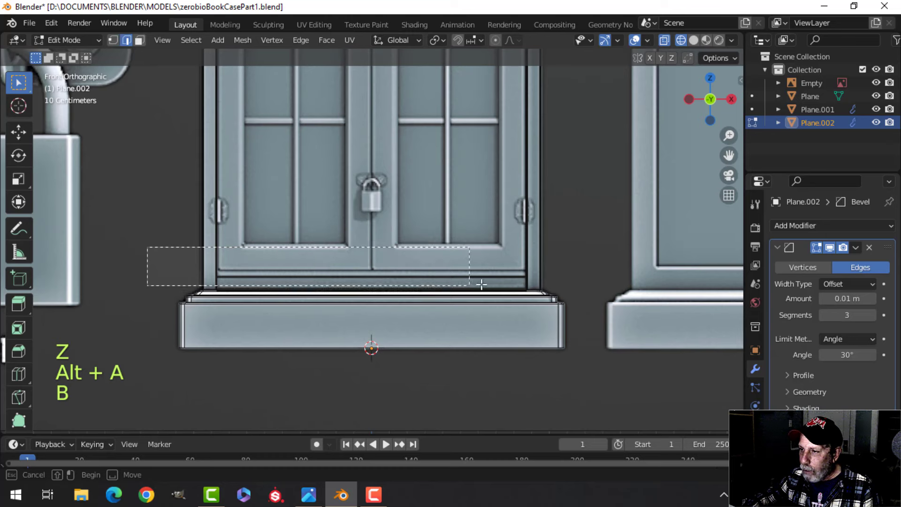
pyautogui.moveTo(546, 283); pyautogui.dragTo(546, 283)
pyautogui.scroll(3, 458, 288)
pyautogui.keyDown('shift'); pyautogui.moveTo(411, 289); pyautogui.dragTo(398, 230, button='middle'); pyautogui.keyUp('shift')
pyautogui.scroll(2, 399, 200)
pyautogui.moveTo(385, 182); pyautogui.dragTo(382, 168)
pyautogui.press('z')
pyautogui.click(470, 214)
pyautogui.scroll(-4, 426, 249)
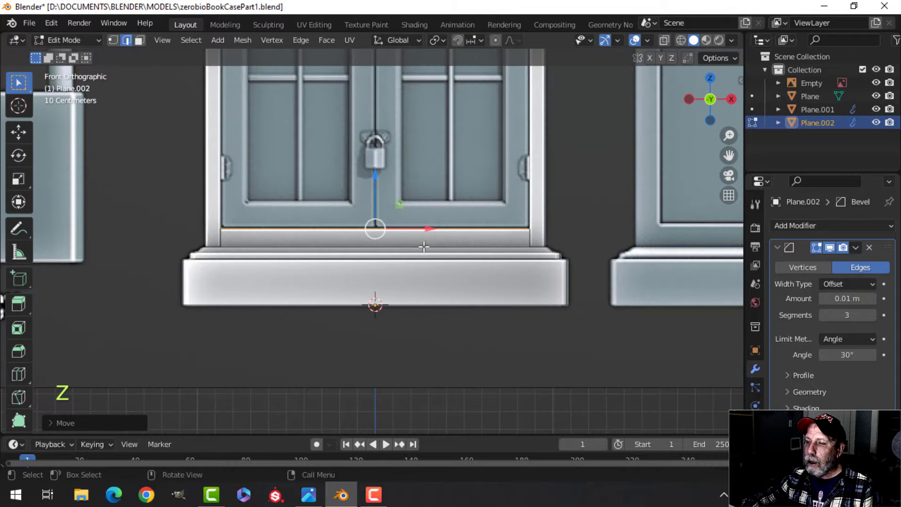
# - Duplicate the entire bottom board mesh within the same object and move the copy up along Z towards the top of the doors
pyautogui.press('a')
pyautogui.scroll(-4, 423, 246)
pyautogui.keyDown('shift'); pyautogui.moveTo(410, 228); pyautogui.dragTo(403, 303, button='middle'); pyautogui.keyUp('shift')
pyautogui.scroll(-2, 392, 270)
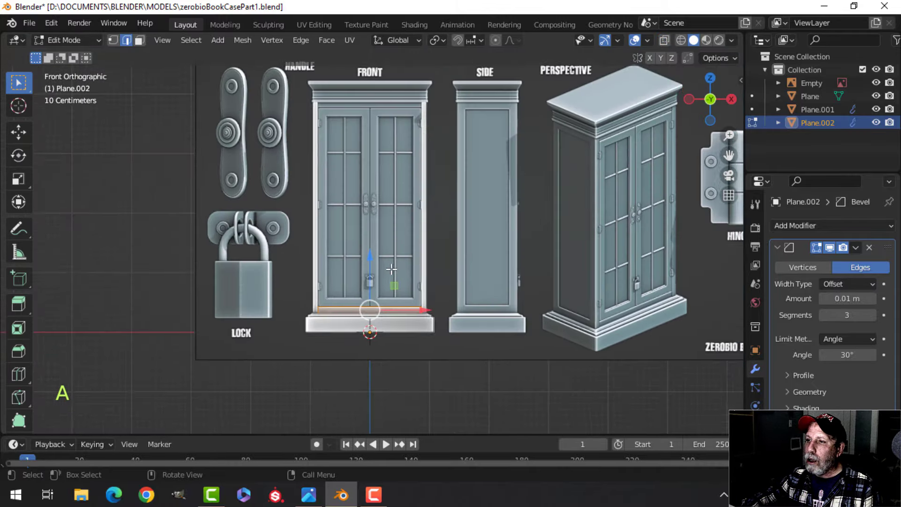
pyautogui.keyDown('shift'); pyautogui.moveTo(392, 269); pyautogui.dragTo(394, 287, button='middle'); pyautogui.keyUp('shift')
pyautogui.hotkey('shift', 'd')
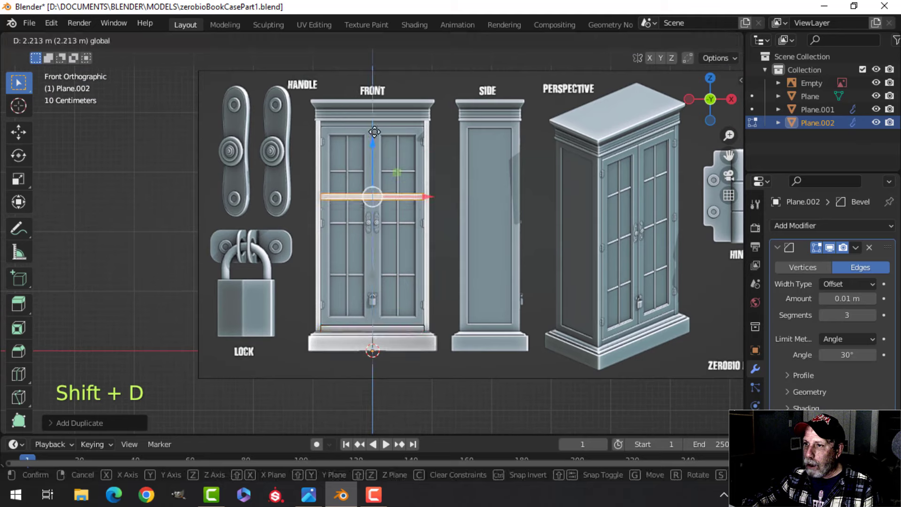
pyautogui.click(375, 82)
# - Move the duplicated board about 0.39 m further up along Z to sit directly beneath the reference cornice
pyautogui.scroll(4, 398, 310)
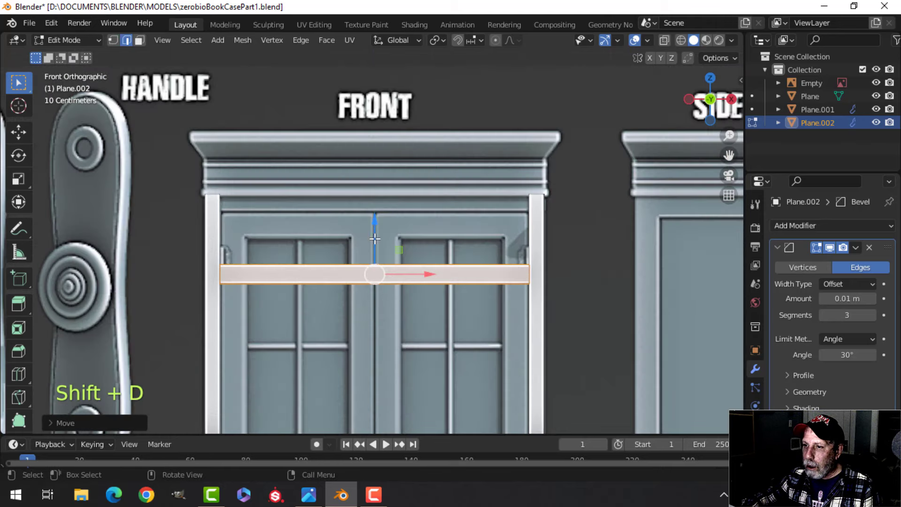
pyautogui.moveTo(374, 239); pyautogui.dragTo(378, 147)
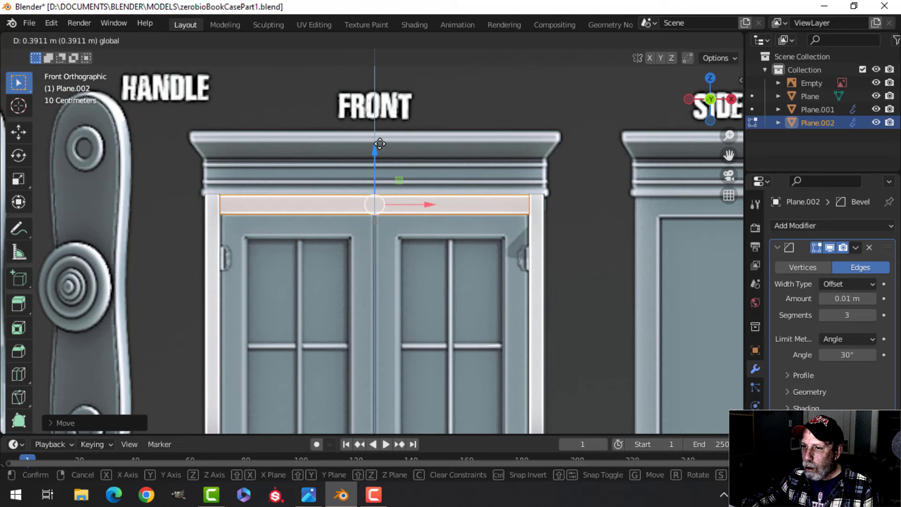
pyautogui.moveTo(380, 143); pyautogui.dragTo(380, 144)
pyautogui.scroll(3, 274, 242)
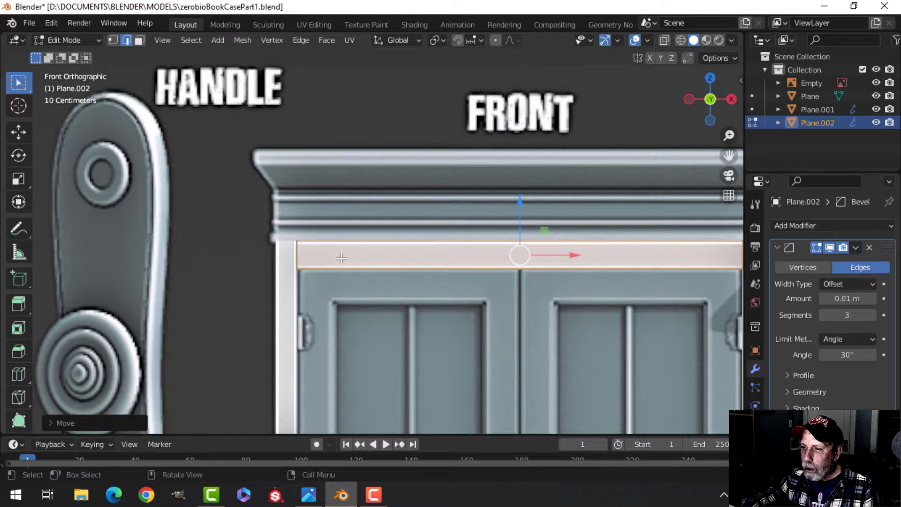
pyautogui.scroll(-3, 342, 259)
pyautogui.keyDown('shift'); pyautogui.moveTo(507, 316); pyautogui.dragTo(406, 300, button='middle'); pyautogui.keyUp('shift')
# - In face select mode, delete the back faces of the bottom and top boards, and return to Object Mode
pyautogui.press('Tab')
pyautogui.click(310, 244)
pyautogui.moveTo(300, 235); pyautogui.dragTo(391, 151, button='middle')
pyautogui.scroll(2, 437, 281)
pyautogui.click(427, 214)
pyautogui.press('Tab')
pyautogui.scroll(2, 378, 287)
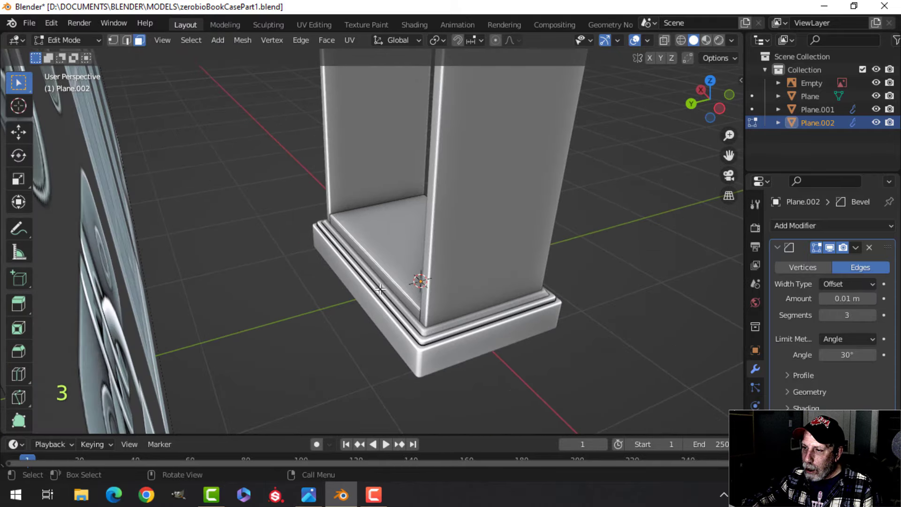
pyautogui.press('x')
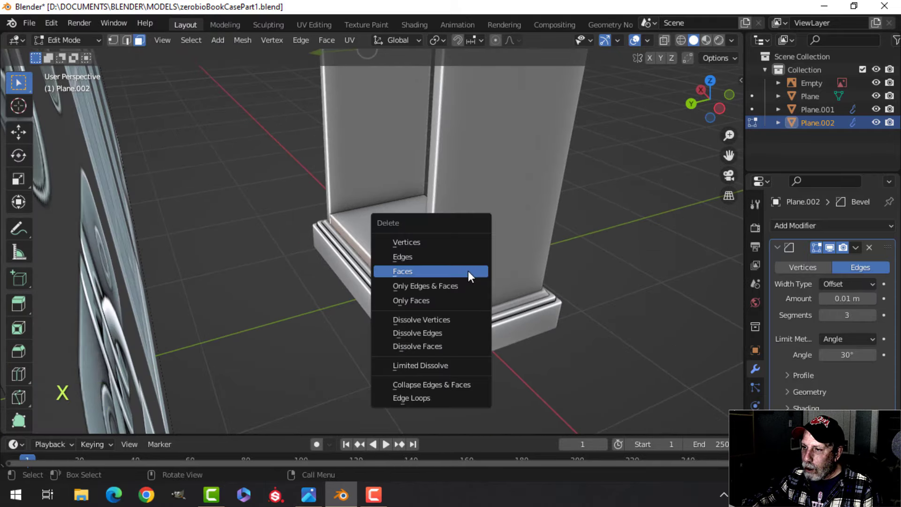
pyautogui.click(464, 271)
pyautogui.keyDown('shift'); pyautogui.moveTo(464, 272); pyautogui.dragTo(365, 265, button='middle'); pyautogui.keyUp('shift')
pyautogui.press('Tab')
pyautogui.hotkey('alt', 'a')
# - Examine the bookcase interior and its boards from the front and from behind
pyautogui.scroll(-4, 547, 317)
pyautogui.keyDown('shift'); pyautogui.moveTo(480, 295); pyautogui.dragTo(434, 287, button='middle'); pyautogui.keyUp('shift')
pyautogui.moveTo(434, 287); pyautogui.dragTo(397, 274, button='middle')
pyautogui.scroll(3, 397, 275)
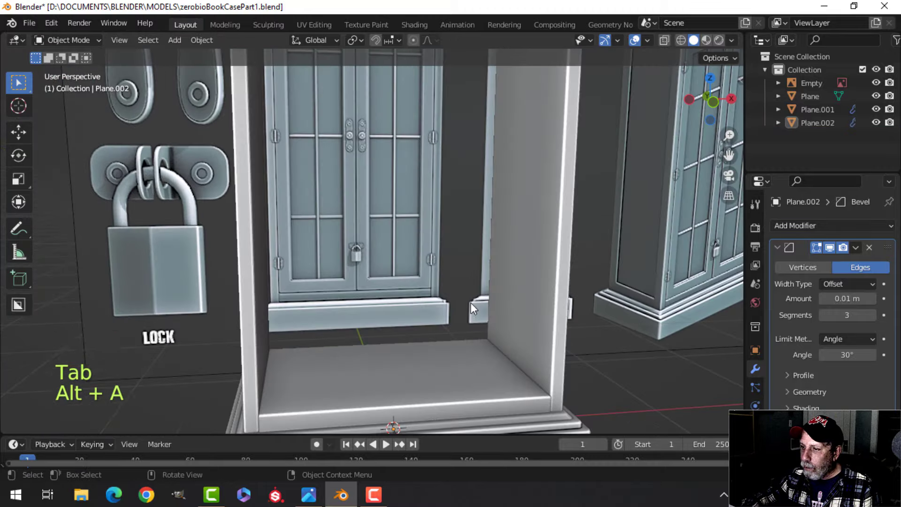
pyautogui.keyDown('shift'); pyautogui.moveTo(472, 302); pyautogui.dragTo(398, 295, button='middle'); pyautogui.keyUp('shift')
pyautogui.moveTo(444, 338); pyautogui.dragTo(581, 323, button='middle')
pyautogui.moveTo(324, 297); pyautogui.dragTo(457, 291, button='middle')
pyautogui.scroll(-3, 456, 291)
pyautogui.keyDown('shift'); pyautogui.moveTo(447, 260); pyautogui.dragTo(493, 300, button='middle'); pyautogui.keyUp('shift')
# - Set the reference image empty's Side option to Front so that it is hidden when viewed from behind
pyautogui.click(366, 227)
pyautogui.scroll(-6, 416, 251)
pyautogui.click(755, 326)
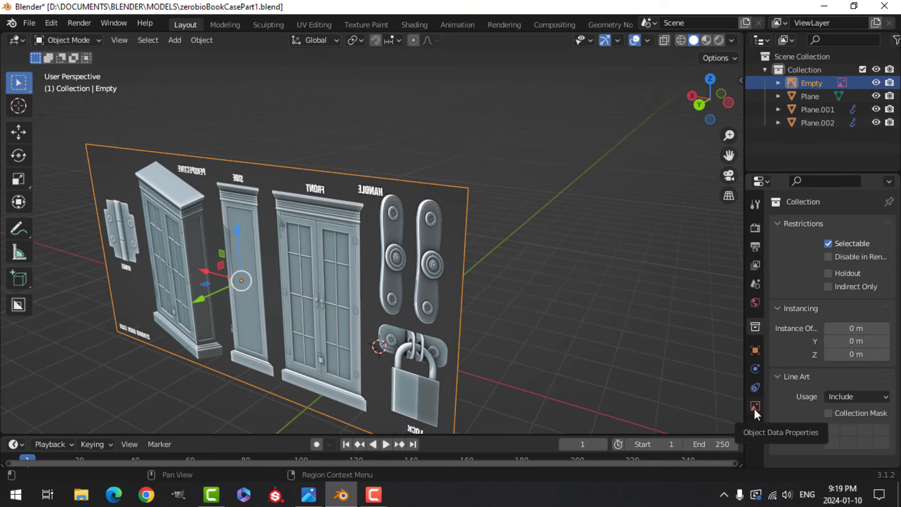
pyautogui.click(754, 407)
pyautogui.scroll(-2, 821, 405)
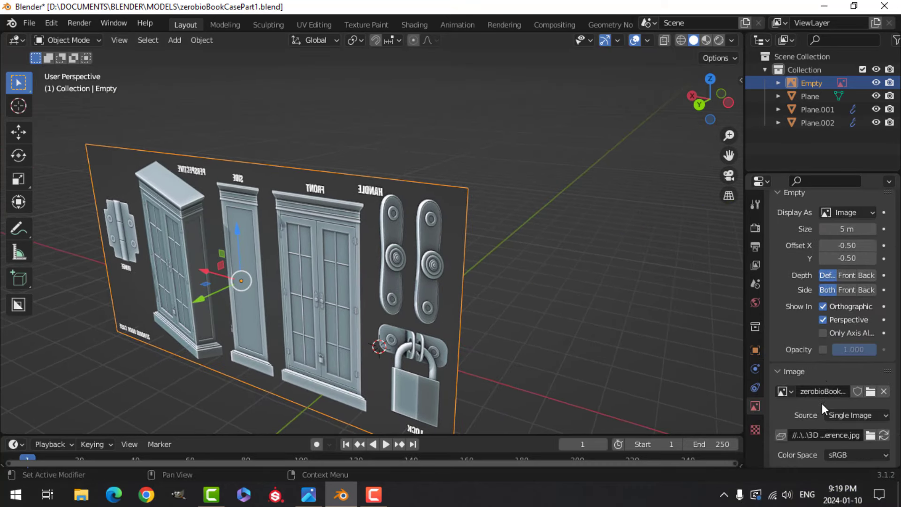
pyautogui.scroll(2, 816, 408)
pyautogui.scroll(-2, 815, 398)
pyautogui.click(844, 290)
pyautogui.scroll(3, 375, 246)
# - Delete the long back face of the mirrored side panels in Edit Mode
pyautogui.click(457, 215)
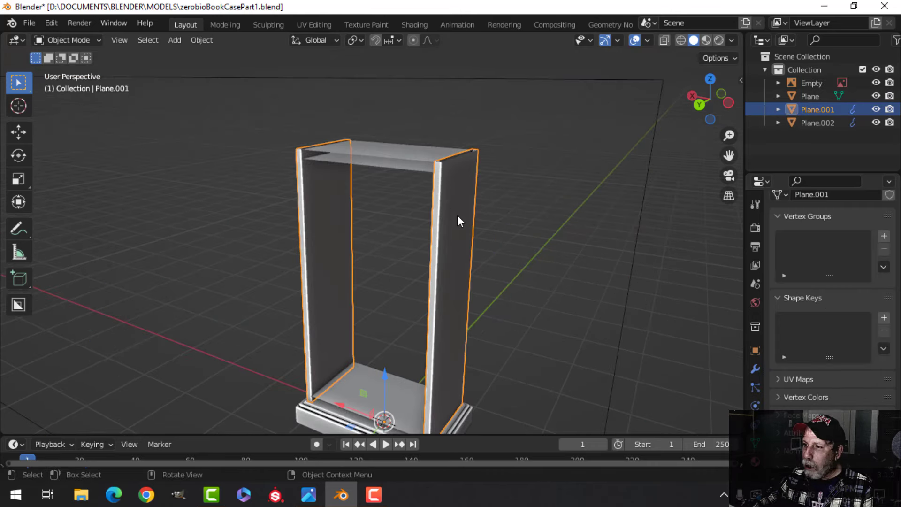
pyautogui.scroll(2, 451, 259)
pyautogui.press('Tab')
pyautogui.scroll(2, 450, 265)
pyautogui.hotkey('alt', 'a')
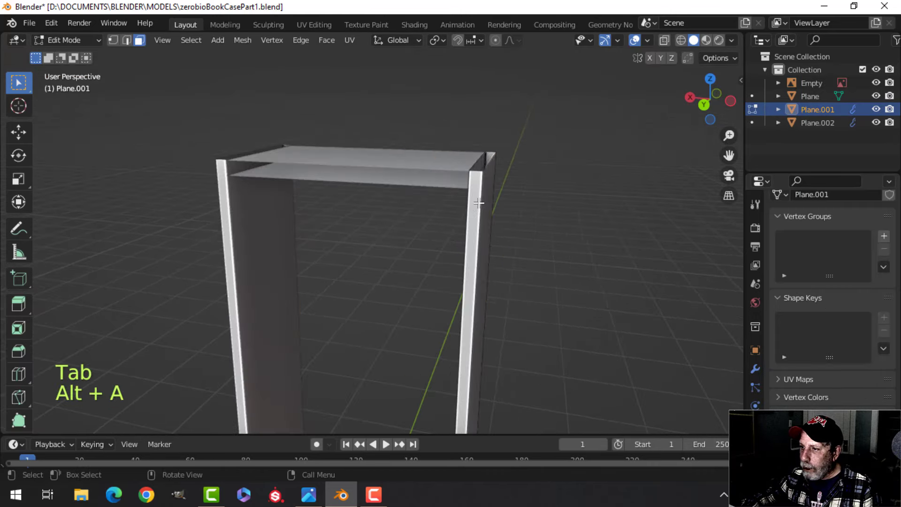
pyautogui.press('x')
pyautogui.click(521, 266)
pyautogui.scroll(-3, 526, 282)
pyautogui.moveTo(526, 282); pyautogui.dragTo(394, 340, button='middle')
pyautogui.scroll(3, 414, 302)
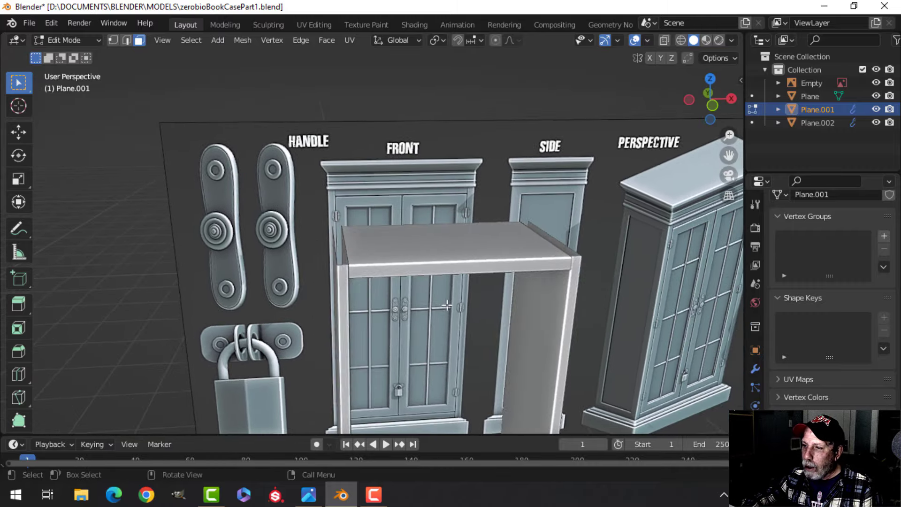
# - Switch to editing the boards object and delete the upper face of the top board
pyautogui.press('Tab')
pyautogui.moveTo(447, 305); pyautogui.dragTo(454, 252, button='middle')
pyautogui.hotkey('alt', 'a')
pyautogui.click(454, 252)
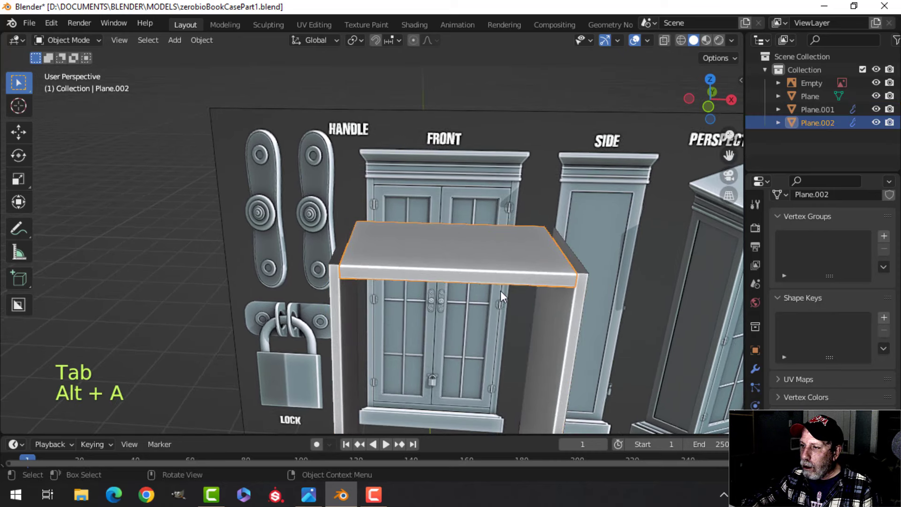
pyautogui.moveTo(501, 291); pyautogui.dragTo(415, 326, button='middle')
pyautogui.scroll(4, 408, 334)
pyautogui.press('Tab')
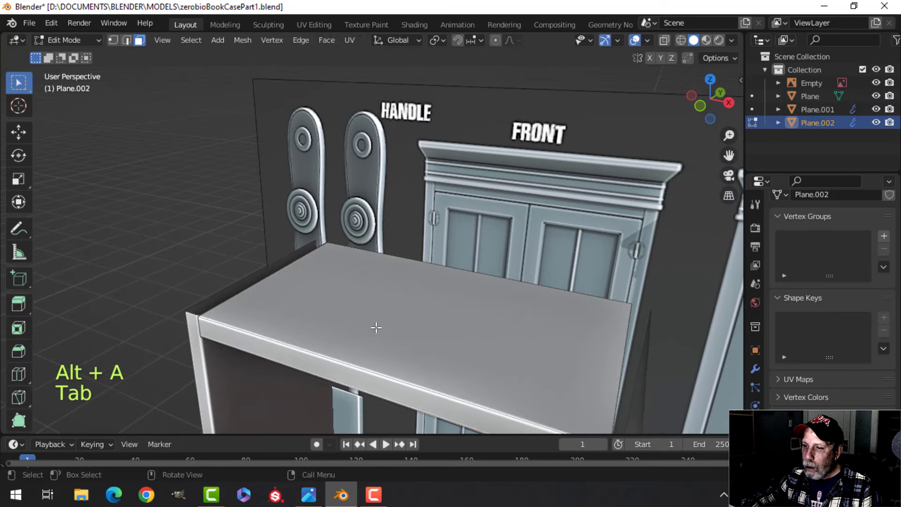
pyautogui.click(417, 326)
pyautogui.press('x')
pyautogui.click(418, 327)
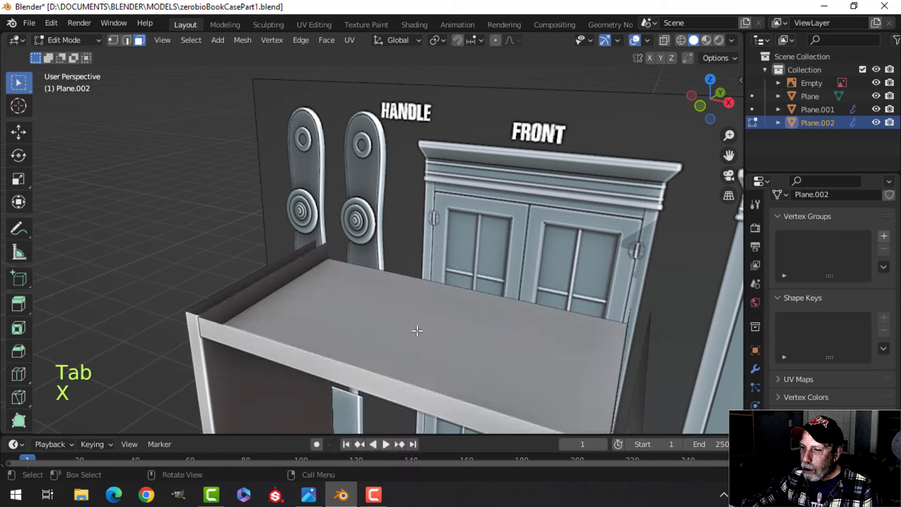
# - Inspect the top board and the bookcase interior from below and in front, and return to Object Mode
pyautogui.moveTo(475, 242); pyautogui.dragTo(373, 204, button='middle')
pyautogui.moveTo(332, 275); pyautogui.dragTo(380, 238, button='middle')
pyautogui.moveTo(270, 336); pyautogui.dragTo(416, 284, button='middle')
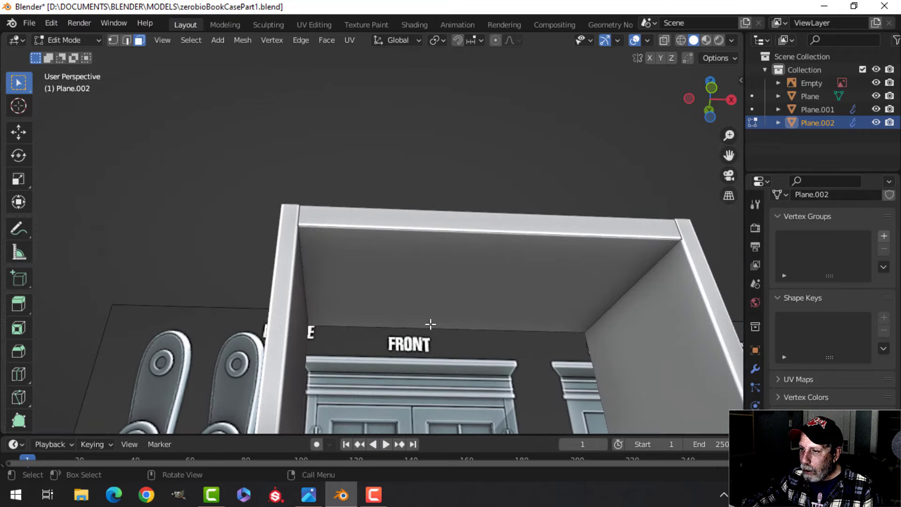
pyautogui.scroll(-4, 430, 324)
pyautogui.keyDown('shift'); pyautogui.moveTo(431, 325); pyautogui.dragTo(437, 225, button='middle'); pyautogui.keyUp('shift')
pyautogui.moveTo(436, 226); pyautogui.dragTo(425, 336, button='middle')
pyautogui.keyDown('shift'); pyautogui.moveTo(425, 335); pyautogui.dragTo(392, 246, button='middle'); pyautogui.keyUp('shift')
pyautogui.press('Tab')
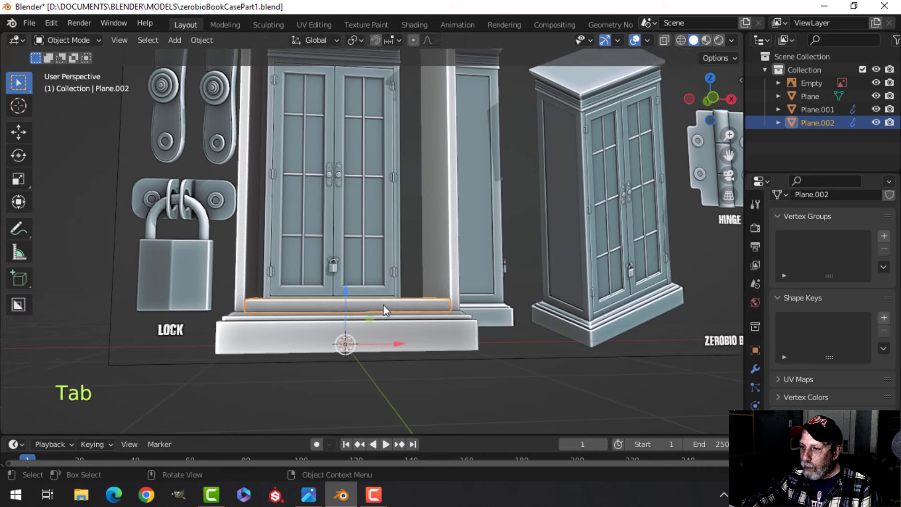
# - Isolate the boards object, delete the underside face of the bottom board, and bring the full scene back with nothing selected
pyautogui.press('/')
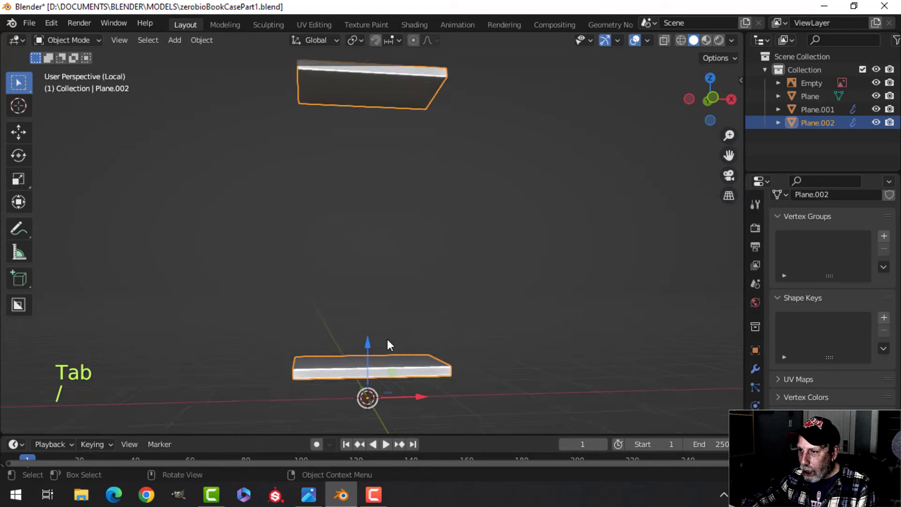
pyautogui.moveTo(387, 339); pyautogui.dragTo(393, 294, button='middle')
pyautogui.press('Tab')
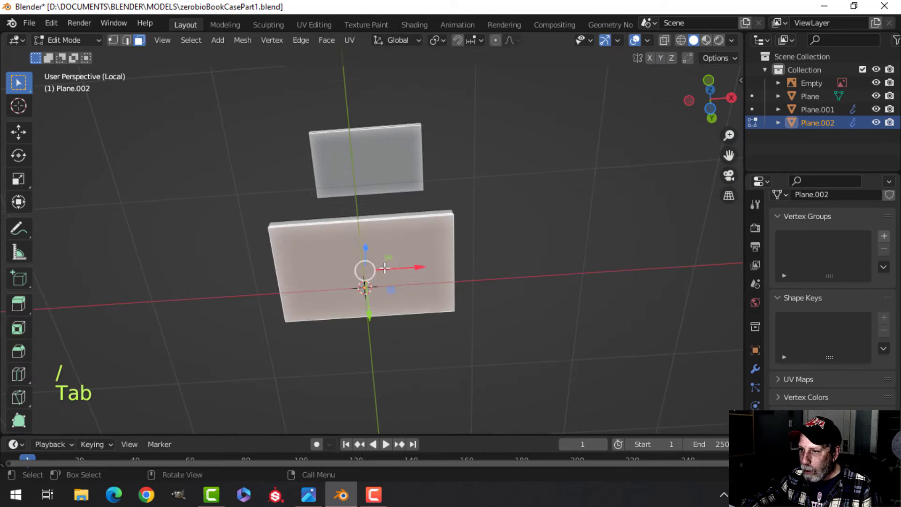
pyautogui.press('x')
pyautogui.click(382, 268)
pyautogui.press('Tab')
pyautogui.press('/')
pyautogui.hotkey('alt', 'a')
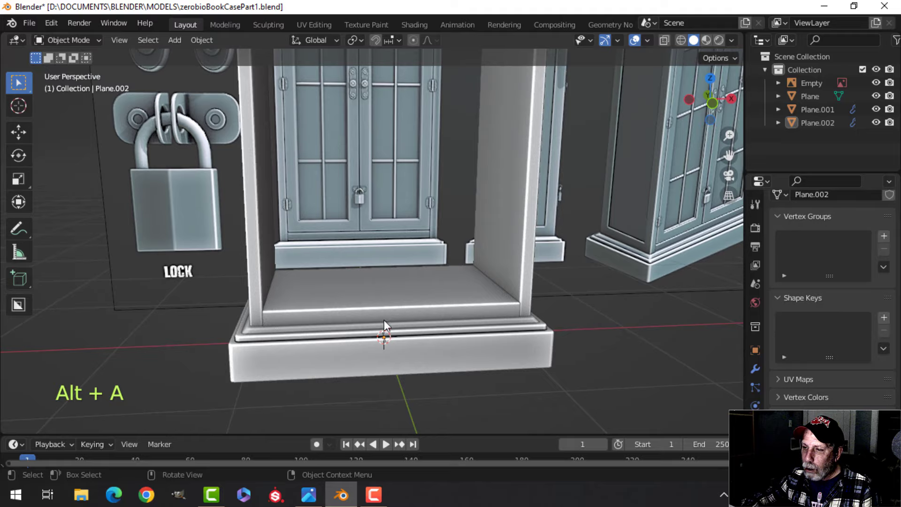
# - Examine the bookcase base and its open top against the reference drawing
pyautogui.scroll(-2, 392, 315)
pyautogui.scroll(3, 368, 332)
pyautogui.scroll(-4, 368, 332)
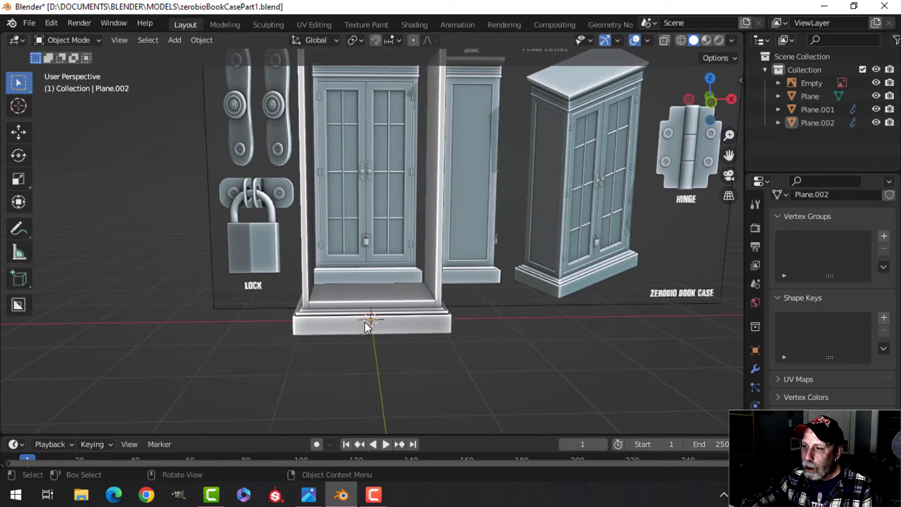
pyautogui.keyDown('shift'); pyautogui.moveTo(365, 322); pyautogui.dragTo(361, 342, button='middle'); pyautogui.keyUp('shift')
pyautogui.scroll(2, 345, 336)
pyautogui.moveTo(361, 342); pyautogui.dragTo(388, 343, button='middle')
pyautogui.scroll(-3, 376, 355)
pyautogui.scroll(3, 378, 337)
pyautogui.scroll(3, 328, 205)
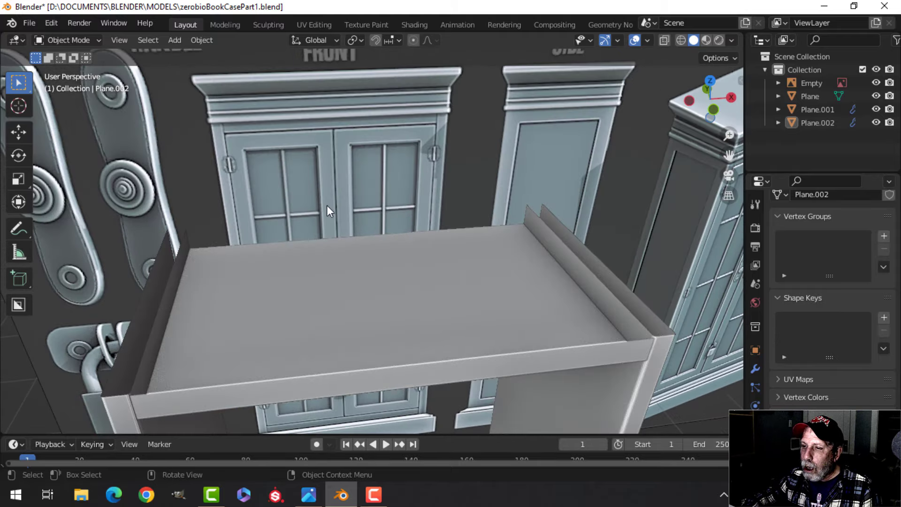
pyautogui.scroll(-1, 329, 205)
pyautogui.keyDown('shift'); pyautogui.moveTo(328, 206); pyautogui.dragTo(377, 267, button='middle'); pyautogui.keyUp('shift')
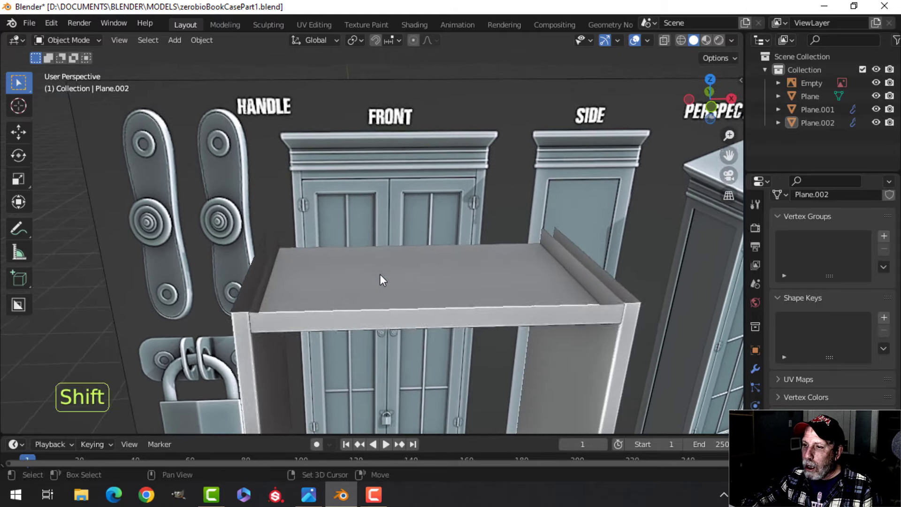
# - Duplicate the horizontal face of the top board and raise the copy above the side panels
pyautogui.scroll(1, 371, 277)
pyautogui.click(362, 265)
pyautogui.press('Tab')
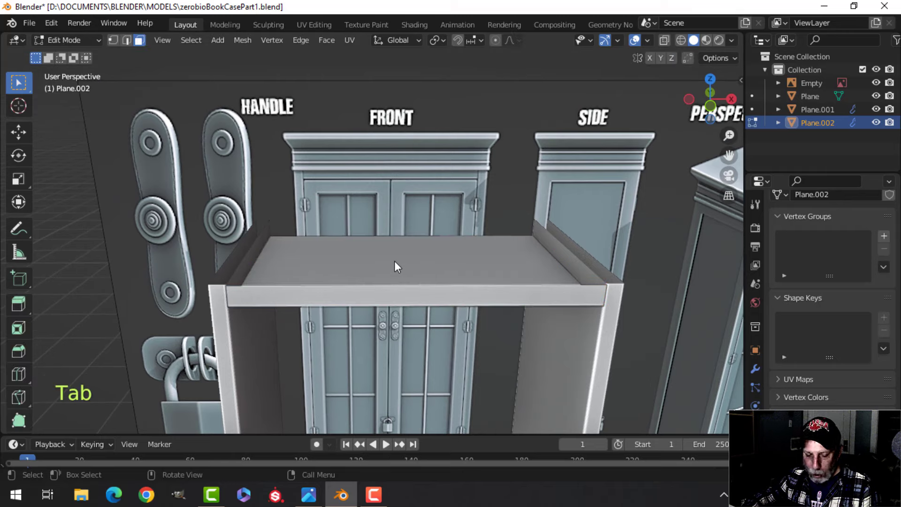
pyautogui.press('3')
pyautogui.click(387, 262)
pyautogui.scroll(-3, 397, 258)
pyautogui.moveTo(423, 283); pyautogui.dragTo(410, 279, button='middle')
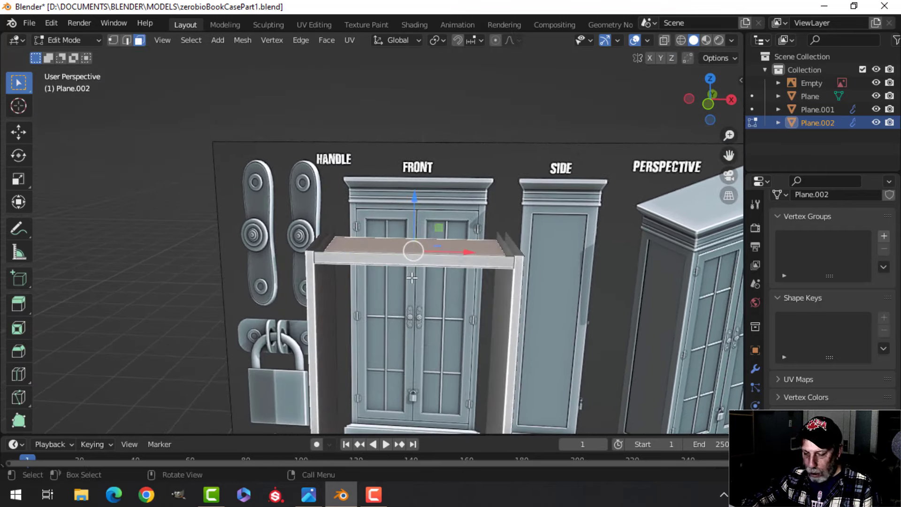
pyautogui.hotkey('shift', 'd')
pyautogui.rightClick(410, 222)
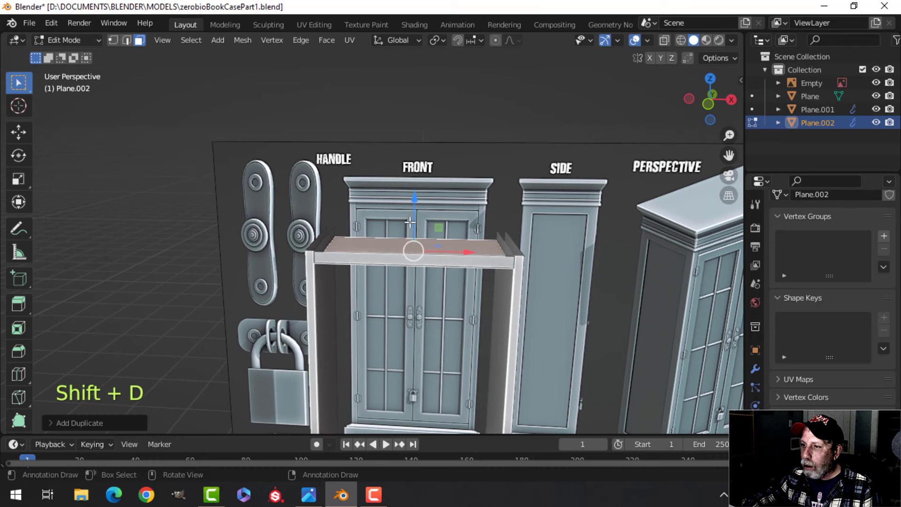
pyautogui.moveTo(416, 206); pyautogui.dragTo(415, 187)
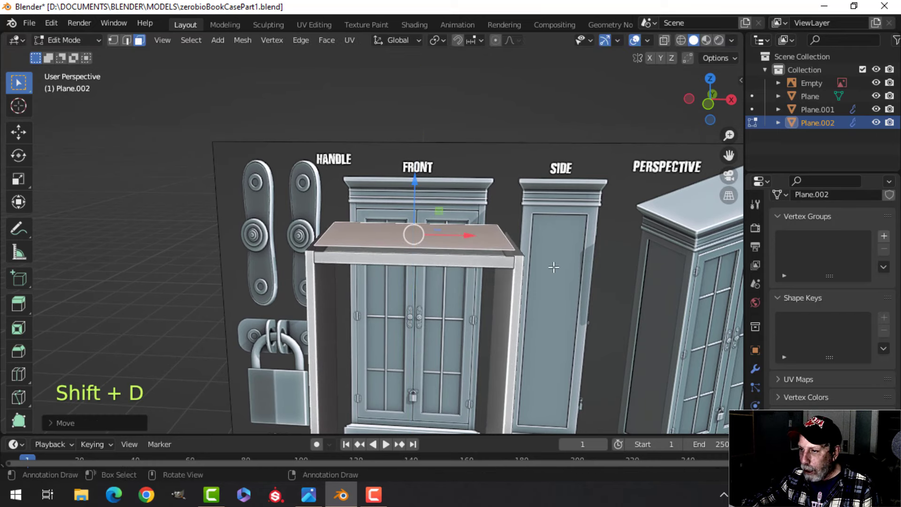
# - Separate the duplicated face into its own object and select it in Object Mode
pyautogui.press('p')
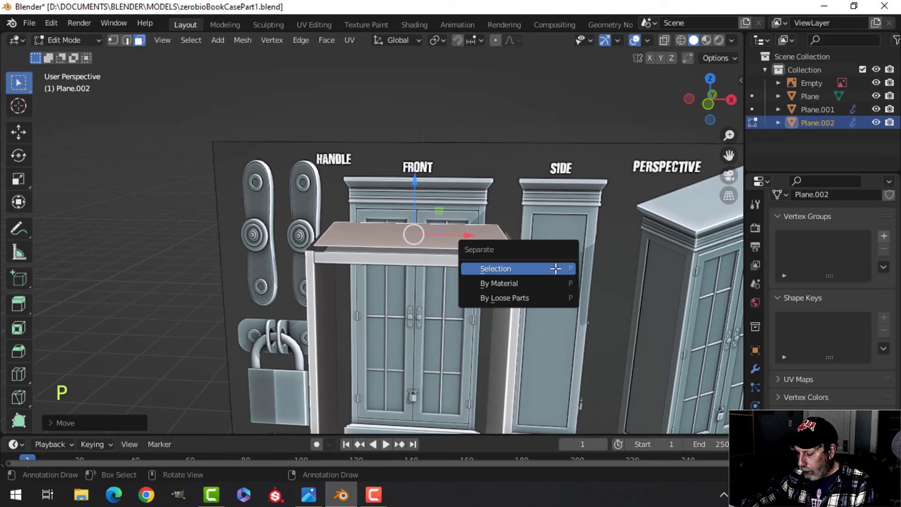
pyautogui.click(555, 268)
pyautogui.press('Tab')
pyautogui.click(493, 241)
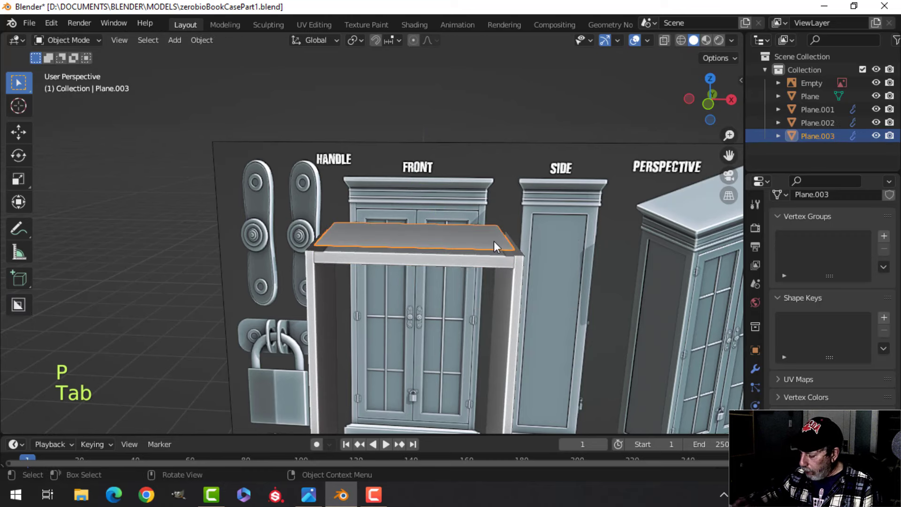
# - In front view, lower the whole separated face about 0.06 m to the top edge of the side panels
pyautogui.press('KP_1')
pyautogui.press('Tab')
pyautogui.press('a')
pyautogui.scroll(5, 467, 302)
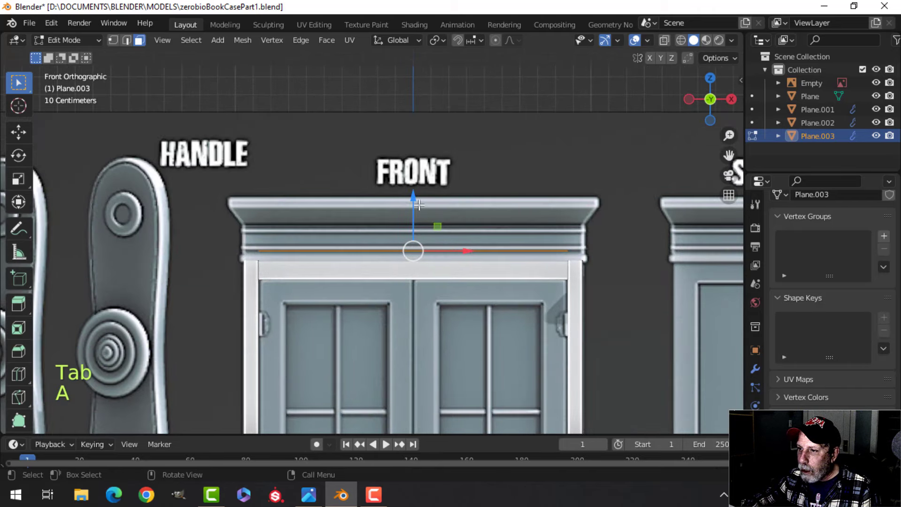
pyautogui.moveTo(413, 204); pyautogui.dragTo(413, 209)
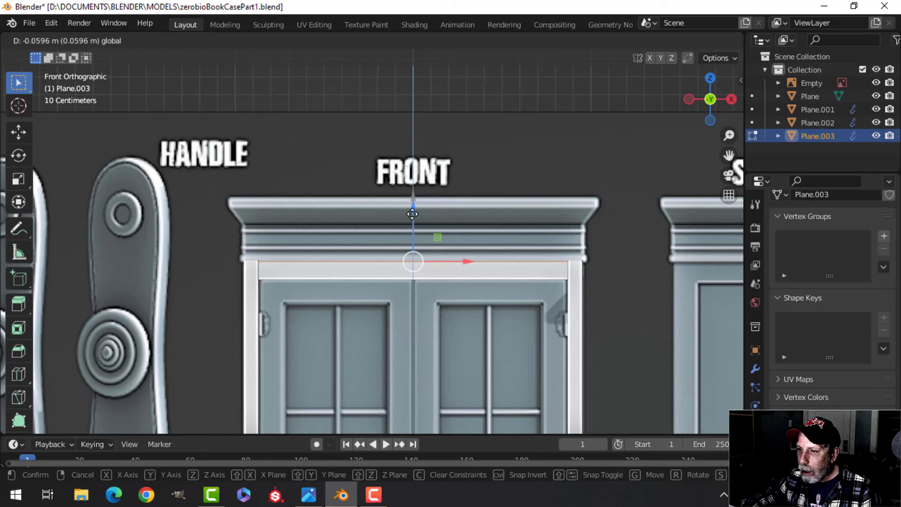
pyautogui.moveTo(411, 213); pyautogui.dragTo(412, 214)
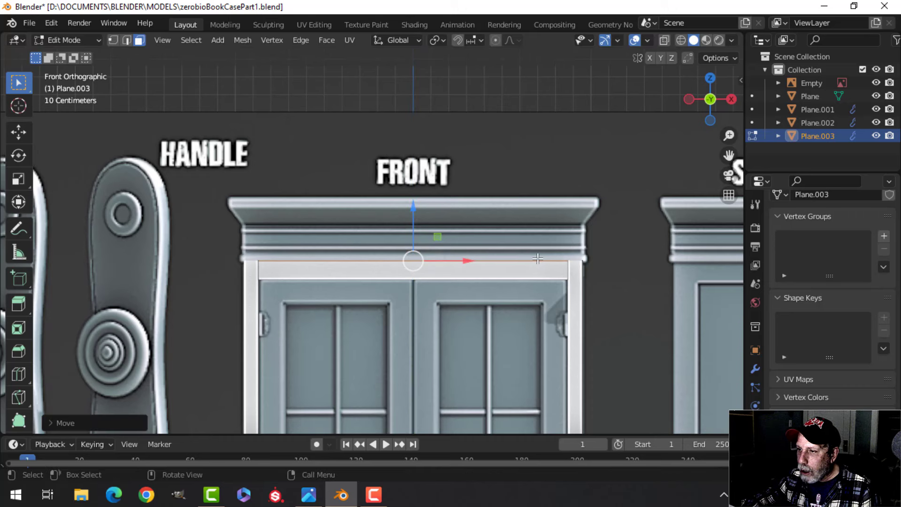
# - Scale the new face's vertices outward from its centre toward the outer edges of the side panels
pyautogui.press('s')
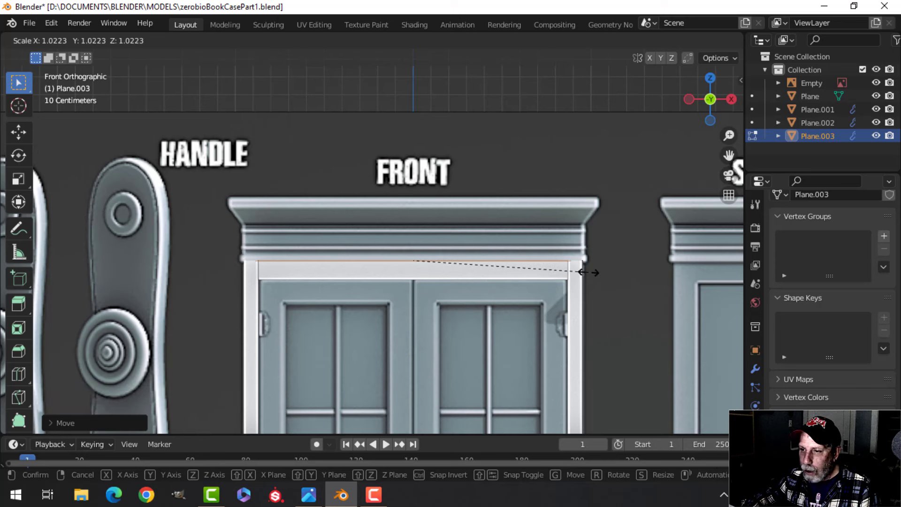
pyautogui.press('Escape')
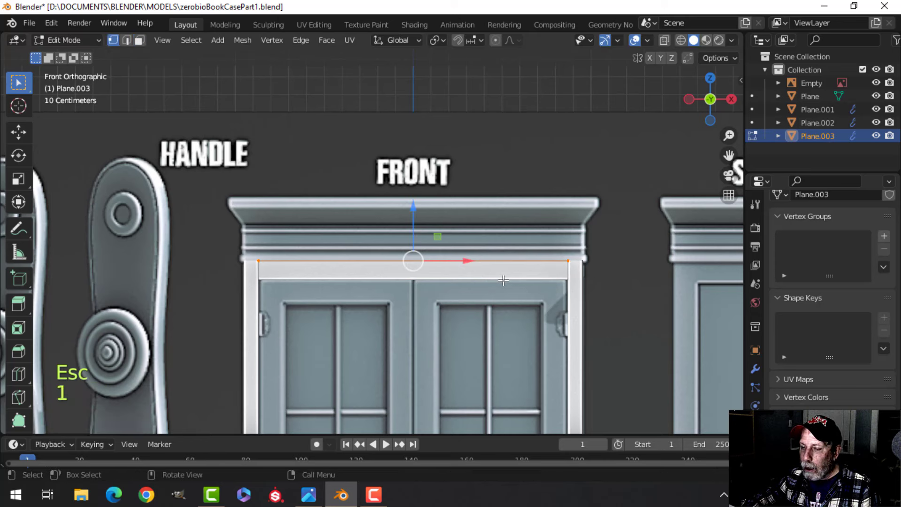
pyautogui.press('s')
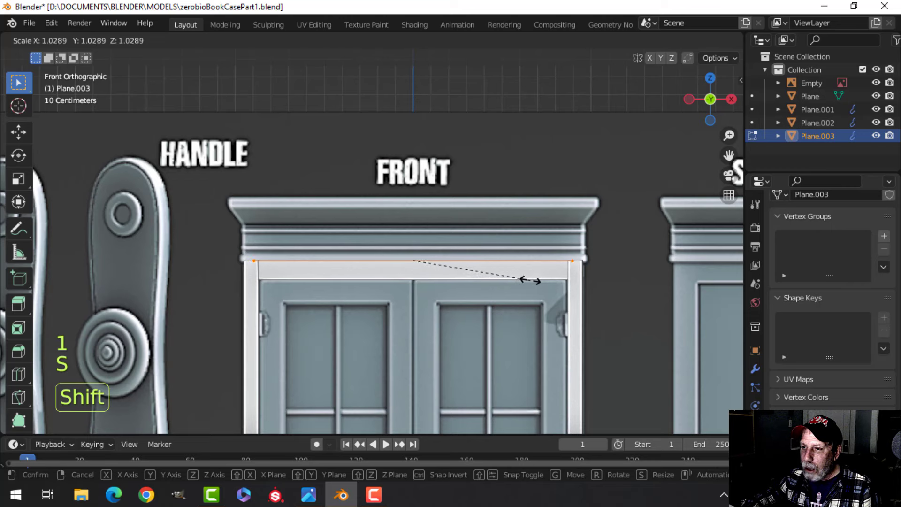
# - Scale the cornice base plane to the width of the reference's lowest moulding and adjust its overhang around the cabinet top
pyautogui.click(616, 282)
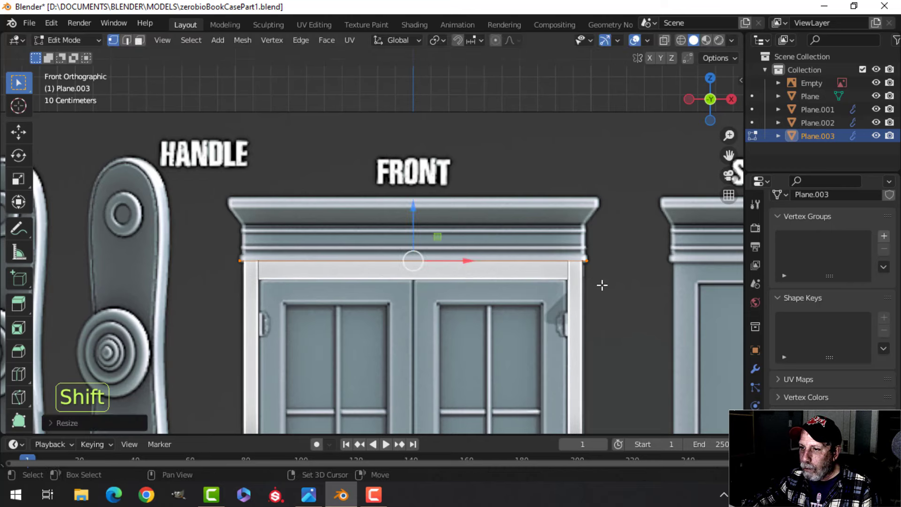
pyautogui.moveTo(599, 283); pyautogui.dragTo(514, 159, button='middle')
pyautogui.scroll(2, 470, 381)
pyautogui.moveTo(364, 125); pyautogui.dragTo(430, 207, button='middle')
pyautogui.press('s')
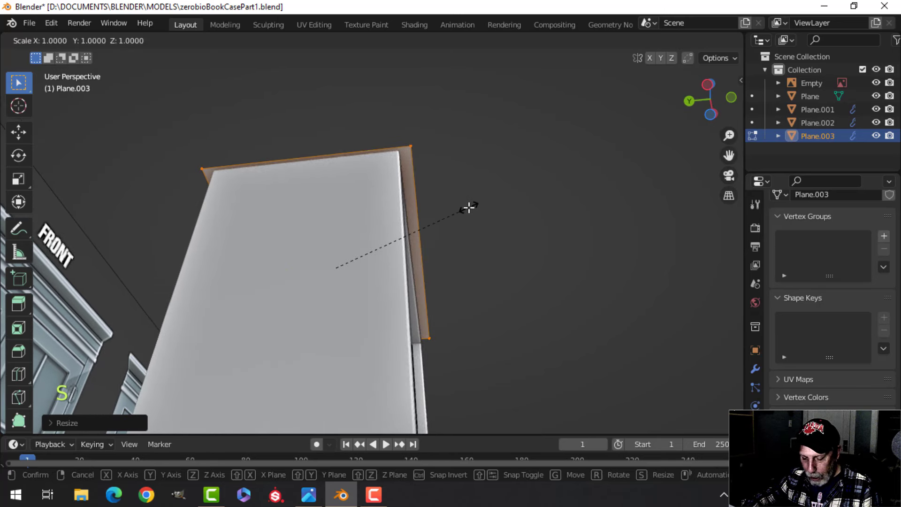
pyautogui.click(428, 221)
# - Extrude the base plane upward to the height of the lowest moulding in the front reference, checking the alignment in wireframe
pyautogui.moveTo(467, 200); pyautogui.dragTo(336, 303, button='middle')
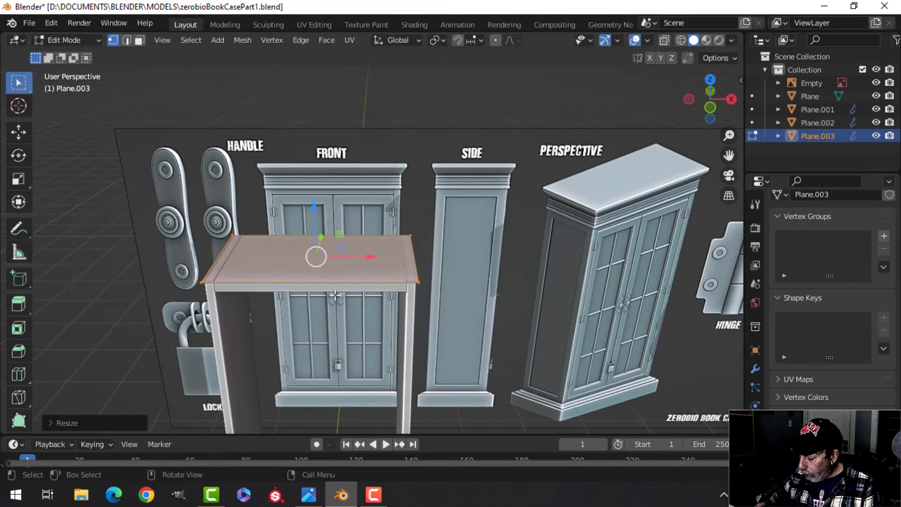
pyautogui.press('KP_1')
pyautogui.scroll(6, 335, 295)
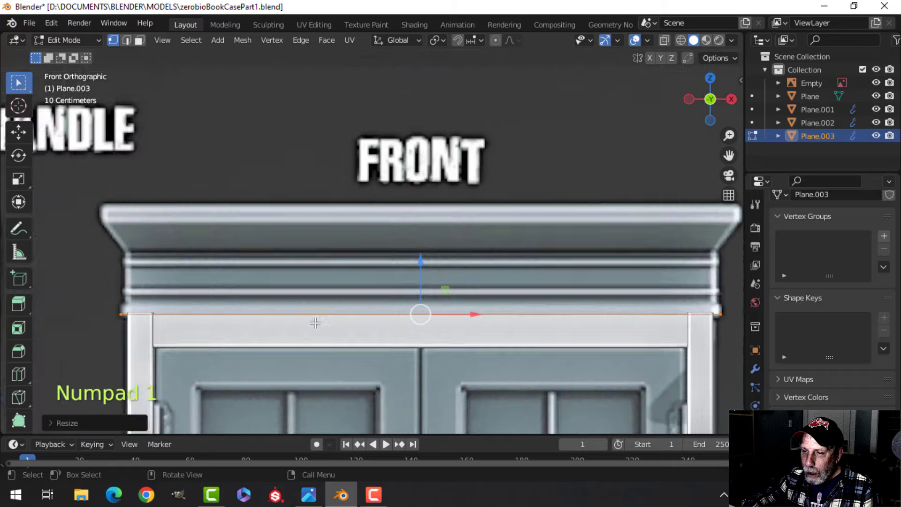
pyautogui.keyDown('shift'); pyautogui.moveTo(121, 333); pyautogui.dragTo(155, 300, button='middle'); pyautogui.keyUp('shift')
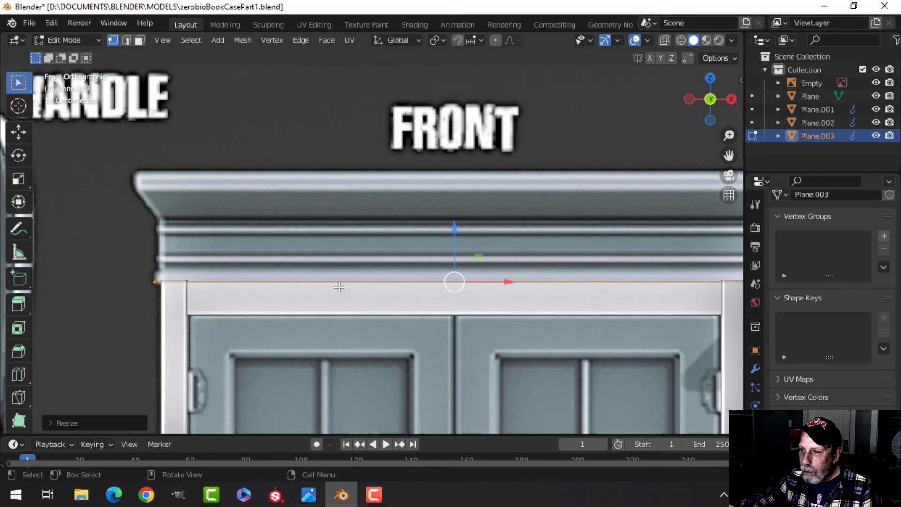
pyautogui.scroll(-2, 332, 288)
pyautogui.keyDown('shift'); pyautogui.moveTo(365, 288); pyautogui.dragTo(317, 282, button='middle'); pyautogui.keyUp('shift')
pyautogui.scroll(2, 330, 298)
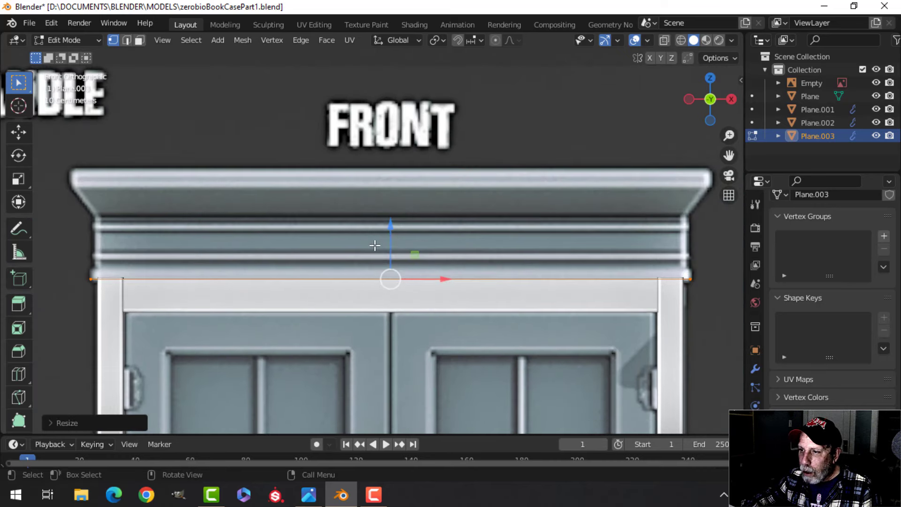
pyautogui.press('e')
pyautogui.moveTo(392, 226); pyautogui.dragTo(395, 214)
pyautogui.press('z')
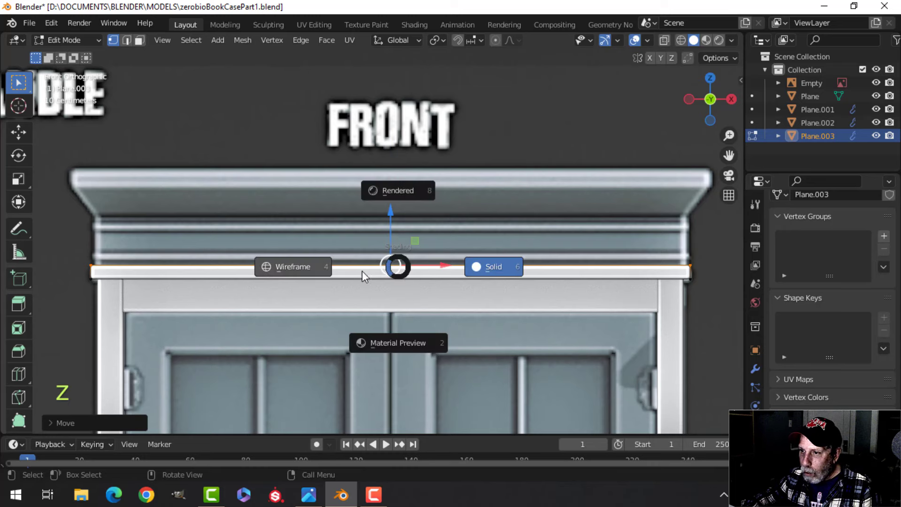
pyautogui.click(303, 272)
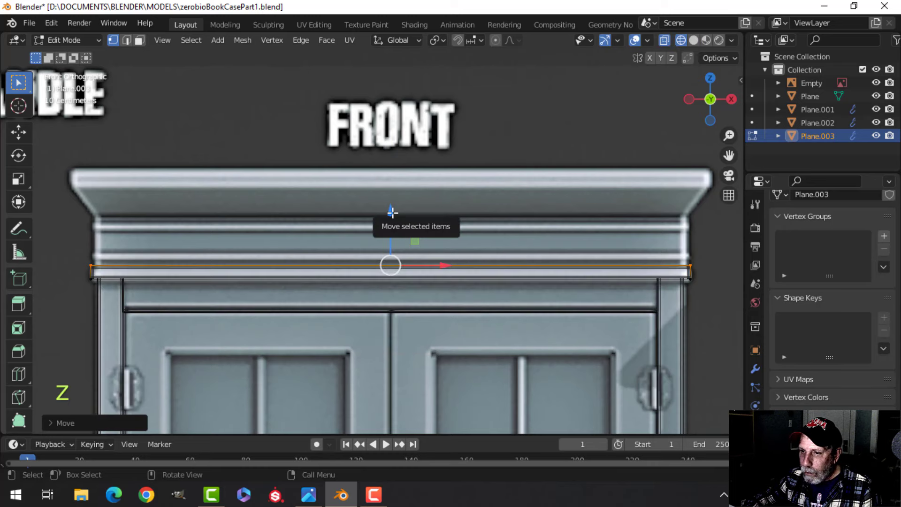
pyautogui.moveTo(393, 214); pyautogui.dragTo(392, 216)
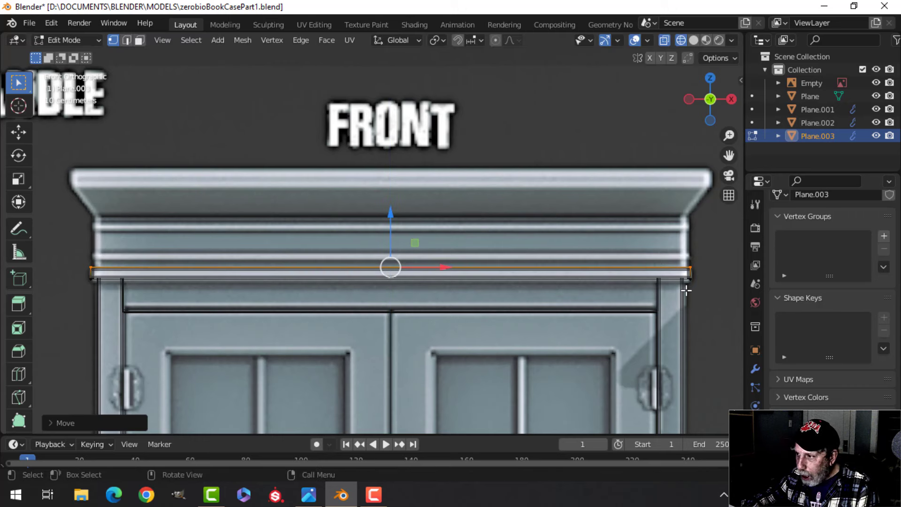
# - Inset the moulding's top face by about 0.01 m and scale it slightly to match the reference frieze width
pyautogui.press('i')
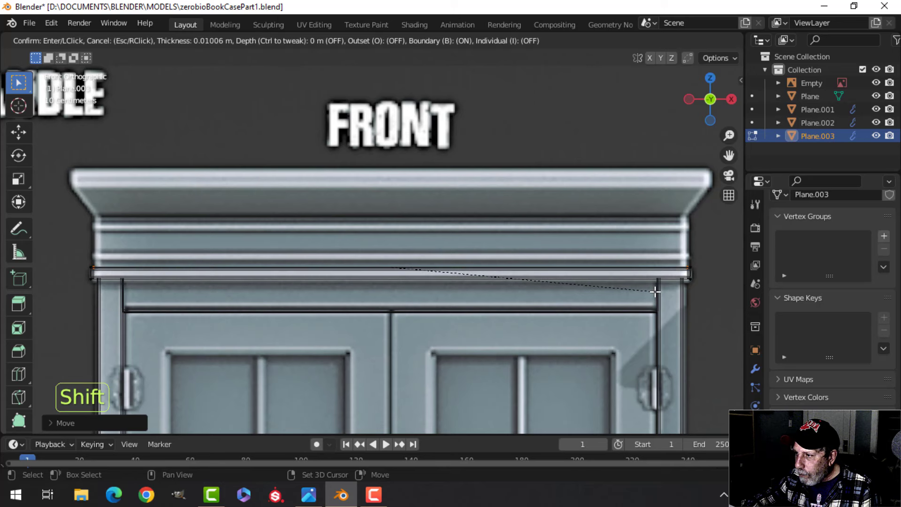
pyautogui.click(655, 292)
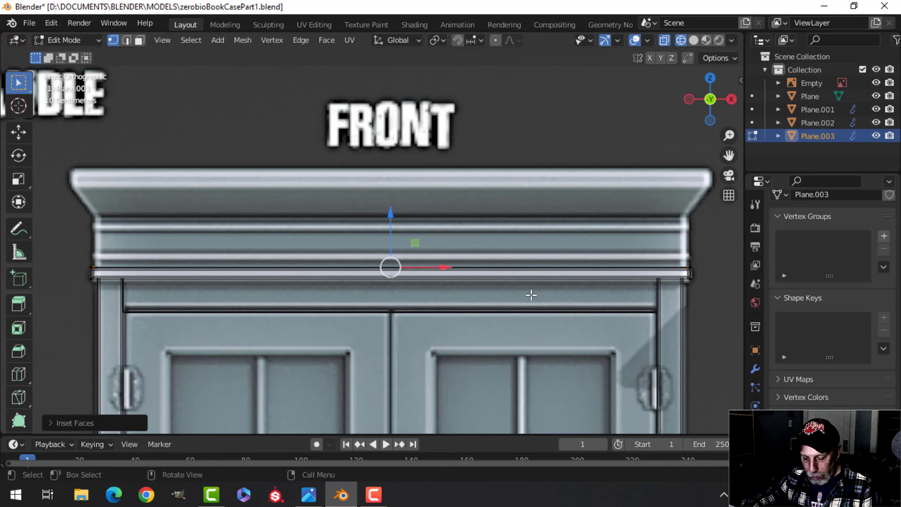
pyautogui.press('s')
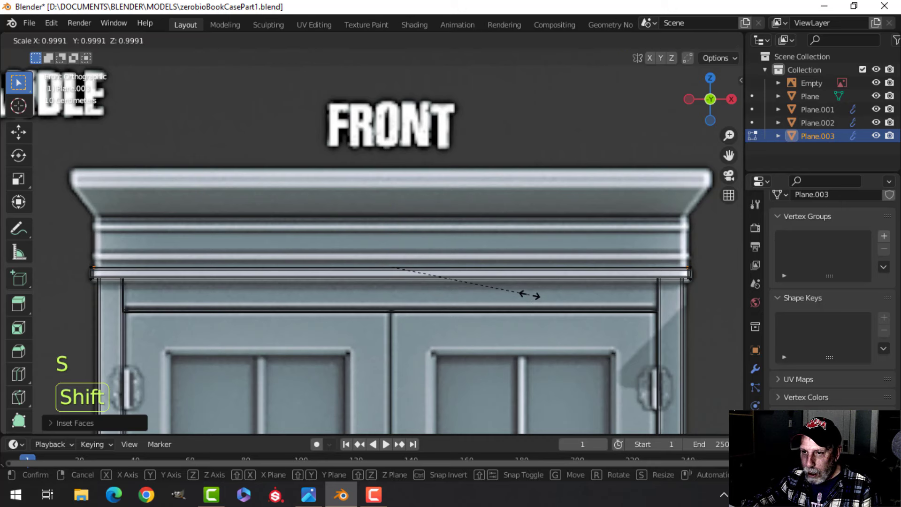
pyautogui.click(526, 295)
# - Extrude the inset face straight up to form the frieze, ending where the reference cornice starts to flare
pyautogui.press('e')
pyautogui.rightClick(454, 290)
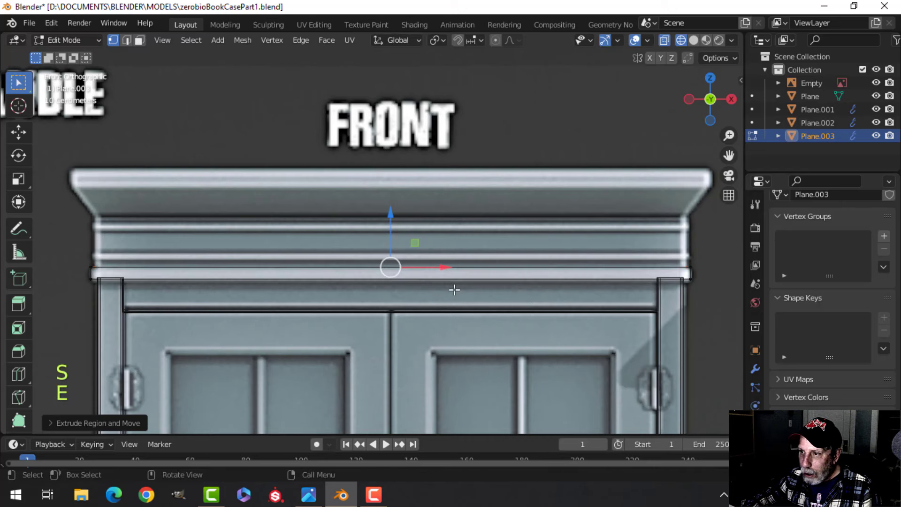
pyautogui.moveTo(392, 216); pyautogui.dragTo(283, 214)
pyautogui.scroll(-3, 292, 279)
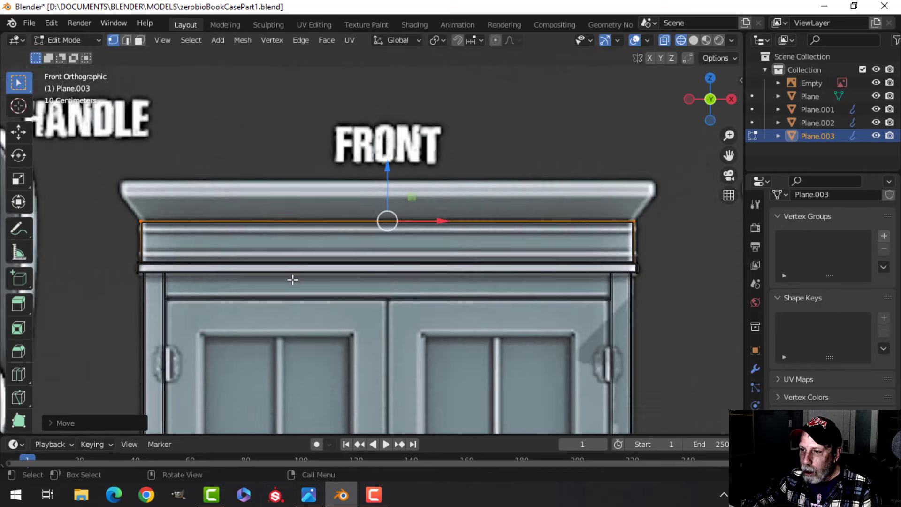
# - Extrude the frieze's top face upward and scale it outward to form the flared cornice section of the reference
pyautogui.keyDown('shift'); pyautogui.moveTo(391, 273); pyautogui.dragTo(369, 303, button='middle'); pyautogui.keyUp('shift')
pyautogui.press('e')
pyautogui.rightClick(369, 304)
pyautogui.moveTo(362, 216); pyautogui.dragTo(360, 194)
pyautogui.press('s')
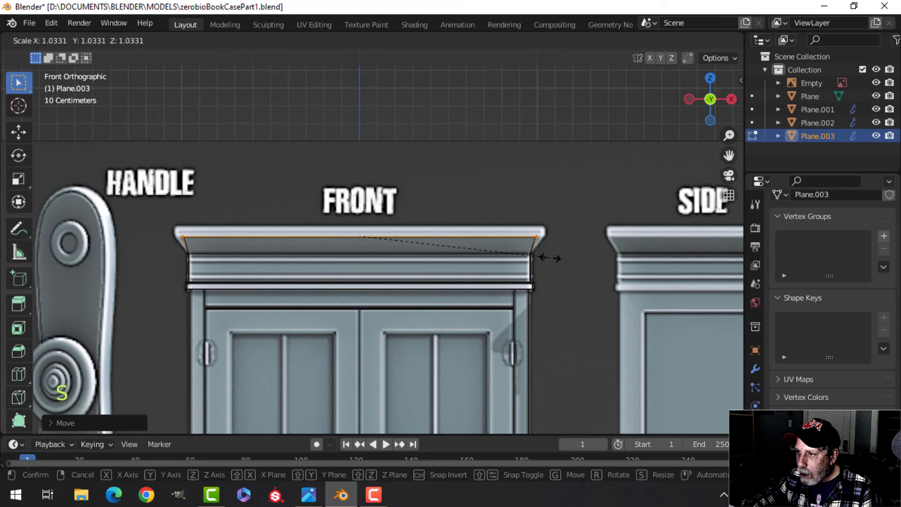
pyautogui.click(558, 261)
# - Extrude the flared top straight up to the reference's upper edge as a flat cap and restore solid shading
pyautogui.keyDown('shift'); pyautogui.moveTo(403, 293); pyautogui.dragTo(405, 327, button='middle'); pyautogui.keyUp('shift')
pyautogui.press('e')
pyautogui.rightClick(396, 305)
pyautogui.moveTo(366, 219); pyautogui.dragTo(366, 211)
pyautogui.press('z')
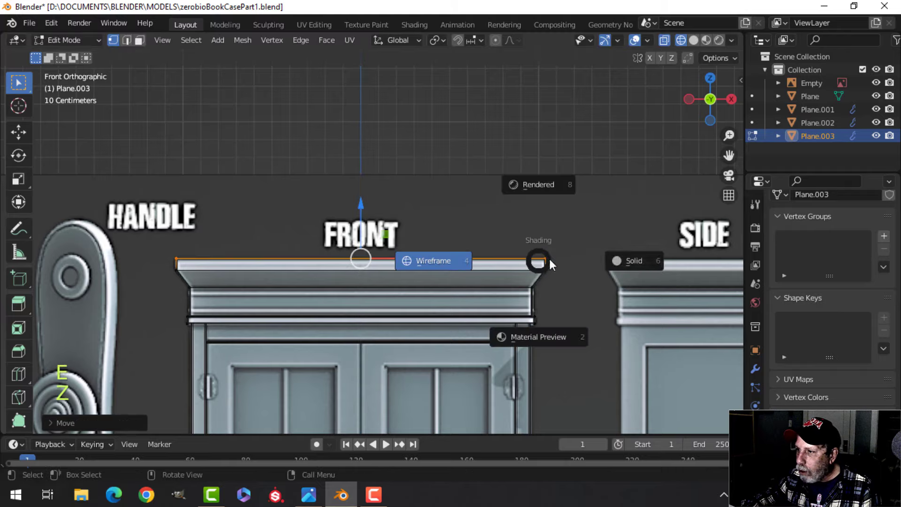
pyautogui.click(603, 264)
# - Return to Object Mode and remove the Bevel modifier from the cornice object
pyautogui.scroll(-3, 563, 272)
pyautogui.moveTo(409, 300)
pyautogui.mouseDown(button='middle')
pyautogui.moveTo(467, 348)
pyautogui.moveTo(427, 295)
pyautogui.moveTo(384, 308)
pyautogui.moveTo(372, 323)
pyautogui.moveTo(344, 281)
pyautogui.moveTo(398, 322)
pyautogui.moveTo(370, 298)
pyautogui.moveTo(298, 280)
pyautogui.moveTo(291, 230)
pyautogui.moveTo(488, 314)
pyautogui.moveTo(483, 291)
pyautogui.moveTo(492, 303)
pyautogui.moveTo(455, 319)
pyautogui.moveTo(402, 309)
pyautogui.moveTo(444, 303)
pyautogui.moveTo(470, 320)
pyautogui.moveTo(396, 378)
pyautogui.moveTo(407, 400)
pyautogui.moveTo(380, 277)
pyautogui.moveTo(409, 340)
pyautogui.moveTo(386, 279)
pyautogui.moveTo(408, 318)
pyautogui.moveTo(412, 297)
pyautogui.moveTo(435, 320)
pyautogui.moveTo(423, 308)
pyautogui.moveTo(430, 266)
pyautogui.mouseUp(button='middle')
pyautogui.press('Tab')
pyautogui.hotkey('alt', 'a')
pyautogui.click(434, 267)
pyautogui.click(755, 369)
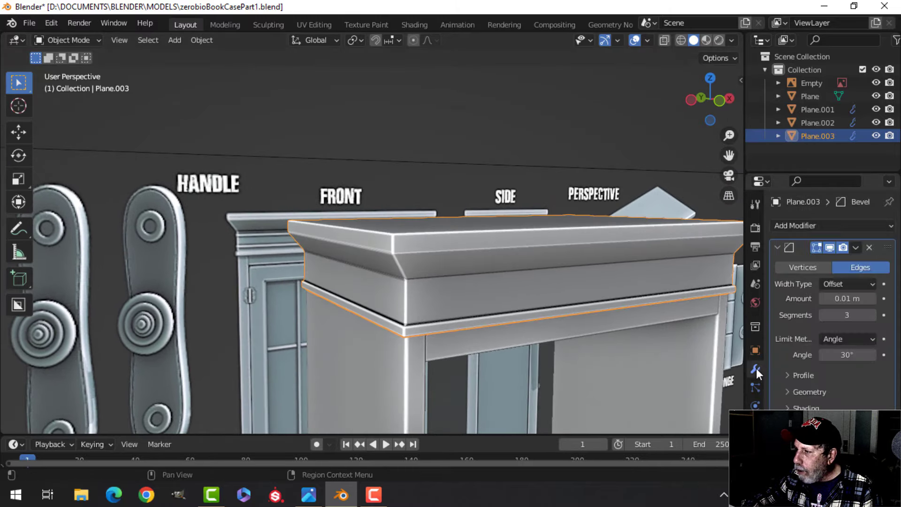
pyautogui.click(870, 248)
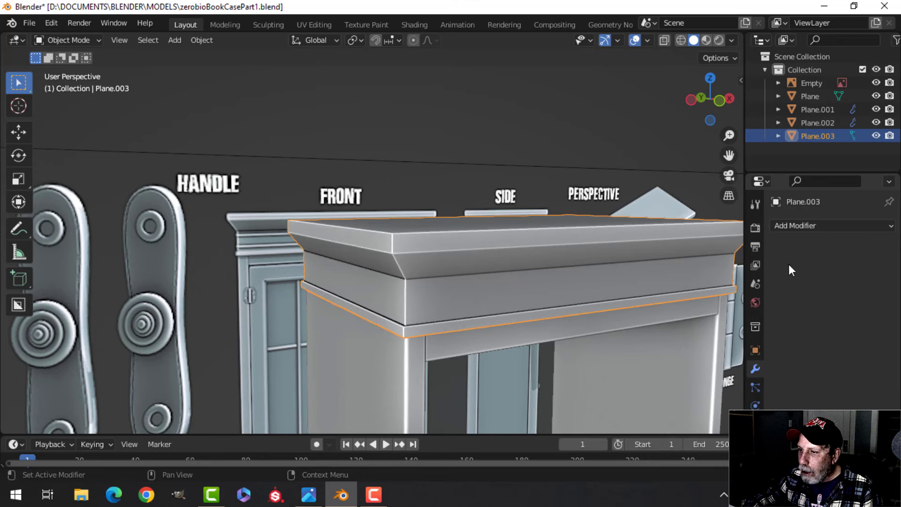
# - Select the whole cornice mesh in Edit Mode and enable the Face Orientation overlay
pyautogui.moveTo(428, 320); pyautogui.dragTo(423, 315, button='middle')
pyautogui.press('Tab')
pyautogui.press('a')
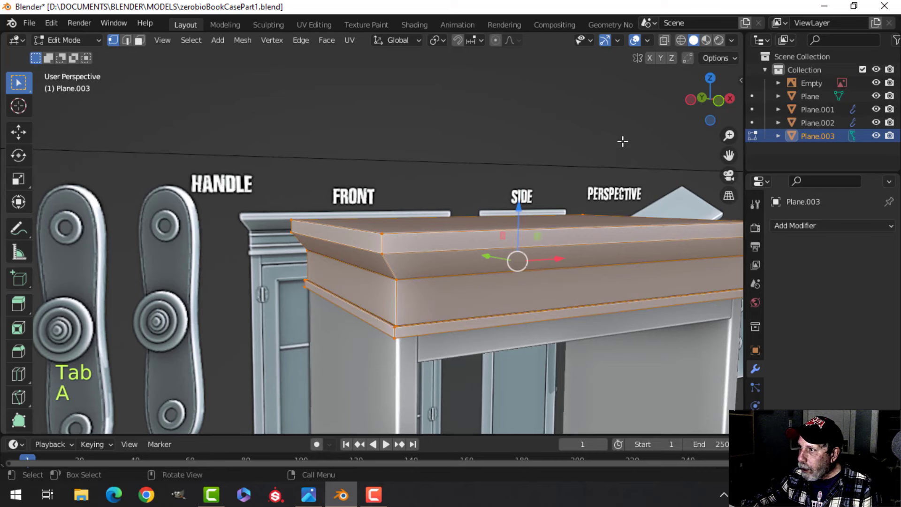
pyautogui.click(648, 40)
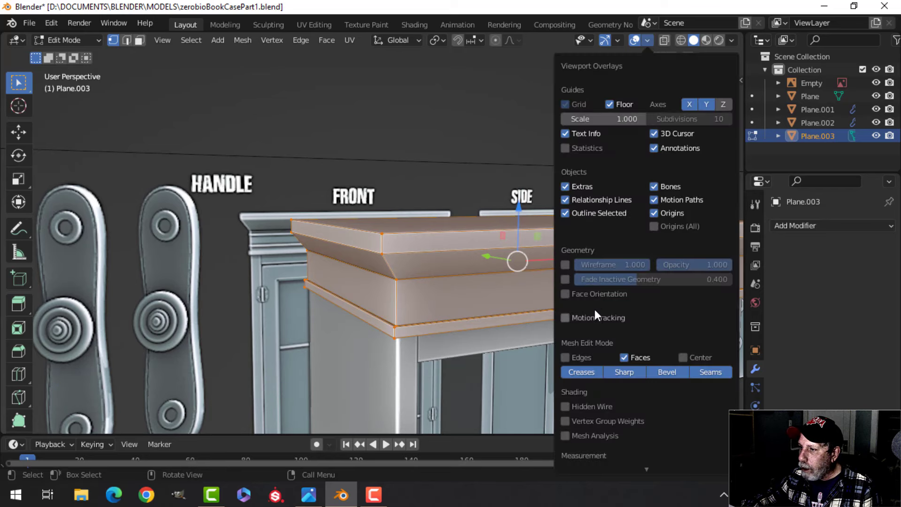
pyautogui.click(565, 294)
# - Recalculate the normals outward on all faces of the cabinet body and the front frame together
pyautogui.scroll(-2, 375, 372)
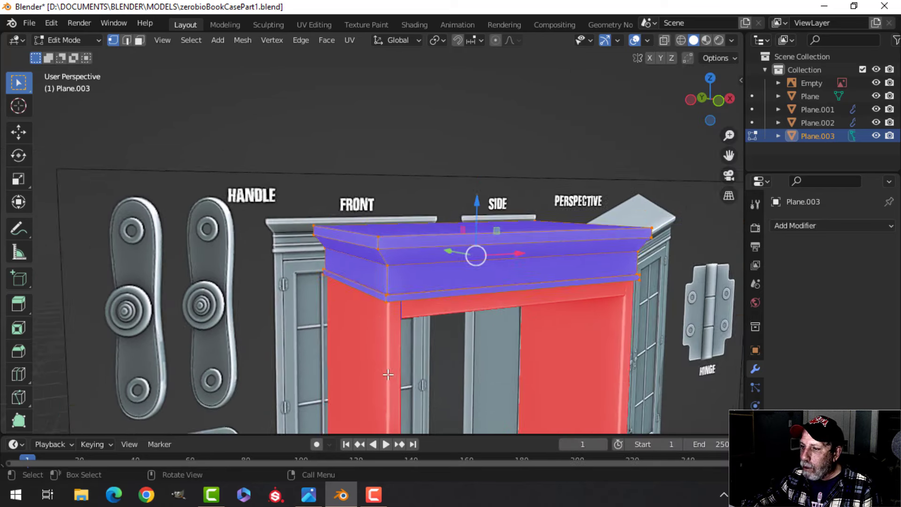
pyautogui.keyDown('shift'); pyautogui.moveTo(389, 373); pyautogui.dragTo(360, 296, button='middle'); pyautogui.keyUp('shift')
pyautogui.press('Tab')
pyautogui.click(358, 261)
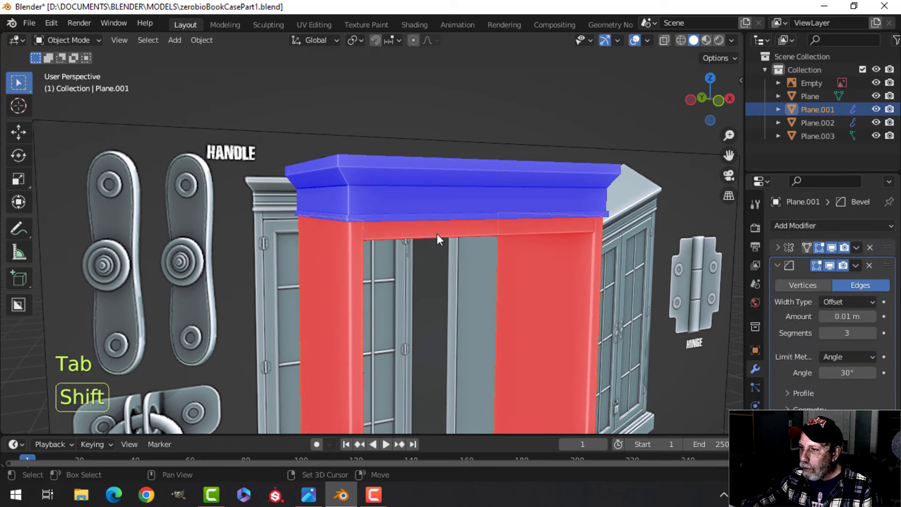
pyautogui.keyDown('shift'); pyautogui.click(437, 233); pyautogui.keyUp('shift')
pyautogui.press('Tab')
pyautogui.press('a')
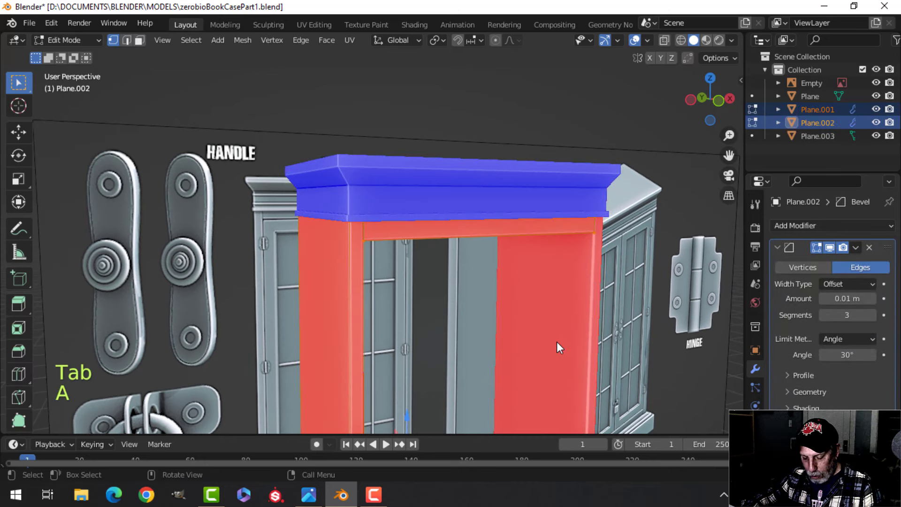
pyautogui.hotkey('alt', 'n')
pyautogui.click(516, 275)
pyautogui.scroll(-2, 501, 329)
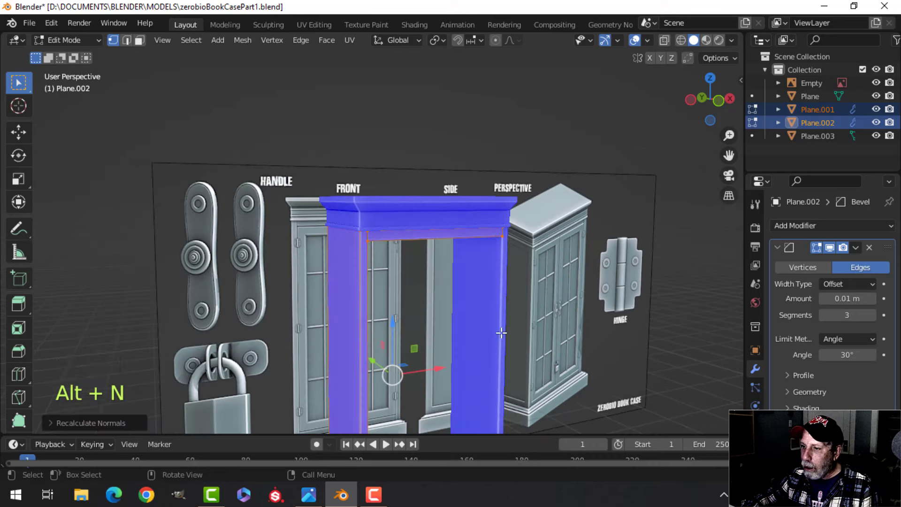
# - Leave Edit Mode, deselect everything and disable the Face Orientation overlay
pyautogui.keyDown('shift'); pyautogui.moveTo(501, 328); pyautogui.dragTo(453, 201, button='middle'); pyautogui.keyUp('shift')
pyautogui.scroll(-2, 420, 280)
pyautogui.keyDown('shift'); pyautogui.moveTo(421, 280); pyautogui.dragTo(423, 298, button='middle'); pyautogui.keyUp('shift')
pyautogui.scroll(3, 424, 217)
pyautogui.press('Tab')
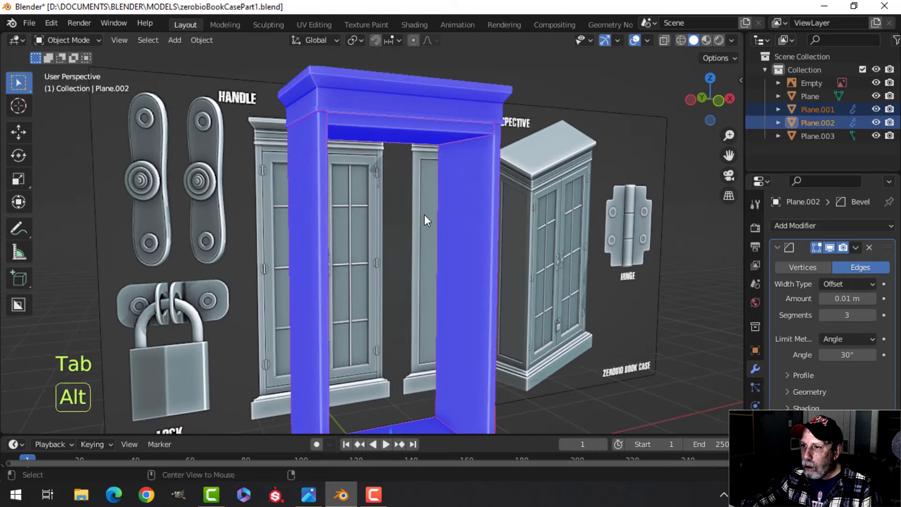
pyautogui.hotkey('alt', 'a')
pyautogui.keyDown('shift'); pyautogui.moveTo(424, 223); pyautogui.dragTo(439, 284, button='middle'); pyautogui.keyUp('shift')
pyautogui.click(647, 40)
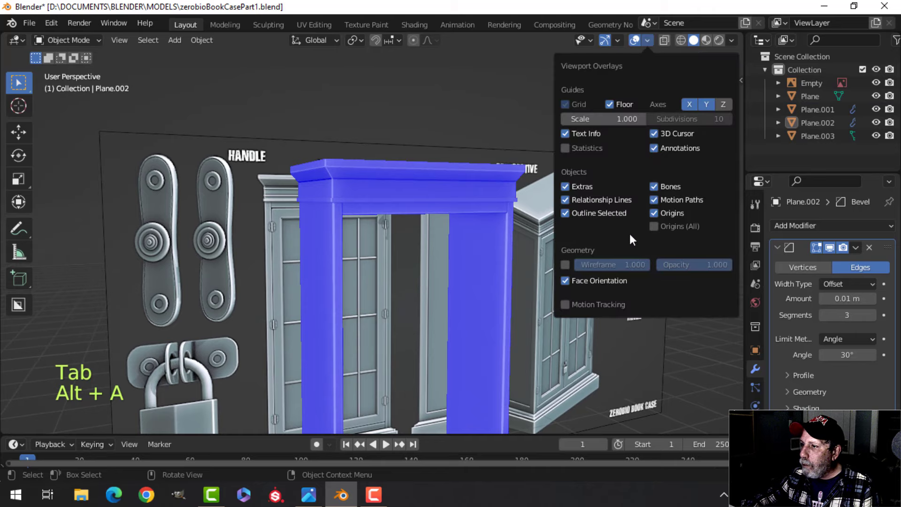
pyautogui.click(603, 281)
# - Bevel the cornice's vertical corner edges with 2 segments and a width of about 0.013 m
pyautogui.scroll(3, 389, 270)
pyautogui.moveTo(389, 270)
pyautogui.keyDown('shift'); pyautogui.mouseDown(button='middle')
pyautogui.moveTo(397, 302)
pyautogui.moveTo(366, 288)
pyautogui.moveTo(424, 311)
pyautogui.moveTo(381, 283)
pyautogui.moveTo(398, 264)
pyautogui.mouseUp(button='middle'); pyautogui.keyUp('shift')
pyautogui.click(398, 262)
pyautogui.press('Tab')
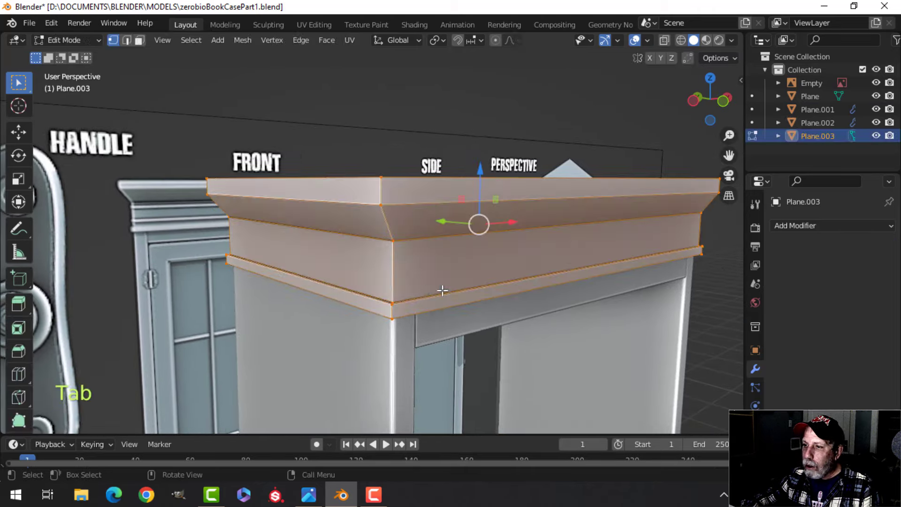
pyautogui.hotkey('alt', 'a')
pyautogui.moveTo(432, 298); pyautogui.dragTo(439, 308, button='middle')
pyautogui.press('2')
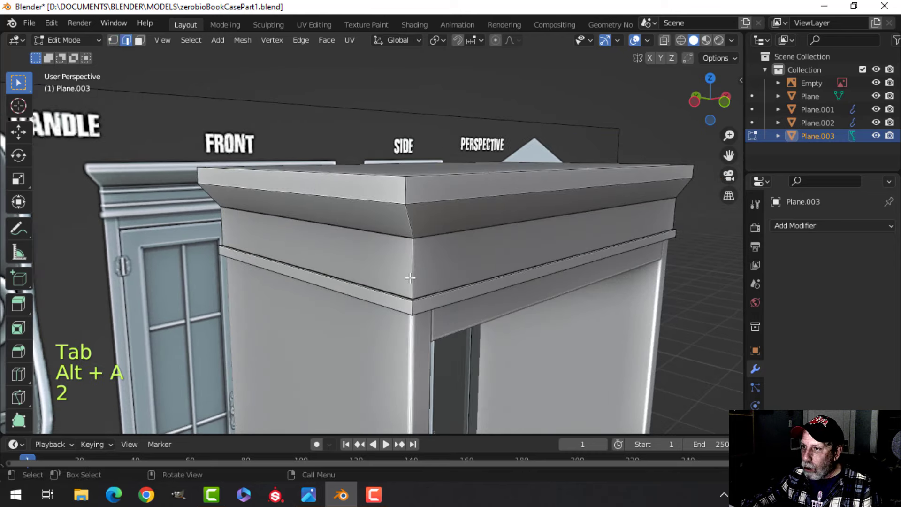
pyautogui.keyDown('alt'); pyautogui.keyDown('shift'); pyautogui.click(412, 270); pyautogui.keyUp('shift'); pyautogui.keyUp('alt')
pyautogui.moveTo(412, 271); pyautogui.dragTo(313, 299, button='middle')
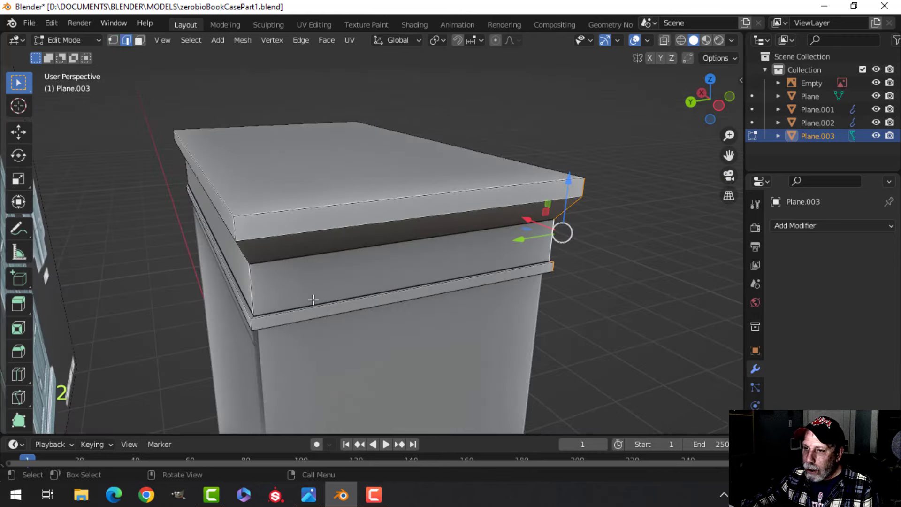
pyautogui.moveTo(256, 277); pyautogui.dragTo(551, 310, button='middle')
pyautogui.hotkey('ctrl', 'b')
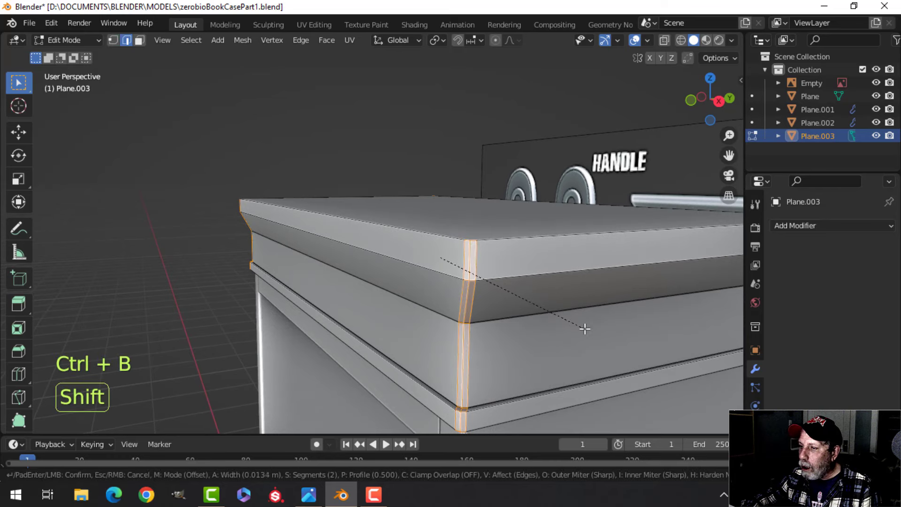
pyautogui.click(592, 333)
# - Bevel the upper and lower edge loops of the cornice's lowest moulding with 2 segments, about 0.011 m wide
pyautogui.hotkey('alt', 'a')
pyautogui.keyDown('shift'); pyautogui.moveTo(523, 342); pyautogui.dragTo(402, 223, button='middle'); pyautogui.keyUp('shift')
pyautogui.scroll(1, 488, 312)
pyautogui.keyDown('alt'); pyautogui.keyDown('shift'); pyautogui.click(369, 134); pyautogui.keyUp('shift'); pyautogui.keyUp('alt')
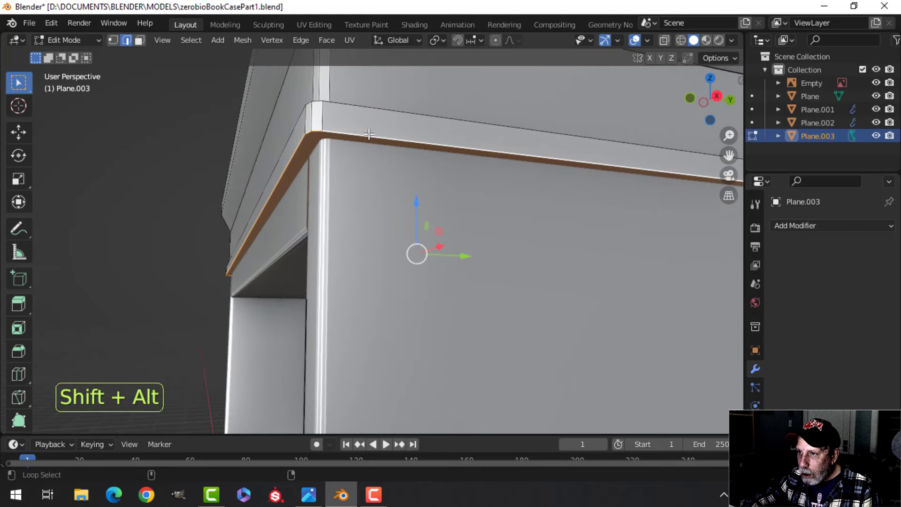
pyautogui.moveTo(388, 172); pyautogui.dragTo(383, 357, button='middle')
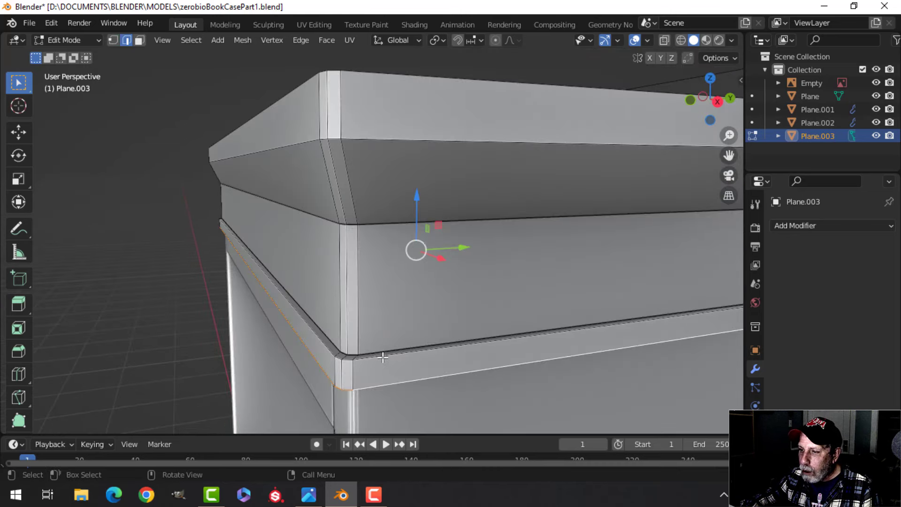
pyautogui.keyDown('alt'); pyautogui.keyDown('shift'); pyautogui.click(382, 357); pyautogui.keyUp('shift'); pyautogui.keyUp('alt')
pyautogui.keyDown('shift'); pyautogui.moveTo(461, 359); pyautogui.dragTo(460, 346, button='middle'); pyautogui.keyUp('shift')
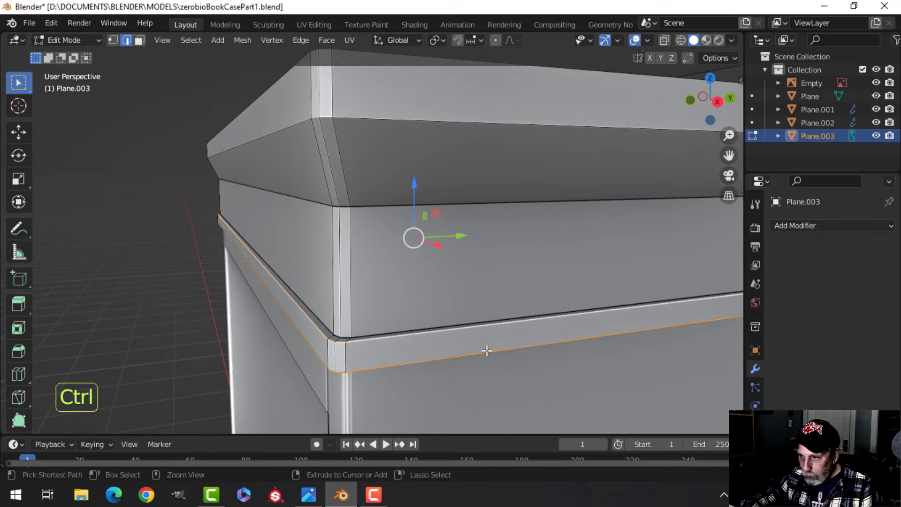
pyautogui.hotkey('ctrl', 'b')
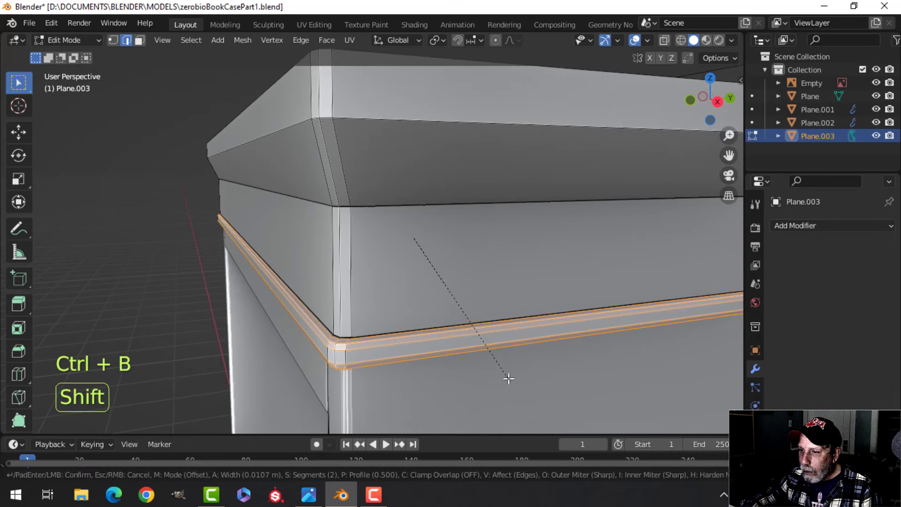
pyautogui.click(511, 381)
pyautogui.press('Tab')
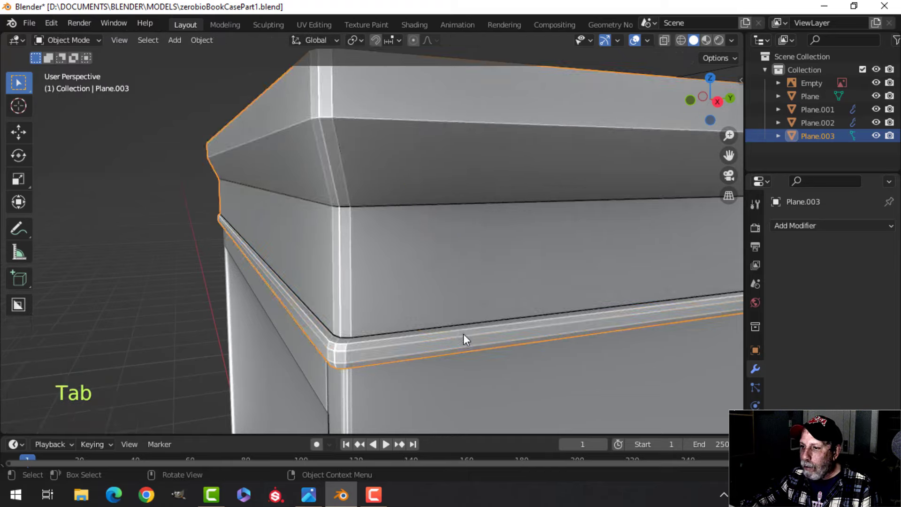
# - Bevel the upper and lower edge loops of the cornice's topmost band with 2 segments
pyautogui.moveTo(463, 333); pyautogui.dragTo(364, 231, button='middle')
pyautogui.hotkey('alt', 'a')
pyautogui.keyDown('shift'); pyautogui.moveTo(312, 226); pyautogui.dragTo(351, 257, button='middle'); pyautogui.keyUp('shift')
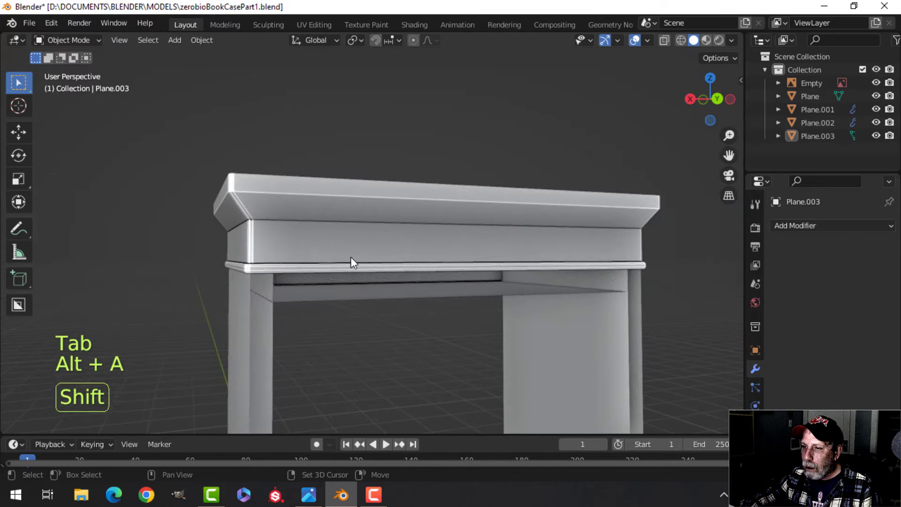
pyautogui.scroll(3, 329, 251)
pyautogui.keyDown('shift'); pyautogui.moveTo(291, 239); pyautogui.dragTo(355, 277, button='middle'); pyautogui.keyUp('shift')
pyautogui.click(300, 252)
pyautogui.press('Tab')
pyautogui.moveTo(300, 259); pyautogui.dragTo(360, 233, button='middle')
pyautogui.hotkey('alt', 'a')
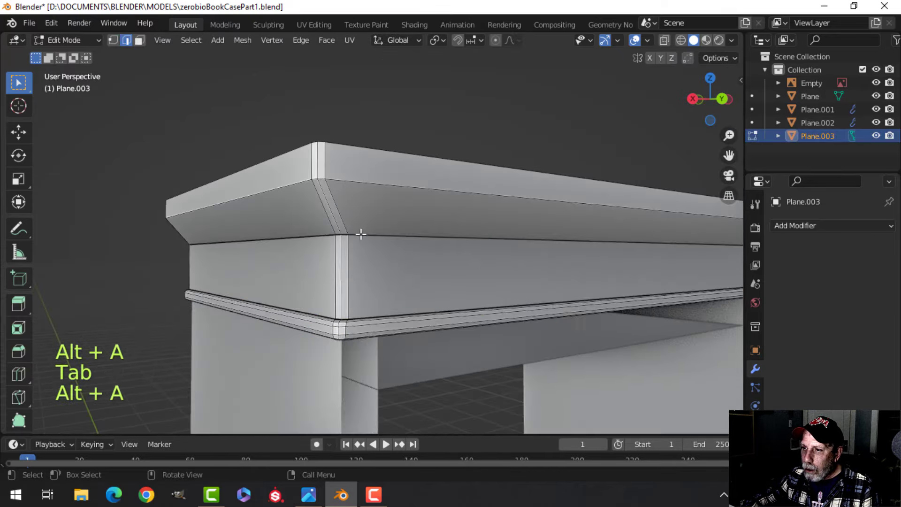
pyautogui.moveTo(355, 178); pyautogui.dragTo(368, 261, button='middle')
pyautogui.keyDown('alt'); pyautogui.keyDown('shift'); pyautogui.click(382, 264); pyautogui.keyUp('shift'); pyautogui.keyUp('alt')
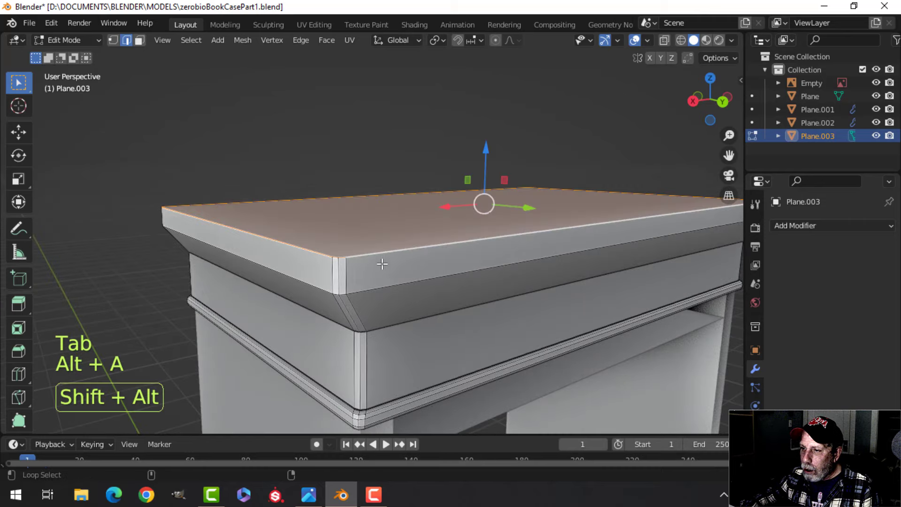
pyautogui.keyDown('alt'); pyautogui.keyDown('shift'); pyautogui.click(376, 291); pyautogui.keyUp('shift'); pyautogui.keyUp('alt')
pyautogui.hotkey('ctrl', 'b')
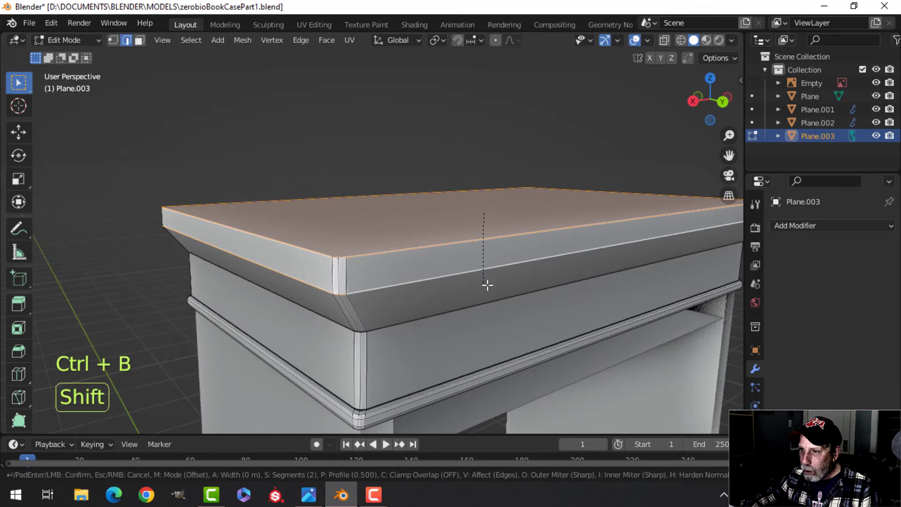
pyautogui.click(505, 308)
# - Bevel the edge loop where the cornice's slope meets the vertical frieze, leave Edit Mode and deselect everything
pyautogui.moveTo(505, 310); pyautogui.dragTo(350, 257, button='middle')
pyautogui.hotkey('alt', 'a')
pyautogui.keyDown('alt'); pyautogui.keyDown('shift'); pyautogui.click(354, 259); pyautogui.keyUp('shift'); pyautogui.keyUp('alt')
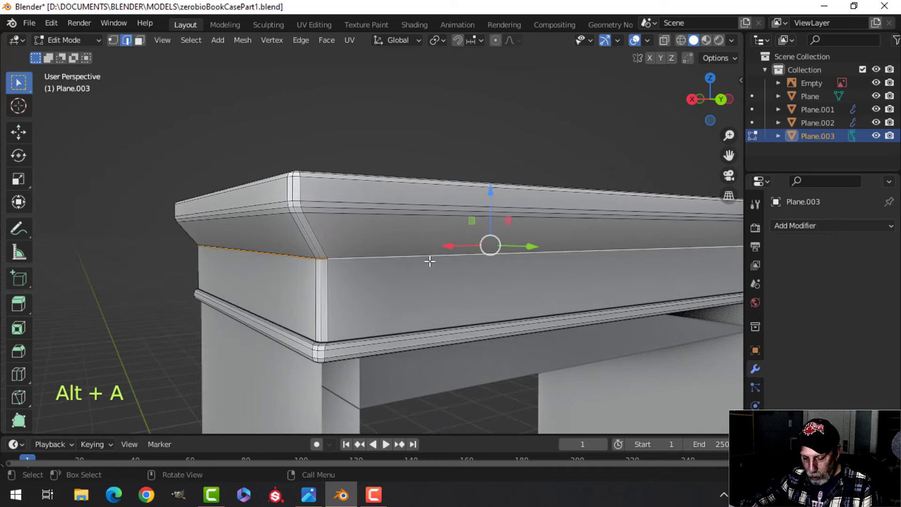
pyautogui.hotkey('ctrl', 'b')
pyautogui.keyDown('shift'); pyautogui.click(412, 295); pyautogui.keyUp('shift')
pyautogui.press('Tab')
pyautogui.scroll(3, 386, 315)
pyautogui.hotkey('alt', 'a')
pyautogui.scroll(-3, 371, 321)
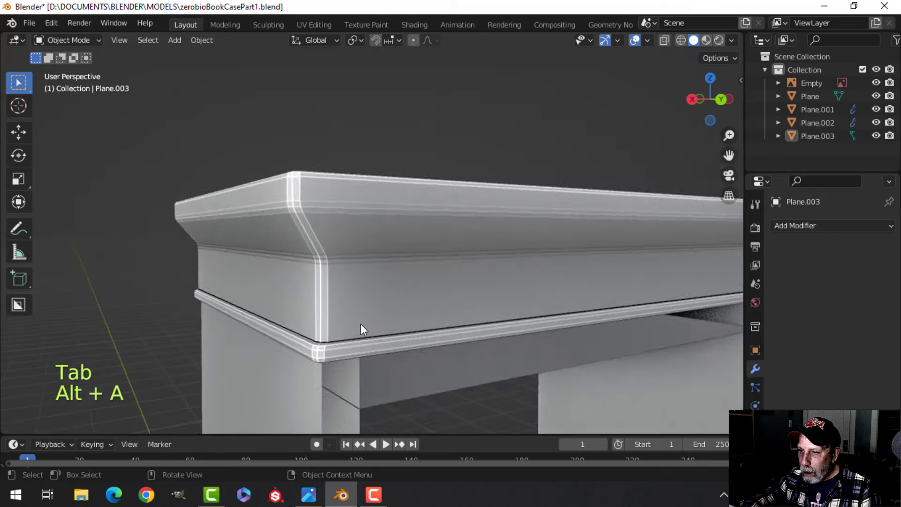
# - Return to Edit Mode on the cornice and show it in wireframe from the front against the reference
pyautogui.moveTo(361, 269); pyautogui.dragTo(418, 275, button='middle')
pyautogui.press('Tab')
pyautogui.hotkey('alt', 'a')
pyautogui.scroll(-3, 410, 298)
pyautogui.press('KP_1')
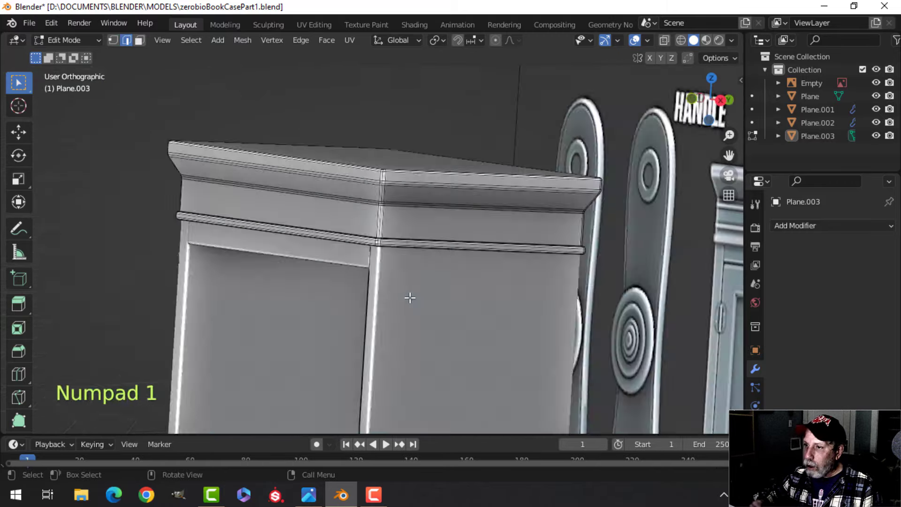
pyautogui.press('z')
pyautogui.click(317, 300)
pyautogui.scroll(-2, 282, 291)
pyautogui.keyDown('shift'); pyautogui.moveTo(246, 287); pyautogui.dragTo(358, 292, button='middle'); pyautogui.keyUp('shift')
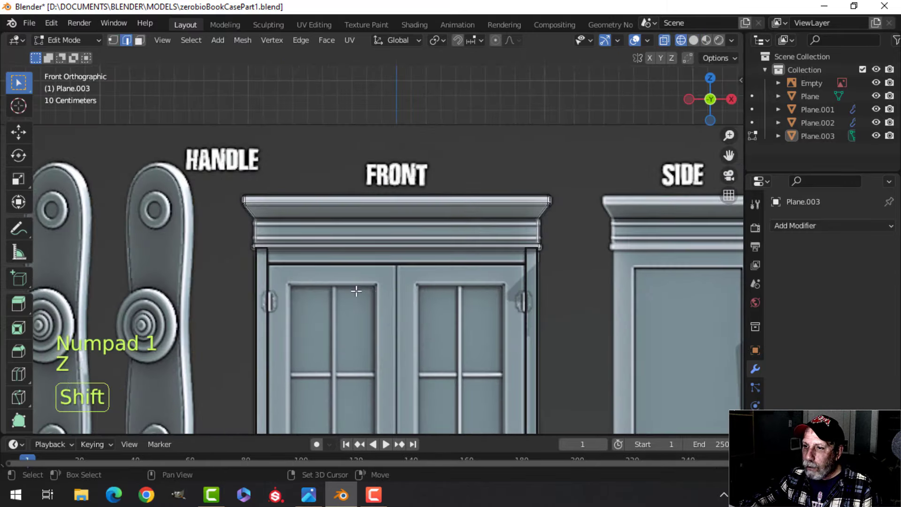
# - Add a centred horizontal loop cut around the frieze and bevel it with 1 segment, about 0.055 m wide, into two loops
pyautogui.scroll(3, 329, 277)
pyautogui.keyDown('shift'); pyautogui.moveTo(287, 256); pyautogui.dragTo(325, 268, button='middle'); pyautogui.keyUp('shift')
pyautogui.scroll(2, 324, 263)
pyautogui.scroll(-1, 299, 264)
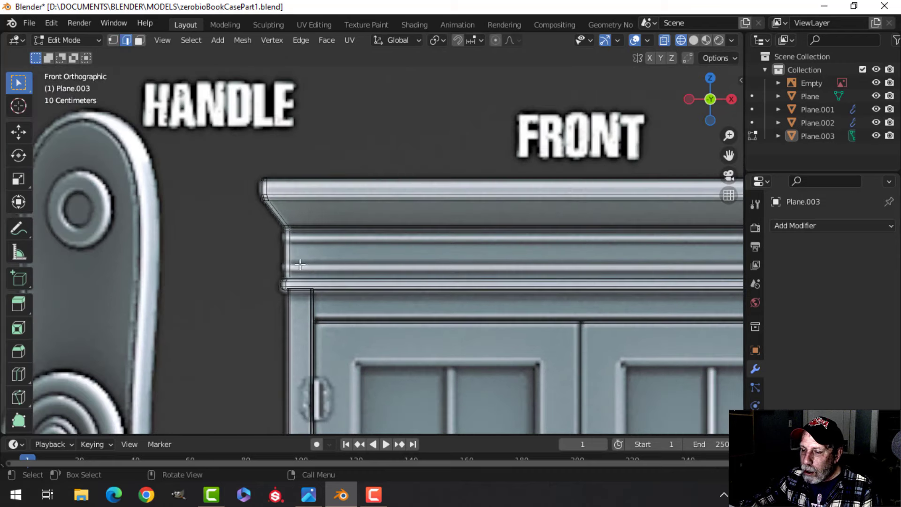
pyautogui.scroll(1, 305, 263)
pyautogui.hotkey('ctrl', 'r')
pyautogui.click(272, 256)
pyautogui.rightClick(272, 256)
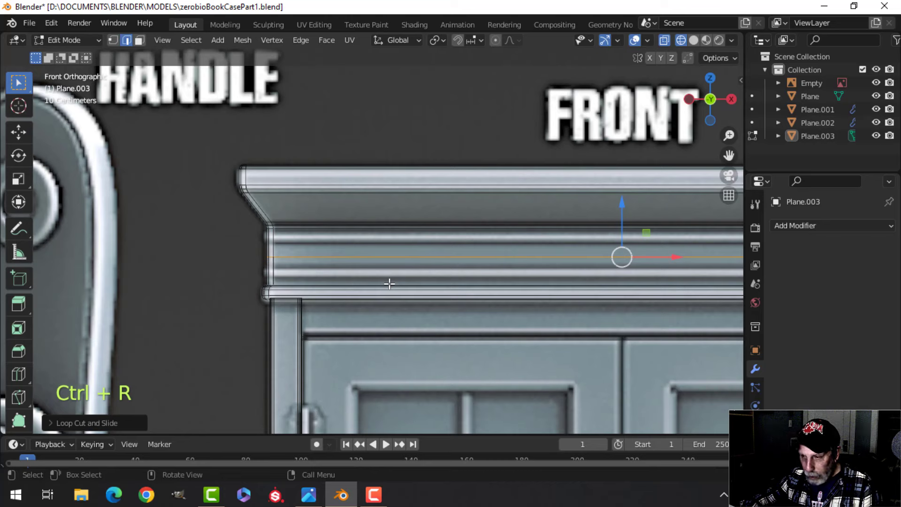
pyautogui.hotkey('ctrl', 'b')
pyautogui.scroll(-1, 388, 284)
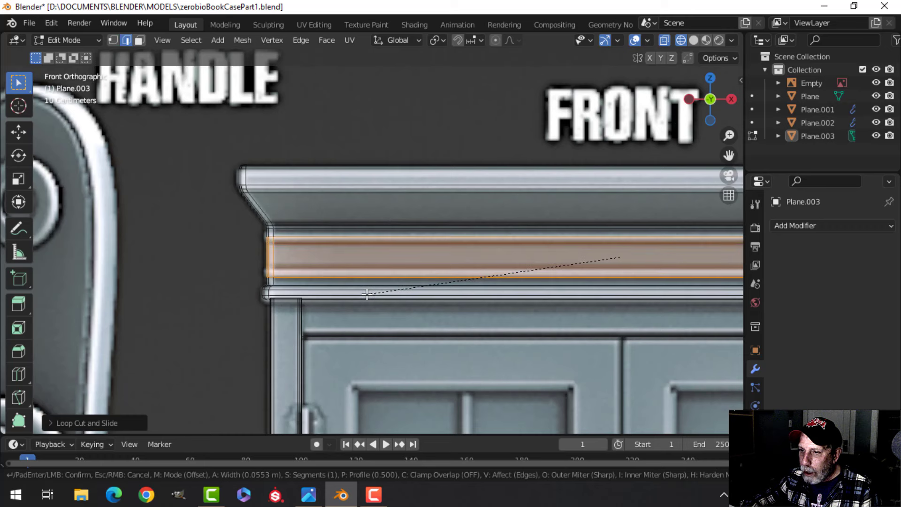
pyautogui.click(366, 294)
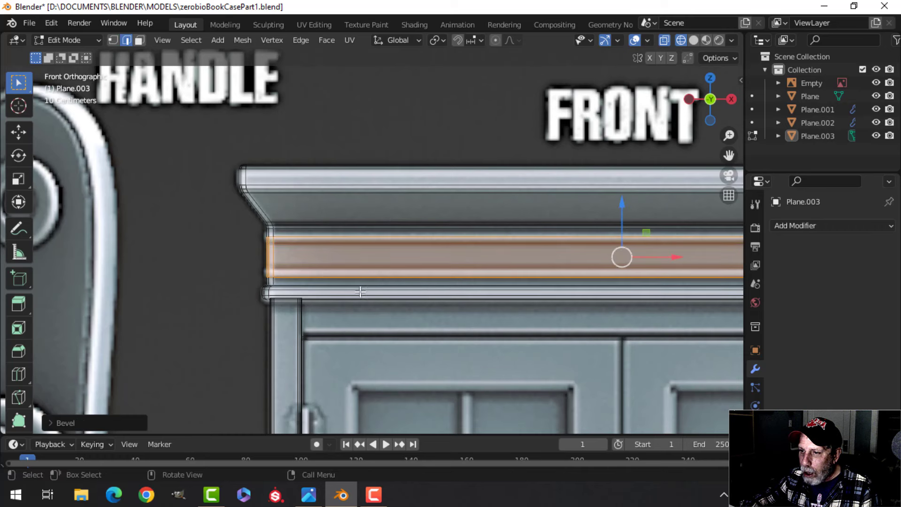
# - Raise the frieze's lower edge loop slightly so it runs along the centre of the reference's lower bead
pyautogui.scroll(2, 330, 278)
pyautogui.hotkey('alt', 'a')
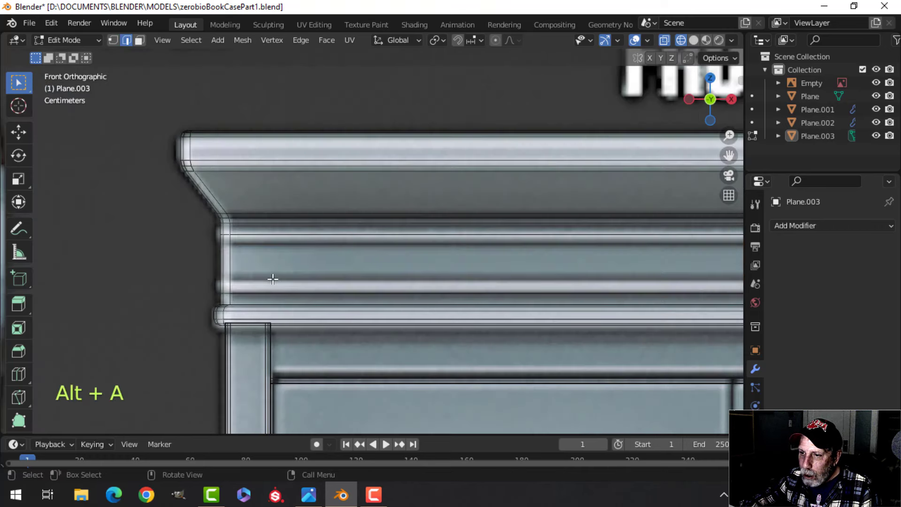
pyautogui.keyDown('alt'); pyautogui.keyDown('shift'); pyautogui.click(254, 294); pyautogui.keyUp('shift'); pyautogui.keyUp('alt')
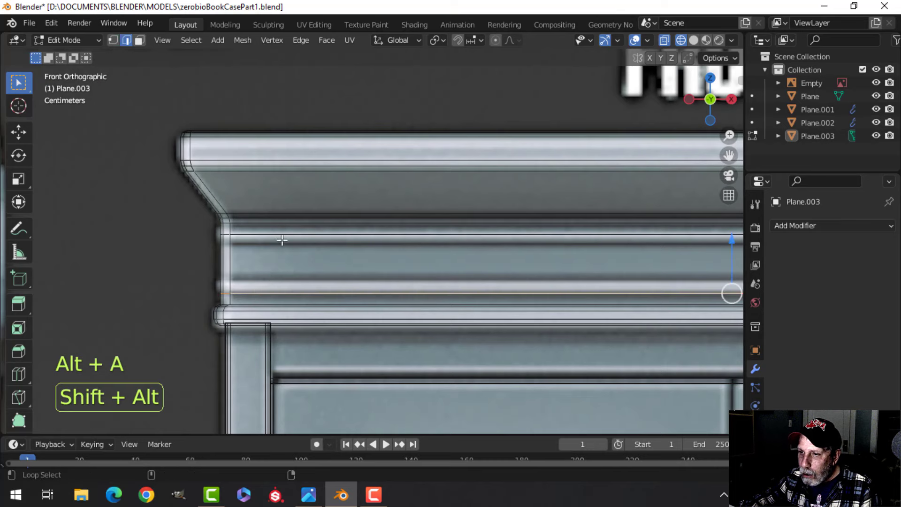
pyautogui.scroll(-1, 301, 250)
pyautogui.keyDown('shift'); pyautogui.moveTo(403, 265); pyautogui.dragTo(308, 272, button='middle'); pyautogui.keyUp('shift')
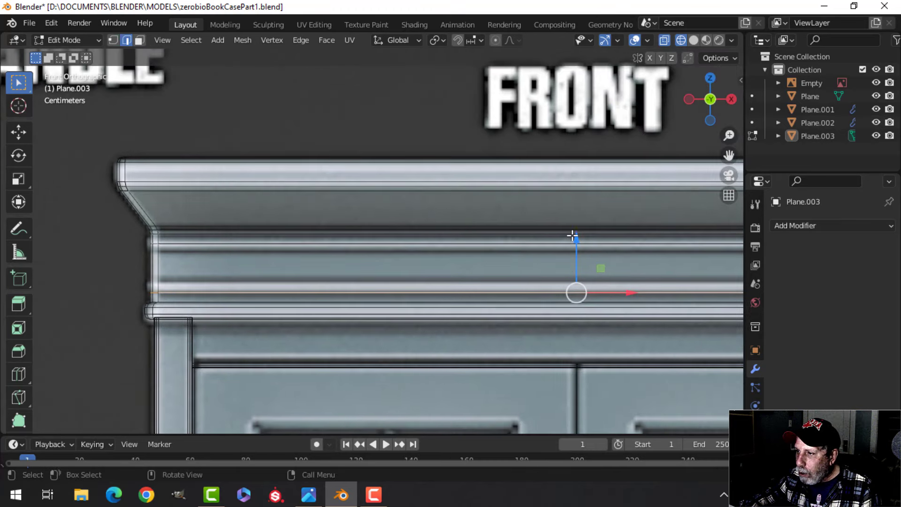
pyautogui.moveTo(577, 237); pyautogui.dragTo(582, 228)
# - Bevel both frieze edge loops together with 2 segments to the width of the reference's two beads
pyautogui.keyDown('alt'); pyautogui.keyDown('shift'); pyautogui.click(236, 245); pyautogui.keyUp('shift'); pyautogui.keyUp('alt')
pyautogui.keyDown('shift'); pyautogui.moveTo(267, 263); pyautogui.dragTo(345, 278, button='middle'); pyautogui.keyUp('shift')
pyautogui.scroll(1, 302, 266)
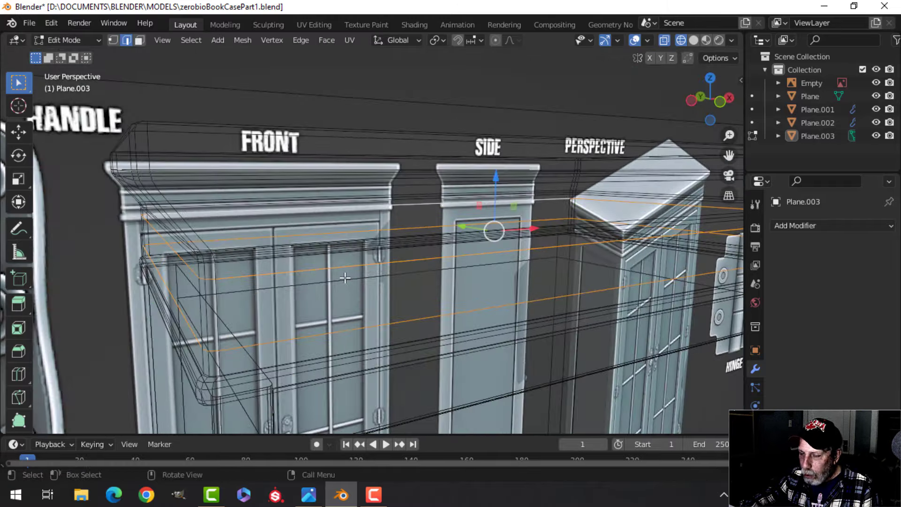
pyautogui.press('KP_1')
pyautogui.scroll(2, 346, 278)
pyautogui.keyDown('shift'); pyautogui.moveTo(258, 258); pyautogui.dragTo(388, 284, button='middle'); pyautogui.keyUp('shift')
pyautogui.scroll(2, 348, 268)
pyautogui.hotkey('ctrl', 'b')
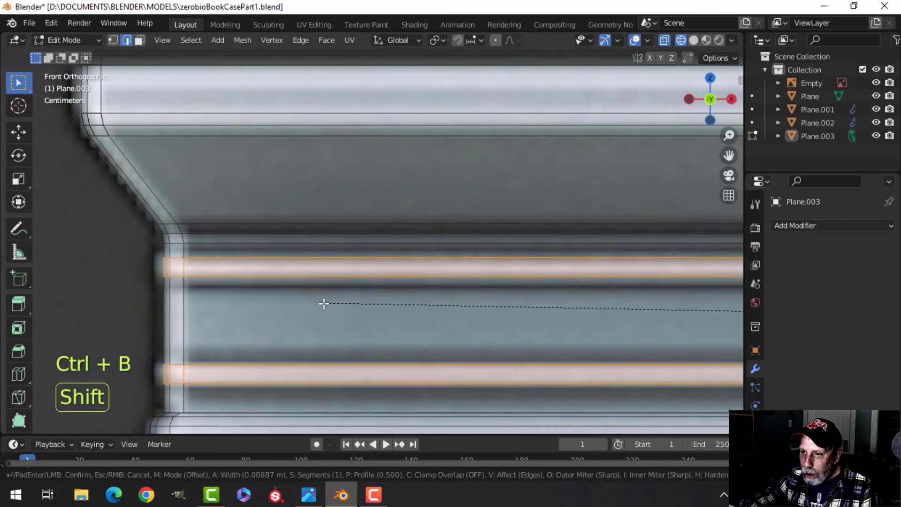
pyautogui.click(270, 313)
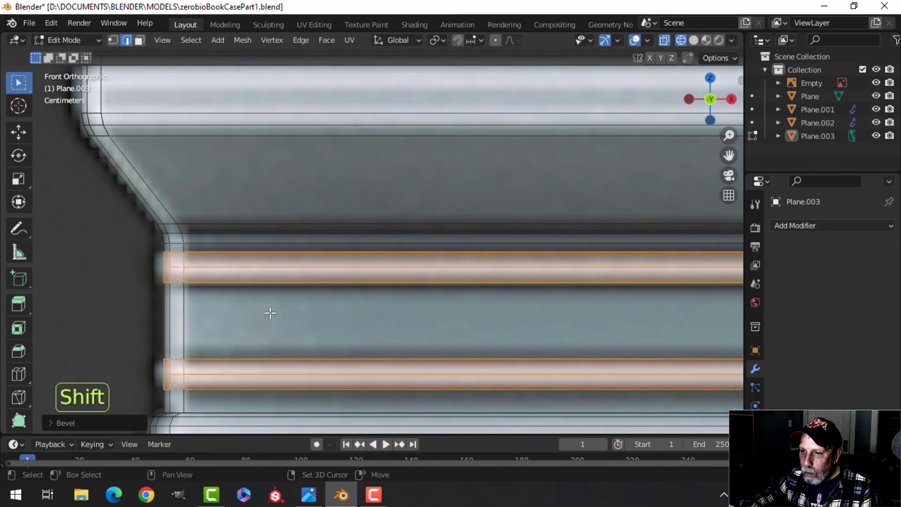
pyautogui.hotkey('alt', 'a')
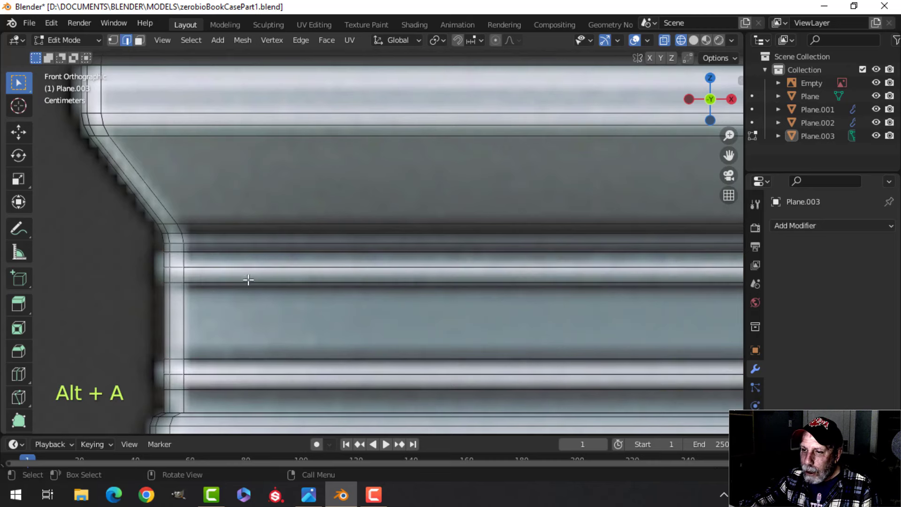
# - Select the centre loops of both bead strips and push them outward with Shrink/Fatten to the reference outline
pyautogui.keyDown('alt'); pyautogui.keyDown('shift'); pyautogui.click(239, 268); pyautogui.keyUp('shift'); pyautogui.keyUp('alt')
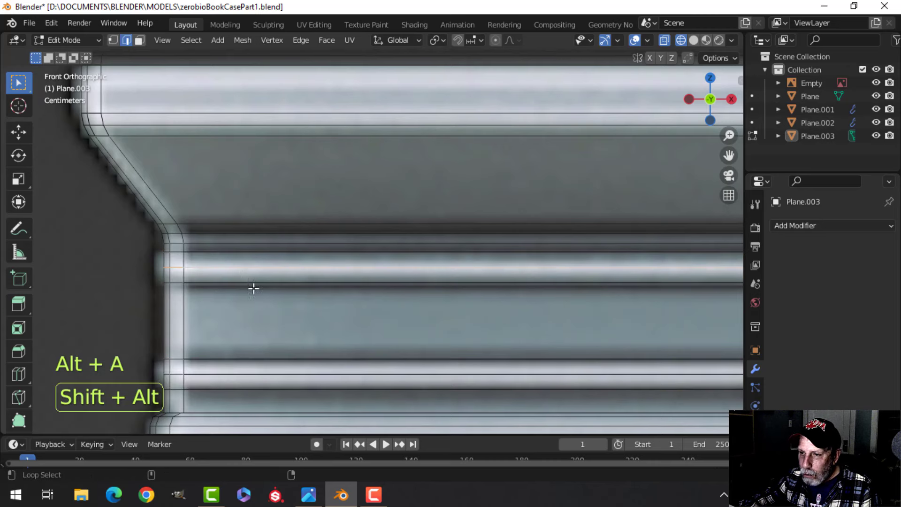
pyautogui.keyDown('alt'); pyautogui.keyDown('shift'); pyautogui.click(263, 375); pyautogui.keyUp('shift'); pyautogui.keyUp('alt')
pyautogui.scroll(-1, 318, 348)
pyautogui.keyDown('shift'); pyautogui.moveTo(326, 336); pyautogui.dragTo(335, 333, button='middle'); pyautogui.keyUp('shift')
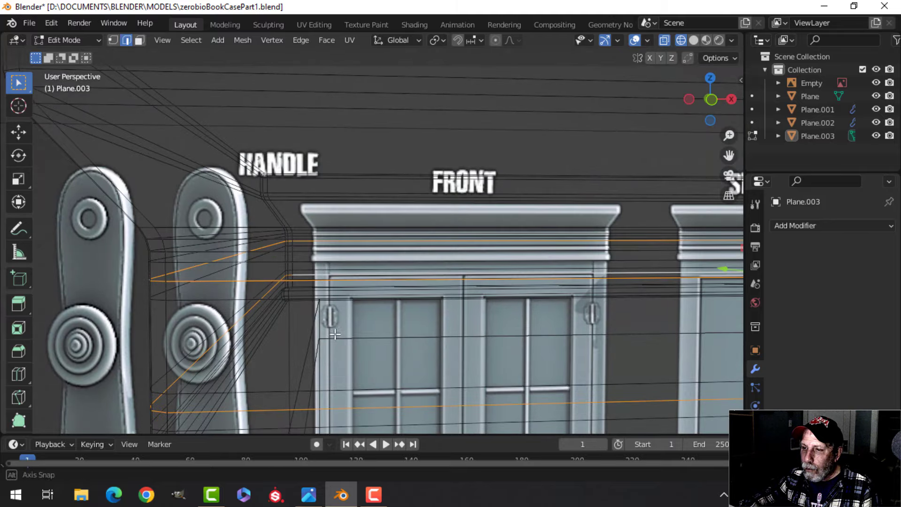
pyautogui.press('KP_1')
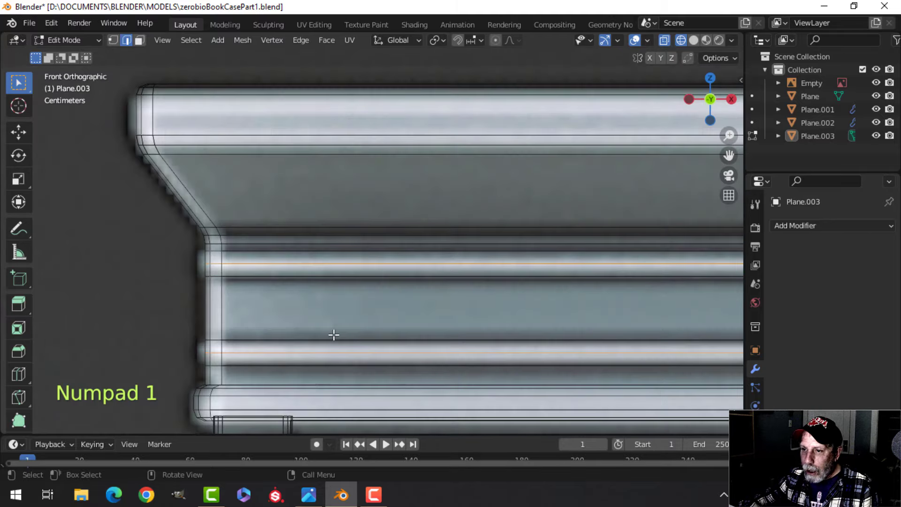
pyautogui.hotkey('alt', 's')
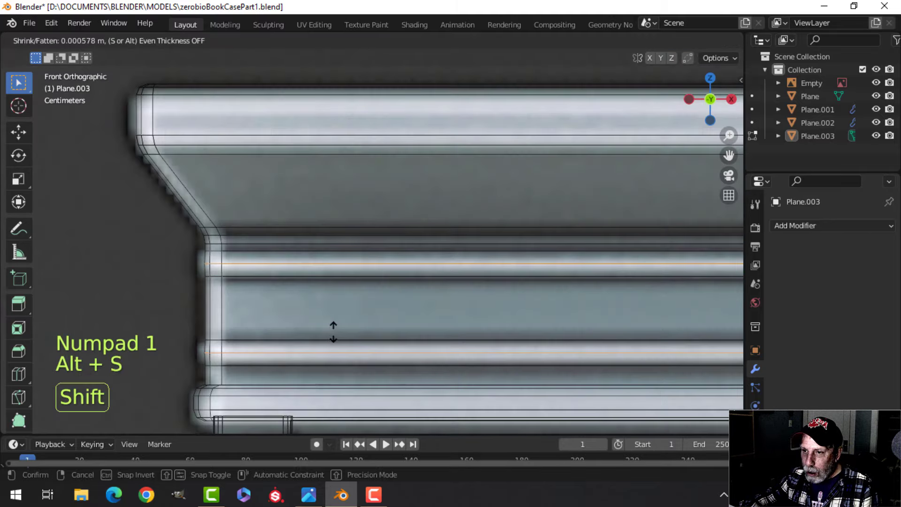
pyautogui.click(340, 286)
# - Bevel the raised centre loops of both beads with 2 segments to round their profile
pyautogui.scroll(2, 356, 296)
pyautogui.hotkey('ctrl', 'b')
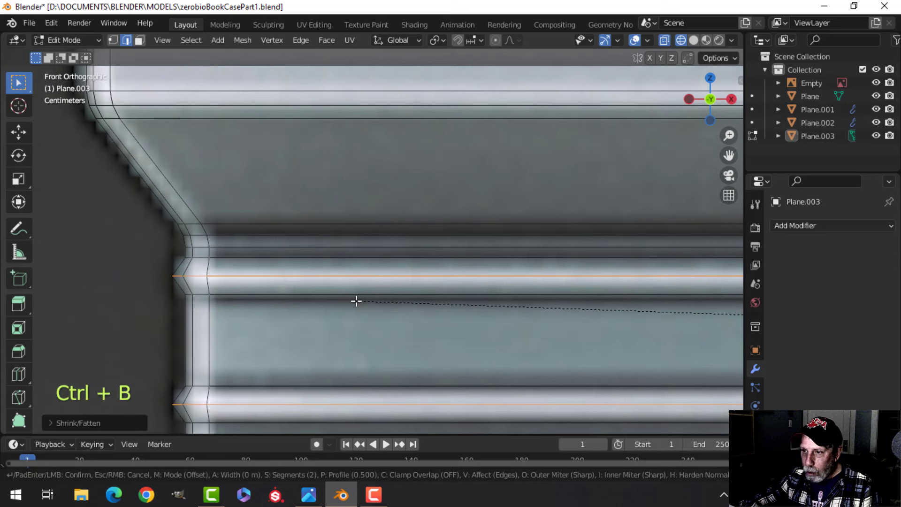
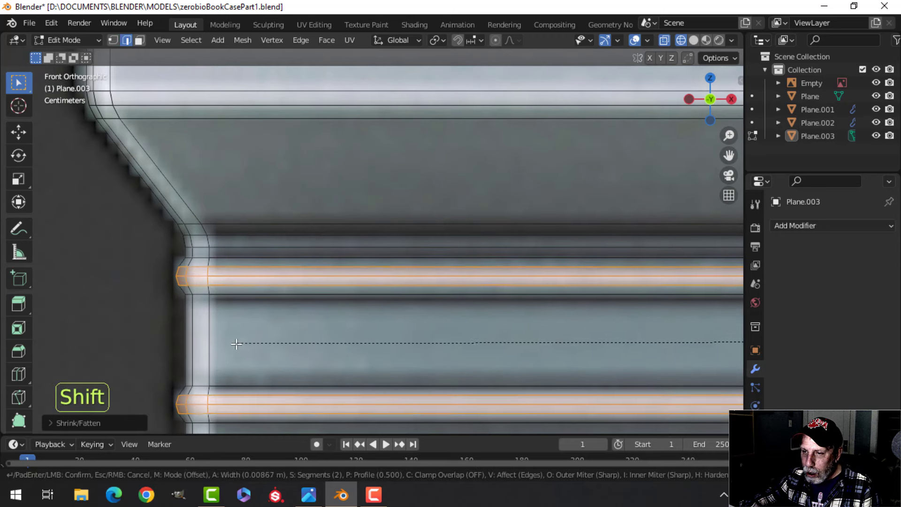
pyautogui.click(196, 356)
# - Switch back to solid shading, leave Edit Mode and deselect the cornice
pyautogui.press('z')
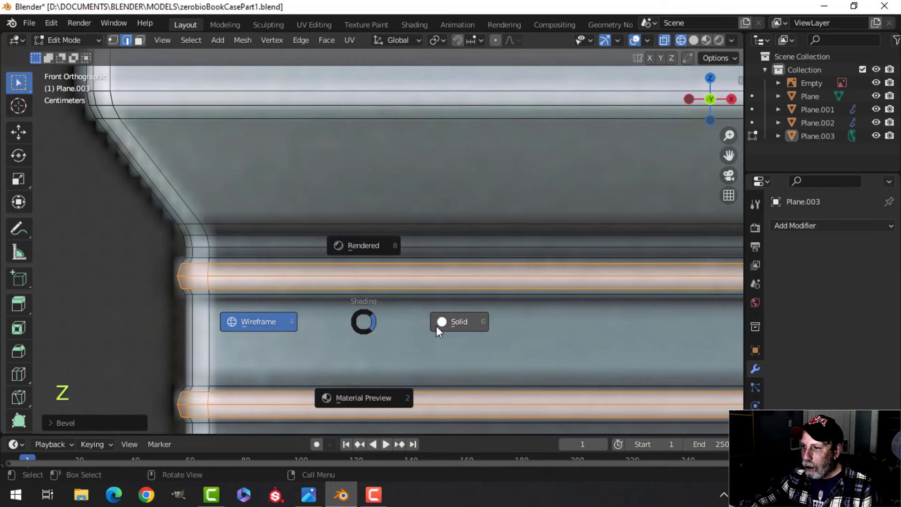
pyautogui.click(436, 326)
pyautogui.scroll(-3, 399, 324)
pyautogui.press('Tab')
pyautogui.hotkey('alt', 'a')
pyautogui.moveTo(467, 280); pyautogui.dragTo(381, 319, button='middle')
pyautogui.moveTo(376, 233); pyautogui.dragTo(403, 244, button='middle')
# - Apply smooth shading to the cornice and deselect it
pyautogui.click(345, 199)
pyautogui.press('KP_Decimal')
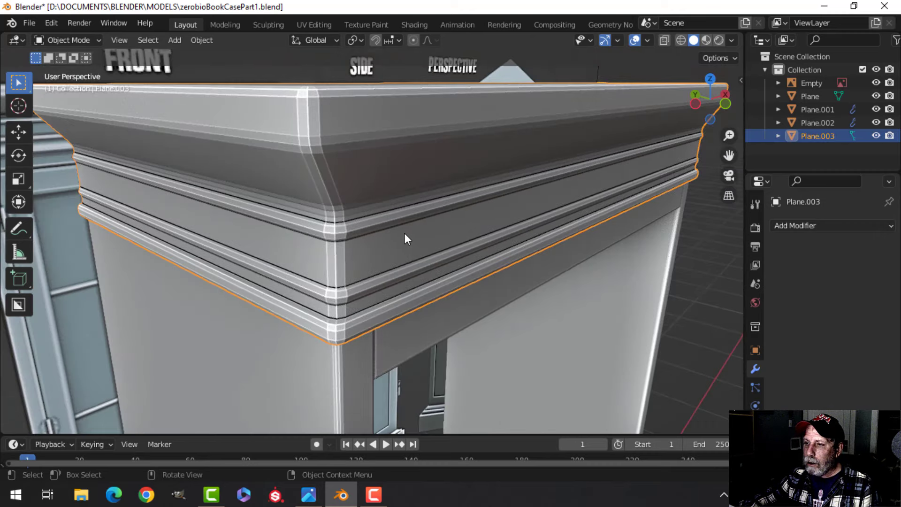
pyautogui.rightClick(365, 157)
pyautogui.click(365, 157)
pyautogui.moveTo(427, 223); pyautogui.dragTo(394, 227, button='middle')
pyautogui.hotkey('alt', 'a')
pyautogui.scroll(4, 325, 229)
pyautogui.scroll(-3, 325, 229)
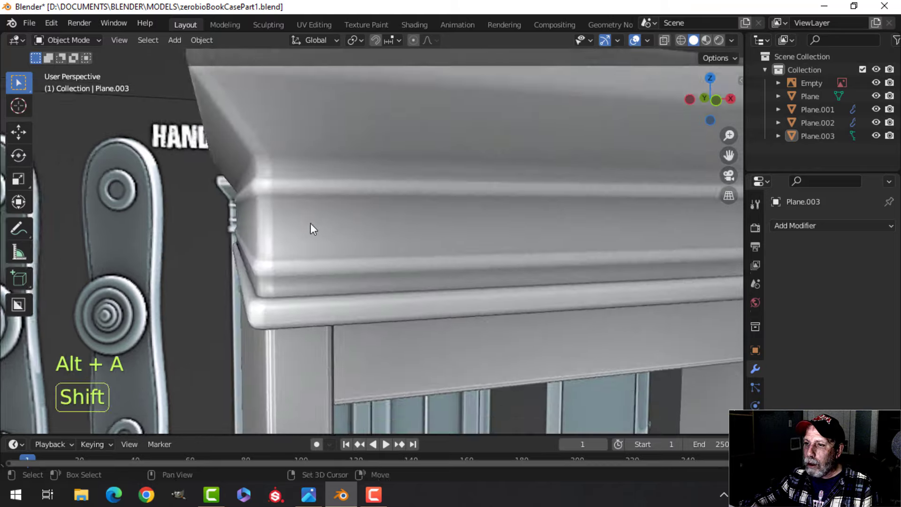
# - Bevel the upper and lower border loops of both beads with 2 segments, about 0.0014 m wide, then leave Edit Mode
pyautogui.keyDown('shift'); pyautogui.moveTo(311, 223); pyautogui.dragTo(320, 237, button='middle'); pyautogui.keyUp('shift')
pyautogui.moveTo(320, 238); pyautogui.dragTo(284, 231, button='middle')
pyautogui.press('Tab')
pyautogui.scroll(2, 309, 254)
pyautogui.hotkey('alt', 'a')
pyautogui.moveTo(277, 199); pyautogui.dragTo(290, 235, button='middle')
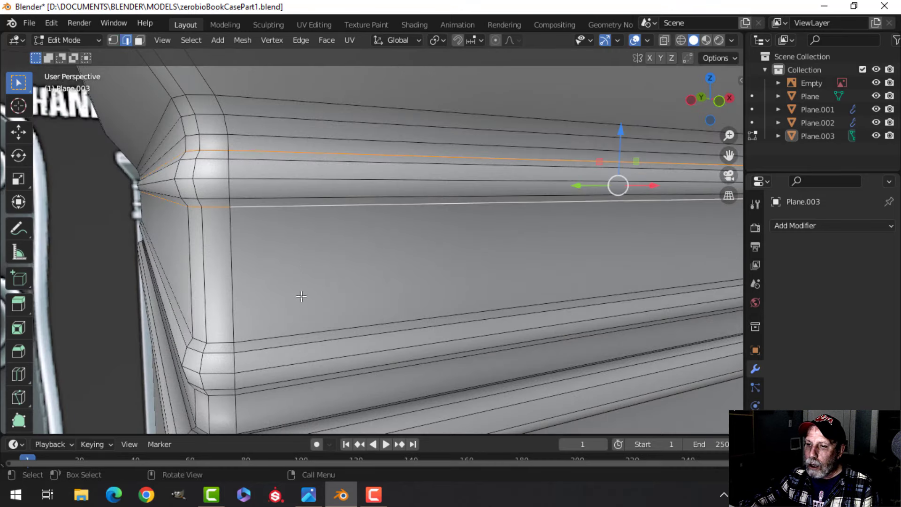
pyautogui.moveTo(299, 294); pyautogui.dragTo(216, 147, button='middle')
pyautogui.keyDown('alt'); pyautogui.keyDown('shift'); pyautogui.click(259, 249); pyautogui.keyUp('shift'); pyautogui.keyUp('alt')
pyautogui.moveTo(260, 249); pyautogui.dragTo(346, 234, button='middle')
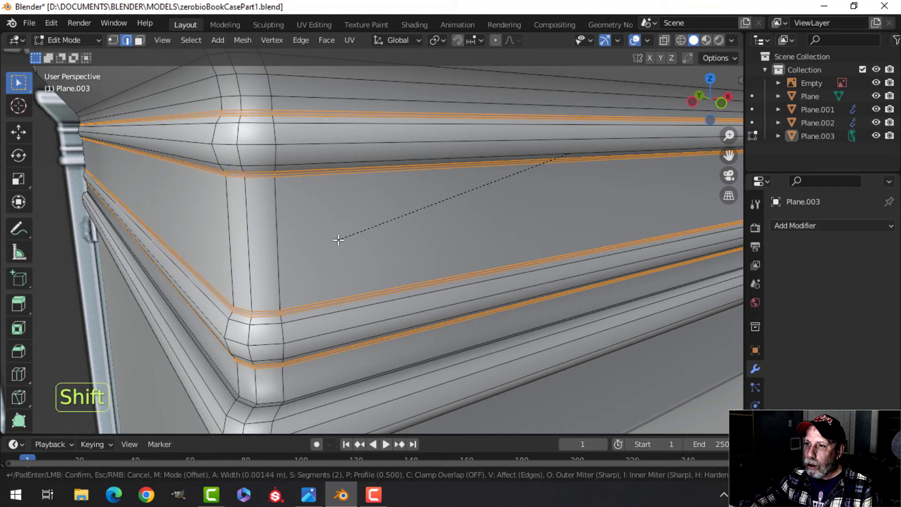
pyautogui.click(340, 240)
pyautogui.press('Tab')
pyautogui.moveTo(352, 243)
pyautogui.mouseDown(button='middle')
pyautogui.moveTo(371, 255)
pyautogui.moveTo(433, 252)
pyautogui.moveTo(328, 223)
pyautogui.moveTo(351, 230)
pyautogui.mouseUp(button='middle')
pyautogui.moveTo(351, 230); pyautogui.dragTo(626, 167, button='middle')
# - Move the uppermost loop of the bevel beneath the cornice's top band slightly down along Z to tighten that edge
pyautogui.press('Tab')
pyautogui.hotkey('alt', 'a')
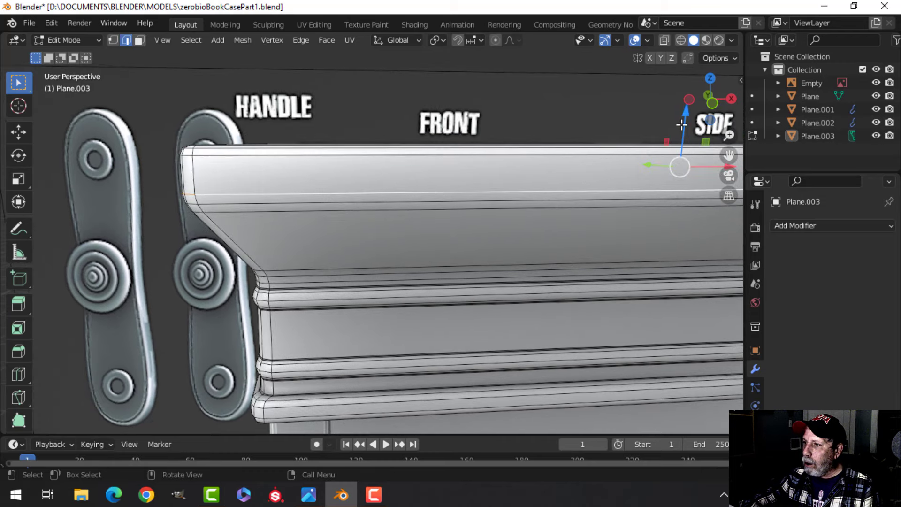
pyautogui.press('g')
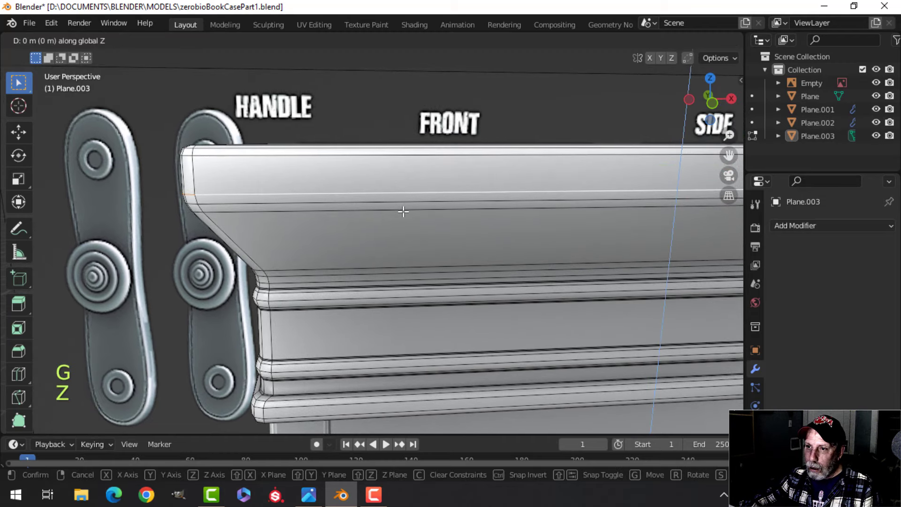
pyautogui.press('shift')
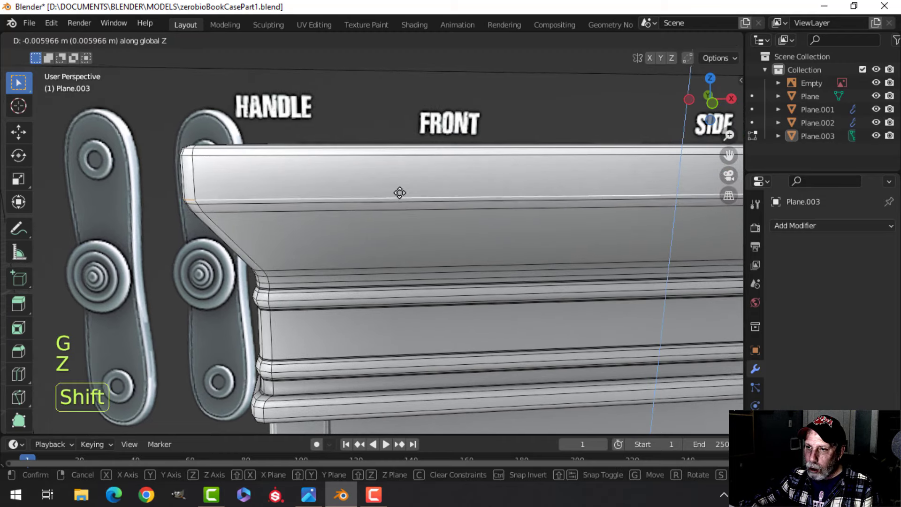
pyautogui.click(397, 189)
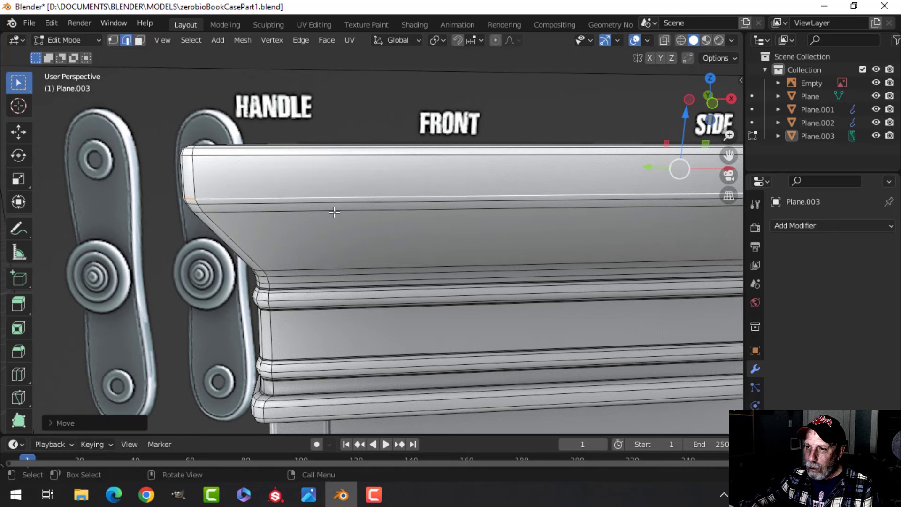
pyautogui.hotkey('alt', 'a')
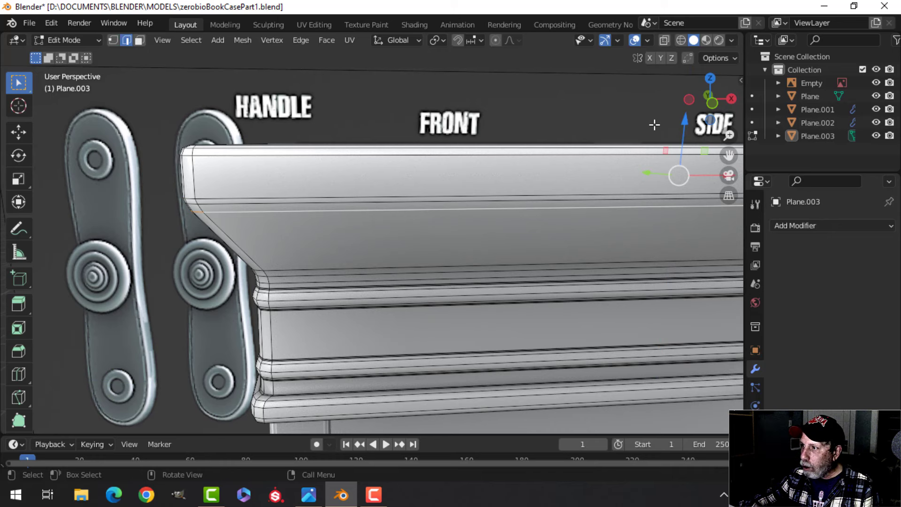
# - Edge-slide the selected loop beneath the cornice's top band slightly, then leave Edit Mode and deselect the cornice
pyautogui.press('g')
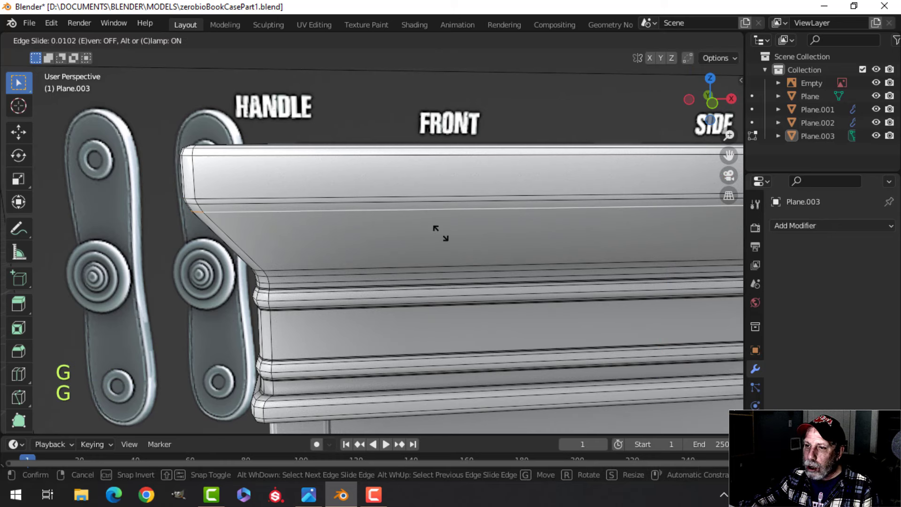
pyautogui.click(419, 217)
pyautogui.press('Tab')
pyautogui.moveTo(346, 245); pyautogui.dragTo(295, 236, button='middle')
pyautogui.hotkey('alt', 'a')
# - Edge-slide the loop at the bottom of the cornice's sloped face down toward the corner and leave Edit Mode
pyautogui.press('Tab')
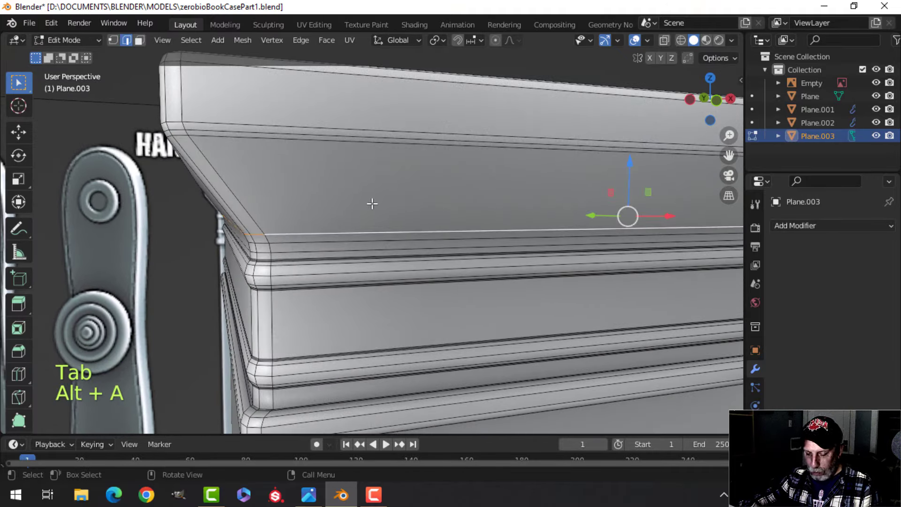
pyautogui.press('g')
pyautogui.press('g')
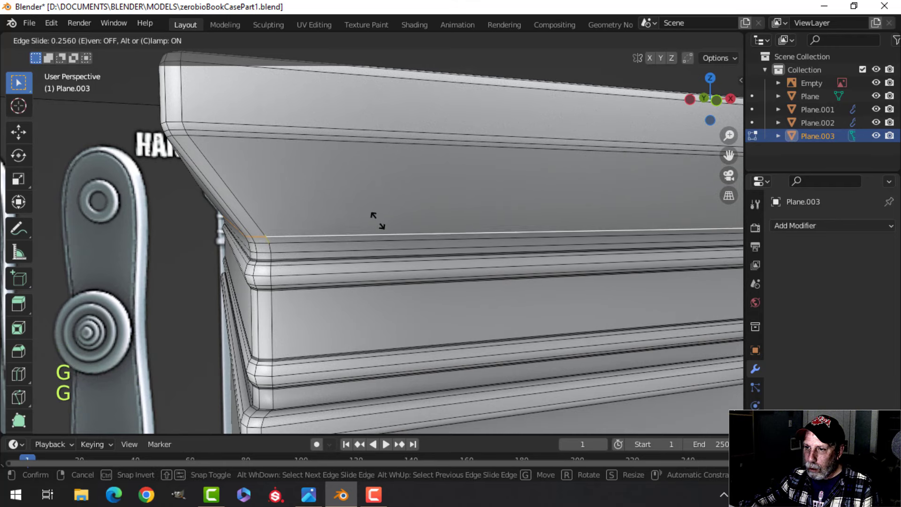
pyautogui.click(387, 241)
pyautogui.press('Tab')
# - Edge-slide the loop just above the upper bead upward toward the slope's corner, then leave Edit Mode and deselect the cornice
pyautogui.press('Tab')
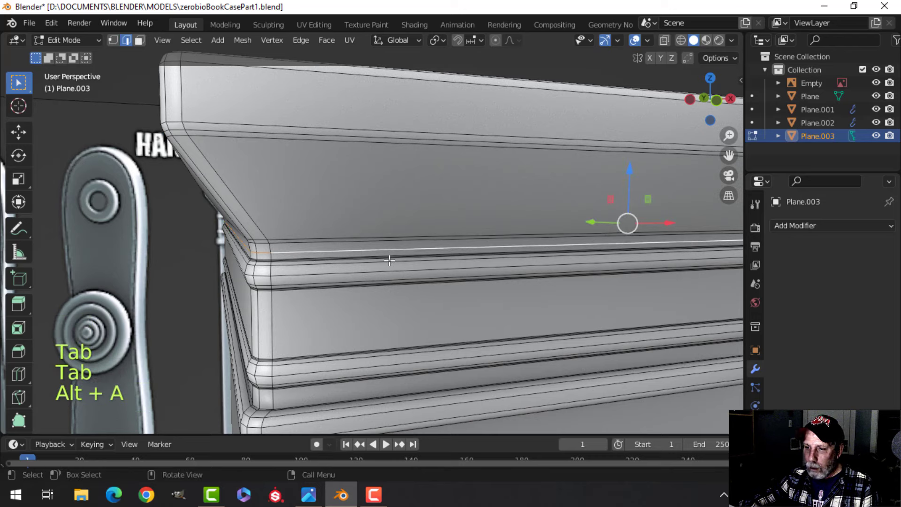
pyautogui.press('g')
pyautogui.press('g')
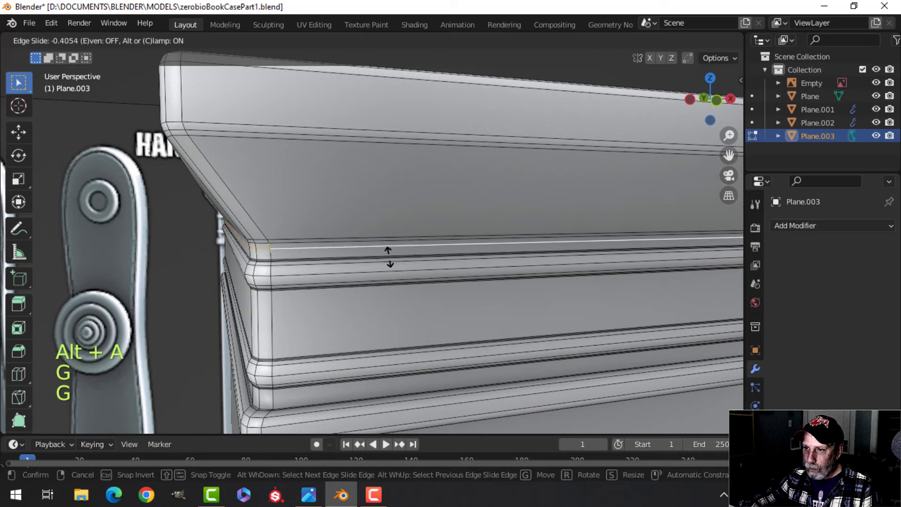
pyautogui.click(395, 256)
pyautogui.press('Tab')
pyautogui.scroll(-5, 410, 262)
pyautogui.hotkey('alt', 'a')
pyautogui.moveTo(413, 264); pyautogui.dragTo(384, 244, button='middle')
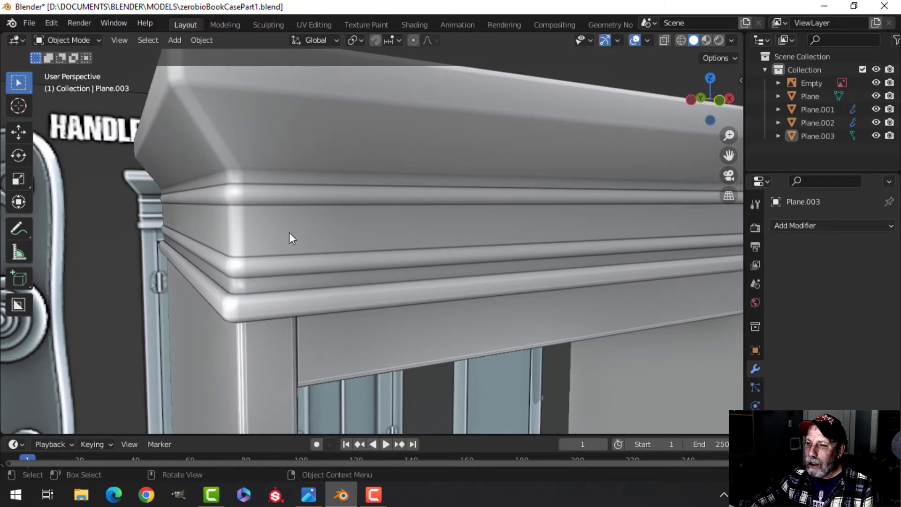
# - Recalculate the normals of the entire cornice mesh, then leave Edit Mode and deselect it
pyautogui.scroll(-5, 359, 242)
pyautogui.moveTo(439, 241); pyautogui.dragTo(502, 249, button='middle')
pyautogui.press('Tab')
pyautogui.press('a')
pyautogui.hotkey('alt', 'n')
pyautogui.click(480, 225)
pyautogui.press('Tab')
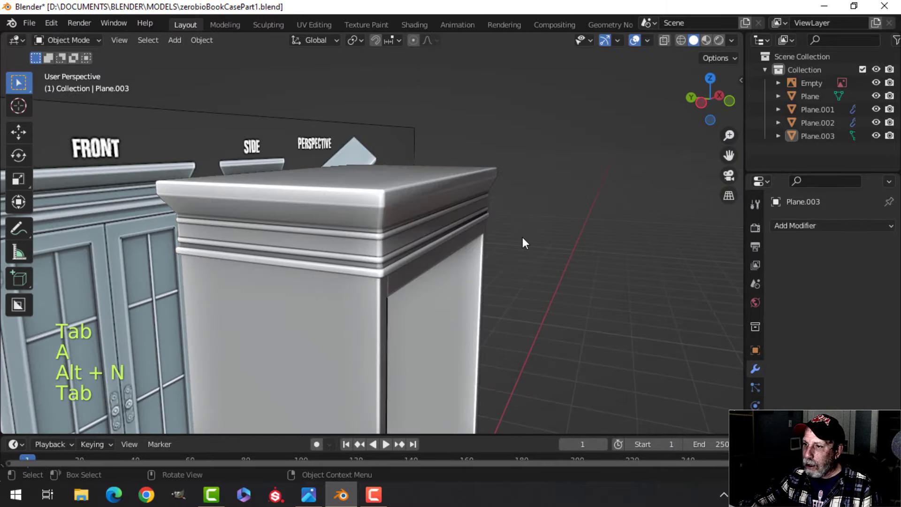
pyautogui.hotkey('alt', 'a')
# - Examine the bookcase from the front, side and rear, down to the open back above the base
pyautogui.scroll(-5, 464, 245)
pyautogui.moveTo(464, 245); pyautogui.dragTo(423, 234, button='middle')
pyautogui.scroll(2, 401, 226)
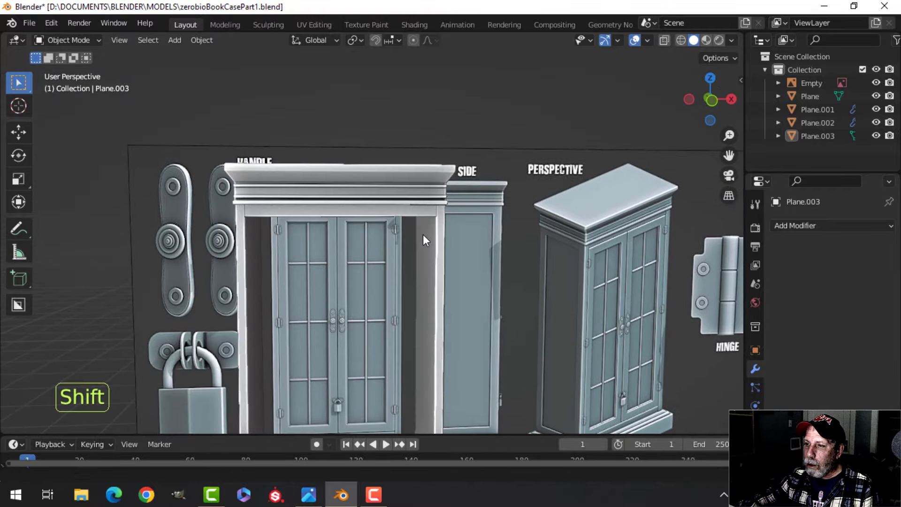
pyautogui.moveTo(338, 242); pyautogui.dragTo(381, 247, button='middle')
pyautogui.keyDown('shift'); pyautogui.moveTo(255, 258); pyautogui.dragTo(346, 241, button='middle'); pyautogui.keyUp('shift')
pyautogui.moveTo(346, 242); pyautogui.dragTo(437, 233, button='middle')
pyautogui.scroll(2, 340, 226)
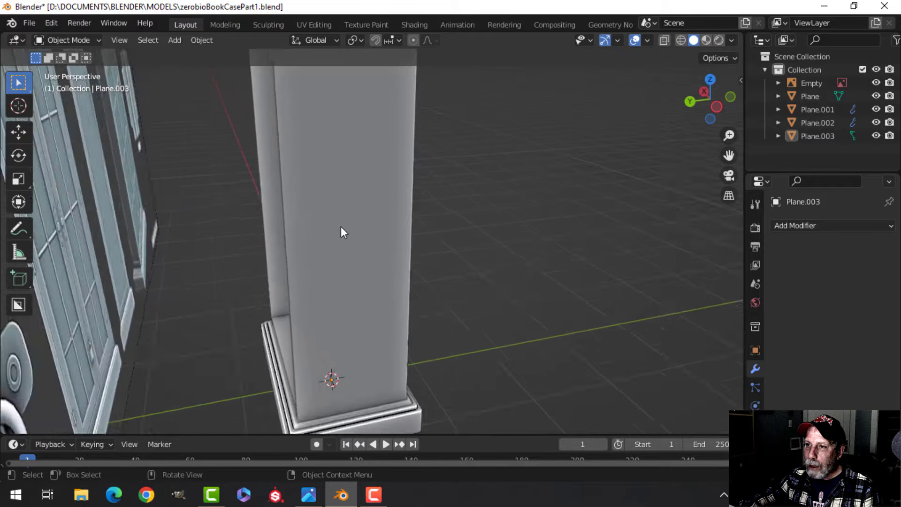
pyautogui.keyDown('shift'); pyautogui.moveTo(331, 258); pyautogui.dragTo(431, 278, button='middle'); pyautogui.keyUp('shift')
pyautogui.keyDown('shift'); pyautogui.moveTo(374, 249); pyautogui.dragTo(383, 232, button='middle'); pyautogui.keyUp('shift')
# - Open the base for editing and select the rear edge of its interior floor
pyautogui.click(396, 259)
pyautogui.press('Tab')
pyautogui.scroll(1, 395, 259)
pyautogui.hotkey('alt', 'a')
pyautogui.press('3')
pyautogui.click(413, 259)
pyautogui.moveTo(413, 259); pyautogui.dragTo(197, 223, button='middle')
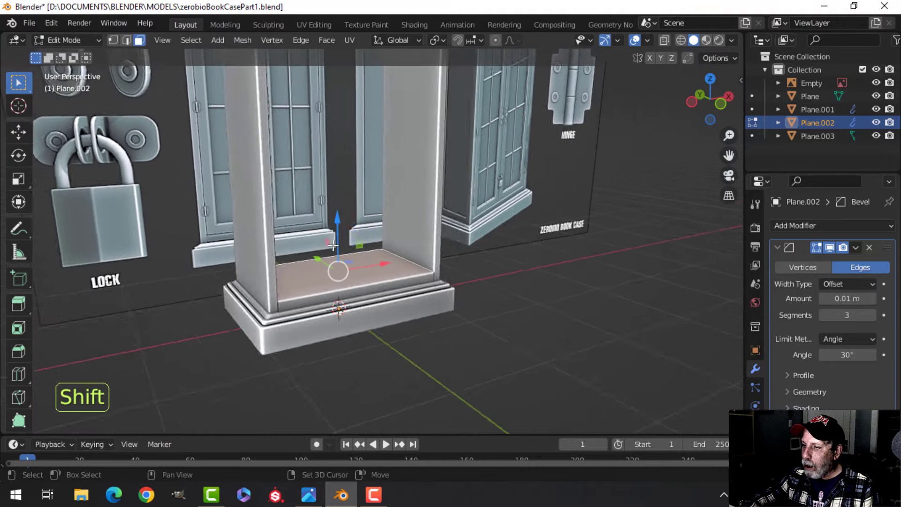
pyautogui.moveTo(282, 249); pyautogui.dragTo(457, 273, button='middle')
pyautogui.scroll(2, 396, 252)
pyautogui.keyDown('shift'); pyautogui.moveTo(319, 271); pyautogui.dragTo(347, 263, button='middle'); pyautogui.keyUp('shift')
pyautogui.moveTo(348, 264)
pyautogui.keyDown('shift'); pyautogui.mouseDown(button='middle')
pyautogui.moveTo(347, 235)
pyautogui.moveTo(353, 267)
pyautogui.moveTo(334, 276)
pyautogui.moveTo(354, 264)
pyautogui.mouseUp(button='middle'); pyautogui.keyUp('shift')
pyautogui.hotkey('alt', 'a')
pyautogui.click(350, 260)
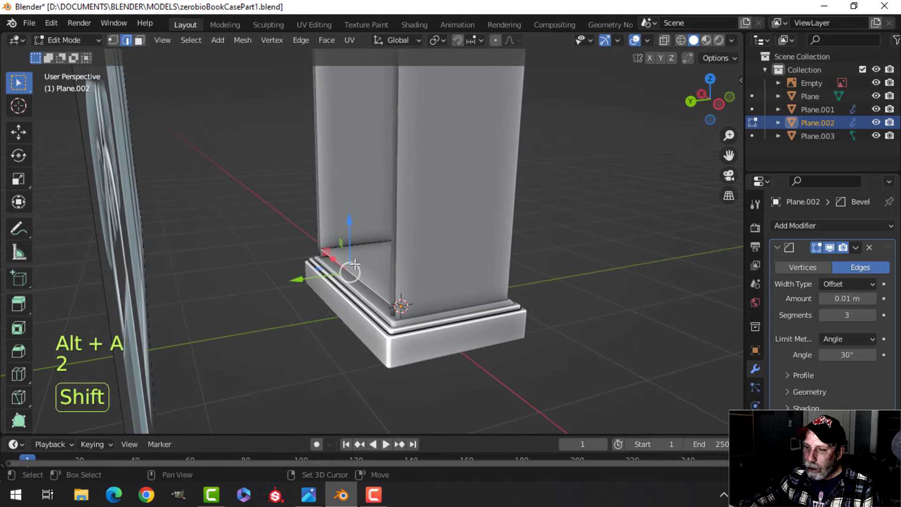
# - Duplicate the floor's rear edge, raise the copy along Z, separate it into its own object and leave Edit Mode
pyautogui.hotkey('shift', 'd')
pyautogui.rightClick(374, 258)
pyautogui.moveTo(349, 230); pyautogui.dragTo(347, 183)
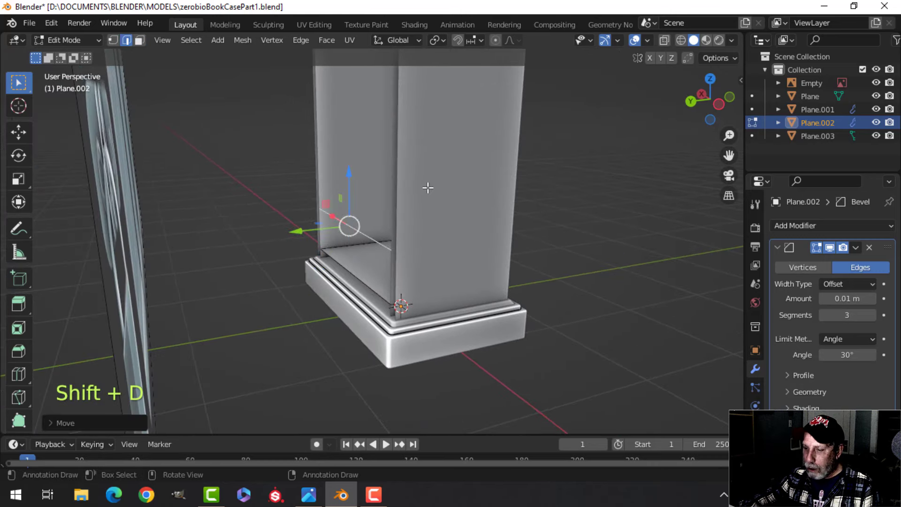
pyautogui.press('p')
pyautogui.click(428, 188)
pyautogui.press('Tab')
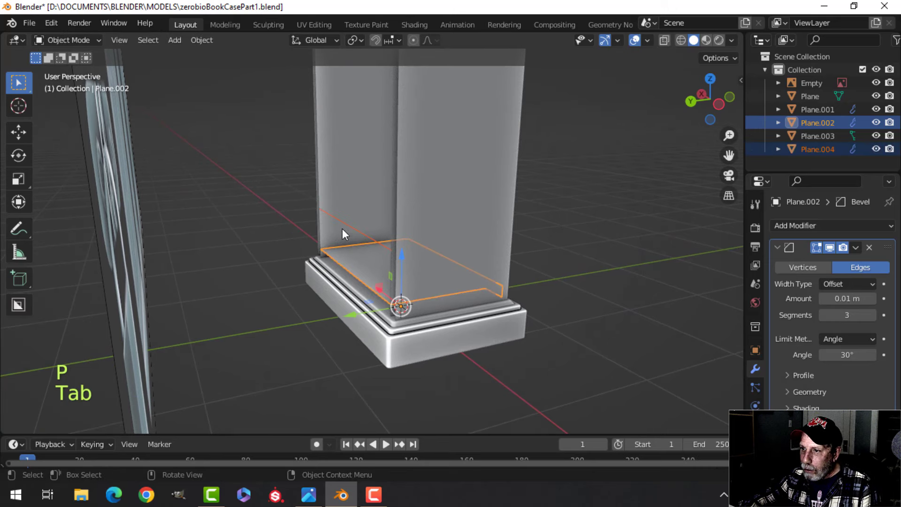
# - Edit the separated edge and lower it along Z back onto the rear of the base's floor
pyautogui.press('Tab')
pyautogui.press('a')
pyautogui.moveTo(349, 186); pyautogui.dragTo(344, 238)
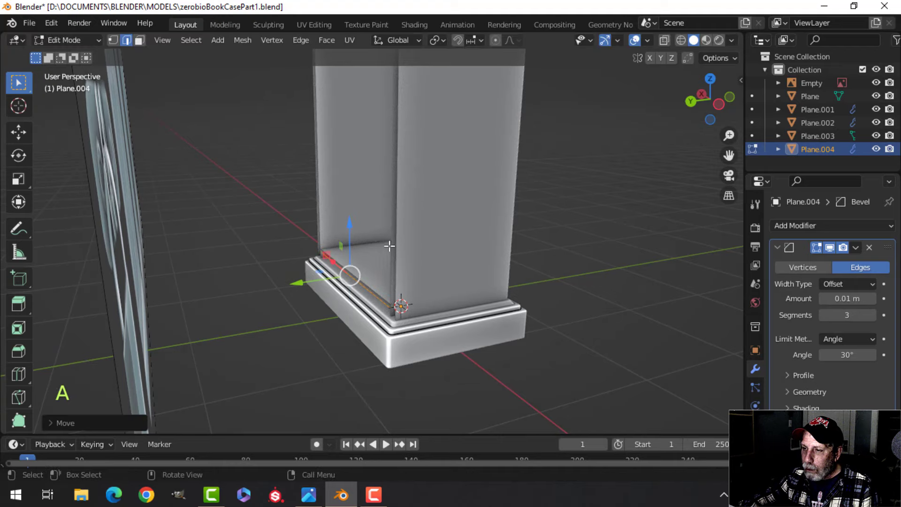
# - Extrude the separated edge upward along Z to start a back panel between the bookcase's sides
pyautogui.scroll(2, 390, 246)
pyautogui.keyDown('shift'); pyautogui.moveTo(391, 245); pyautogui.dragTo(369, 267, button='middle'); pyautogui.keyUp('shift')
pyautogui.scroll(-4, 396, 226)
pyautogui.moveTo(370, 267); pyautogui.dragTo(431, 269, button='middle')
pyautogui.press('e')
pyautogui.moveTo(384, 240); pyautogui.dragTo(385, 148)
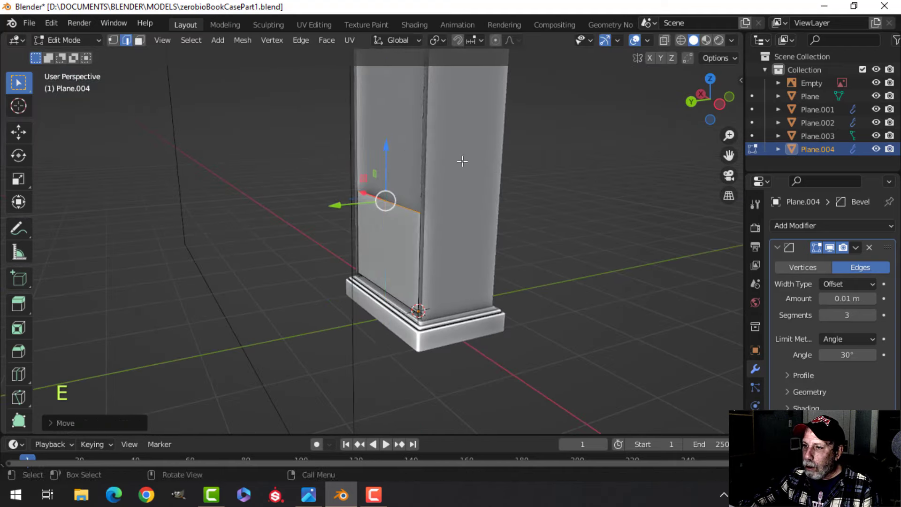
# - Scale the back panel slightly along X to fit between the sides and nudge it along Y
pyautogui.keyDown('shift'); pyautogui.moveTo(460, 161); pyautogui.dragTo(468, 226, button='middle'); pyautogui.keyUp('shift')
pyautogui.moveTo(468, 227); pyautogui.dragTo(470, 181, button='middle')
pyautogui.scroll(2, 519, 243)
pyautogui.moveTo(469, 181); pyautogui.dragTo(463, 230, button='middle')
pyautogui.press('a')
pyautogui.press('s')
pyautogui.press('x')
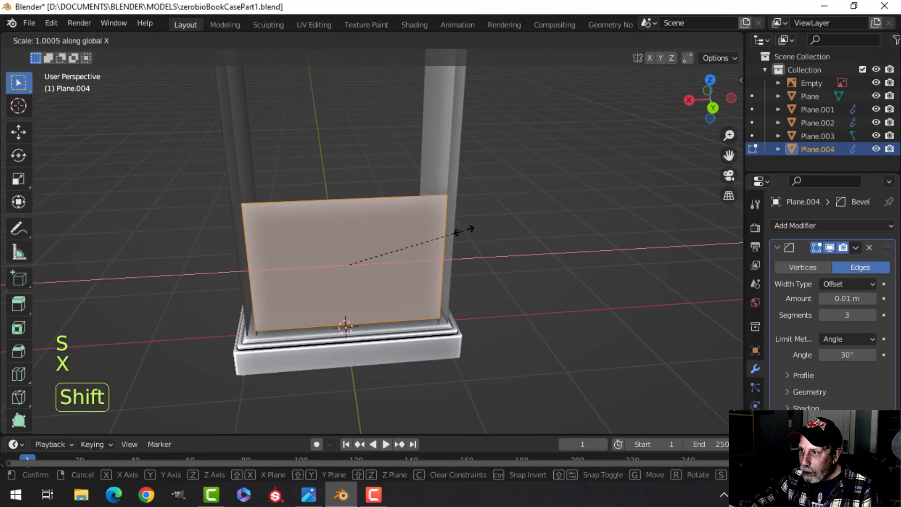
pyautogui.click(478, 231)
pyautogui.moveTo(479, 234)
pyautogui.mouseDown(button='middle')
pyautogui.moveTo(371, 240)
pyautogui.moveTo(357, 250)
pyautogui.moveTo(259, 249)
pyautogui.mouseUp(button='middle')
pyautogui.moveTo(259, 248); pyautogui.dragTo(255, 250)
# - Select the back panel's bottom edge and adjust its height slightly along Z at the base
pyautogui.hotkey('alt', 'a')
pyautogui.moveTo(302, 232); pyautogui.dragTo(322, 199, button='middle')
pyautogui.scroll(-2, 321, 198)
pyautogui.click(338, 217)
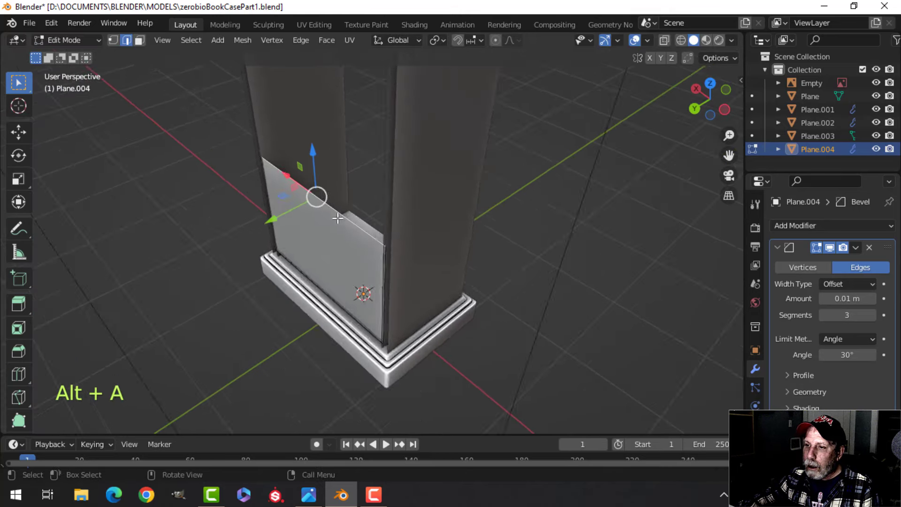
pyautogui.scroll(-2, 337, 219)
pyautogui.keyDown('shift'); pyautogui.moveTo(331, 233); pyautogui.dragTo(388, 181, button='middle'); pyautogui.keyUp('shift')
pyautogui.moveTo(385, 214); pyautogui.dragTo(358, 213, button='middle')
pyautogui.scroll(2, 396, 208)
pyautogui.hotkey('alt', 'a')
pyautogui.click(399, 217)
pyautogui.moveTo(352, 213); pyautogui.dragTo(354, 214)
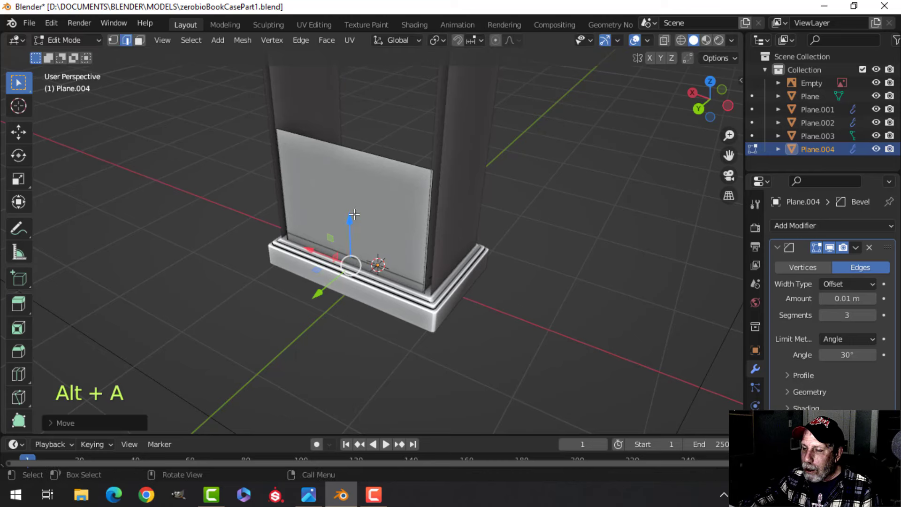
# - Raise the back panel's top edge along Z up to the cornice to close the bookcase's back, then leave Edit Mode
pyautogui.keyDown('shift'); pyautogui.moveTo(380, 202); pyautogui.dragTo(405, 222, button='middle'); pyautogui.keyUp('shift')
pyautogui.moveTo(405, 222); pyautogui.dragTo(377, 214, button='middle')
pyautogui.scroll(-3, 377, 193)
pyautogui.moveTo(377, 209); pyautogui.dragTo(388, 97)
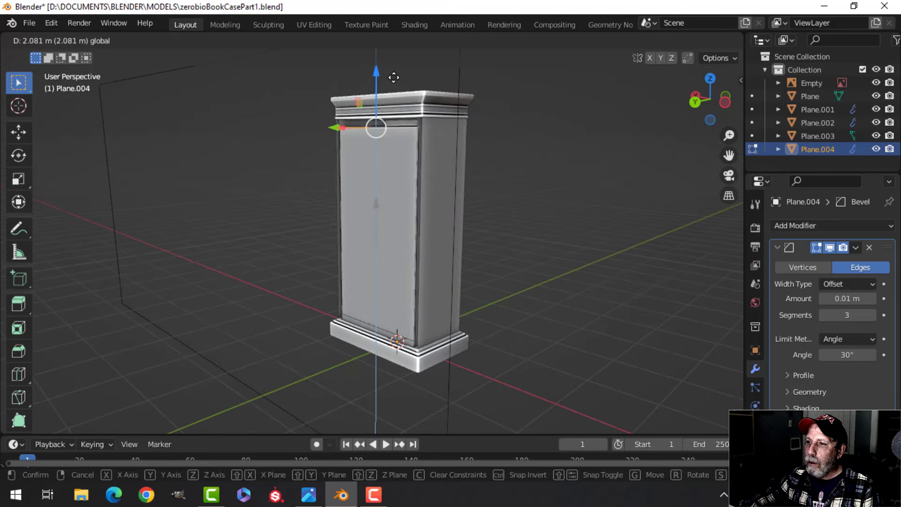
pyautogui.moveTo(398, 67); pyautogui.dragTo(398, 67)
pyautogui.moveTo(484, 146); pyautogui.dragTo(350, 220, button='middle')
pyautogui.press('Tab')
pyautogui.scroll(2, 371, 206)
pyautogui.hotkey('alt', 'a')
pyautogui.scroll(-4, 380, 205)
pyautogui.keyDown('shift'); pyautogui.moveTo(390, 200); pyautogui.dragTo(384, 198, button='middle'); pyautogui.keyUp('shift')
# - Turn on the Face Orientation overlay, recalculate the back panel's normals outside, then leave Edit Mode and deselect the panel
pyautogui.click(647, 41)
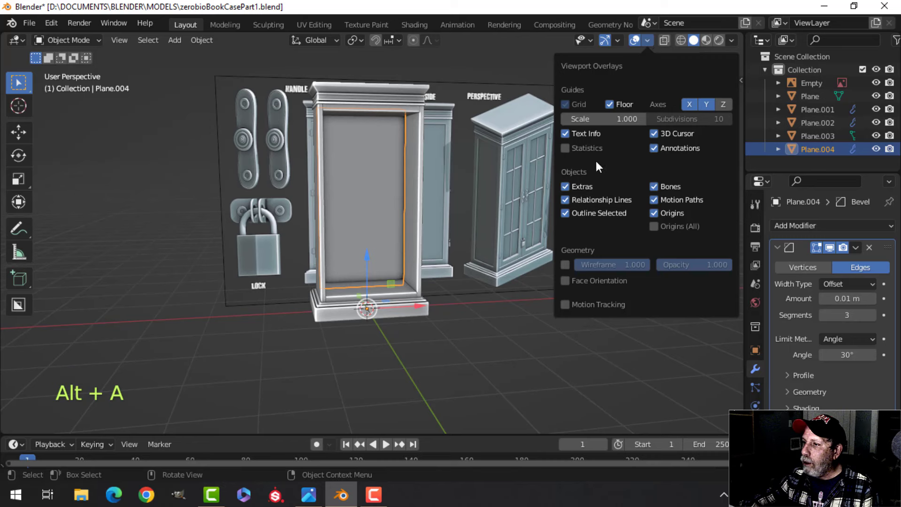
pyautogui.click(588, 281)
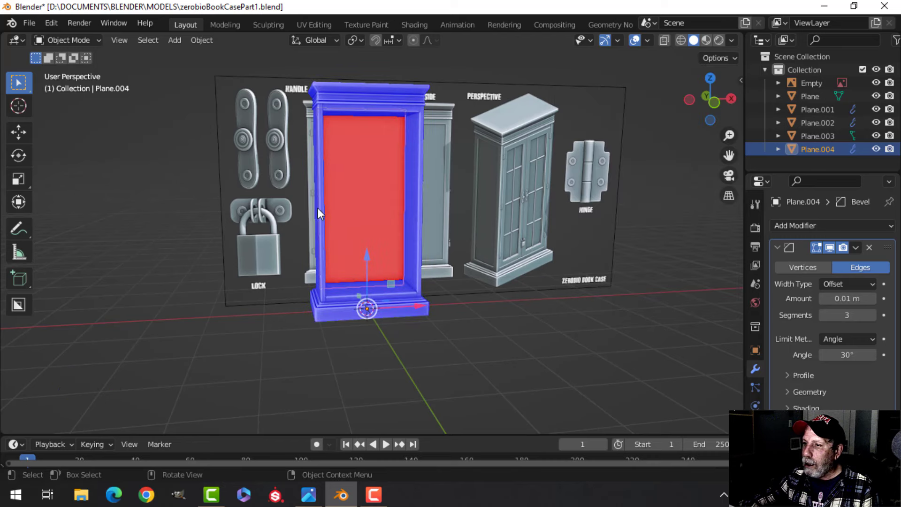
pyautogui.press('Tab')
pyautogui.press('a')
pyautogui.hotkey('alt', 'n')
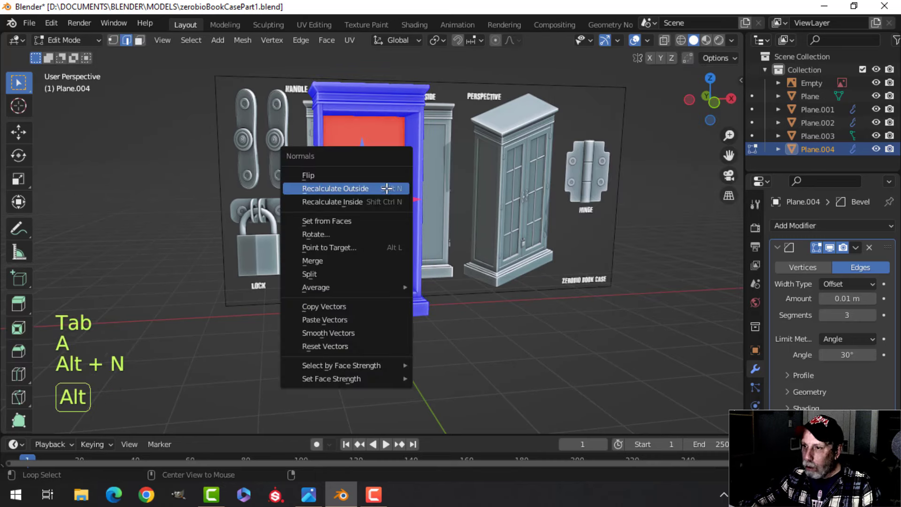
pyautogui.click(385, 187)
pyautogui.press('Tab')
pyautogui.hotkey('alt', 'a')
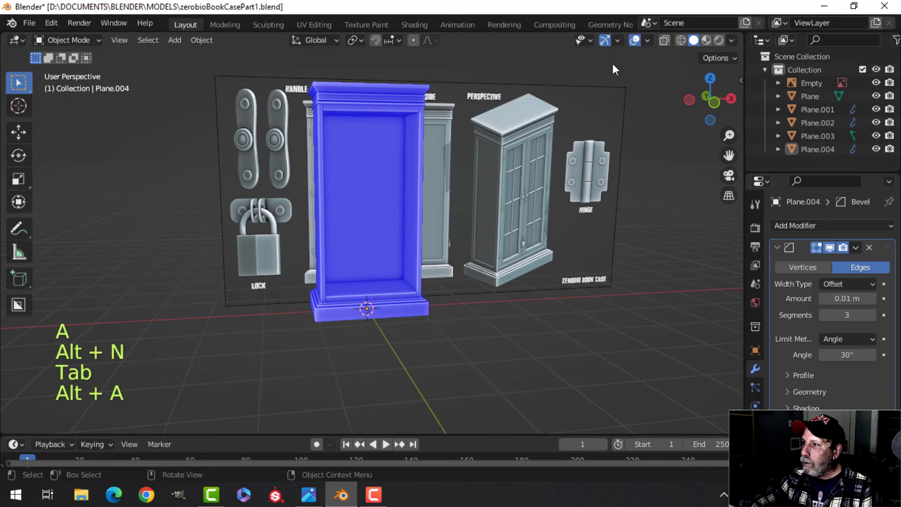
# - Turn off the Face Orientation overlay and save the file
pyautogui.click(647, 40)
pyautogui.click(589, 280)
pyautogui.scroll(-2, 381, 218)
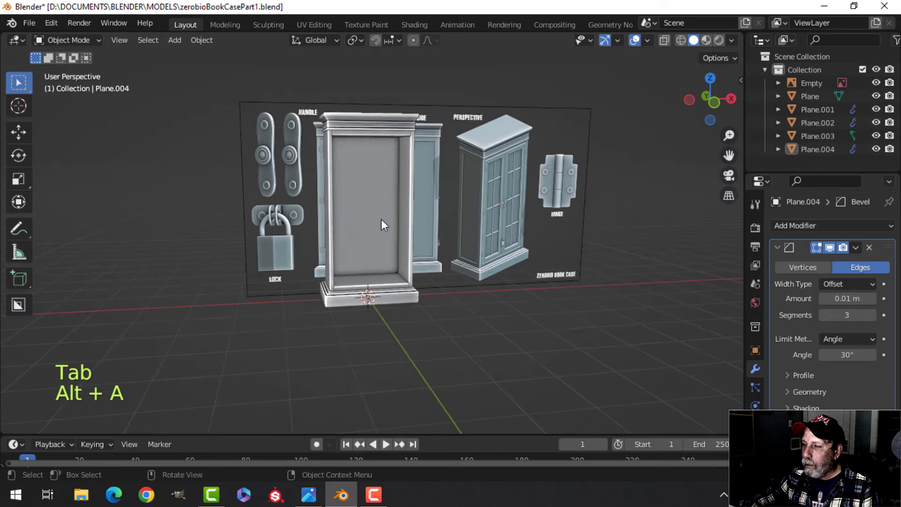
pyautogui.hotkey('ctrl', 's')
# - Examine the bookcase's interior and back panel from several angles
pyautogui.moveTo(450, 227); pyautogui.dragTo(461, 269, button='middle')
pyautogui.scroll(4, 314, 283)
pyautogui.scroll(-2, 271, 282)
pyautogui.scroll(3, 369, 288)
pyautogui.keyDown('shift'); pyautogui.moveTo(369, 289); pyautogui.dragTo(401, 193, button='middle'); pyautogui.keyUp('shift')
pyautogui.moveTo(401, 193); pyautogui.dragTo(362, 258, button='middle')
pyautogui.scroll(-3, 337, 227)
pyautogui.scroll(2, 320, 219)
pyautogui.moveTo(362, 258); pyautogui.dragTo(475, 230, button='middle')
pyautogui.scroll(1, 344, 249)
pyautogui.scroll(-1, 344, 252)
# - Duplicate the entire back panel in Edit Mode and move the copy along Y out in front of the bookcase
pyautogui.click(337, 153)
pyautogui.scroll(-3, 337, 154)
pyautogui.press('Tab')
pyautogui.press('a')
pyautogui.scroll(-2, 475, 227)
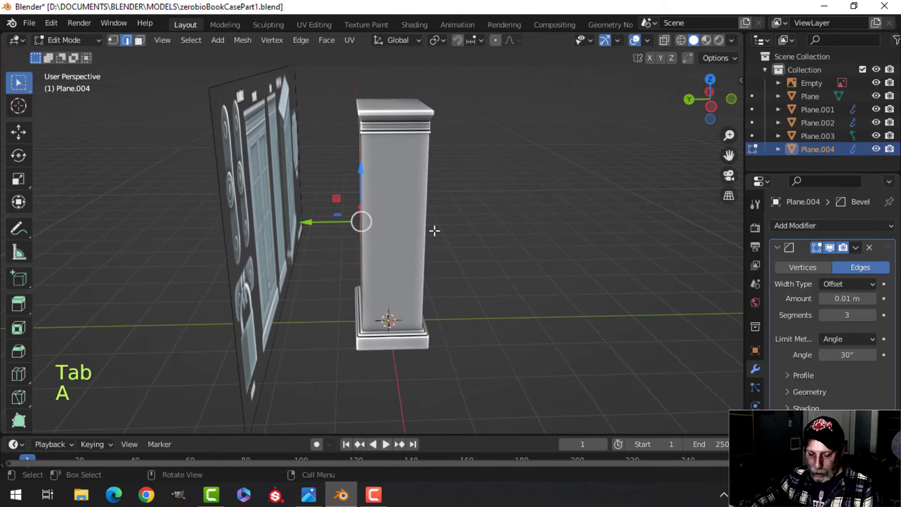
pyautogui.click(503, 224)
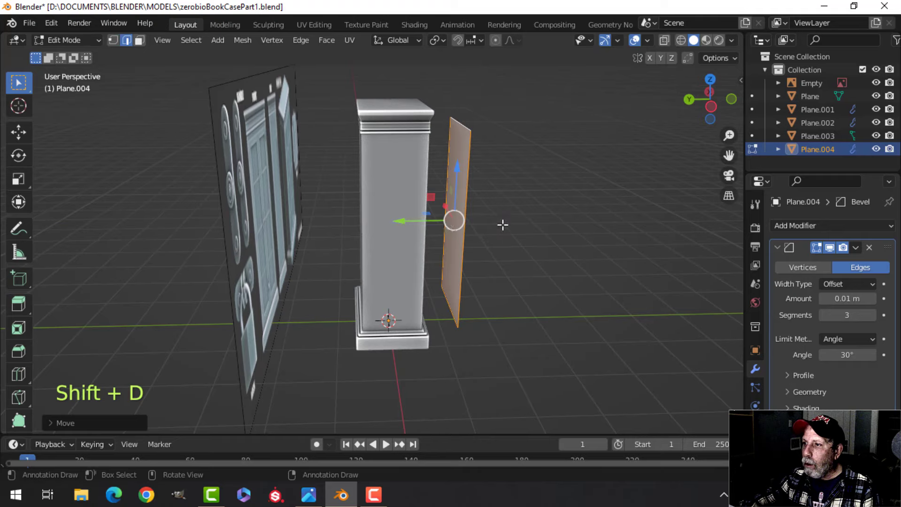
# - Separate the front copy of the panel into its own object and leave Edit Mode
pyautogui.moveTo(503, 224); pyautogui.dragTo(459, 226, button='middle')
pyautogui.press('p')
pyautogui.click(455, 225)
pyautogui.press('Tab')
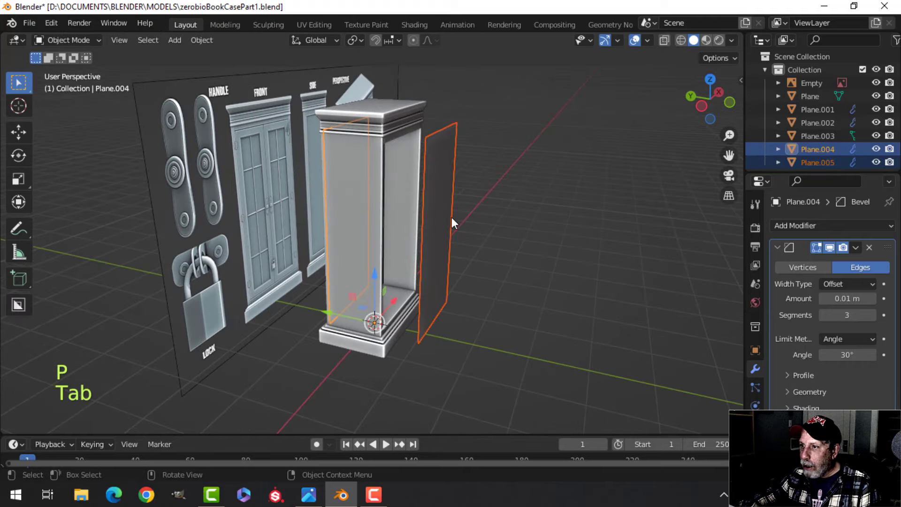
# - Edit the separated front panel and show it in front orthographic wireframe over the reference doors
pyautogui.press('Tab')
pyautogui.press('a')
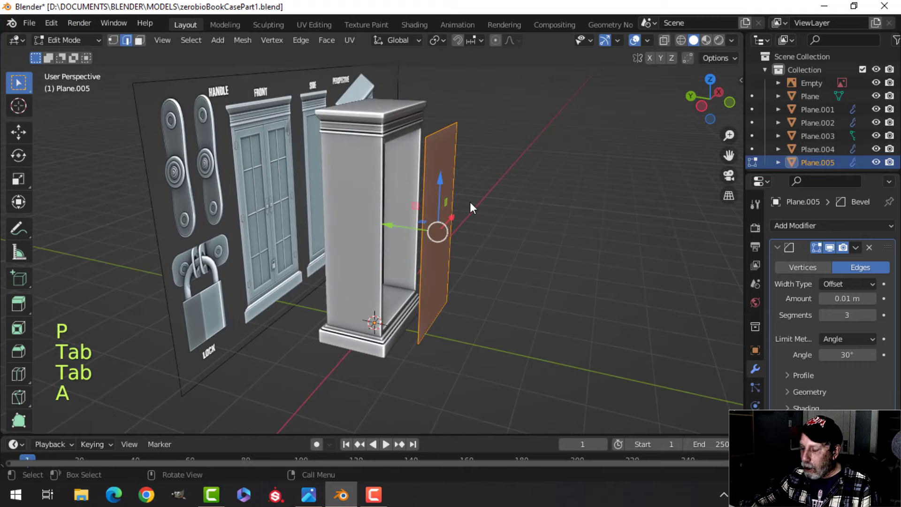
pyautogui.press('KP_1')
pyautogui.scroll(4, 469, 202)
pyautogui.keyDown('shift'); pyautogui.moveTo(458, 197); pyautogui.dragTo(492, 313, button='middle'); pyautogui.keyUp('shift')
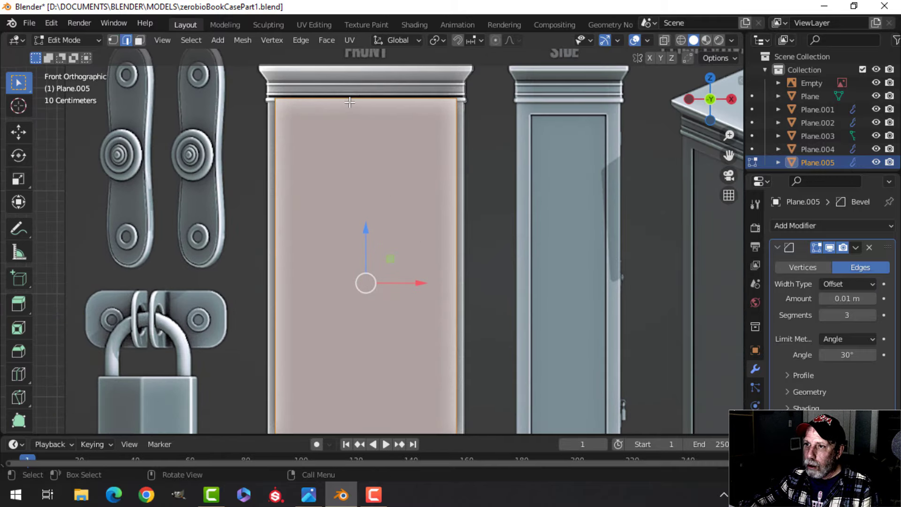
pyautogui.press('z')
pyautogui.click(424, 231)
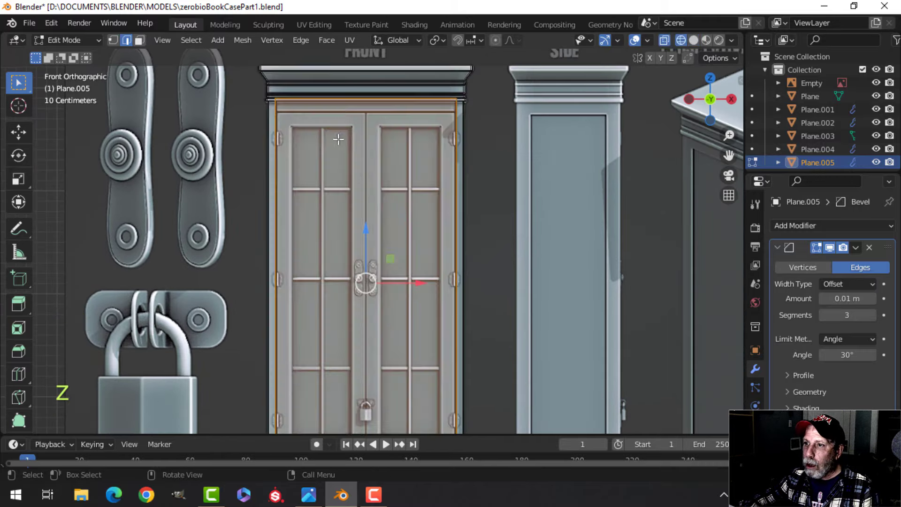
# - Lower the front panel's top edge along Z to the top of the doors in the reference image
pyautogui.click(354, 102)
pyautogui.keyDown('shift'); pyautogui.moveTo(403, 152); pyautogui.dragTo(400, 220, button='middle'); pyautogui.keyUp('shift')
pyautogui.scroll(2, 396, 171)
pyautogui.moveTo(379, 85); pyautogui.dragTo(380, 109)
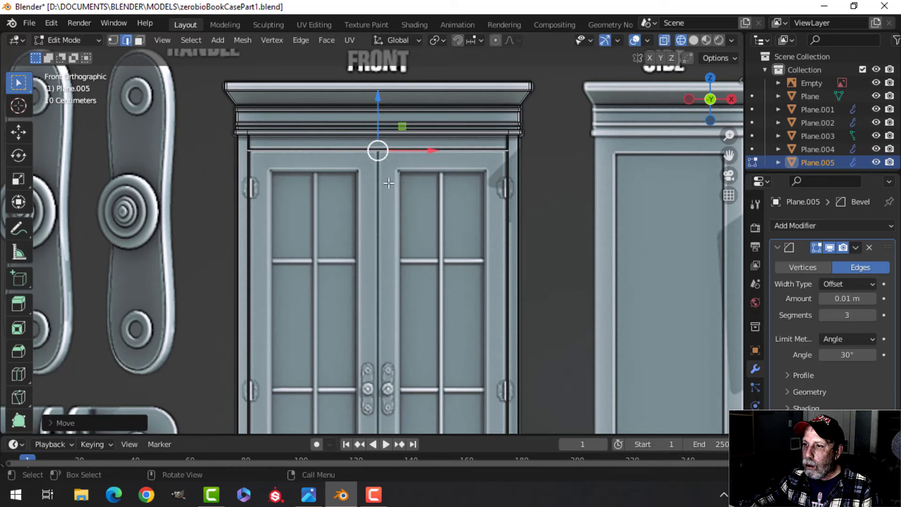
# - Raise the front panel's bottom edge along Z to the bottom of the doors in the reference image
pyautogui.scroll(-3, 382, 141)
pyautogui.keyDown('shift'); pyautogui.moveTo(405, 371); pyautogui.dragTo(381, 164, button='middle'); pyautogui.keyUp('shift')
pyautogui.click(347, 273)
pyautogui.scroll(2, 347, 272)
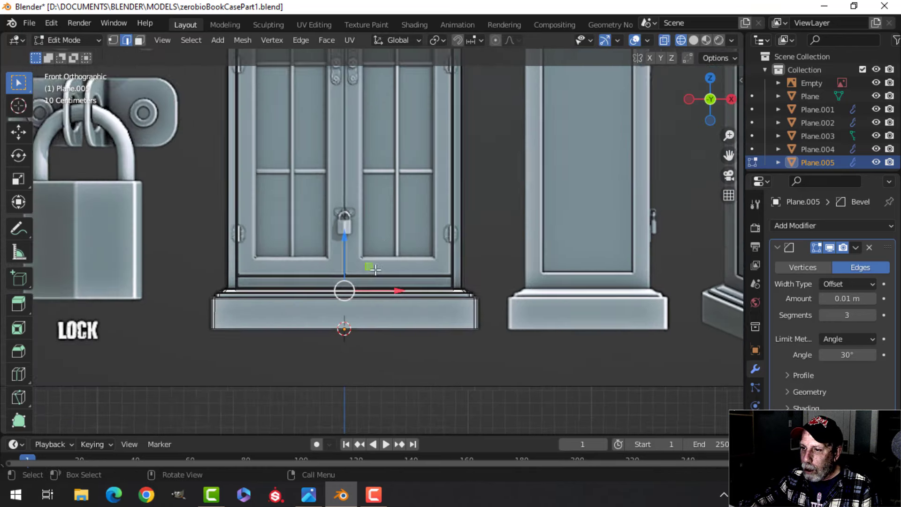
pyautogui.moveTo(355, 200); pyautogui.dragTo(360, 185)
pyautogui.scroll(-1, 414, 202)
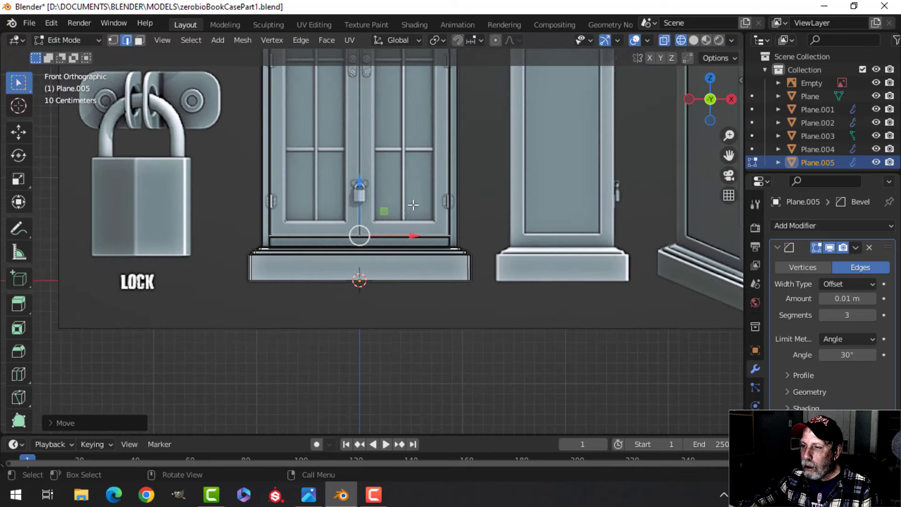
# - Clear the edge selection and select the entire front door panel over the reference
pyautogui.keyDown('shift'); pyautogui.moveTo(407, 195); pyautogui.dragTo(413, 266, button='middle'); pyautogui.keyUp('shift')
pyautogui.scroll(-2, 404, 211)
pyautogui.press('a')
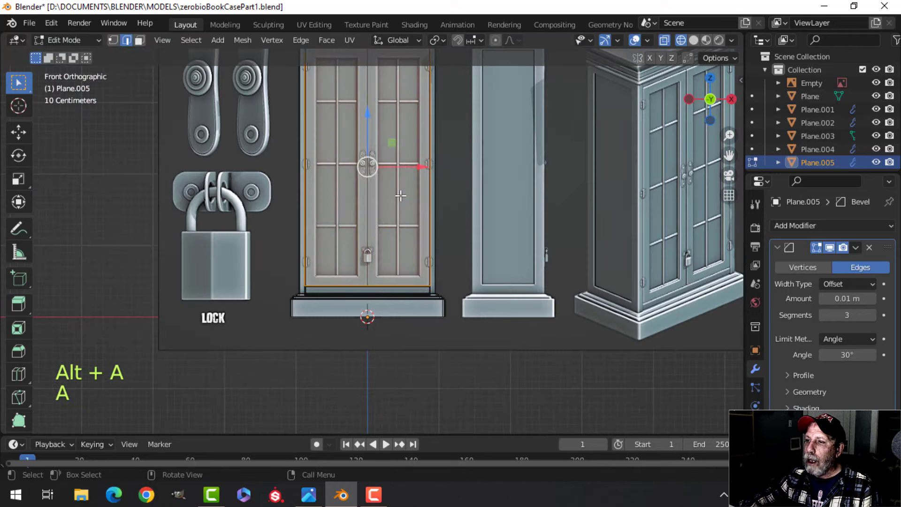
pyautogui.scroll(-2, 385, 207)
pyautogui.keyDown('shift'); pyautogui.scroll(1, 375, 213); pyautogui.keyUp('shift')
pyautogui.scroll(2, 375, 207)
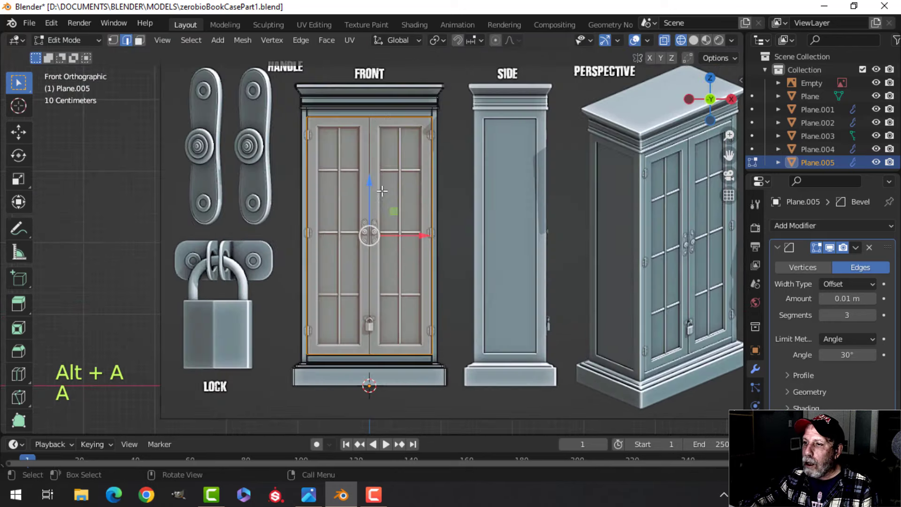
# - Split the front door panel with a centred vertical loop cut and delete its right-hand half
pyautogui.click(369, 115)
pyautogui.rightClick(395, 139)
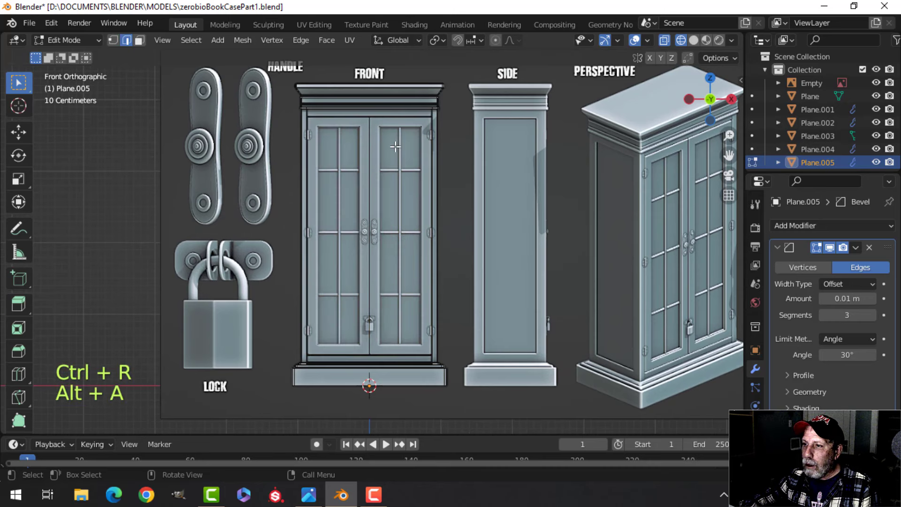
pyautogui.click(411, 234)
pyautogui.press('x')
pyautogui.click(416, 232)
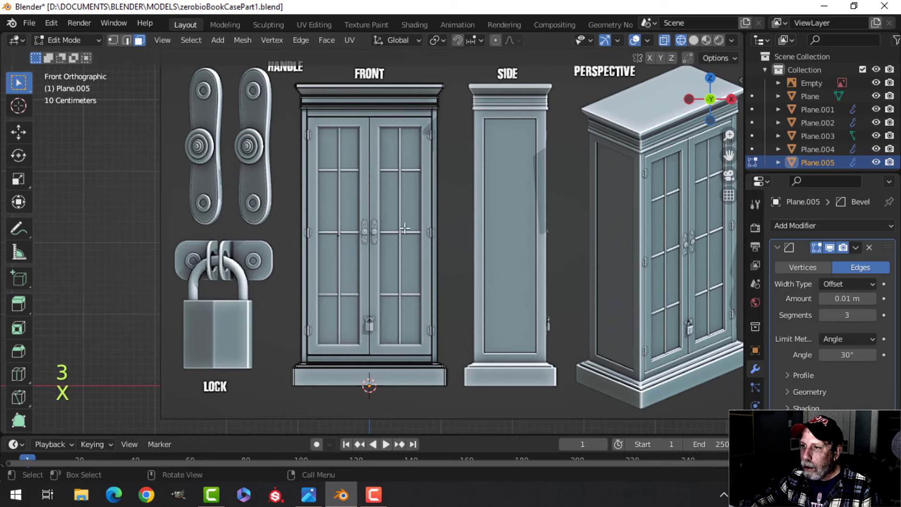
# - Select the remaining half panel in solid shading and move it along Y about 0.65 m to the cabinet's front opening
pyautogui.press('a')
pyautogui.moveTo(416, 232)
pyautogui.mouseDown(button='middle')
pyautogui.moveTo(403, 245)
pyautogui.moveTo(394, 234)
pyautogui.mouseUp(button='middle')
pyautogui.scroll(2, 408, 235)
pyautogui.click(483, 234)
pyautogui.moveTo(393, 234); pyautogui.dragTo(471, 249, button='middle')
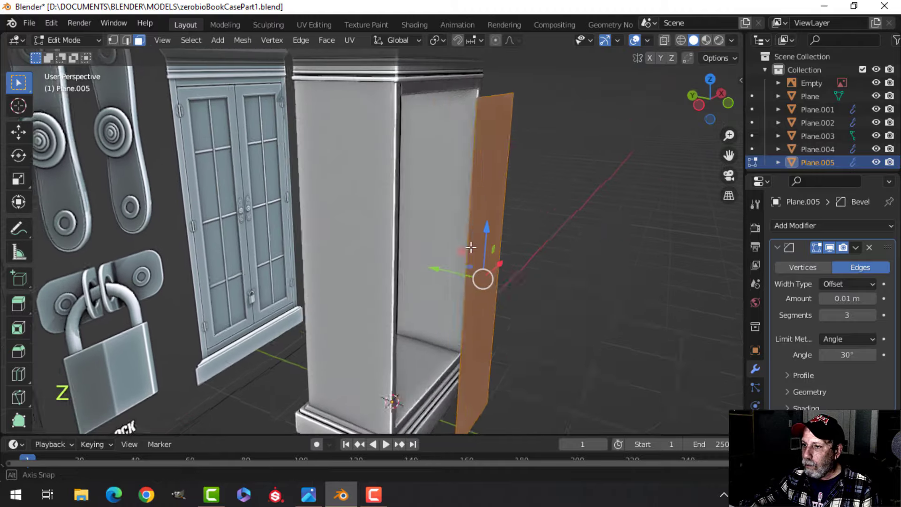
pyautogui.keyDown('shift'); pyautogui.moveTo(483, 279); pyautogui.dragTo(533, 270, button='middle'); pyautogui.keyUp('shift')
pyautogui.press('g')
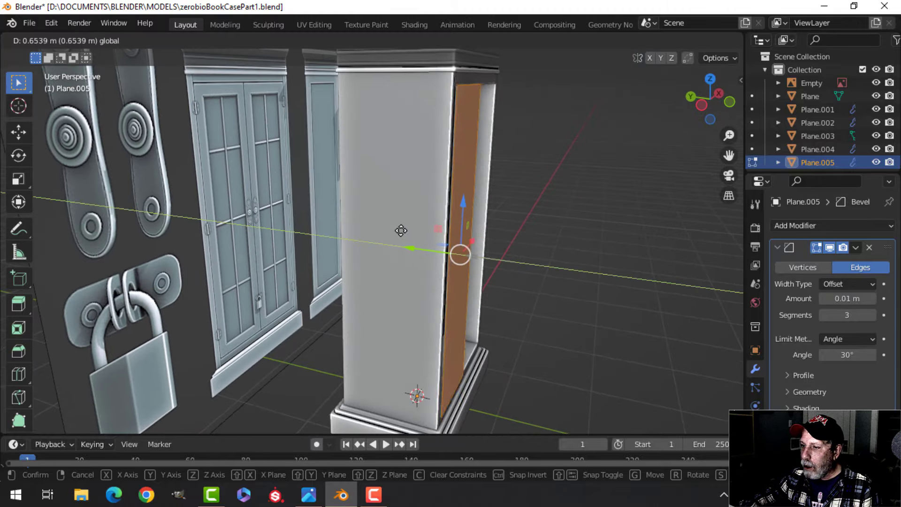
pyautogui.click(396, 228)
# - Fine-tune the half panel's depth along Y against the front edges of the cabinet
pyautogui.moveTo(397, 227); pyautogui.dragTo(346, 283, button='middle')
pyautogui.scroll(2, 336, 268)
pyautogui.keyDown('shift'); pyautogui.moveTo(320, 254); pyautogui.dragTo(429, 246, button='middle'); pyautogui.keyUp('shift')
pyautogui.moveTo(430, 247); pyautogui.dragTo(372, 258, button='middle')
pyautogui.moveTo(366, 310); pyautogui.dragTo(361, 305)
pyautogui.moveTo(332, 252); pyautogui.dragTo(503, 260, button='middle')
pyautogui.scroll(-3, 445, 263)
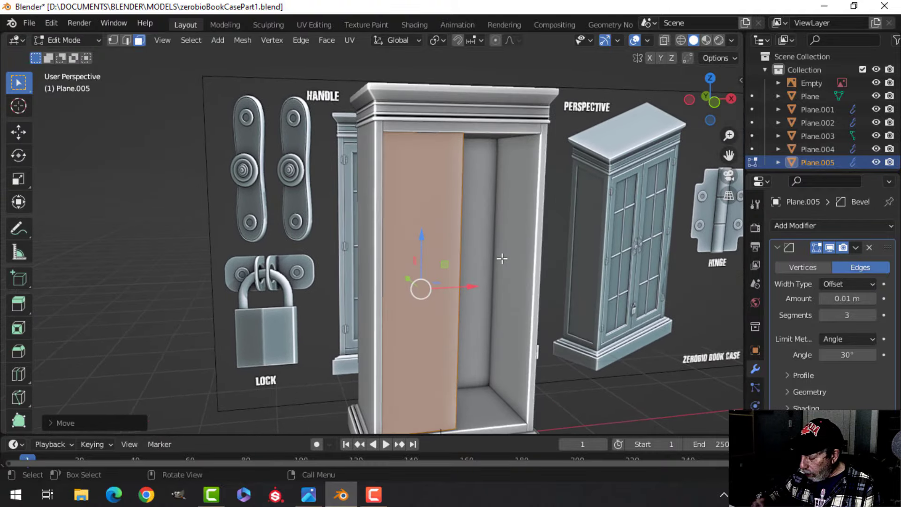
# - In front wireframe view, inset the door face about 0.128 m to match the glass opening in the reference
pyautogui.press('KP_1')
pyautogui.press('z')
pyautogui.click(383, 262)
pyautogui.scroll(2, 467, 256)
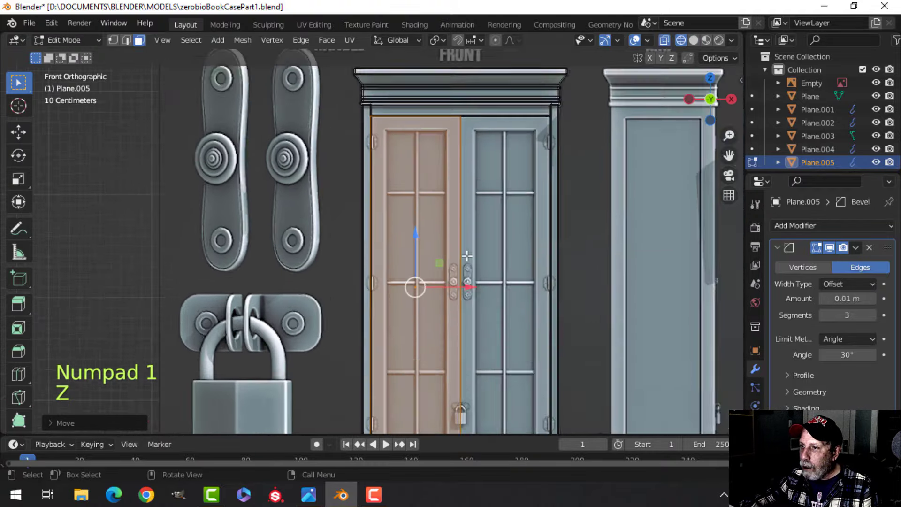
pyautogui.scroll(2, 448, 272)
pyautogui.keyDown('shift'); pyautogui.scroll(-3, 452, 263); pyautogui.keyUp('shift')
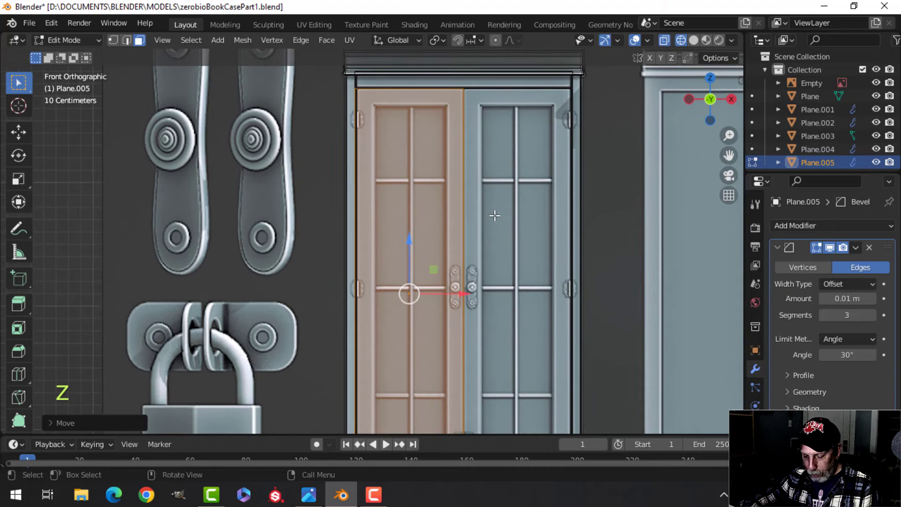
pyautogui.press('i')
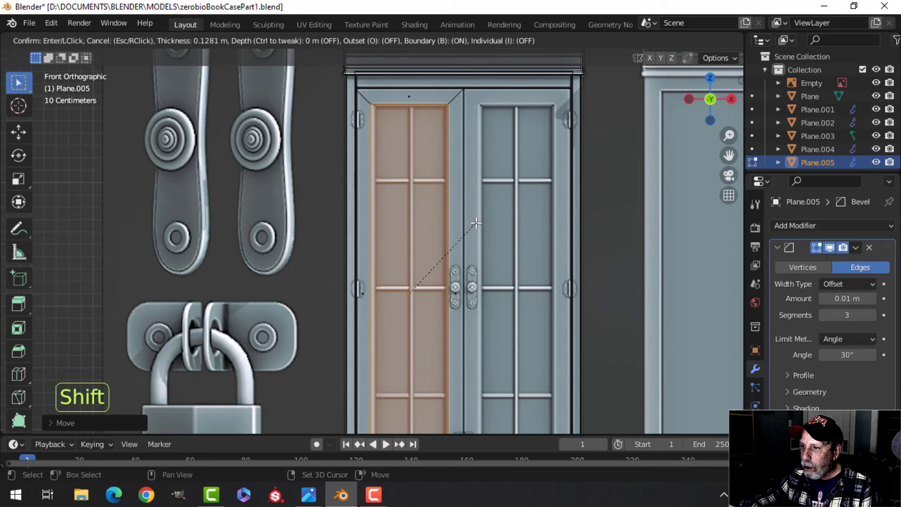
pyautogui.scroll(-2, 457, 246)
pyautogui.keyDown('shift'); pyautogui.scroll(-3, 427, 201); pyautogui.keyUp('shift')
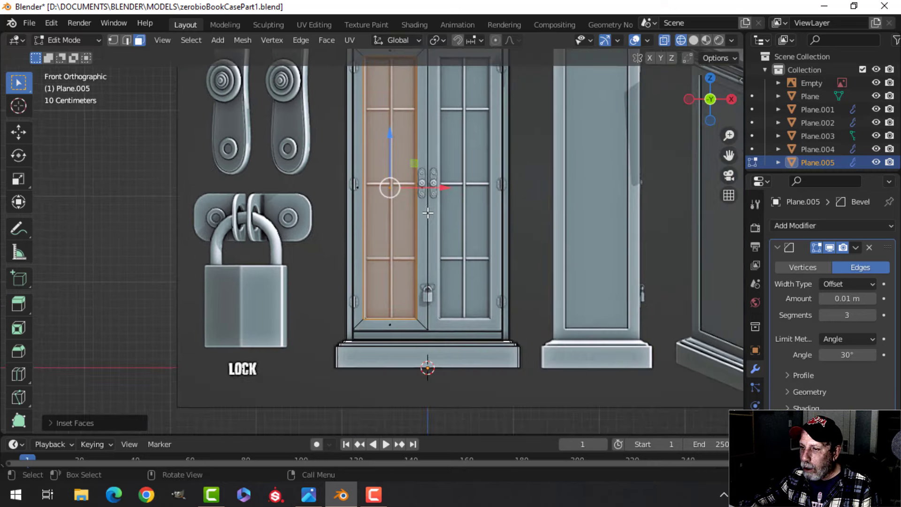
# - Return to solid shading and delete the inset centre face to open up the door frame
pyautogui.scroll(1, 427, 212)
pyautogui.click(519, 216)
pyautogui.moveTo(519, 216)
pyautogui.mouseDown(button='middle')
pyautogui.moveTo(526, 256)
pyautogui.moveTo(475, 234)
pyautogui.moveTo(467, 266)
pyautogui.moveTo(370, 227)
pyautogui.mouseUp(button='middle')
pyautogui.press('x')
pyautogui.click(461, 236)
# - Select the whole flat door frame and move it along Y out in front of the cabinet
pyautogui.press('a')
pyautogui.scroll(-2, 481, 235)
pyautogui.moveTo(360, 215); pyautogui.dragTo(375, 220)
pyautogui.keyDown('shift'); pyautogui.moveTo(388, 230); pyautogui.dragTo(408, 291, button='middle'); pyautogui.keyUp('shift')
pyautogui.moveTo(407, 290); pyautogui.dragTo(422, 290, button='middle')
pyautogui.scroll(3, 268, 214)
pyautogui.scroll(-5, 268, 214)
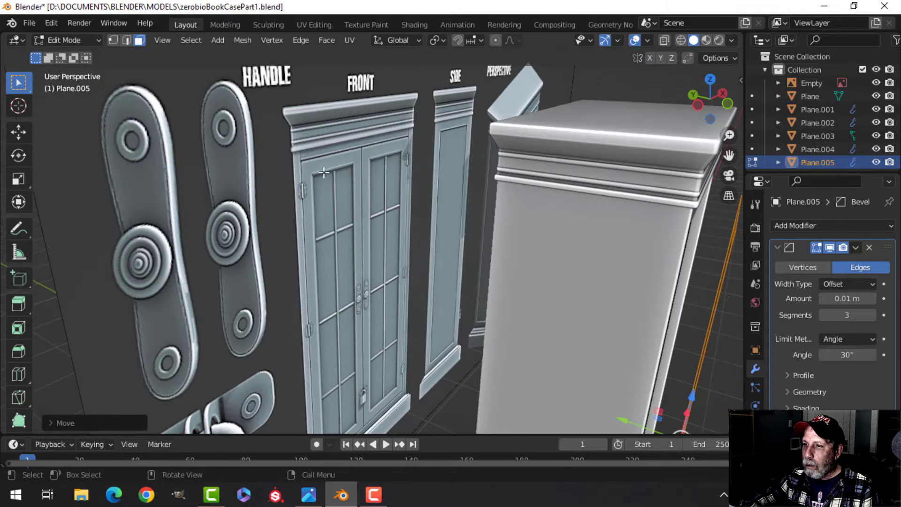
# - Extrude the door frame about 0.077 m towards the cabinet to give it thickness, and delete its back faces
pyautogui.scroll(-2, 499, 257)
pyautogui.moveTo(499, 257); pyautogui.dragTo(375, 214, button='middle')
pyautogui.moveTo(376, 213); pyautogui.dragTo(485, 225, button='middle')
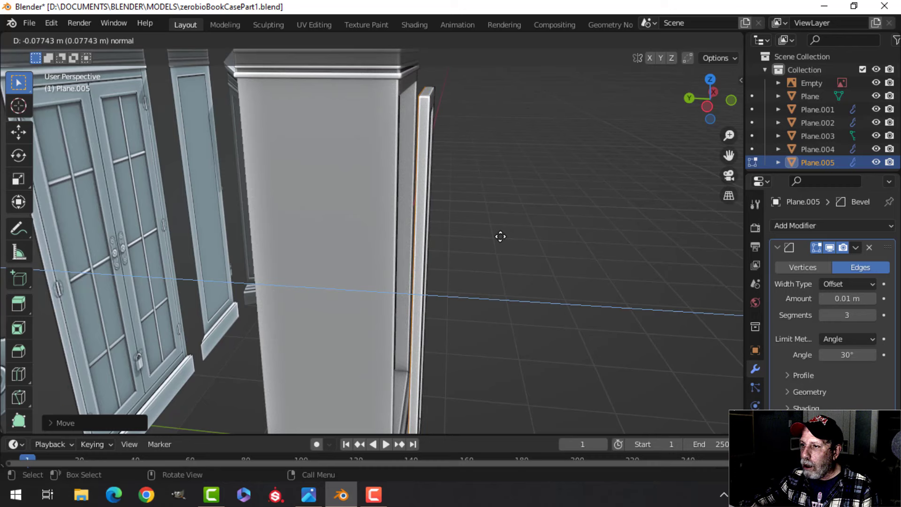
pyautogui.moveTo(484, 238); pyautogui.dragTo(399, 232, button='middle')
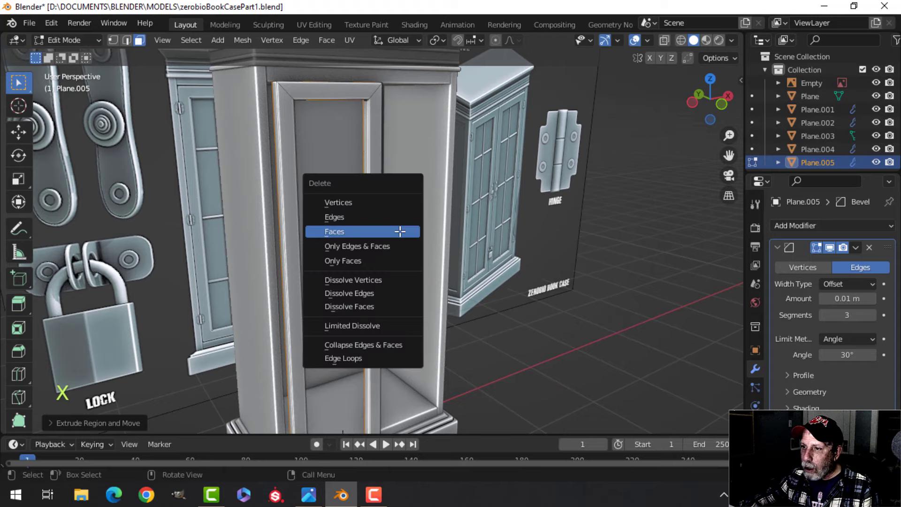
pyautogui.moveTo(337, 198); pyautogui.dragTo(516, 269, button='middle')
# - Examine the moulding around the door openings in the front, side and perspective reference views
pyautogui.scroll(-3, 316, 250)
pyautogui.scroll(3, 340, 271)
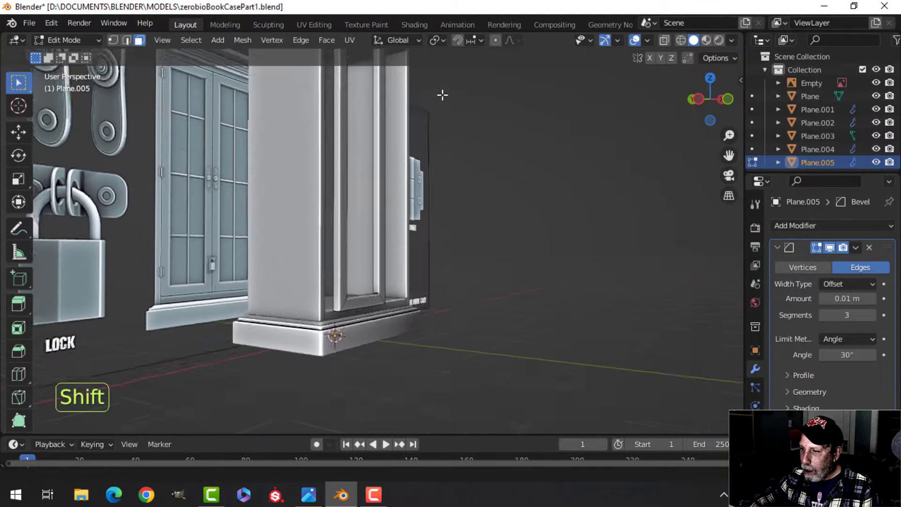
pyautogui.keyDown('shift'); pyautogui.moveTo(474, 169); pyautogui.dragTo(469, 178, button='middle'); pyautogui.keyUp('shift')
pyautogui.keyDown('shift'); pyautogui.moveTo(306, 183); pyautogui.dragTo(522, 214, button='middle'); pyautogui.keyUp('shift')
pyautogui.moveTo(522, 214); pyautogui.dragTo(501, 230, button='middle')
pyautogui.scroll(-5, 501, 230)
pyautogui.keyDown('shift'); pyautogui.moveTo(612, 221); pyautogui.dragTo(349, 243, button='middle'); pyautogui.keyUp('shift')
pyautogui.scroll(4, 348, 243)
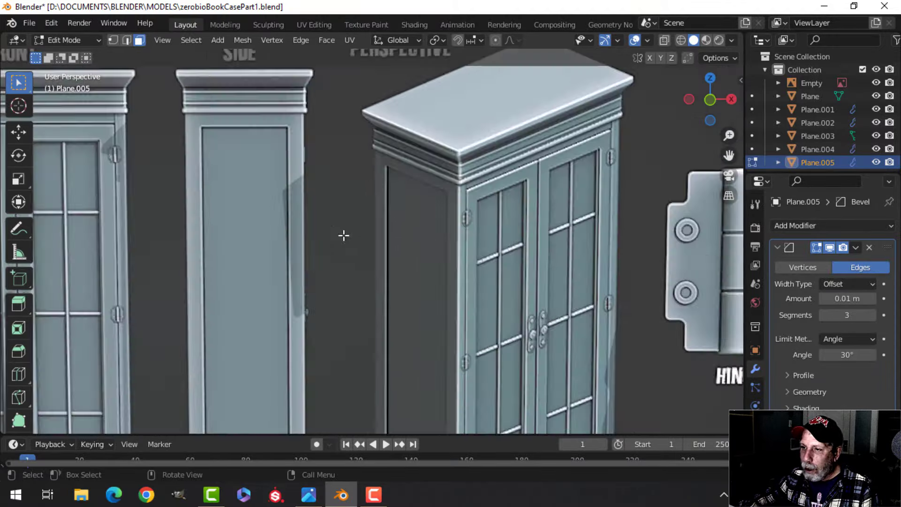
pyautogui.scroll(2, 531, 216)
pyautogui.scroll(-4, 582, 201)
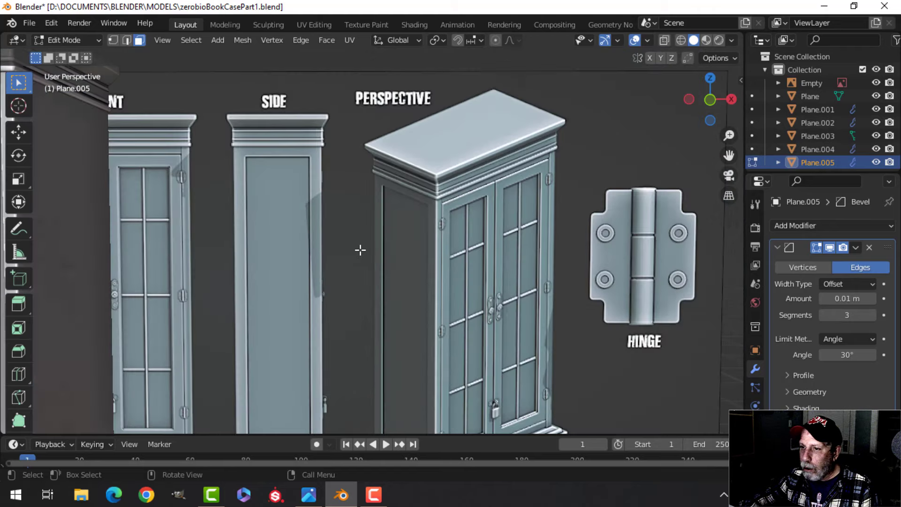
pyautogui.keyDown('shift'); pyautogui.moveTo(226, 231); pyautogui.dragTo(391, 270, button='middle'); pyautogui.keyUp('shift')
pyautogui.scroll(5, 391, 270)
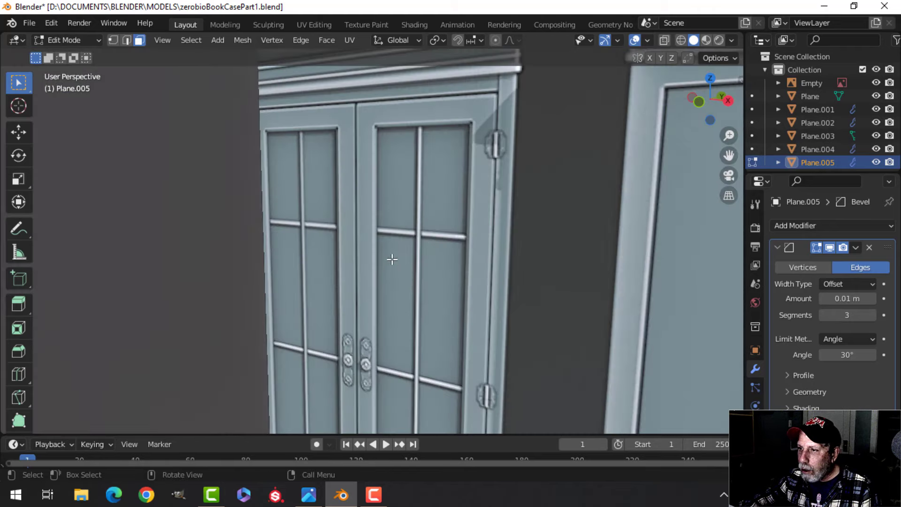
pyautogui.scroll(-5, 382, 201)
pyautogui.keyDown('shift'); pyautogui.moveTo(322, 257); pyautogui.dragTo(423, 258, button='middle'); pyautogui.keyUp('shift')
# - Add a loop cut around the inner side faces of the door frame's opening
pyautogui.moveTo(422, 257); pyautogui.dragTo(466, 231, button='middle')
pyautogui.moveTo(465, 231); pyautogui.dragTo(492, 105, button='middle')
pyautogui.scroll(2, 497, 196)
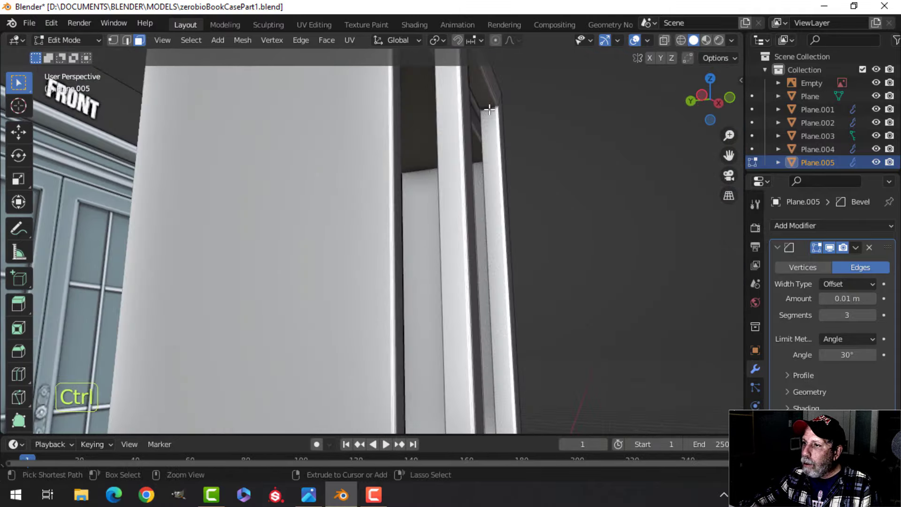
pyautogui.click(487, 107)
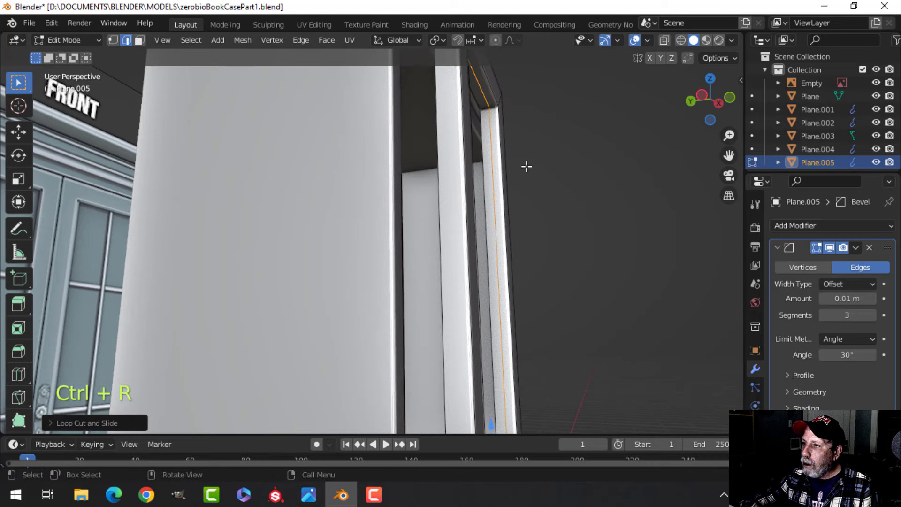
# - Adjust the new edge loop's depth along Y within the door frame's thickness
pyautogui.scroll(-6, 511, 313)
pyautogui.keyDown('shift'); pyautogui.moveTo(507, 262); pyautogui.dragTo(504, 211, button='middle'); pyautogui.keyUp('shift')
pyautogui.moveTo(504, 211); pyautogui.dragTo(467, 283, button='middle')
pyautogui.scroll(5, 501, 259)
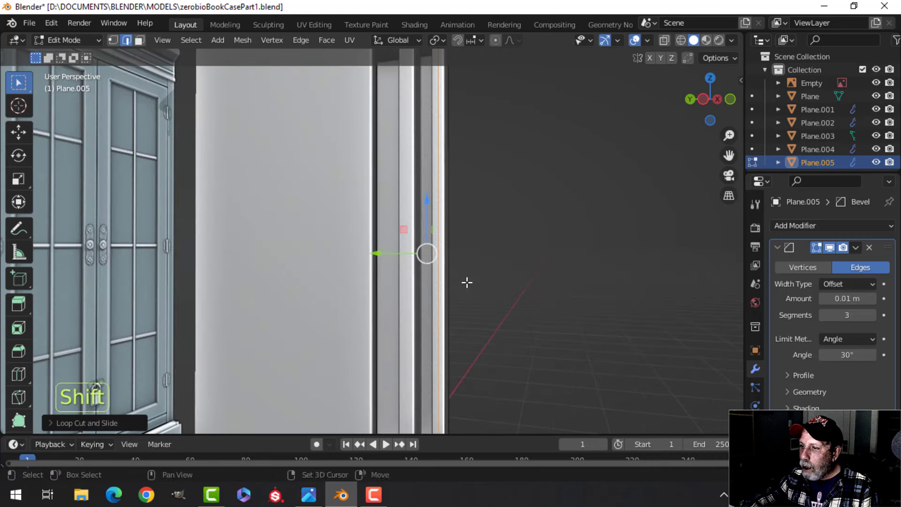
pyautogui.moveTo(379, 254); pyautogui.dragTo(383, 254)
pyautogui.moveTo(580, 257); pyautogui.dragTo(450, 287, button='middle')
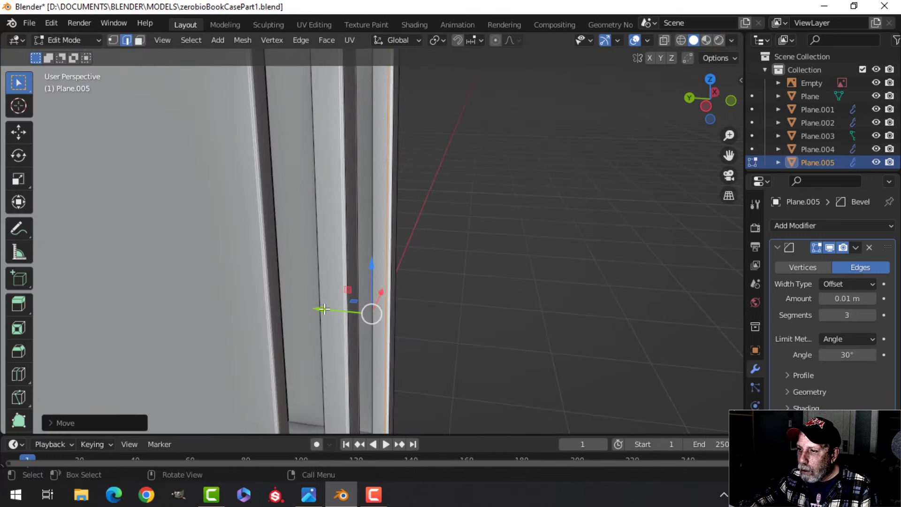
pyautogui.moveTo(324, 309); pyautogui.dragTo(318, 306)
pyautogui.moveTo(416, 288)
pyautogui.mouseDown(button='middle')
pyautogui.moveTo(401, 302)
pyautogui.moveTo(352, 296)
pyautogui.moveTo(382, 370)
pyautogui.moveTo(402, 181)
pyautogui.moveTo(427, 303)
pyautogui.mouseUp(button='middle')
# - Extrude the rear inner face loop of the door opening and offset it about -0.02 m with Shrink/Fatten
pyautogui.hotkey('alt', 'a')
pyautogui.moveTo(427, 303); pyautogui.dragTo(435, 268, button='middle')
pyautogui.keyDown('shift'); pyautogui.moveTo(434, 268); pyautogui.dragTo(442, 292, button='middle'); pyautogui.keyUp('shift')
pyautogui.scroll(3, 441, 292)
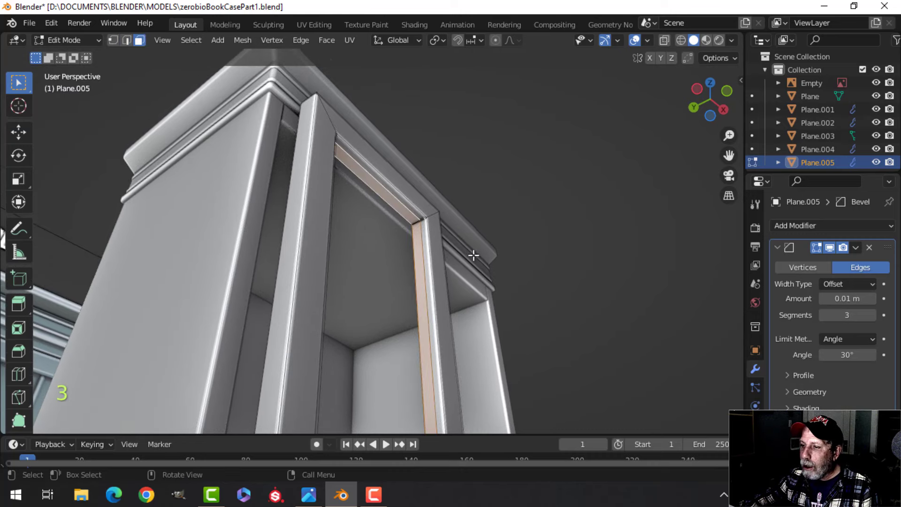
pyautogui.scroll(-3, 473, 255)
pyautogui.moveTo(474, 256); pyautogui.dragTo(446, 253, button='middle')
pyautogui.scroll(2, 366, 338)
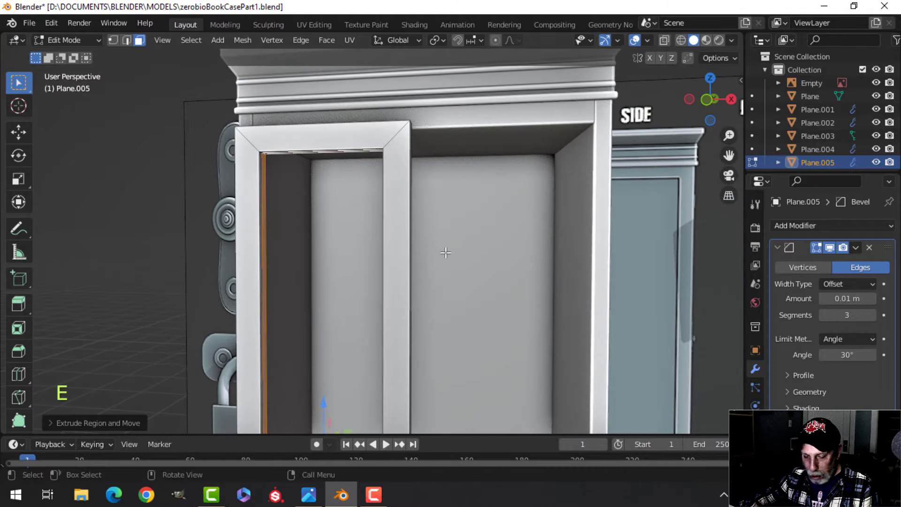
pyautogui.hotkey('alt', 's')
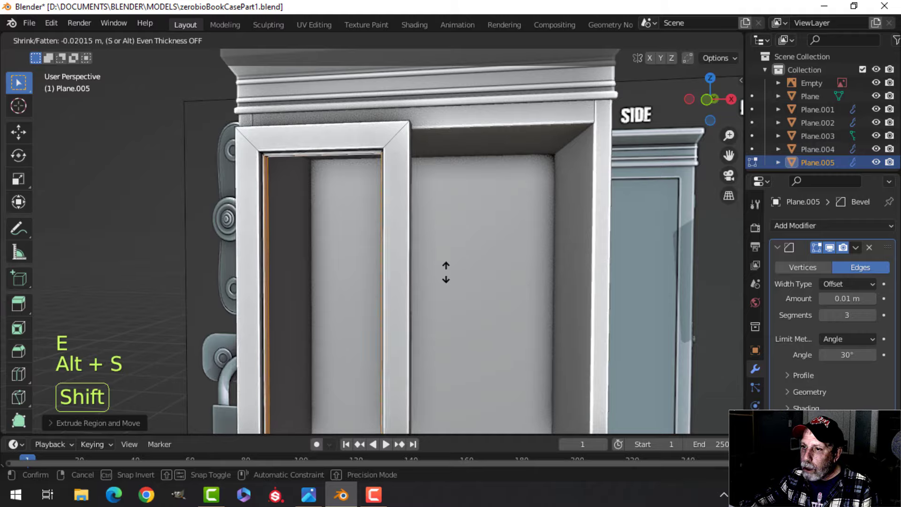
pyautogui.click(446, 278)
# - Grow the selection to cover the whole inner lip of the door and move it about -0.017 m along Y
pyautogui.scroll(-3, 451, 261)
pyautogui.moveTo(451, 262); pyautogui.dragTo(424, 298, button='middle')
pyautogui.scroll(4, 540, 231)
pyautogui.scroll(2, 465, 277)
pyautogui.press('ctrl+KP_Add')
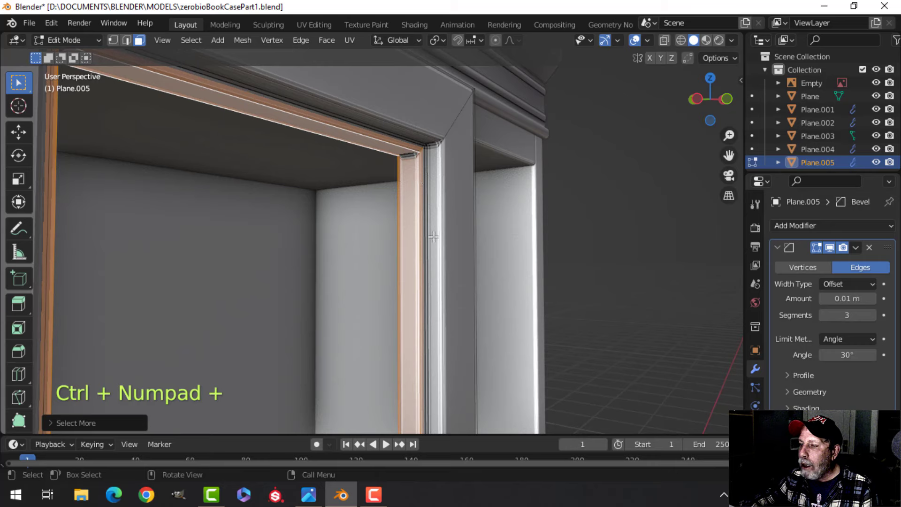
pyautogui.scroll(-5, 431, 159)
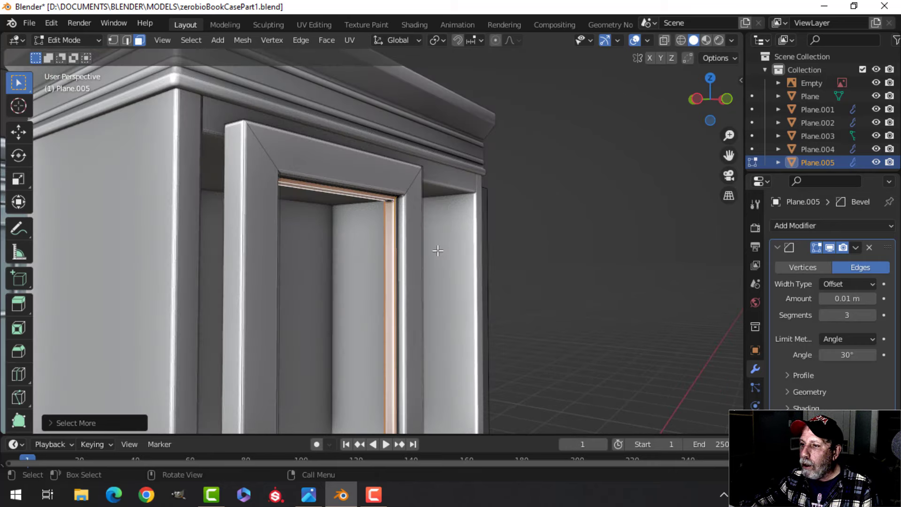
pyautogui.moveTo(438, 249); pyautogui.dragTo(444, 231, button='middle')
pyautogui.scroll(-4, 461, 299)
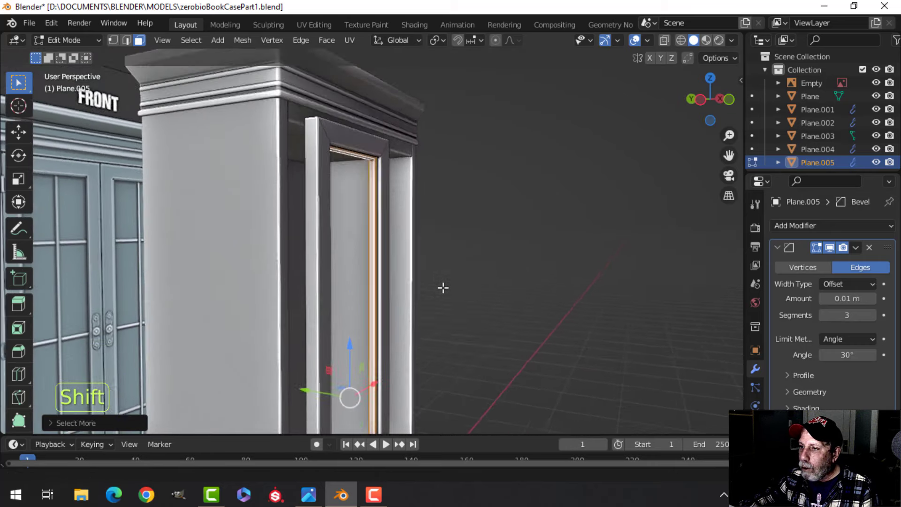
pyautogui.scroll(4, 442, 288)
pyautogui.moveTo(441, 290); pyautogui.dragTo(408, 267, button='middle')
pyautogui.keyDown('shift'); pyautogui.moveTo(408, 267); pyautogui.dragTo(474, 287, button='middle'); pyautogui.keyUp('shift')
pyautogui.moveTo(475, 287); pyautogui.dragTo(523, 236, button='middle')
pyautogui.press('g')
pyautogui.press('y')
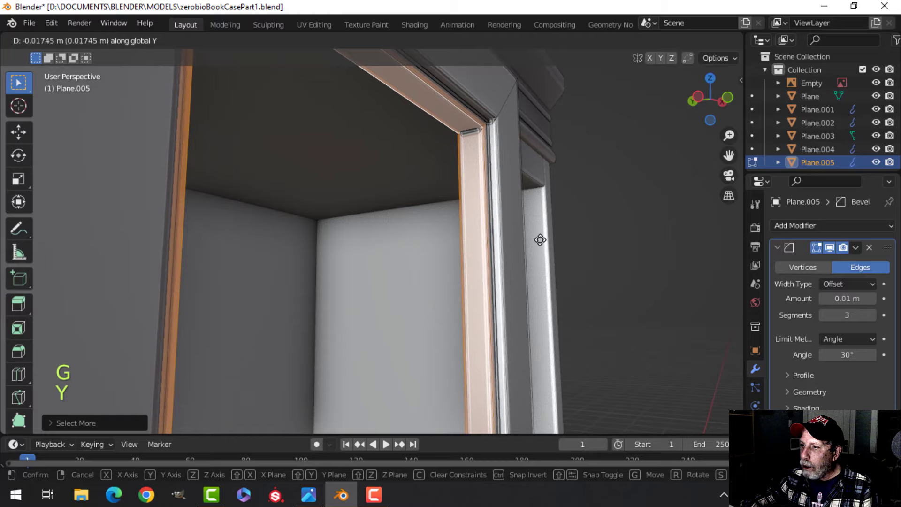
pyautogui.click(537, 237)
# - Return to Object Mode, reselect the door and examine the moulding corners around its opening
pyautogui.scroll(-5, 543, 254)
pyautogui.moveTo(543, 255); pyautogui.dragTo(415, 274, button='middle')
pyautogui.press('Tab')
pyautogui.scroll(-3, 385, 283)
pyautogui.hotkey('alt', 'a')
pyautogui.scroll(5, 393, 291)
pyautogui.click(442, 178)
pyautogui.scroll(-4, 420, 274)
pyautogui.scroll(-2, 458, 266)
pyautogui.scroll(3, 479, 233)
pyautogui.scroll(3, 458, 193)
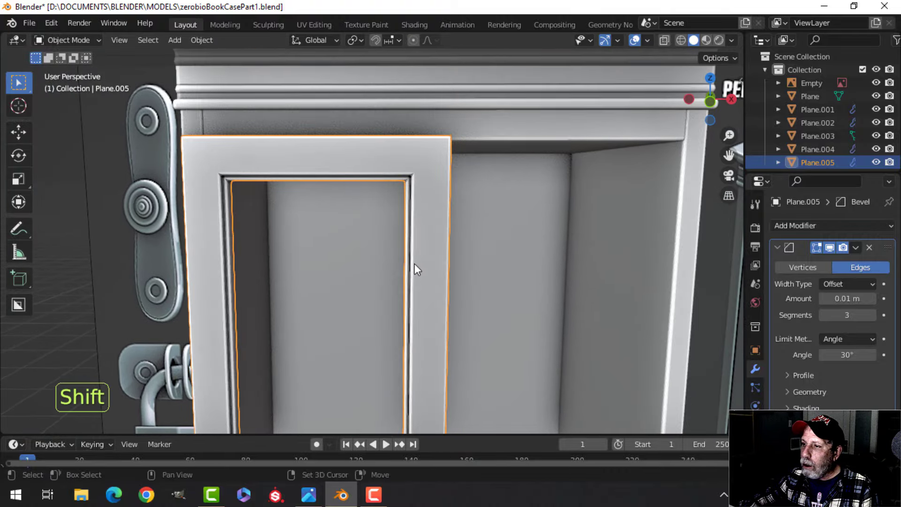
pyautogui.scroll(2, 433, 211)
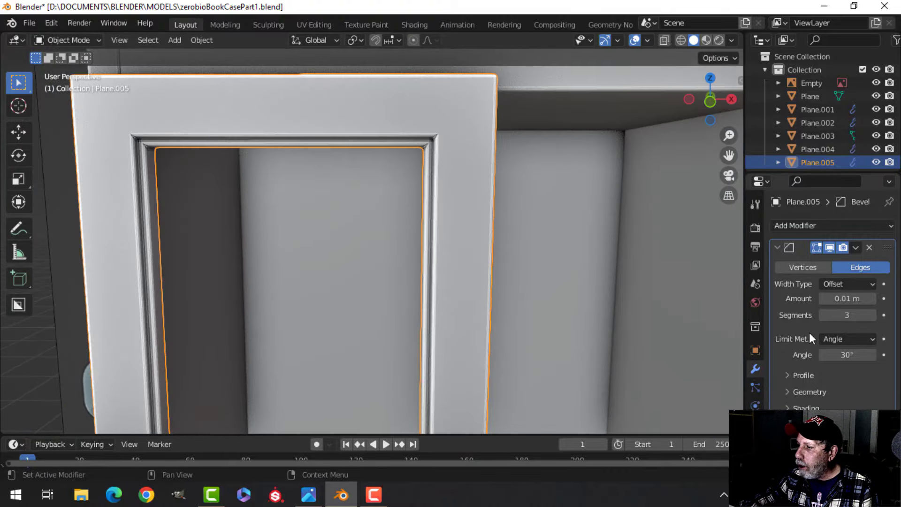
# - Set the outer miter of the door's Bevel modifier to Arc and deselect the door
pyautogui.click(792, 392)
pyautogui.scroll(-2, 834, 376)
pyautogui.click(832, 365)
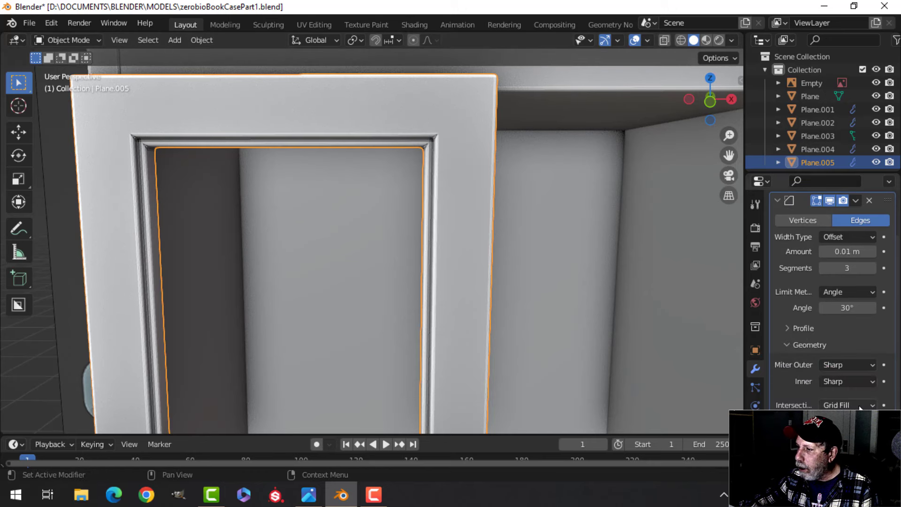
pyautogui.click(847, 365)
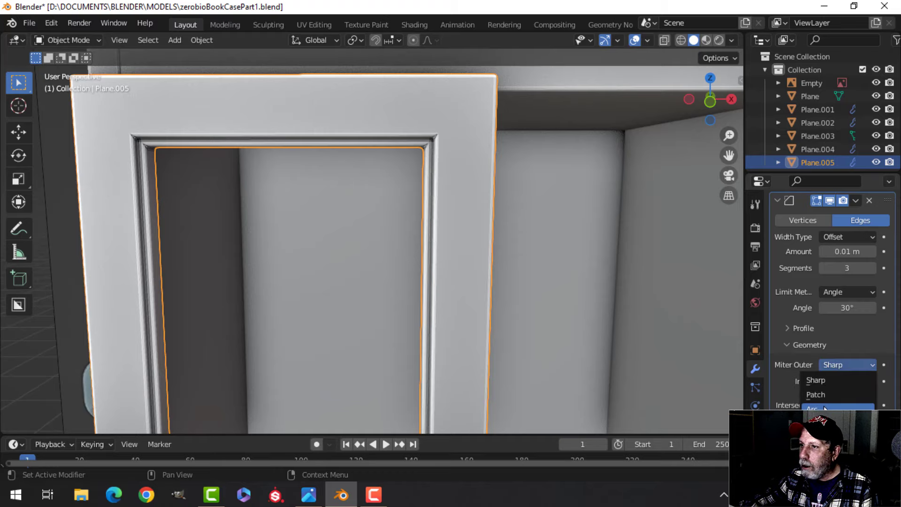
pyautogui.scroll(-4, 439, 176)
pyautogui.hotkey('alt', 'a')
pyautogui.scroll(-2, 445, 232)
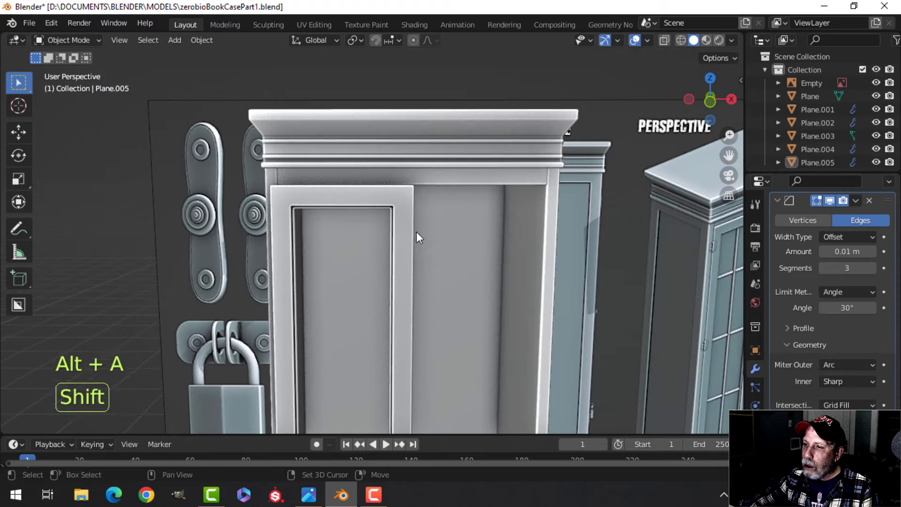
# - Move the entire door mesh along Y back into the cabinet's front opening, then leave Edit Mode and deselect it
pyautogui.keyDown('shift'); pyautogui.moveTo(415, 232); pyautogui.dragTo(413, 198, button='middle'); pyautogui.keyUp('shift')
pyautogui.moveTo(458, 223); pyautogui.dragTo(474, 260, button='middle')
pyautogui.keyDown('shift'); pyautogui.moveTo(426, 228); pyautogui.dragTo(470, 215, button='middle'); pyautogui.keyUp('shift')
pyautogui.click(415, 151)
pyautogui.press('Tab')
pyautogui.press('a')
pyautogui.scroll(-2, 450, 218)
pyautogui.moveTo(470, 215); pyautogui.dragTo(475, 199, button='middle')
pyautogui.moveTo(370, 281); pyautogui.dragTo(351, 266)
pyautogui.press('Tab')
pyautogui.moveTo(489, 222); pyautogui.dragTo(411, 202, button='middle')
pyautogui.hotkey('alt', 'a')
# - Examine the fitted door frame on the bookcase and compare it with the glazing bars on the reference doors
pyautogui.scroll(-3, 404, 230)
pyautogui.keyDown('shift'); pyautogui.moveTo(424, 264); pyautogui.dragTo(438, 168, button='middle'); pyautogui.keyUp('shift')
pyautogui.moveTo(431, 199); pyautogui.dragTo(430, 226, button='middle')
pyautogui.moveTo(427, 201)
pyautogui.mouseDown(button='middle')
pyautogui.moveTo(430, 184)
pyautogui.moveTo(443, 207)
pyautogui.mouseUp(button='middle')
pyautogui.keyDown('shift'); pyautogui.moveTo(367, 199); pyautogui.dragTo(483, 296, button='middle'); pyautogui.keyUp('shift')
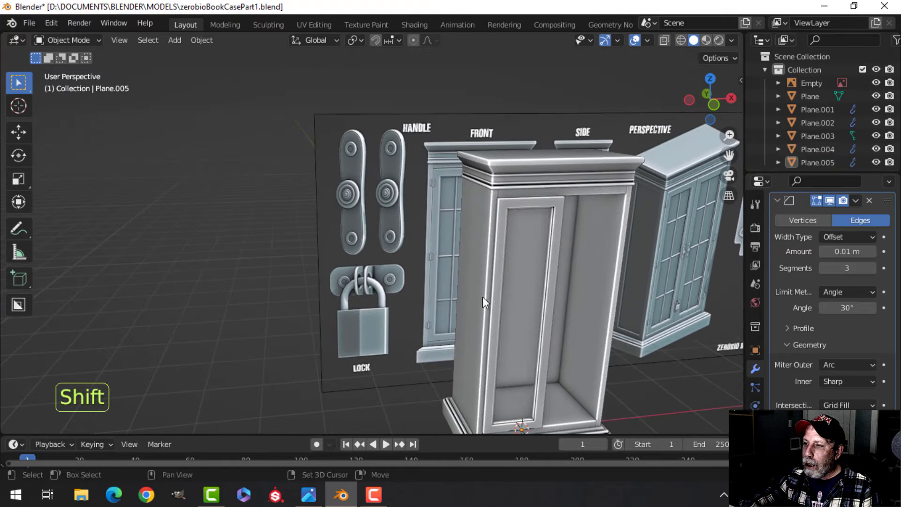
pyautogui.scroll(4, 483, 297)
pyautogui.keyDown('shift'); pyautogui.moveTo(503, 207); pyautogui.dragTo(475, 272, button='middle'); pyautogui.keyUp('shift')
pyautogui.scroll(3, 475, 272)
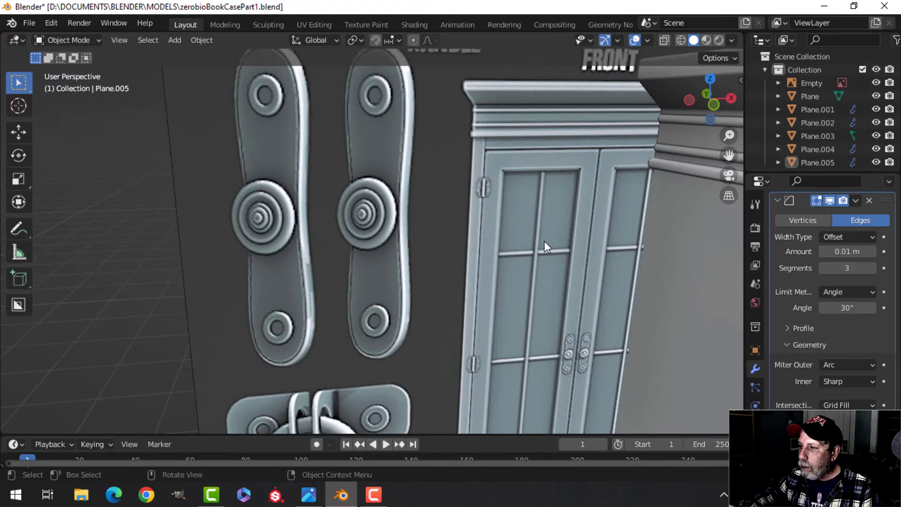
pyautogui.scroll(-4, 544, 241)
pyautogui.keyDown('shift'); pyautogui.moveTo(568, 269); pyautogui.dragTo(399, 163, button='middle'); pyautogui.keyUp('shift')
pyautogui.moveTo(399, 163); pyautogui.dragTo(387, 150, button='middle')
pyautogui.scroll(-3, 404, 157)
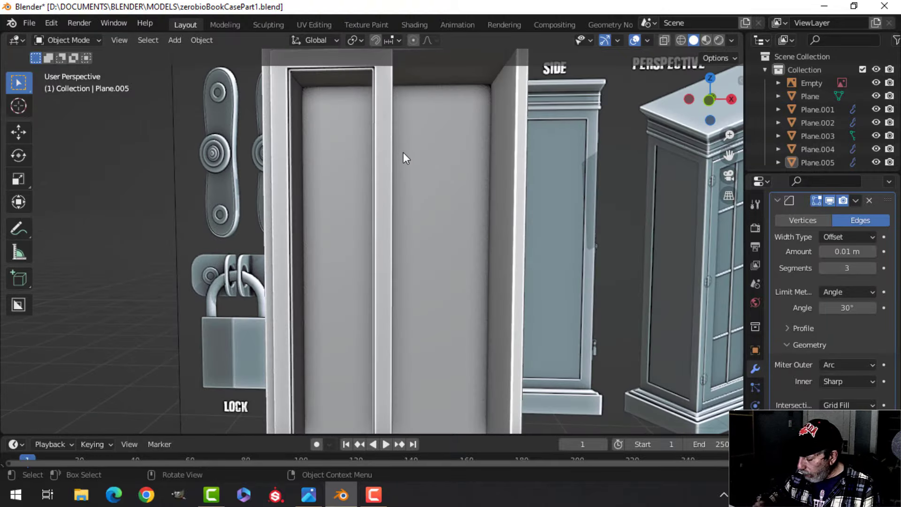
# - In front view, open the left door's mesh in Edit Mode and clear its selection
pyautogui.press('KP_1')
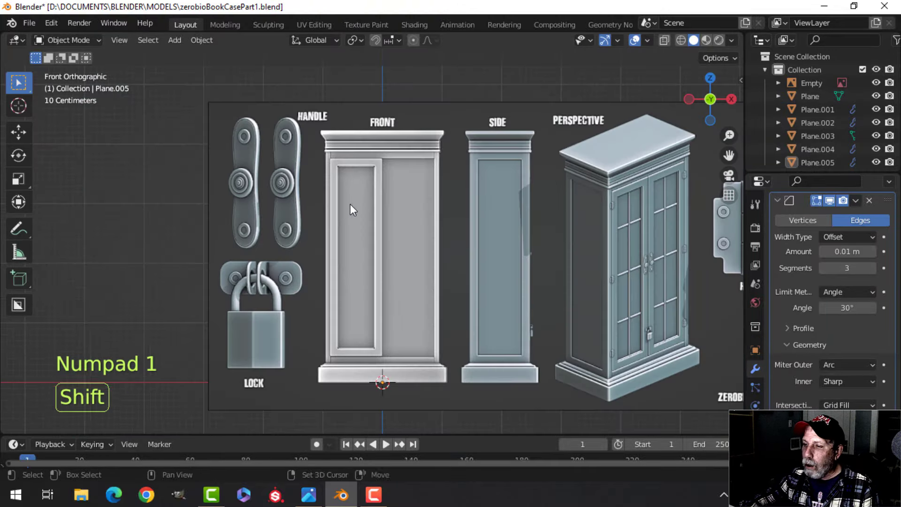
pyautogui.keyDown('shift'); pyautogui.moveTo(360, 212); pyautogui.dragTo(387, 208, button='middle'); pyautogui.keyUp('shift')
pyautogui.scroll(3, 370, 219)
pyautogui.click(373, 112)
pyautogui.press('Tab')
pyautogui.scroll(1, 376, 157)
pyautogui.hotkey('alt', 'a')
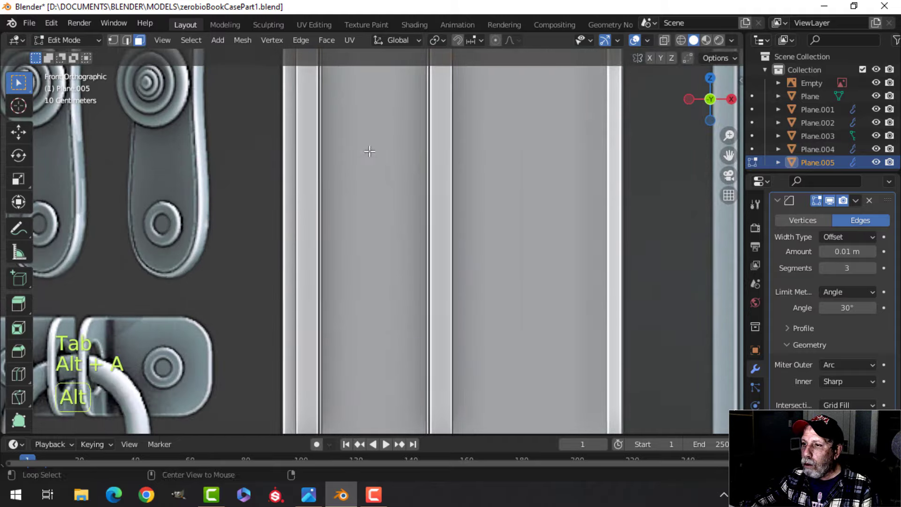
# - Select the long inner vertical edge of the moulding on the left side of the door opening
pyautogui.moveTo(368, 151); pyautogui.dragTo(341, 159, button='middle')
pyautogui.scroll(-5, 317, 176)
pyautogui.moveTo(342, 162); pyautogui.dragTo(411, 237, button='middle')
pyautogui.scroll(3, 415, 211)
pyautogui.scroll(3, 360, 249)
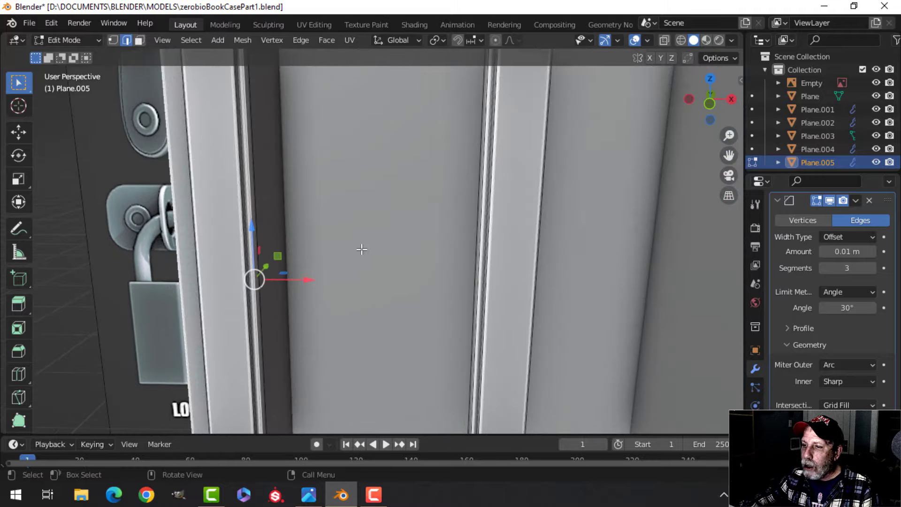
pyautogui.moveTo(360, 249)
pyautogui.keyDown('shift'); pyautogui.mouseDown(button='middle')
pyautogui.moveTo(414, 222)
pyautogui.moveTo(350, 249)
pyautogui.mouseUp(button='middle'); pyautogui.keyUp('shift')
pyautogui.scroll(3, 350, 249)
pyautogui.keyDown('shift'); pyautogui.moveTo(256, 247); pyautogui.dragTo(368, 231, button='middle'); pyautogui.keyUp('shift')
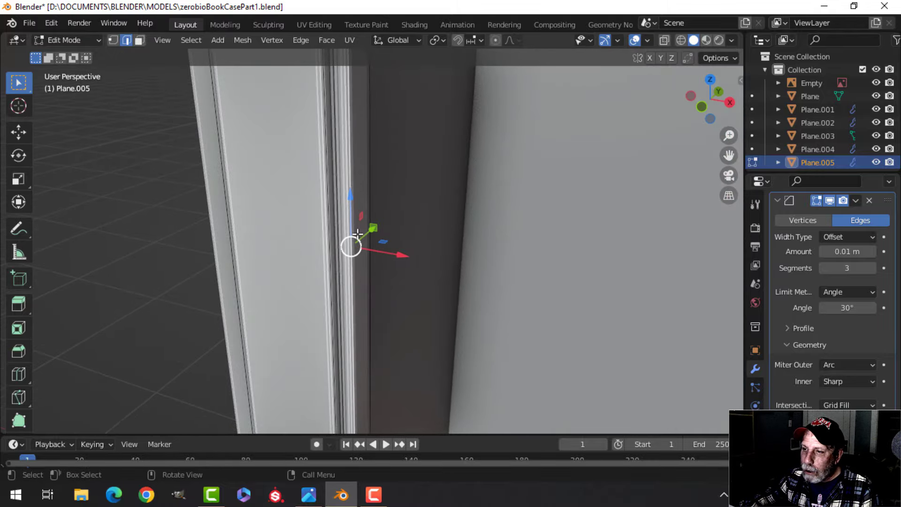
# - Duplicate the vertical edge to the middle of the door opening along X and separate it into its own object
pyautogui.scroll(-3, 373, 251)
pyautogui.scroll(-3, 372, 251)
pyautogui.keyDown('shift'); pyautogui.moveTo(447, 266); pyautogui.dragTo(416, 234, button='middle'); pyautogui.keyUp('shift')
pyautogui.scroll(-3, 443, 197)
pyautogui.moveTo(394, 202); pyautogui.dragTo(427, 202)
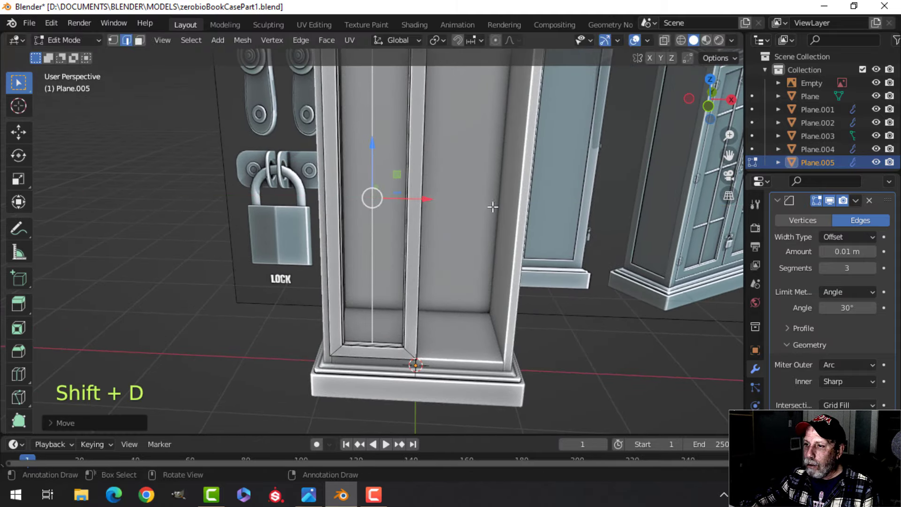
pyautogui.press('p')
pyautogui.press('Tab')
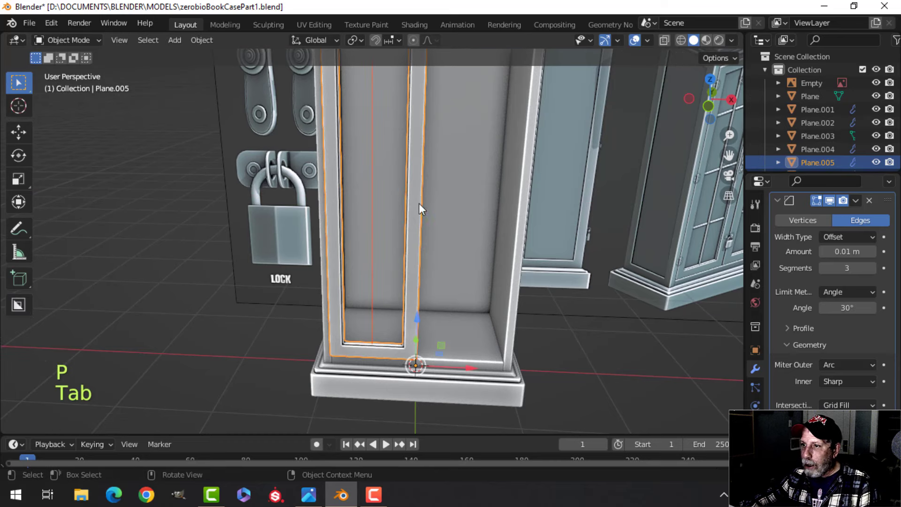
# - Select the separated centre edge object and select all its geometry in Edit Mode
pyautogui.click(374, 170)
pyautogui.scroll(-5, 430, 238)
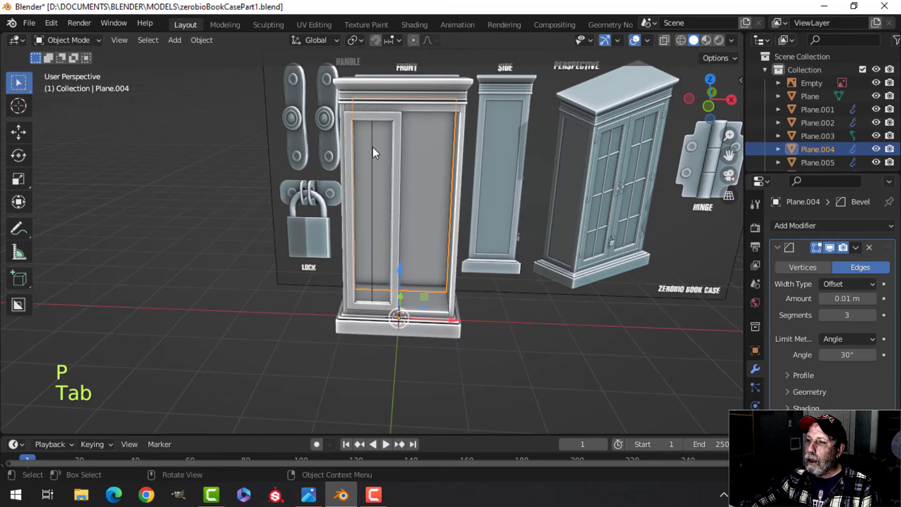
pyautogui.click(373, 149)
pyautogui.click(373, 141)
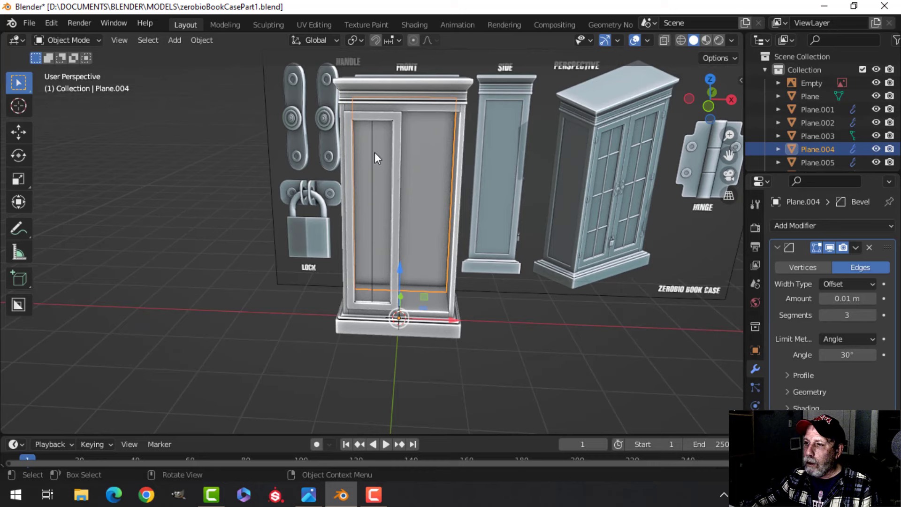
pyautogui.click(372, 140)
pyautogui.press('Tab')
pyautogui.press('a')
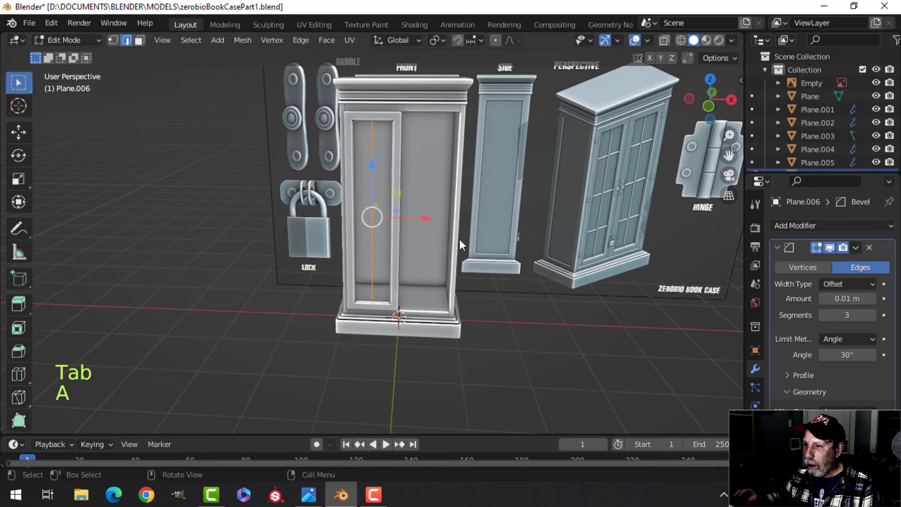
# - In front wireframe view, move the edge along X toward the left side of the reference door's vertical glazing bar
pyautogui.press('KP_1')
pyautogui.press('z')
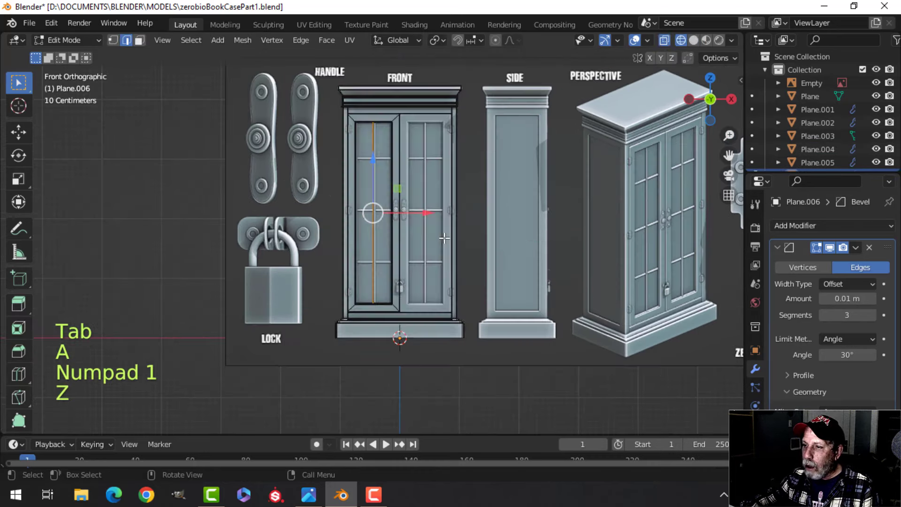
pyautogui.scroll(6, 444, 239)
pyautogui.keyDown('shift'); pyautogui.moveTo(424, 201); pyautogui.dragTo(368, 296, button='middle'); pyautogui.keyUp('shift')
pyautogui.scroll(2, 373, 257)
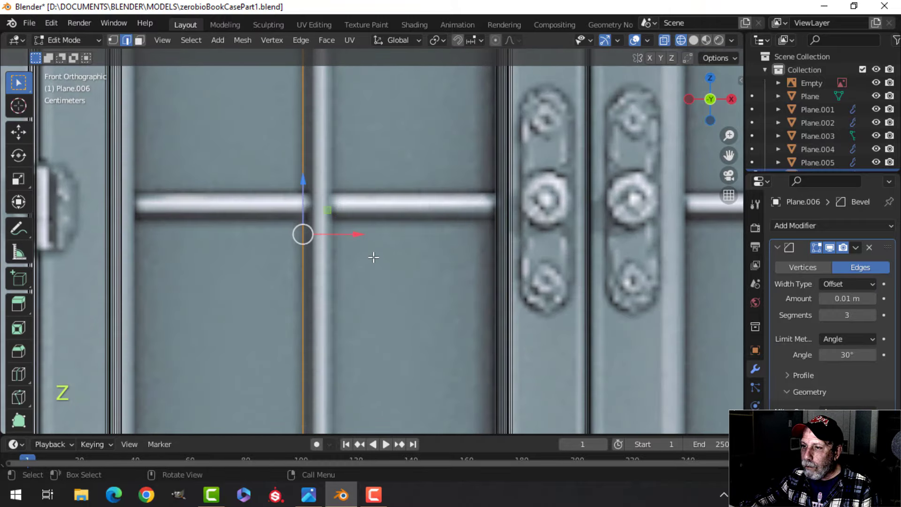
pyautogui.scroll(3, 373, 257)
pyautogui.keyDown('shift'); pyautogui.moveTo(380, 261); pyautogui.dragTo(416, 275, button='middle'); pyautogui.keyUp('shift')
pyautogui.press('g')
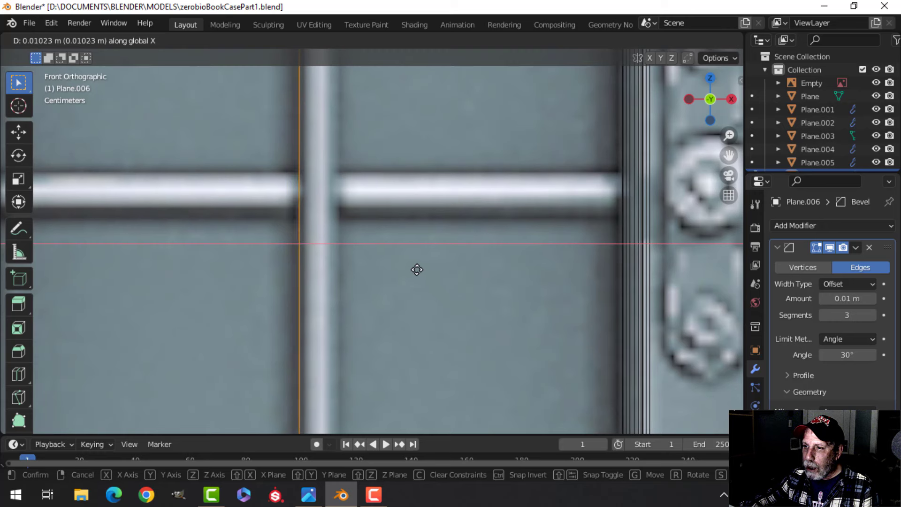
pyautogui.click(416, 270)
# - Extrude the edge along X across the width of the reference glazing bar and return to solid shading
pyautogui.scroll(-1, 388, 268)
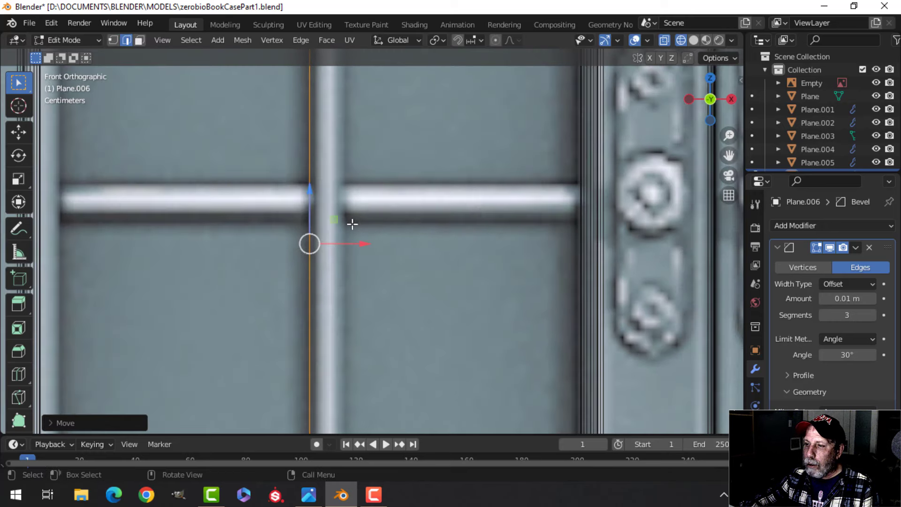
pyautogui.scroll(-2, 377, 216)
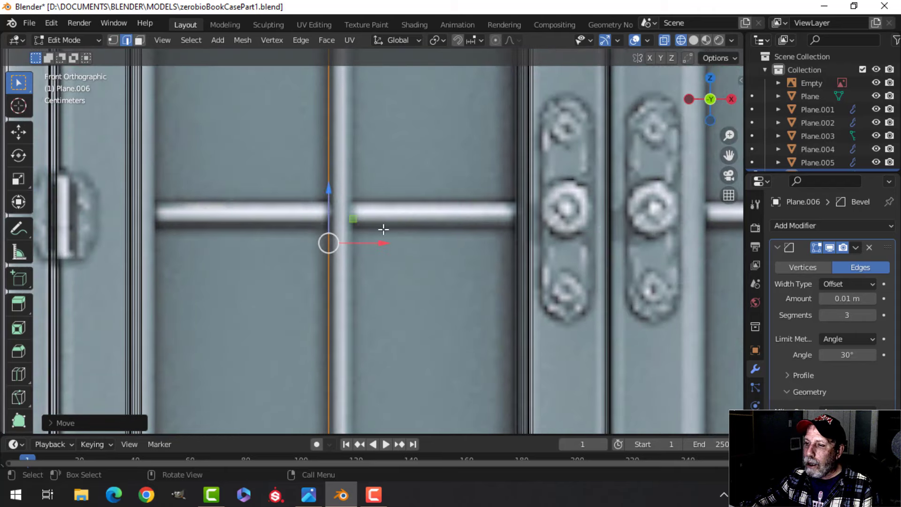
pyautogui.scroll(2, 383, 229)
pyautogui.keyDown('shift'); pyautogui.moveTo(392, 231); pyautogui.dragTo(404, 214, button='middle'); pyautogui.keyUp('shift')
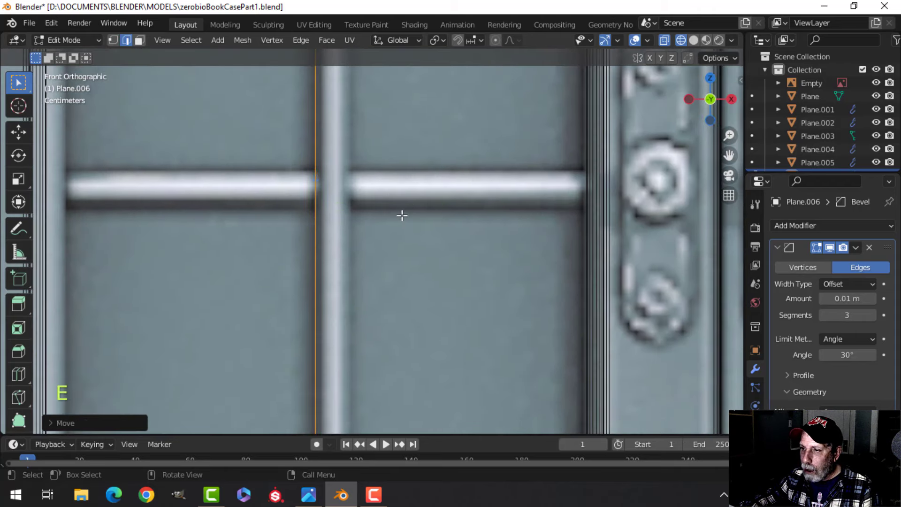
pyautogui.moveTo(371, 232); pyautogui.dragTo(410, 235)
pyautogui.press('z')
pyautogui.click(516, 238)
# - Deselect the strip's geometry, return to Object Mode and examine the strip inside the door opening
pyautogui.moveTo(516, 238)
pyautogui.mouseDown(button='middle')
pyautogui.moveTo(439, 291)
pyautogui.moveTo(417, 342)
pyautogui.moveTo(396, 306)
pyautogui.moveTo(388, 316)
pyautogui.moveTo(396, 302)
pyautogui.moveTo(375, 338)
pyautogui.mouseUp(button='middle')
pyautogui.scroll(-3, 410, 331)
pyautogui.scroll(5, 379, 301)
pyautogui.hotkey('alt', 'a')
pyautogui.moveTo(375, 338); pyautogui.dragTo(386, 284, button='middle')
pyautogui.press('Tab')
pyautogui.scroll(-3, 384, 284)
pyautogui.keyDown('shift'); pyautogui.moveTo(185, 246); pyautogui.dragTo(204, 256, button='middle'); pyautogui.keyUp('shift')
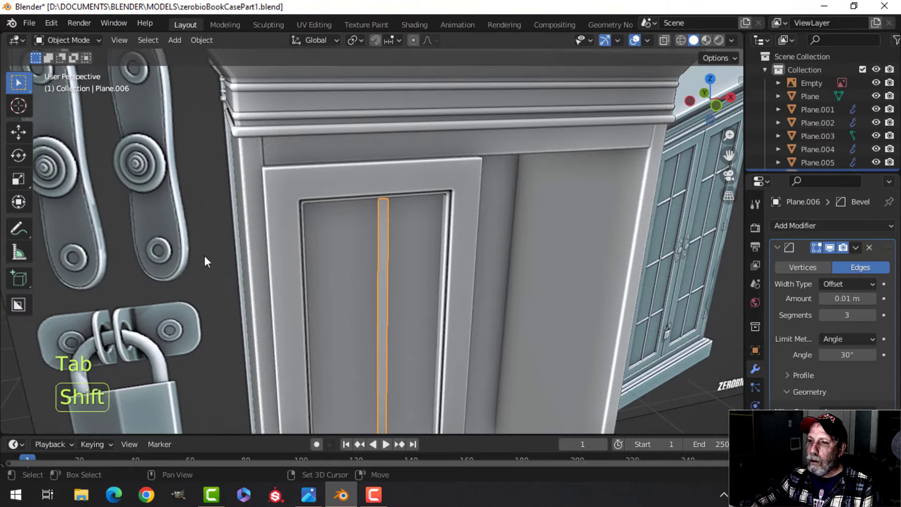
# - Isolate the reference image together with the glazing strip in Local View, then select the strip and frame it
pyautogui.click(159, 193)
pyautogui.scroll(-4, 245, 255)
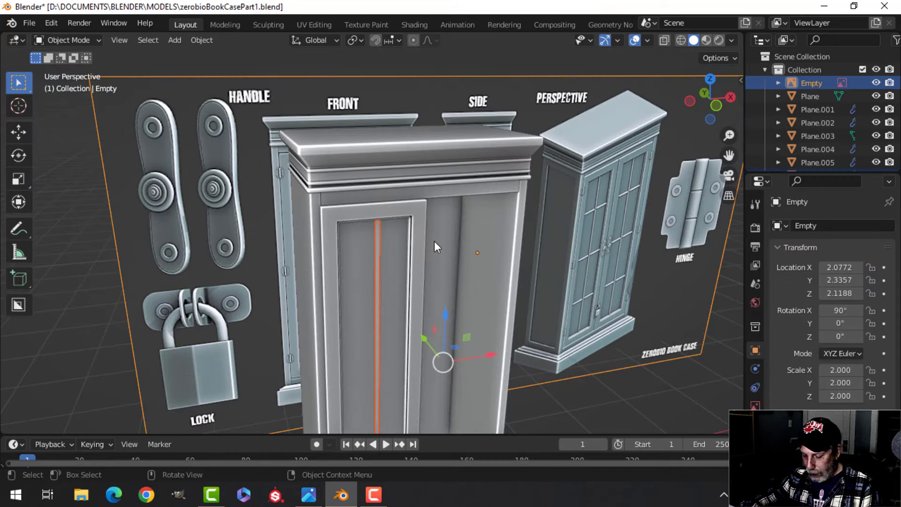
pyautogui.press('KP_Divide')
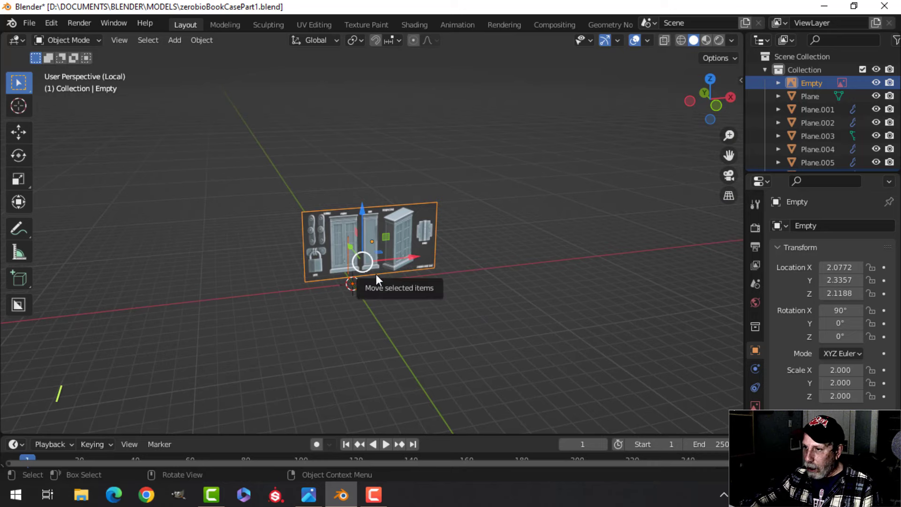
pyautogui.scroll(2, 376, 274)
pyautogui.hotkey('alt', 'a')
pyautogui.click(336, 252)
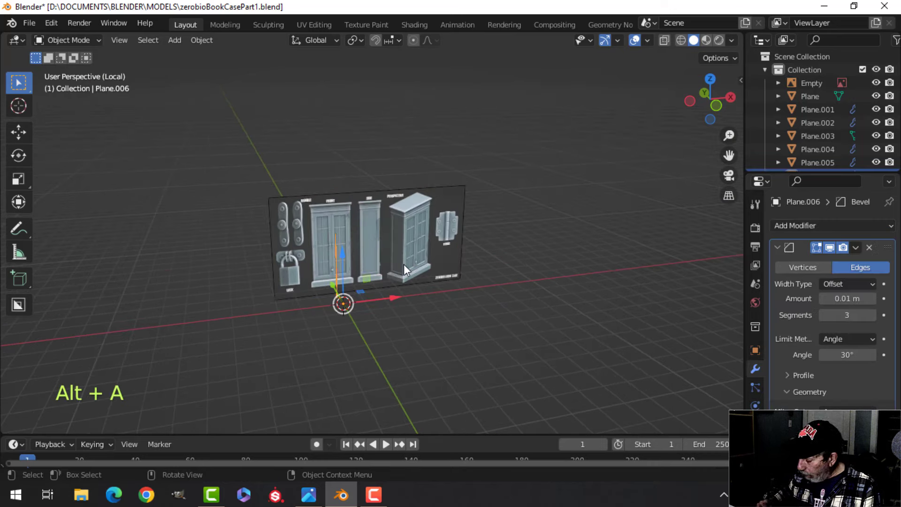
pyautogui.press('KP_Decimal')
# - Examine the shape of the glazing bars on the reference doors next to the isolated strip
pyautogui.scroll(6, 382, 257)
pyautogui.keyDown('shift'); pyautogui.moveTo(482, 193); pyautogui.dragTo(474, 366, button='middle'); pyautogui.keyUp('shift')
pyautogui.keyDown('shift'); pyautogui.moveTo(310, 112); pyautogui.dragTo(337, 263, button='middle'); pyautogui.keyUp('shift')
pyautogui.scroll(5, 285, 154)
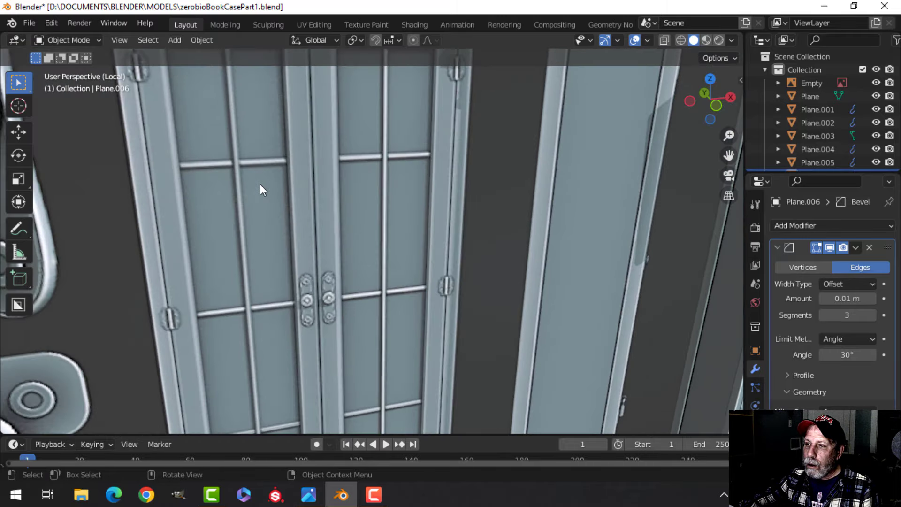
pyautogui.scroll(-8, 259, 202)
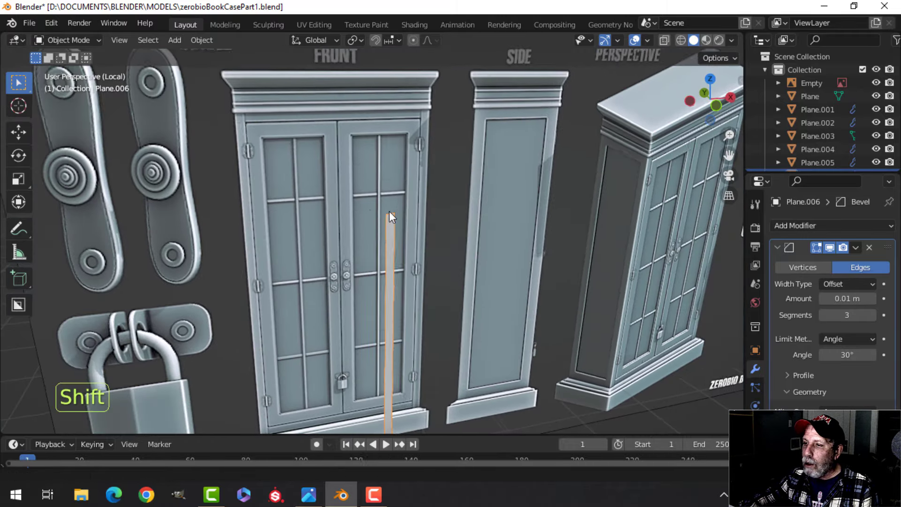
pyautogui.moveTo(389, 211)
pyautogui.keyDown('shift'); pyautogui.mouseDown(button='middle')
pyautogui.moveTo(338, 218)
pyautogui.moveTo(389, 205)
pyautogui.mouseUp(button='middle'); pyautogui.keyUp('shift')
pyautogui.scroll(3, 339, 219)
pyautogui.scroll(5, 390, 211)
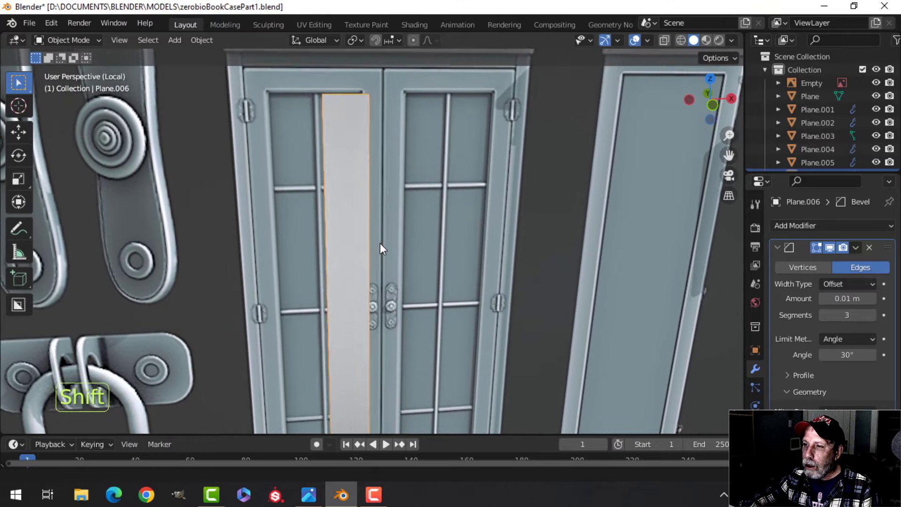
# - Add a centred lengthwise loop cut to the glazing strip and bevel it into two parallel edges
pyautogui.press('Tab')
pyautogui.moveTo(392, 209)
pyautogui.keyDown('shift'); pyautogui.mouseDown(button='middle')
pyautogui.moveTo(414, 210)
pyautogui.moveTo(395, 199)
pyautogui.mouseUp(button='middle'); pyautogui.keyUp('shift')
pyautogui.hotkey('ctrl', 'r')
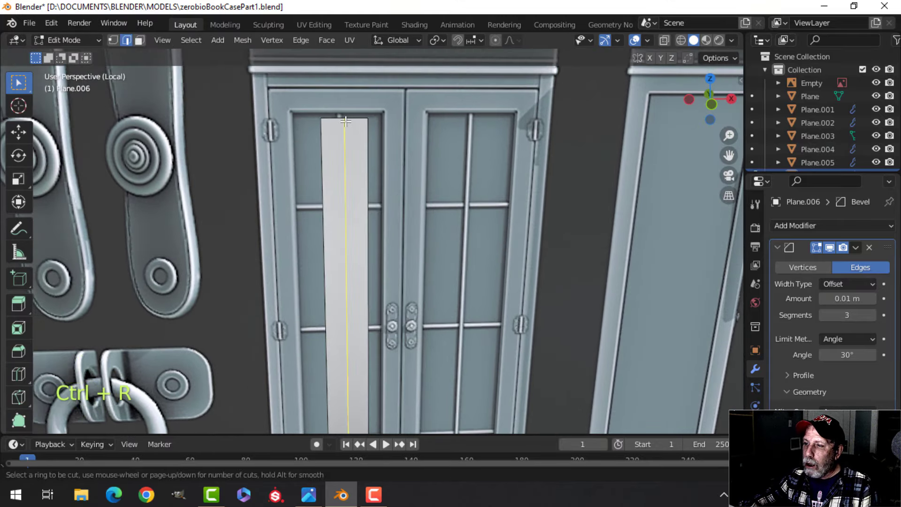
pyautogui.click(346, 122)
pyautogui.rightClick(346, 122)
pyautogui.scroll(-2, 491, 237)
pyautogui.moveTo(491, 238); pyautogui.dragTo(489, 243, button='middle')
pyautogui.scroll(4, 489, 241)
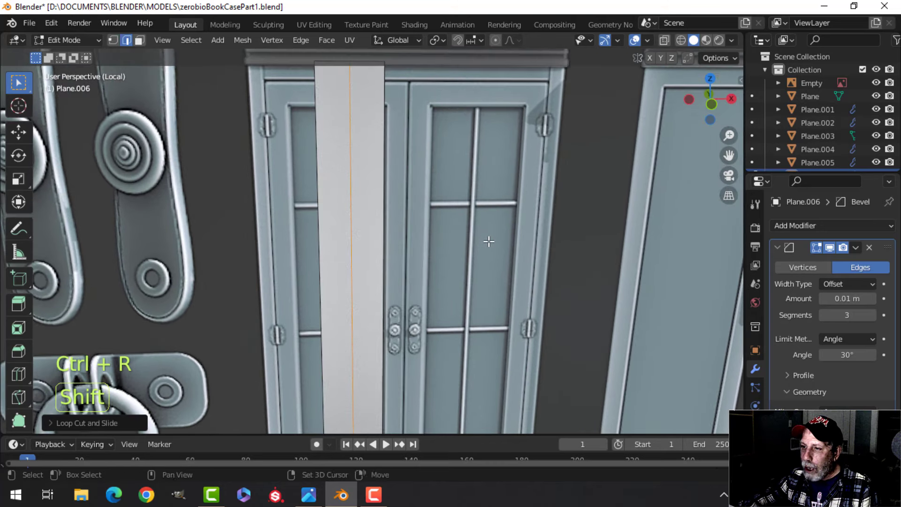
pyautogui.hotkey('ctrl', 'b')
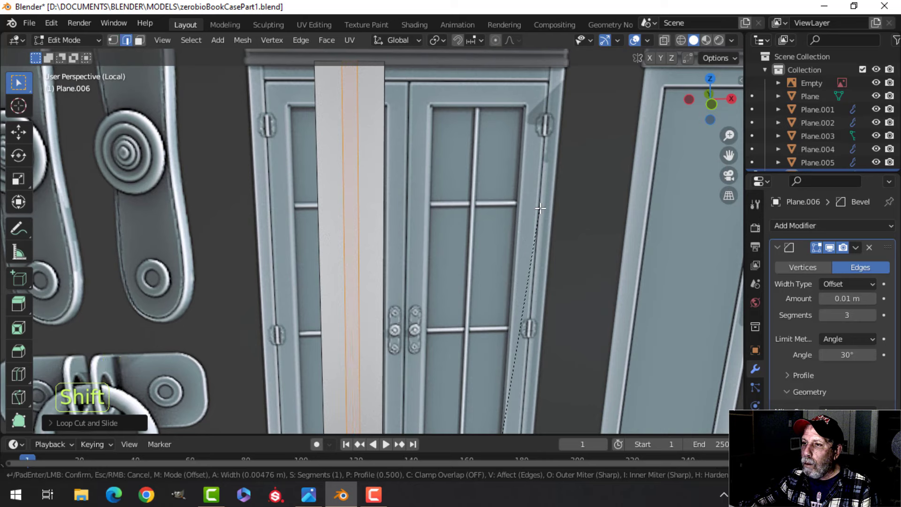
pyautogui.click(560, 187)
# - Extrude the strip's narrow middle face forward to form a raised bar, then deselect everything
pyautogui.moveTo(560, 187); pyautogui.dragTo(399, 253, button='middle')
pyautogui.press('e')
pyautogui.click(451, 236)
pyautogui.scroll(3, 415, 264)
pyautogui.hotkey('alt', 'a')
# - Delete the end faces closing off the raised bar at its top and bottom
pyautogui.scroll(3, 422, 268)
pyautogui.keyDown('shift'); pyautogui.moveTo(470, 310); pyautogui.dragTo(443, 263, button='middle'); pyautogui.keyUp('shift')
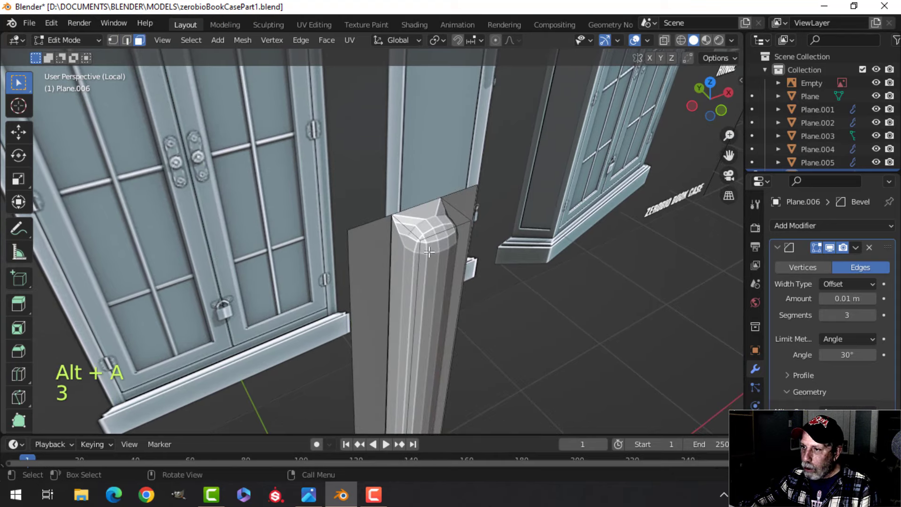
pyautogui.press('x')
pyautogui.click(421, 221)
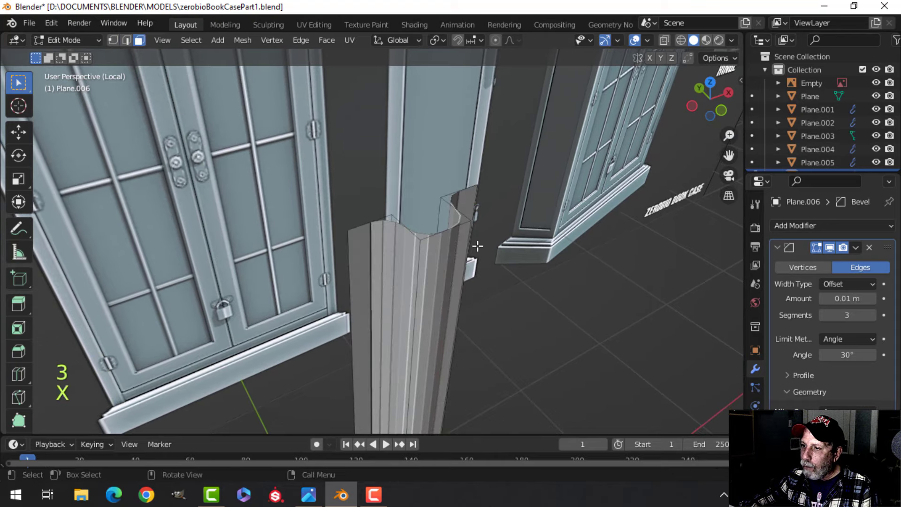
pyautogui.moveTo(477, 245); pyautogui.dragTo(431, 238, button='middle')
pyautogui.scroll(4, 393, 283)
pyautogui.keyDown('shift'); pyautogui.moveTo(390, 362); pyautogui.dragTo(384, 310, button='middle'); pyautogui.keyUp('shift')
pyautogui.press('x')
pyautogui.click(386, 270)
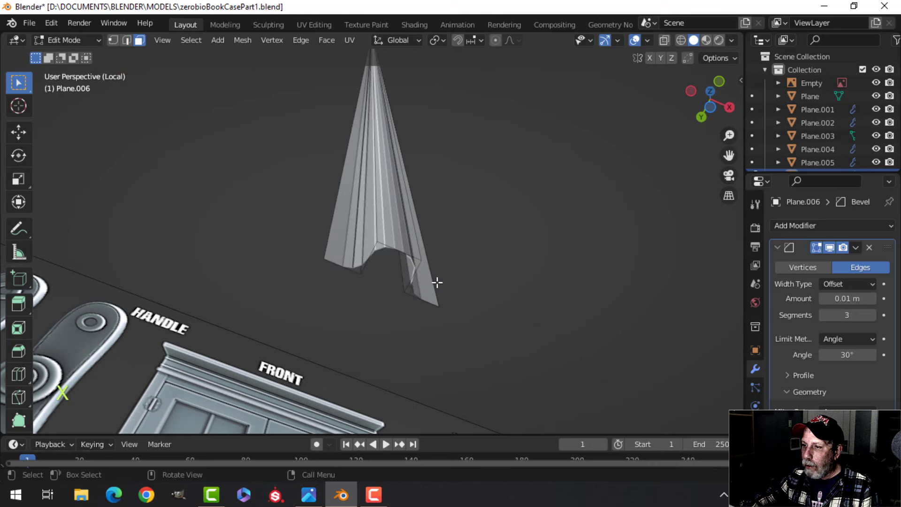
# - Return to Object Mode and examine the glazing bar's bevelled profile along its length
pyautogui.press('Tab')
pyautogui.moveTo(431, 273); pyautogui.dragTo(398, 334, button='middle')
pyautogui.scroll(-3, 418, 302)
pyautogui.scroll(3, 375, 291)
pyautogui.keyDown('shift'); pyautogui.moveTo(375, 293); pyautogui.dragTo(387, 340, button='middle'); pyautogui.keyUp('shift')
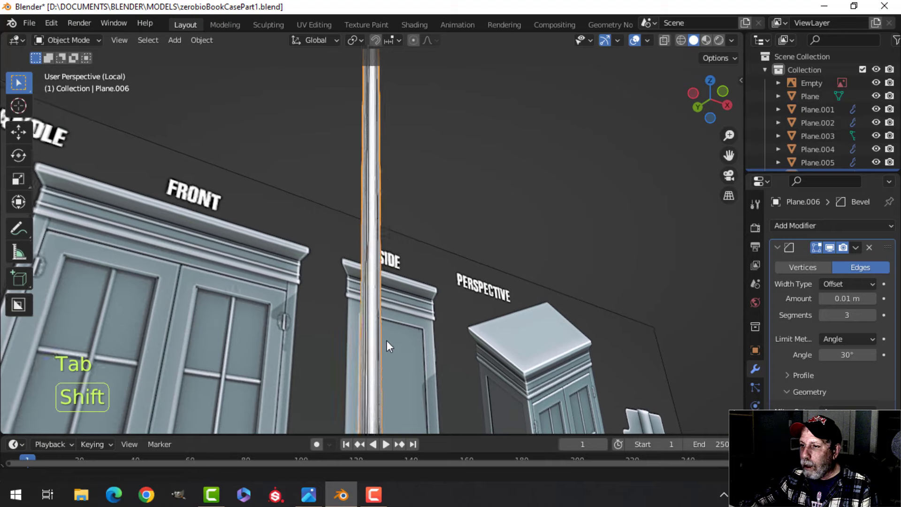
pyautogui.keyDown('shift'); pyautogui.moveTo(397, 238); pyautogui.dragTo(403, 298, button='middle'); pyautogui.keyUp('shift')
pyautogui.scroll(-2, 382, 176)
pyautogui.keyDown('shift'); pyautogui.moveTo(382, 178); pyautogui.dragTo(415, 303, button='middle'); pyautogui.keyUp('shift')
pyautogui.scroll(2, 413, 332)
# - Enter Edit Mode on the glazing bar and turn off the Bevel modifier's viewport display
pyautogui.press('Tab')
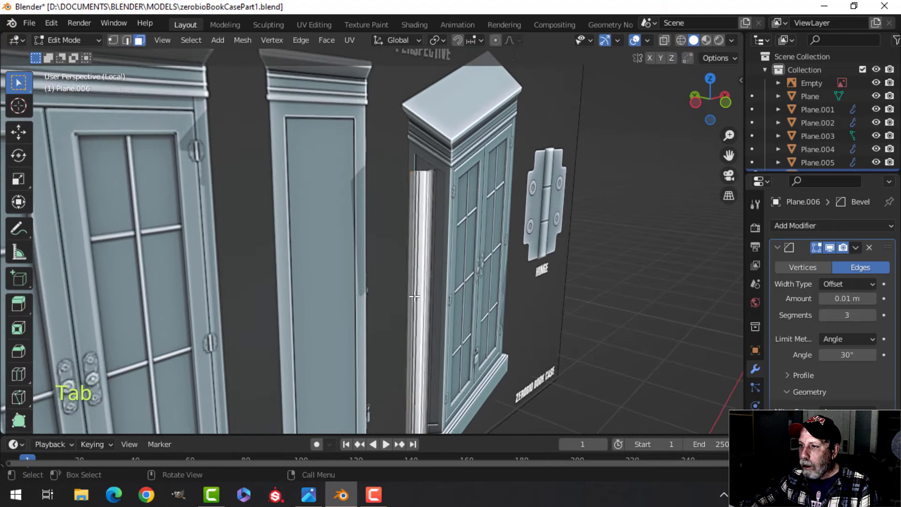
pyautogui.scroll(2, 444, 263)
pyautogui.moveTo(445, 239); pyautogui.dragTo(438, 301, button='middle')
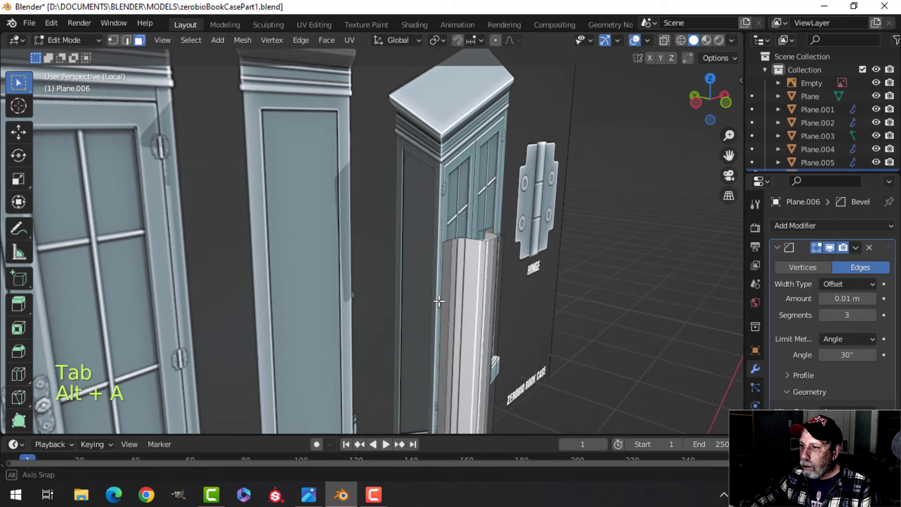
pyautogui.click(830, 247)
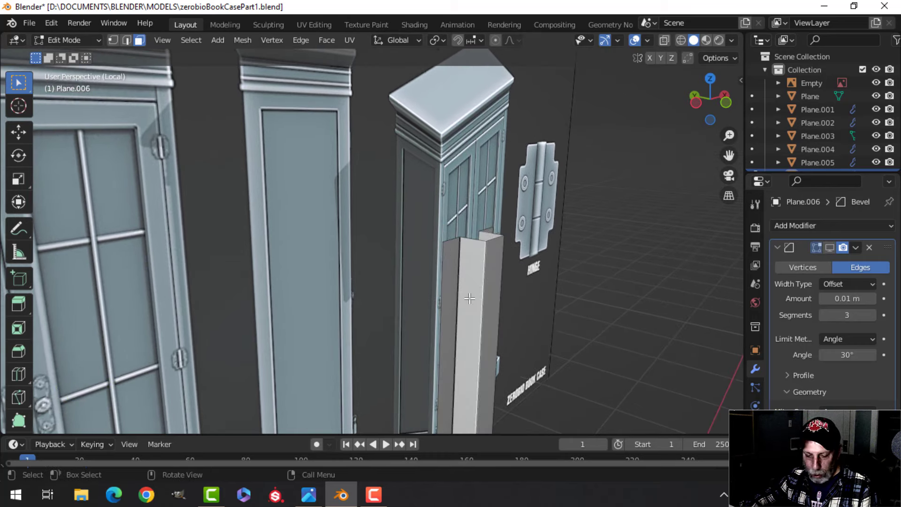
# - Extrude the glazing bar's outer vertical edges along Y to form side walls, then deselect and leave Edit Mode
pyautogui.moveTo(542, 295); pyautogui.dragTo(527, 310, button='middle')
pyautogui.keyDown('shift'); pyautogui.click(169, 290); pyautogui.keyUp('shift')
pyautogui.scroll(-2, 472, 308)
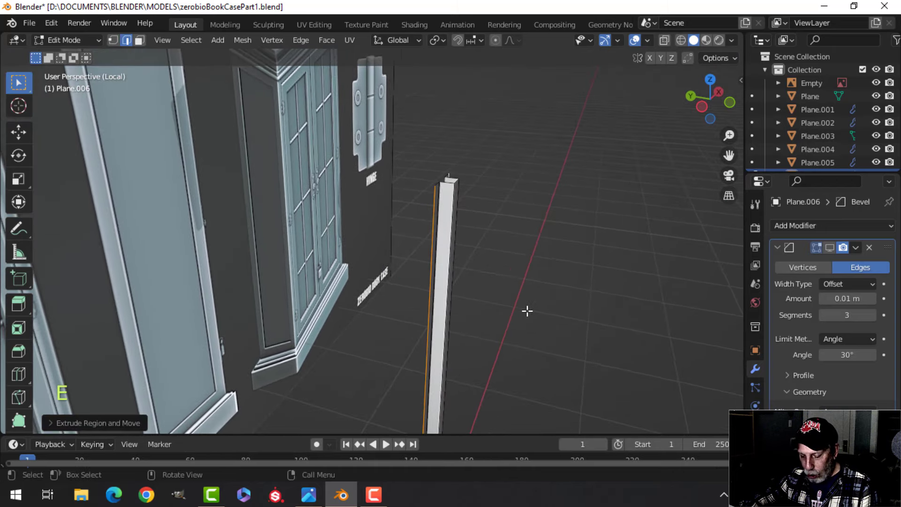
pyautogui.press('g')
pyautogui.press('y')
pyautogui.click(520, 308)
pyautogui.moveTo(519, 308); pyautogui.dragTo(471, 278, button='middle')
pyautogui.scroll(1, 293, 266)
pyautogui.hotkey('alt', 'a')
pyautogui.press('Tab')
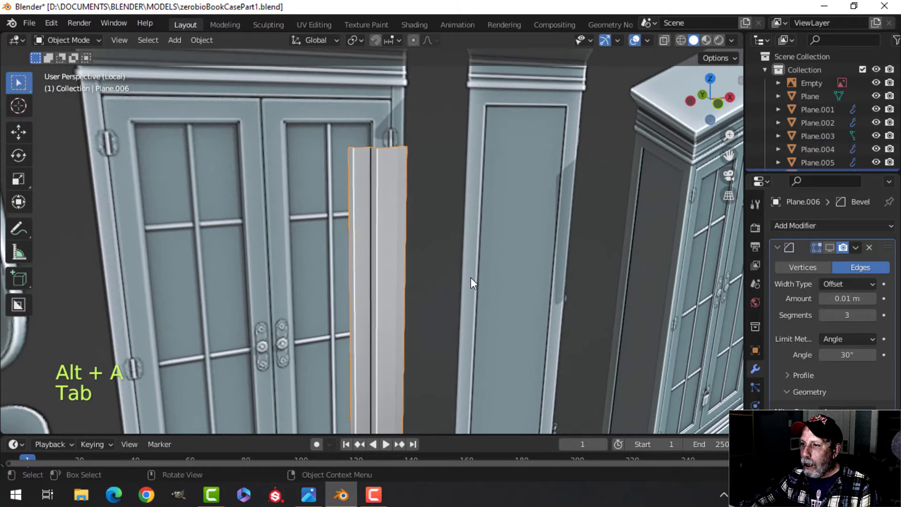
# - Turn the Bevel modifier's viewport display back on and apply smooth shading to the glazing bar
pyautogui.click(829, 247)
pyautogui.moveTo(432, 238); pyautogui.dragTo(379, 227, button='middle')
pyautogui.hotkey('alt', 'a')
pyautogui.rightClick(372, 218)
pyautogui.click(371, 216)
pyautogui.hotkey('alt', 'a')
# - Flip all normals of the glazing bar, return to Object Mode and deselect it
pyautogui.moveTo(431, 266); pyautogui.dragTo(356, 315, button='middle')
pyautogui.click(274, 197)
pyautogui.scroll(2, 355, 314)
pyautogui.press('Tab')
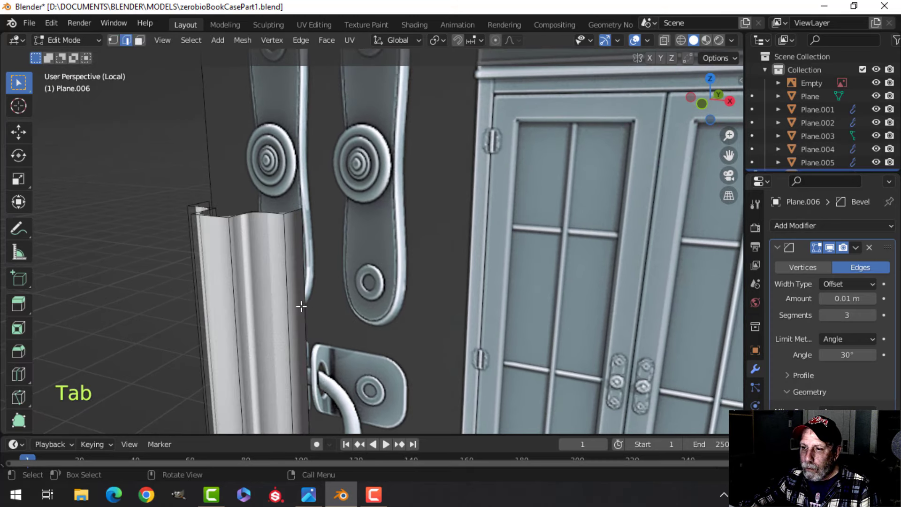
pyautogui.press('a')
pyautogui.hotkey('alt', 'n')
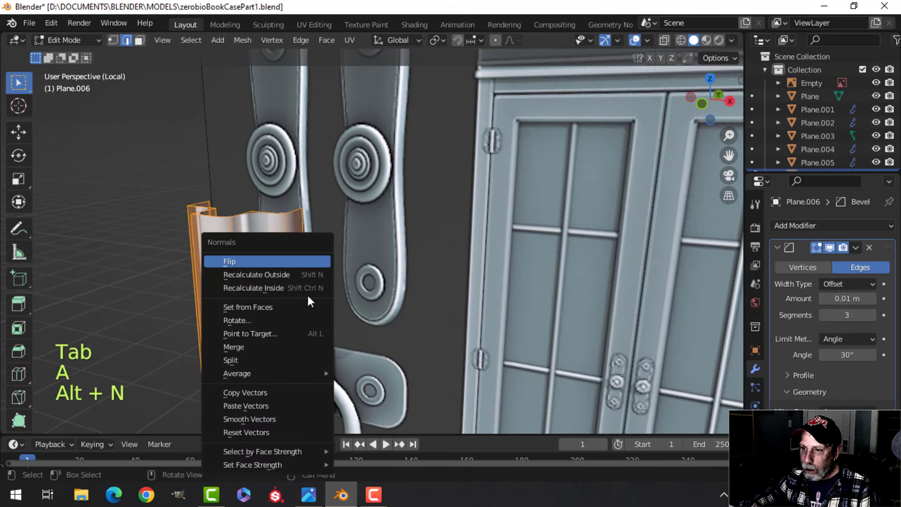
pyautogui.click(291, 273)
pyautogui.press('Tab')
pyautogui.moveTo(345, 289); pyautogui.dragTo(455, 300, button='middle')
pyautogui.hotkey('alt', 'a')
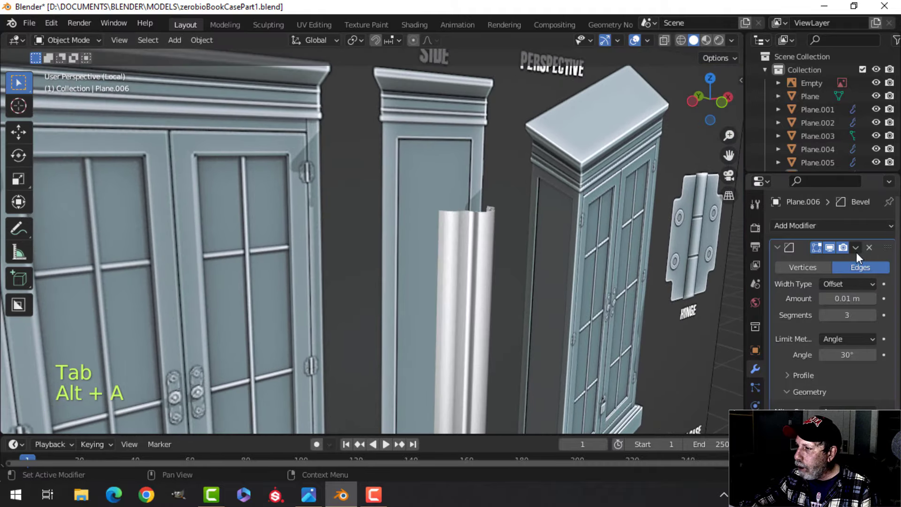
# - Remove the Bevel modifier from the glazing bar and enter Edit Mode with nothing selected
pyautogui.click(870, 247)
pyautogui.keyDown('shift'); pyautogui.click(479, 274); pyautogui.keyUp('shift')
pyautogui.press('Tab')
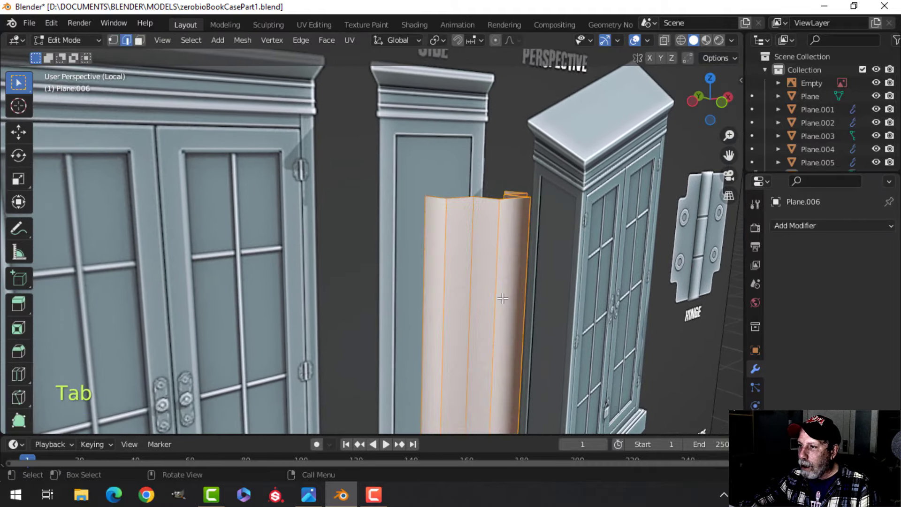
pyautogui.moveTo(479, 275); pyautogui.dragTo(402, 306, button='middle')
pyautogui.hotkey('alt', 'a')
# - Bevel the two front edges of the bar's raised centre strip about 0.018 m with 5 segments and Clamp Overlap on
pyautogui.keyDown('alt'); pyautogui.keyDown('shift'); pyautogui.click(339, 253); pyautogui.keyUp('shift'); pyautogui.keyUp('alt')
pyautogui.keyDown('alt'); pyautogui.keyDown('shift'); pyautogui.click(380, 241); pyautogui.keyUp('shift'); pyautogui.keyUp('alt')
pyautogui.scroll(3, 324, 291)
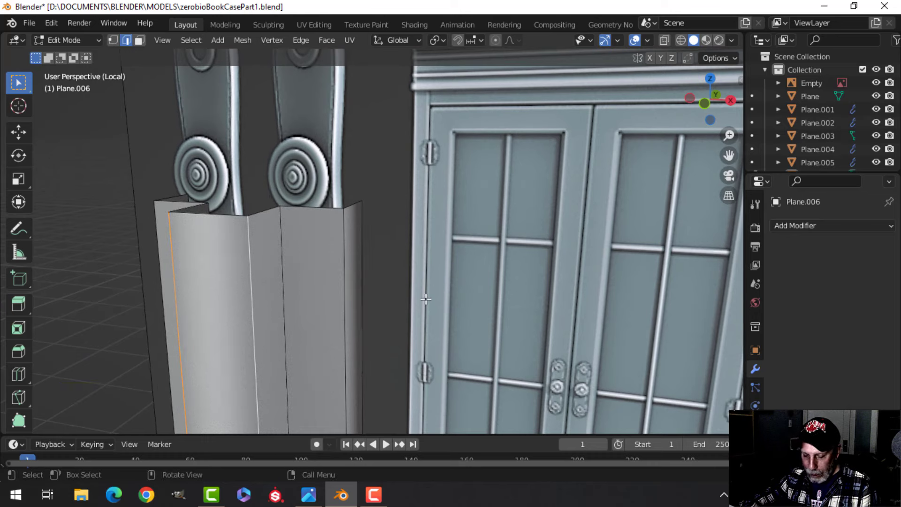
pyautogui.hotkey('ctrl', 'b')
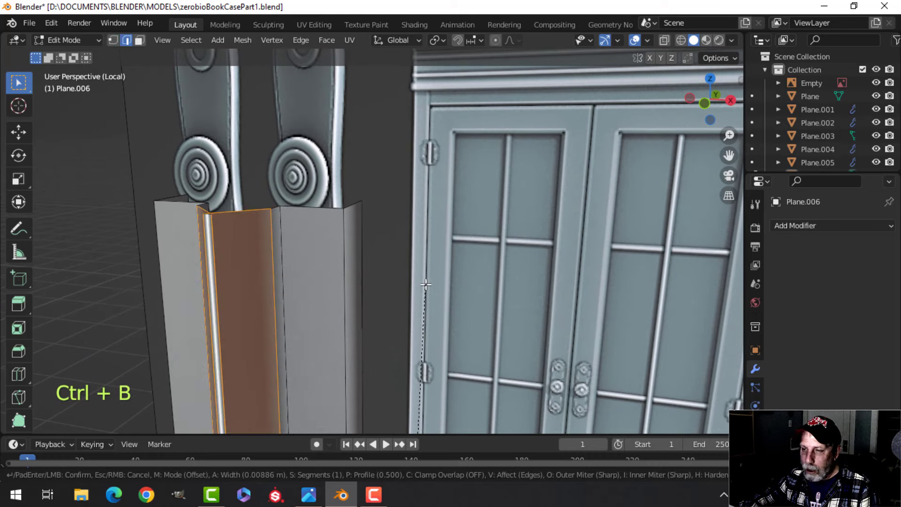
pyautogui.press('c')
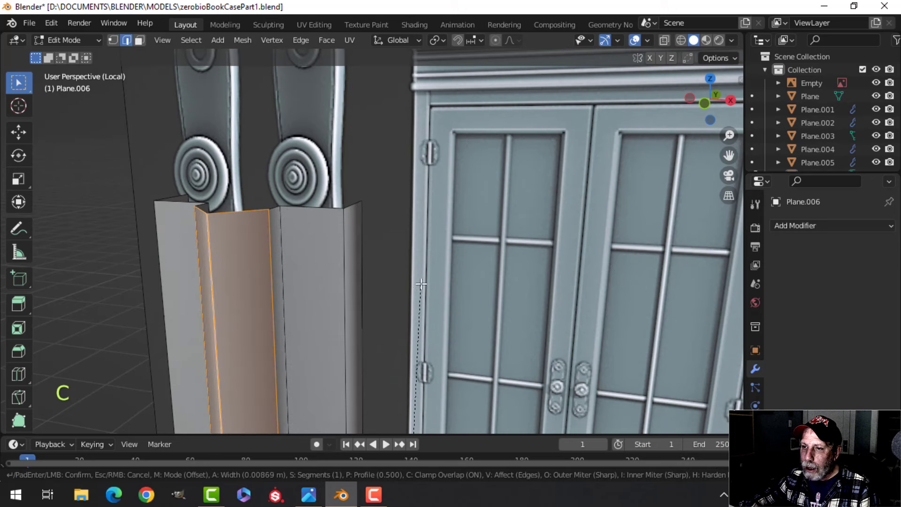
pyautogui.scroll(1, 429, 272)
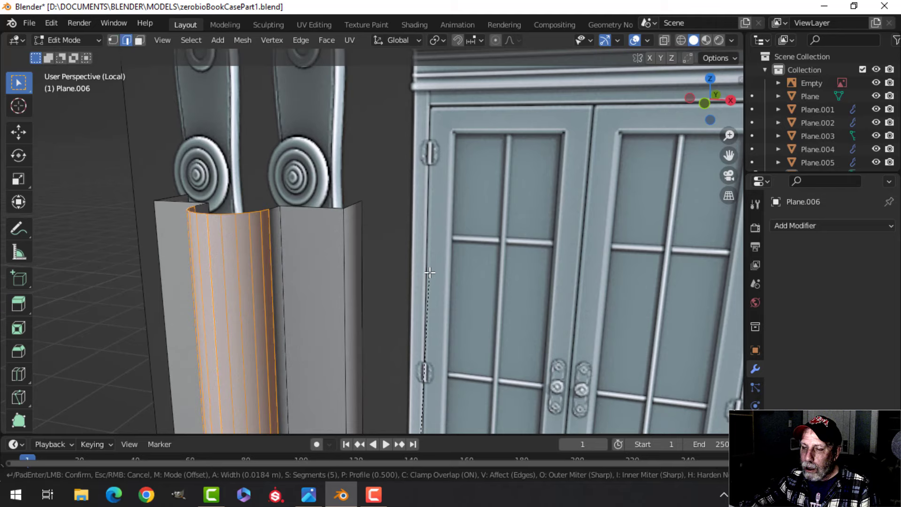
pyautogui.click(430, 272)
pyautogui.hotkey('alt', 'a')
# - Bevel the glazing bar's two outer corner edges about 0.0043 m with 2 segments, then leave Edit Mode and deselect
pyautogui.moveTo(295, 268); pyautogui.dragTo(383, 271, button='middle')
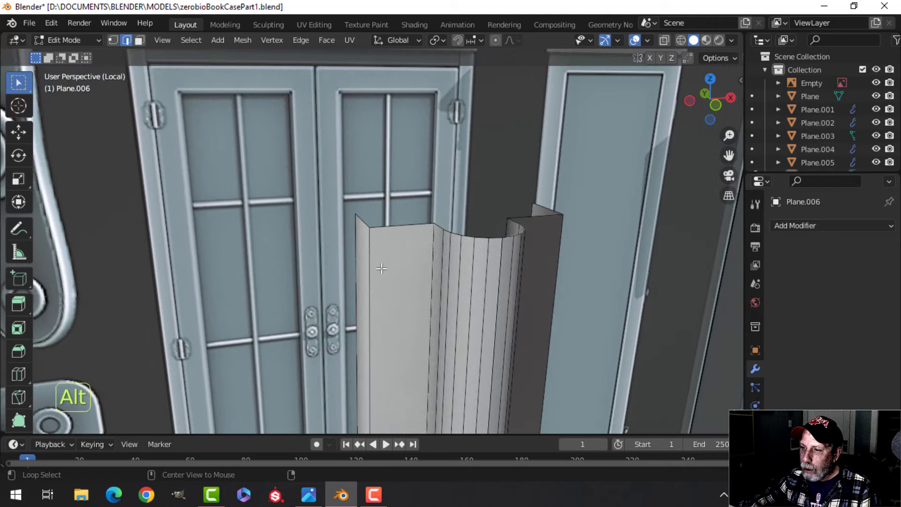
pyautogui.moveTo(547, 277); pyautogui.dragTo(388, 262, button='middle')
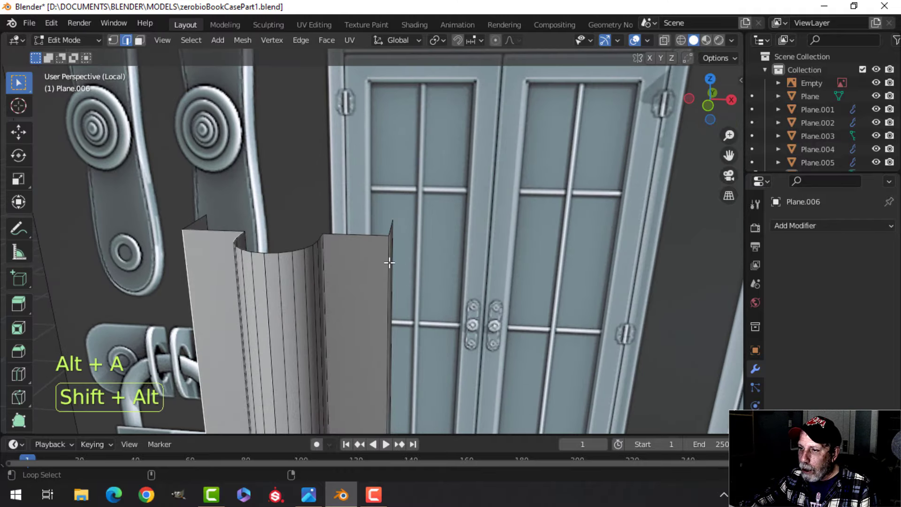
pyautogui.keyDown('alt'); pyautogui.keyDown('shift'); pyautogui.click(390, 262); pyautogui.keyUp('shift'); pyautogui.keyUp('alt')
pyautogui.moveTo(462, 284); pyautogui.dragTo(424, 291, button='middle')
pyautogui.hotkey('ctrl', 'b')
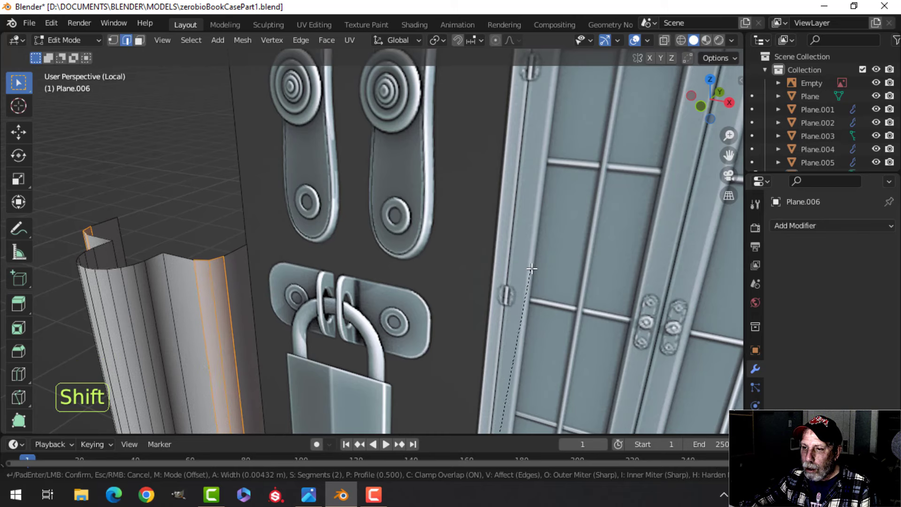
pyautogui.click(531, 270)
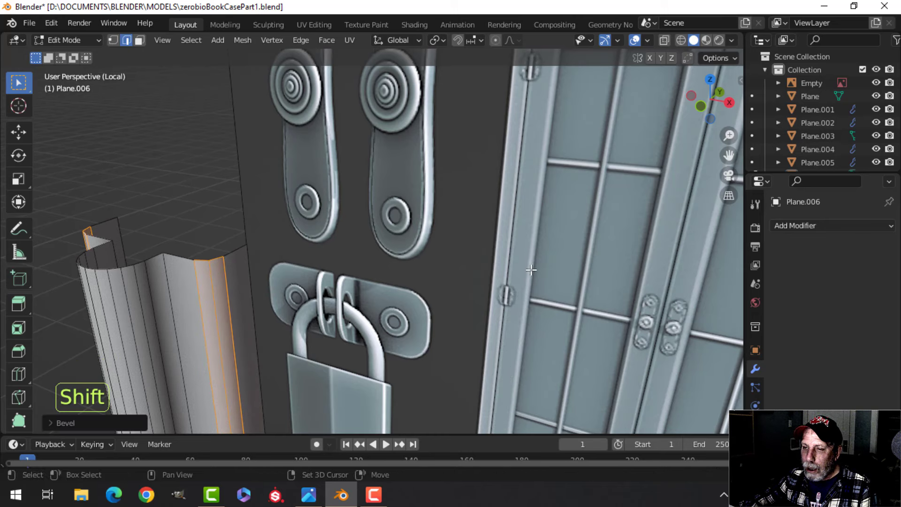
pyautogui.scroll(-5, 349, 284)
pyautogui.press('Tab')
pyautogui.moveTo(379, 307)
pyautogui.mouseDown(button='middle')
pyautogui.moveTo(409, 300)
pyautogui.moveTo(384, 322)
pyautogui.mouseUp(button='middle')
pyautogui.hotkey('alt', 'a')
# - Merge all of the glazing bar's vertices by distance, then deselect and return to Object Mode
pyautogui.scroll(3, 384, 322)
pyautogui.press('Tab')
pyautogui.press('a')
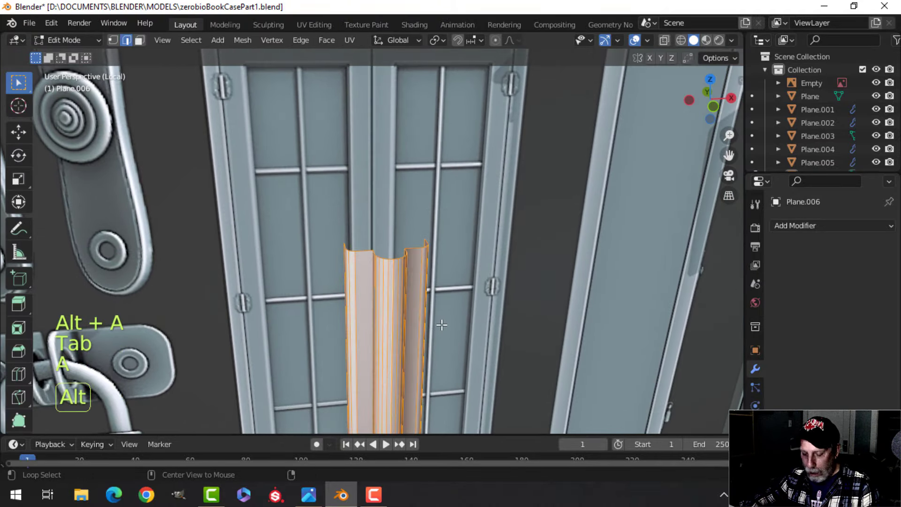
pyautogui.scroll(6, 451, 309)
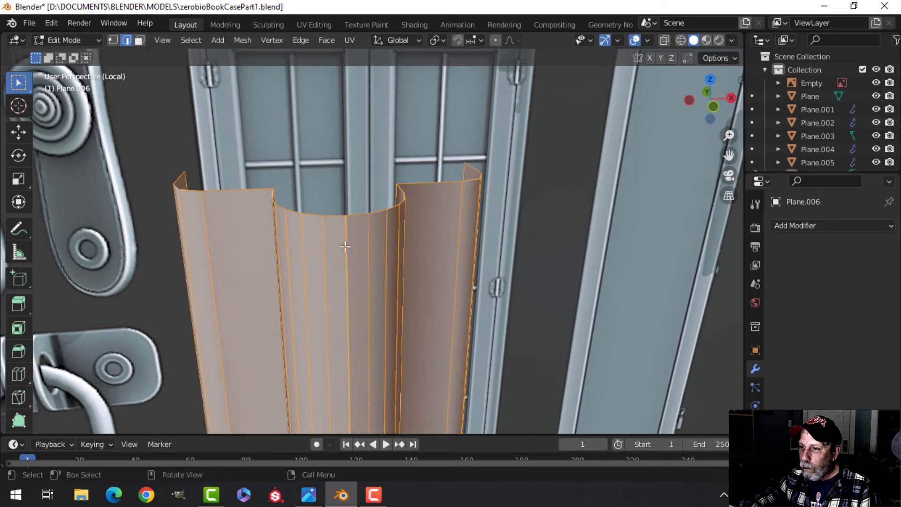
pyautogui.scroll(-2, 355, 273)
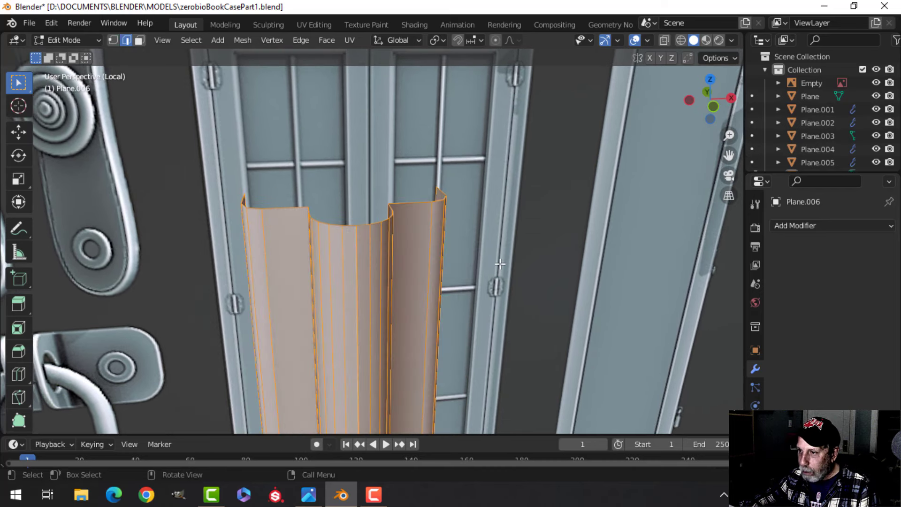
pyautogui.press('m')
pyautogui.click(458, 313)
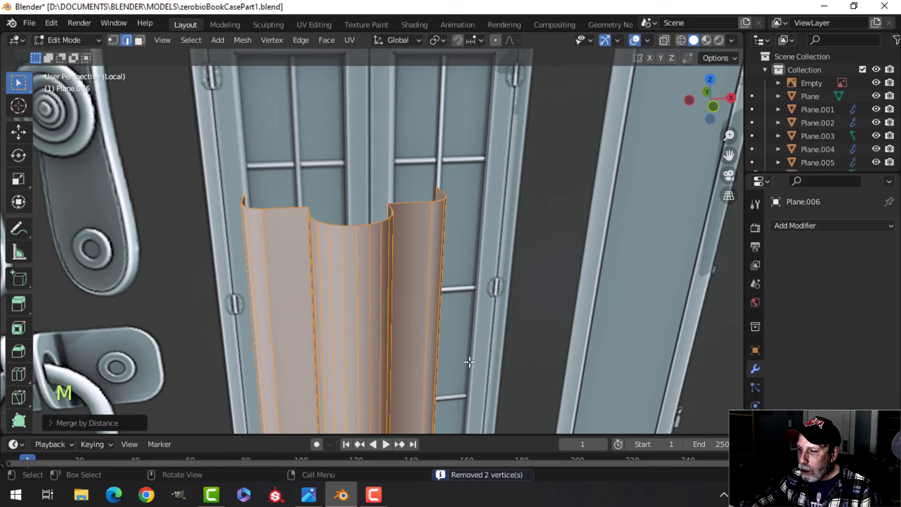
pyautogui.hotkey('alt', 'a')
pyautogui.press('Tab')
pyautogui.scroll(-3, 421, 312)
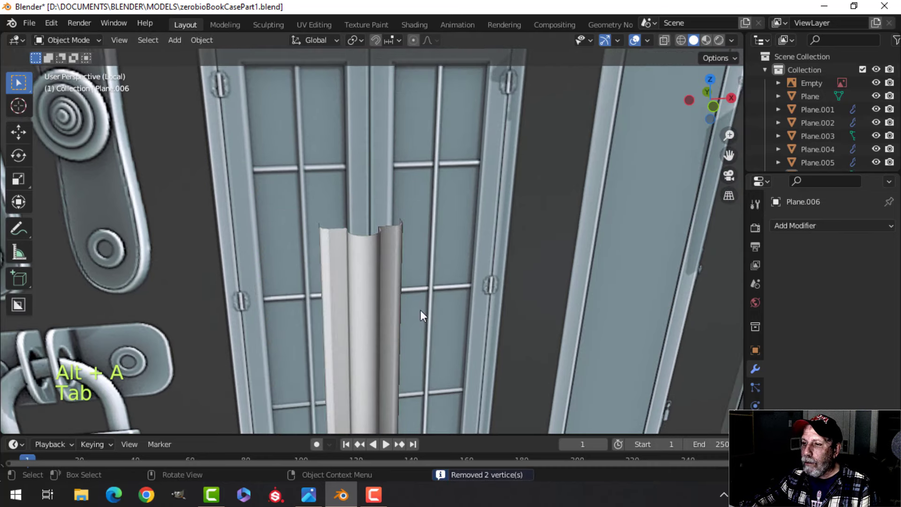
# - Exit local view and examine the glazing bar inside the door frame of the full bookcase
pyautogui.scroll(-6, 399, 305)
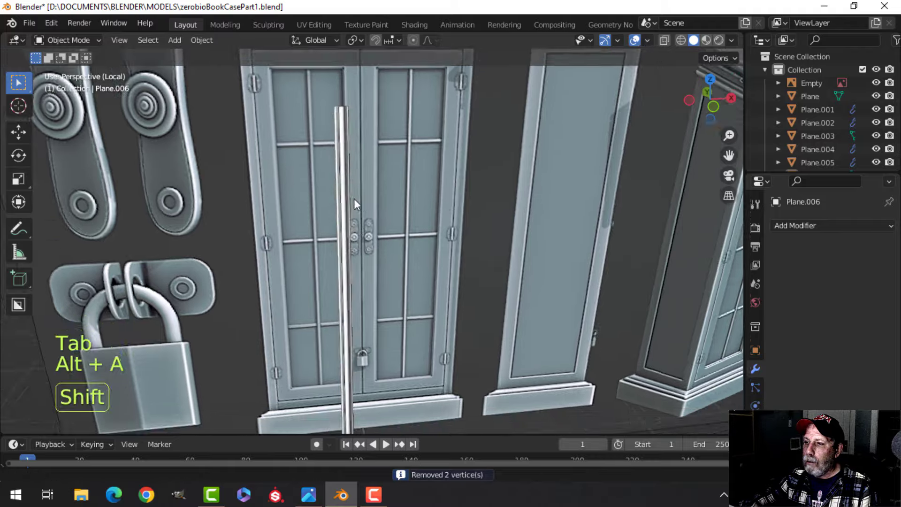
pyautogui.moveTo(354, 198); pyautogui.dragTo(404, 247, button='middle')
pyautogui.press('/')
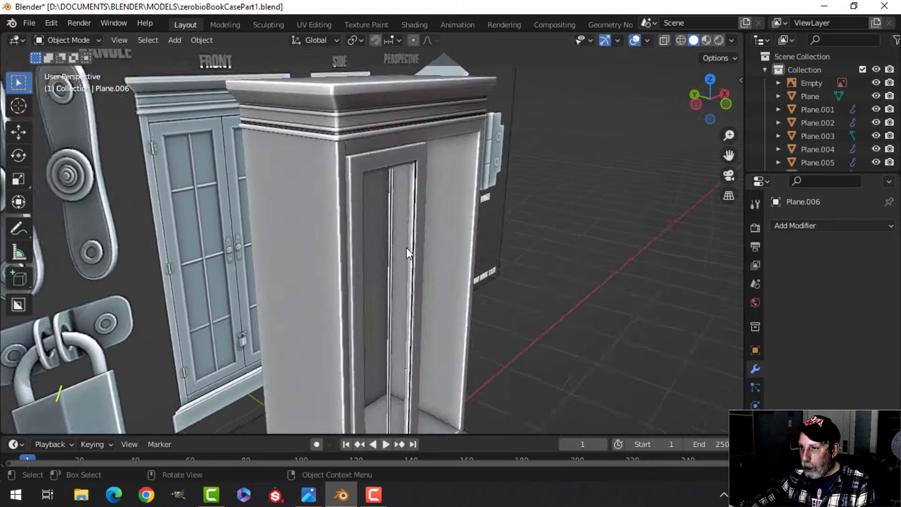
pyautogui.scroll(5, 399, 270)
pyautogui.scroll(3, 368, 238)
pyautogui.keyDown('shift'); pyautogui.moveTo(368, 238); pyautogui.dragTo(361, 286, button='middle'); pyautogui.keyUp('shift')
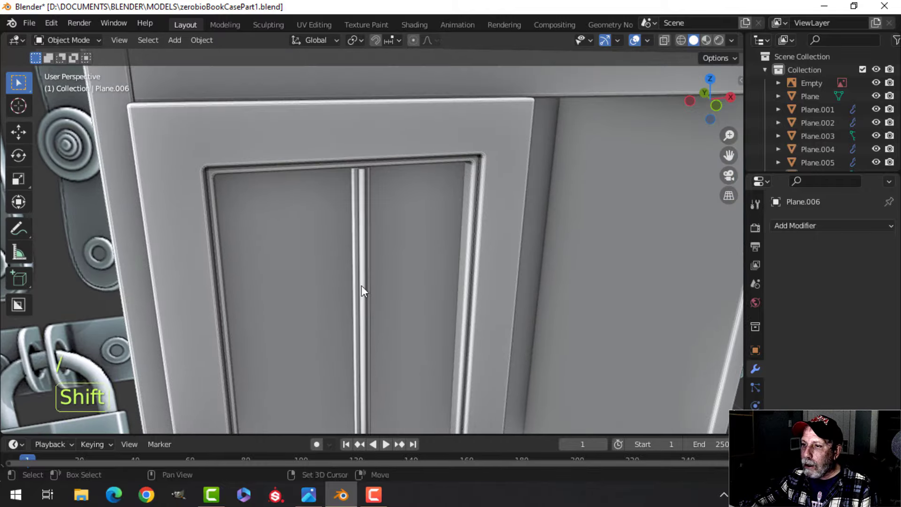
# - Move the whole glazing bar mesh about 0.019 m along Y into the door opening, then return to Object Mode and deselect
pyautogui.click(361, 209)
pyautogui.press('Tab')
pyautogui.press('a')
pyautogui.moveTo(399, 260); pyautogui.dragTo(394, 290, button='middle')
pyautogui.scroll(4, 485, 244)
pyautogui.moveTo(394, 290); pyautogui.dragTo(362, 299, button='middle')
pyautogui.moveTo(362, 300); pyautogui.dragTo(490, 271, button='middle')
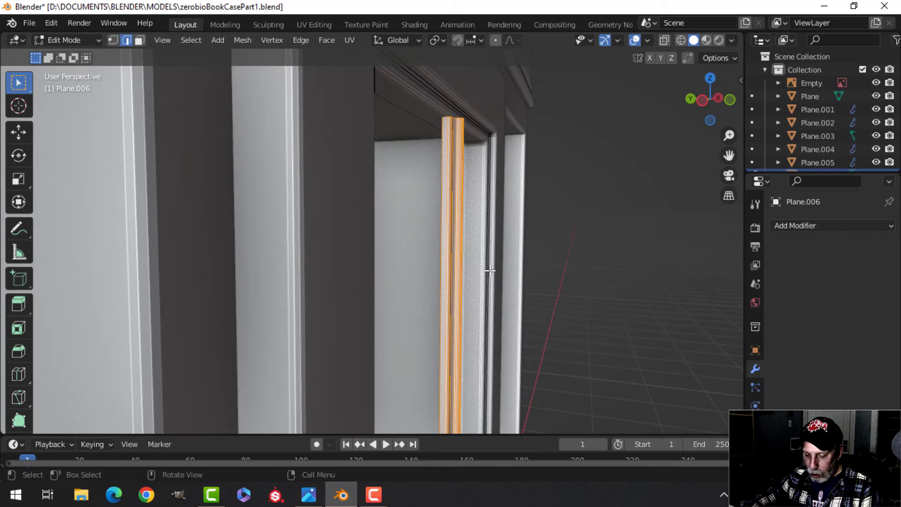
pyautogui.press('g')
pyautogui.press('y')
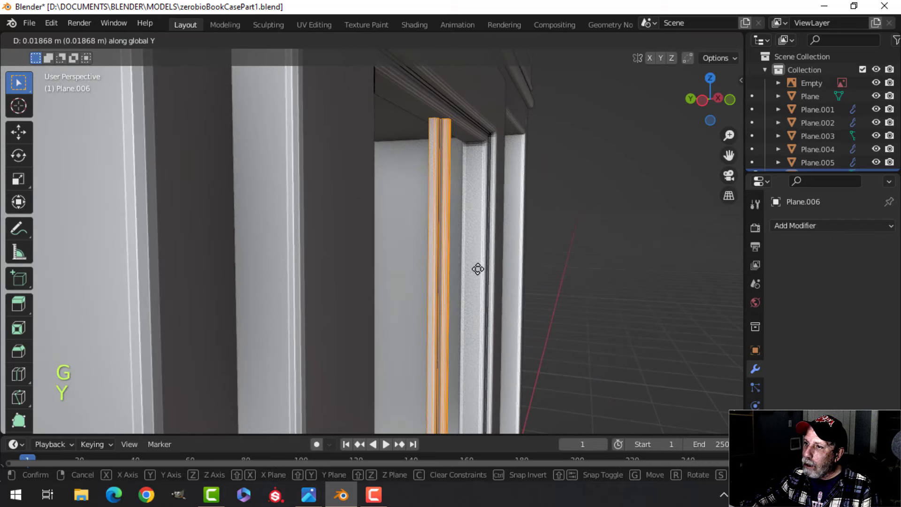
pyautogui.click(478, 269)
pyautogui.moveTo(478, 269)
pyautogui.mouseDown(button='middle')
pyautogui.moveTo(515, 255)
pyautogui.moveTo(314, 291)
pyautogui.moveTo(390, 235)
pyautogui.mouseUp(button='middle')
pyautogui.press('Tab')
pyautogui.scroll(-3, 454, 269)
pyautogui.hotkey('alt', 'a')
# - Switch to the front orthographic view in wireframe shading and select the glazing bar
pyautogui.scroll(3, 380, 237)
pyautogui.press('KP_1')
pyautogui.press('z')
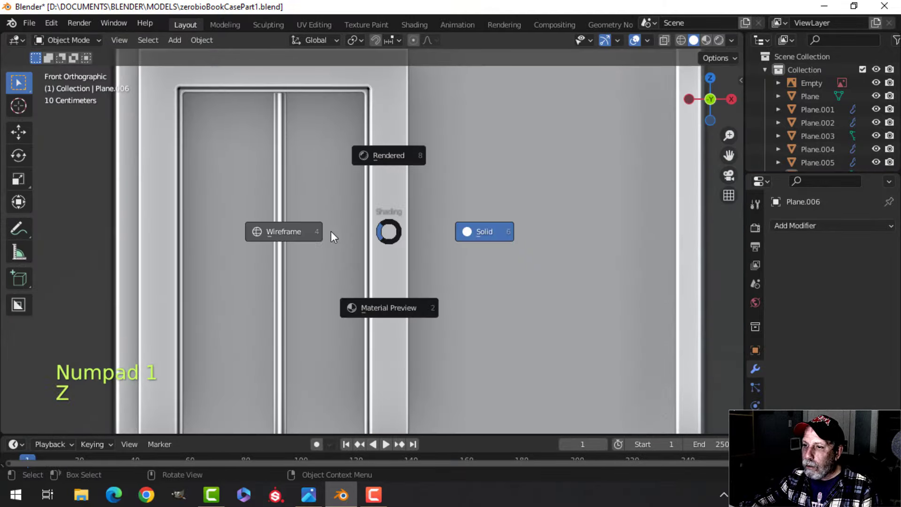
pyautogui.click(315, 226)
pyautogui.click(261, 231)
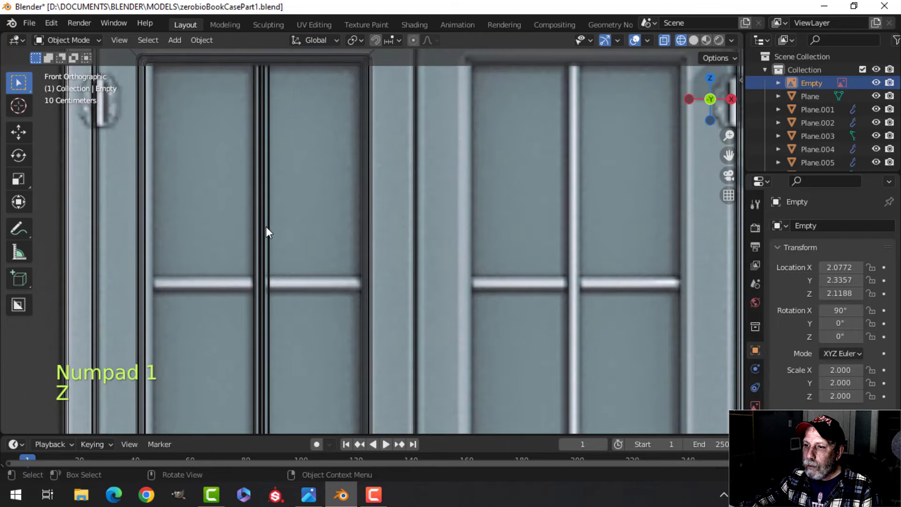
pyautogui.click(264, 226)
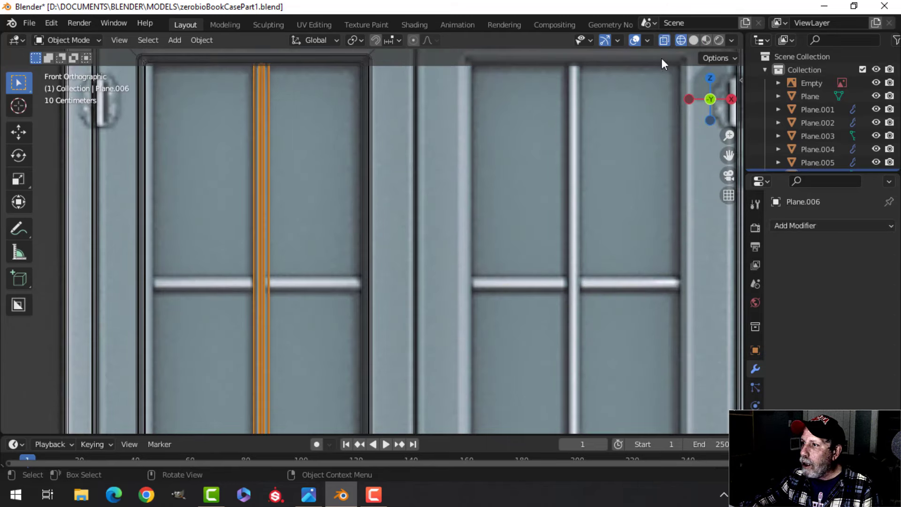
# - Snap the 3D cursor to the centre of the glazing bar's selected mesh in Edit Mode
pyautogui.click(648, 40)
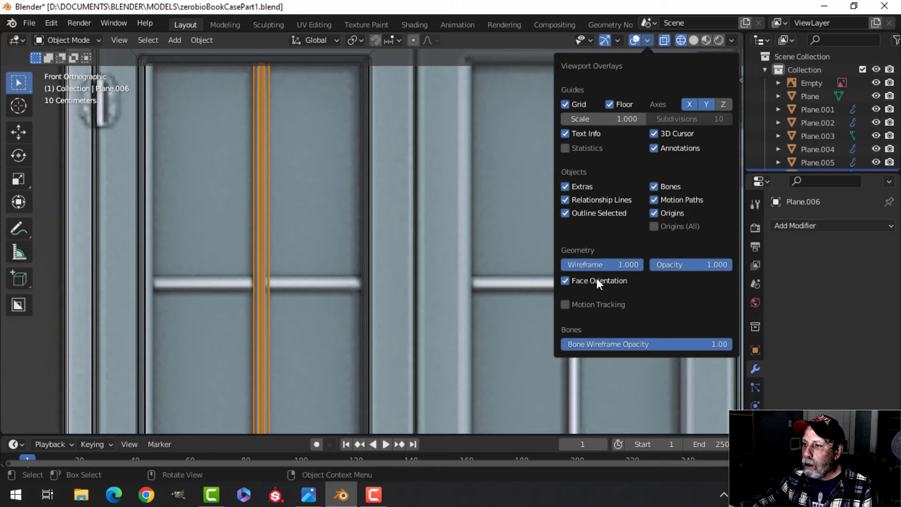
pyautogui.scroll(-4, 381, 277)
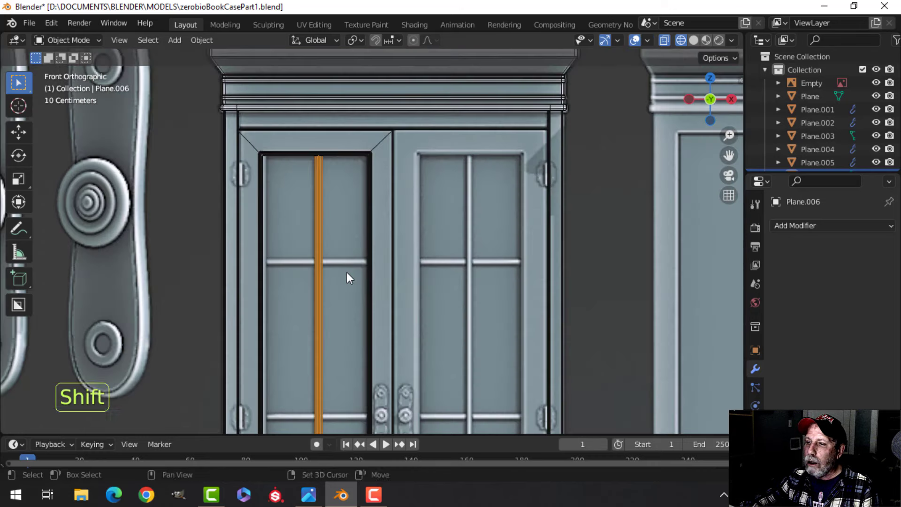
pyautogui.keyDown('shift'); pyautogui.moveTo(369, 294); pyautogui.dragTo(423, 189, button='middle'); pyautogui.keyUp('shift')
pyautogui.scroll(-2, 429, 269)
pyautogui.scroll(-2, 430, 206)
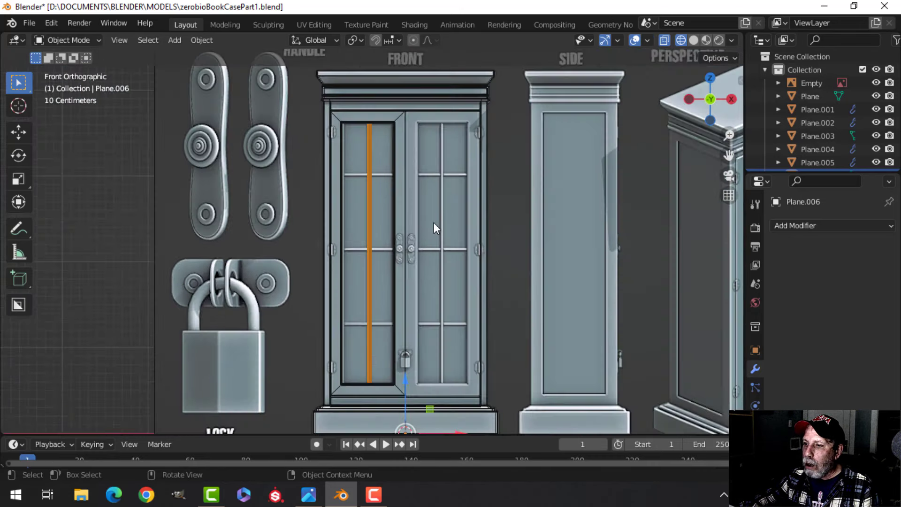
pyautogui.keyDown('shift'); pyautogui.moveTo(443, 277); pyautogui.dragTo(427, 261, button='middle'); pyautogui.keyUp('shift')
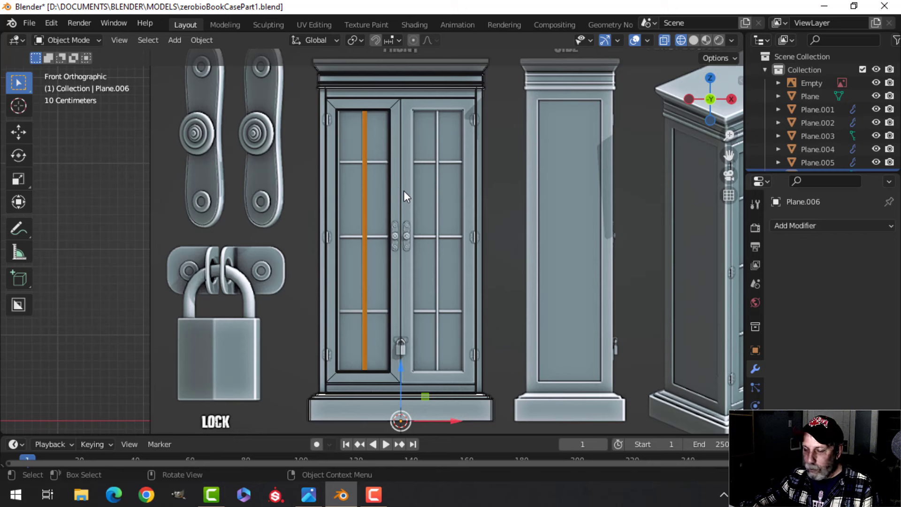
pyautogui.hotkey('shift', 's')
pyautogui.click(417, 263)
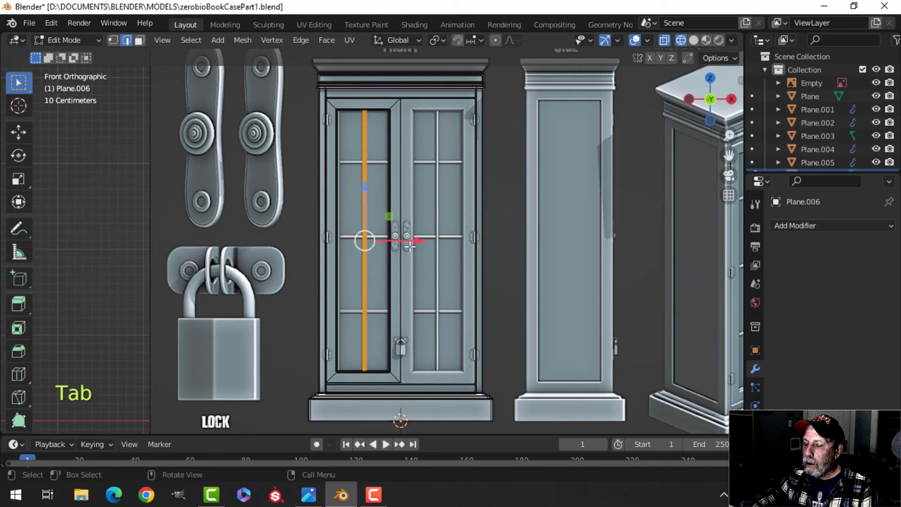
pyautogui.press('Tab')
pyautogui.press('Tab')
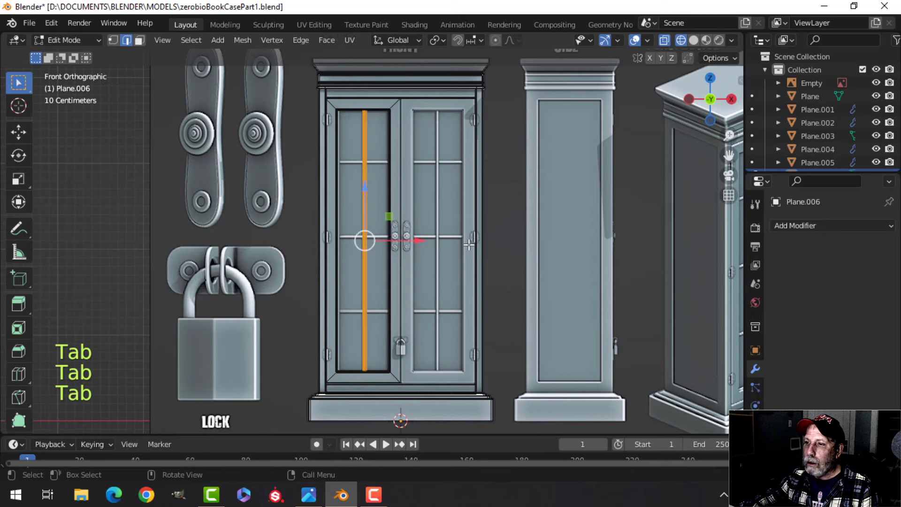
pyautogui.hotkey('shift', 's')
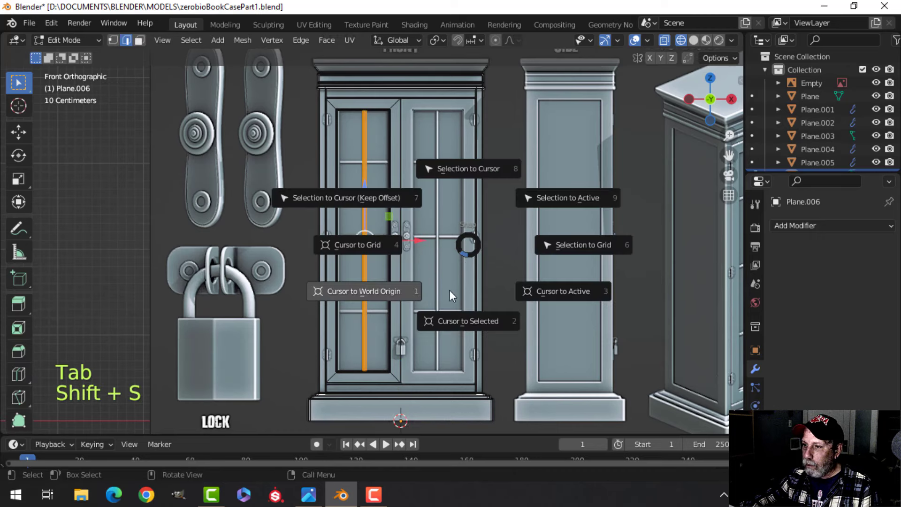
pyautogui.click(460, 320)
# - Duplicate the vertical glazing bar in place and rotate the copy 90 degrees around Y to make a horizontal bar
pyautogui.scroll(1, 440, 231)
pyautogui.keyDown('shift'); pyautogui.moveTo(440, 232); pyautogui.dragTo(454, 235, button='middle'); pyautogui.keyUp('shift')
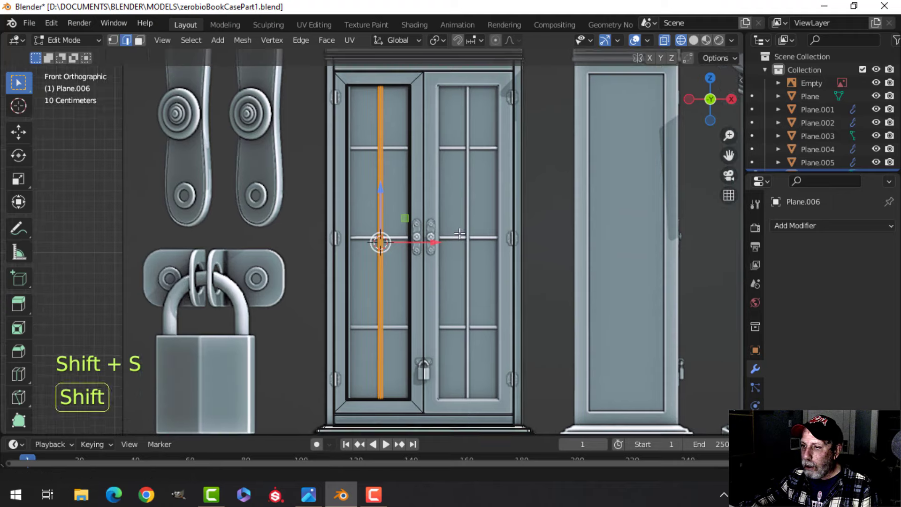
pyautogui.press('KP_1')
pyautogui.scroll(1, 455, 235)
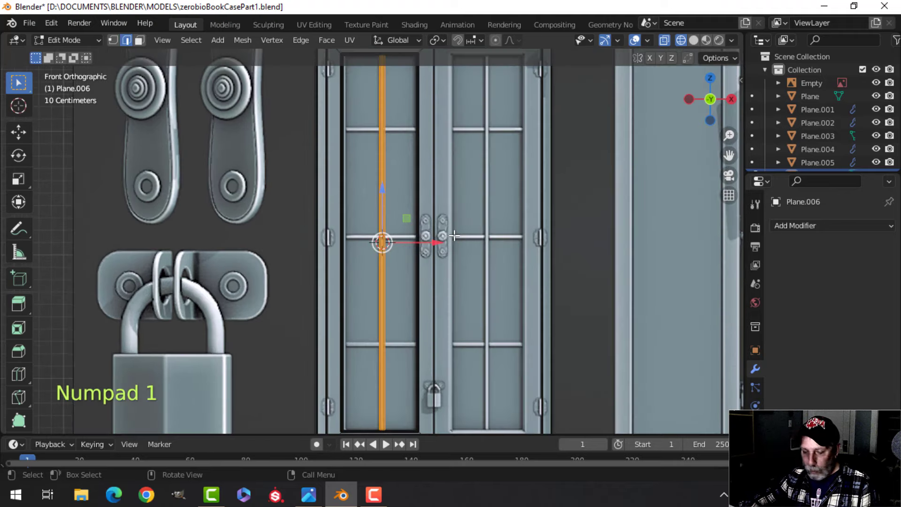
pyautogui.hotkey('shift', 'd')
pyautogui.press('r')
pyautogui.press('y')
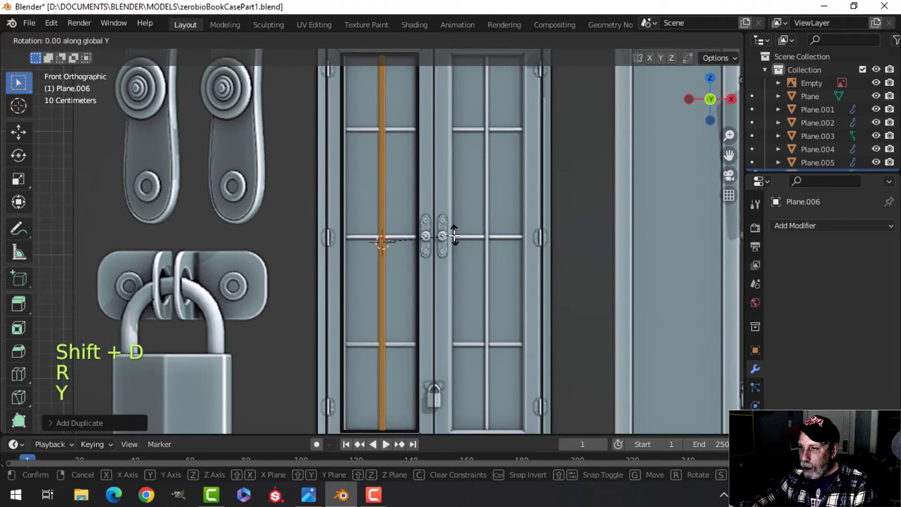
pyautogui.press('9')
pyautogui.press('0')
pyautogui.click(454, 235)
# - Shorten the horizontal bar by scaling it along X towards the width of the left door opening
pyautogui.scroll(1, 499, 257)
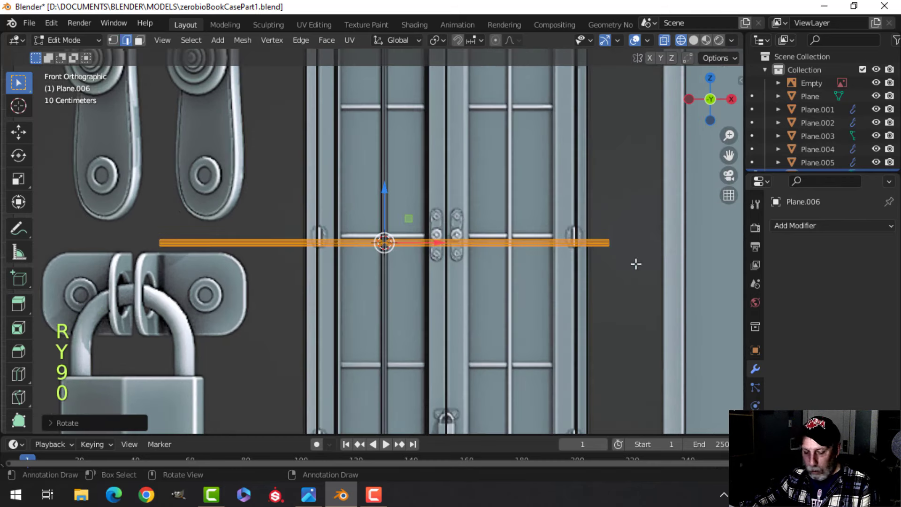
pyautogui.press('s')
pyautogui.press('x')
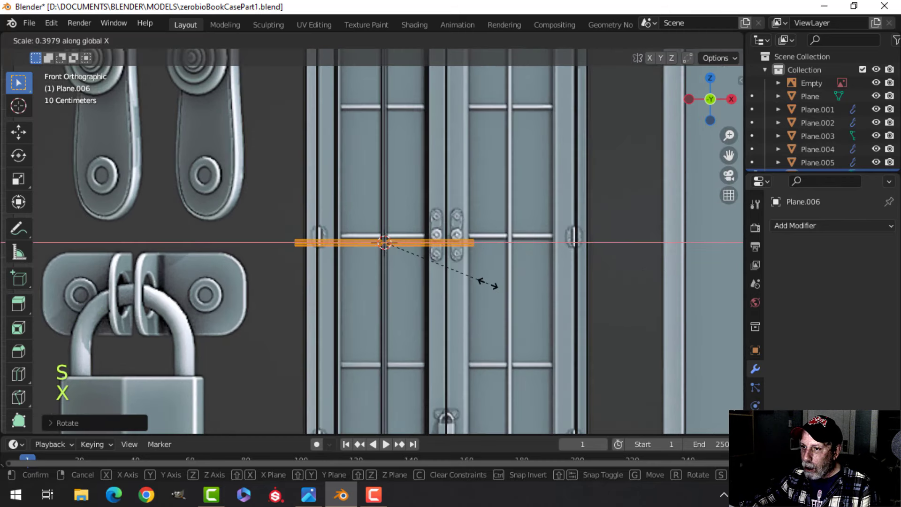